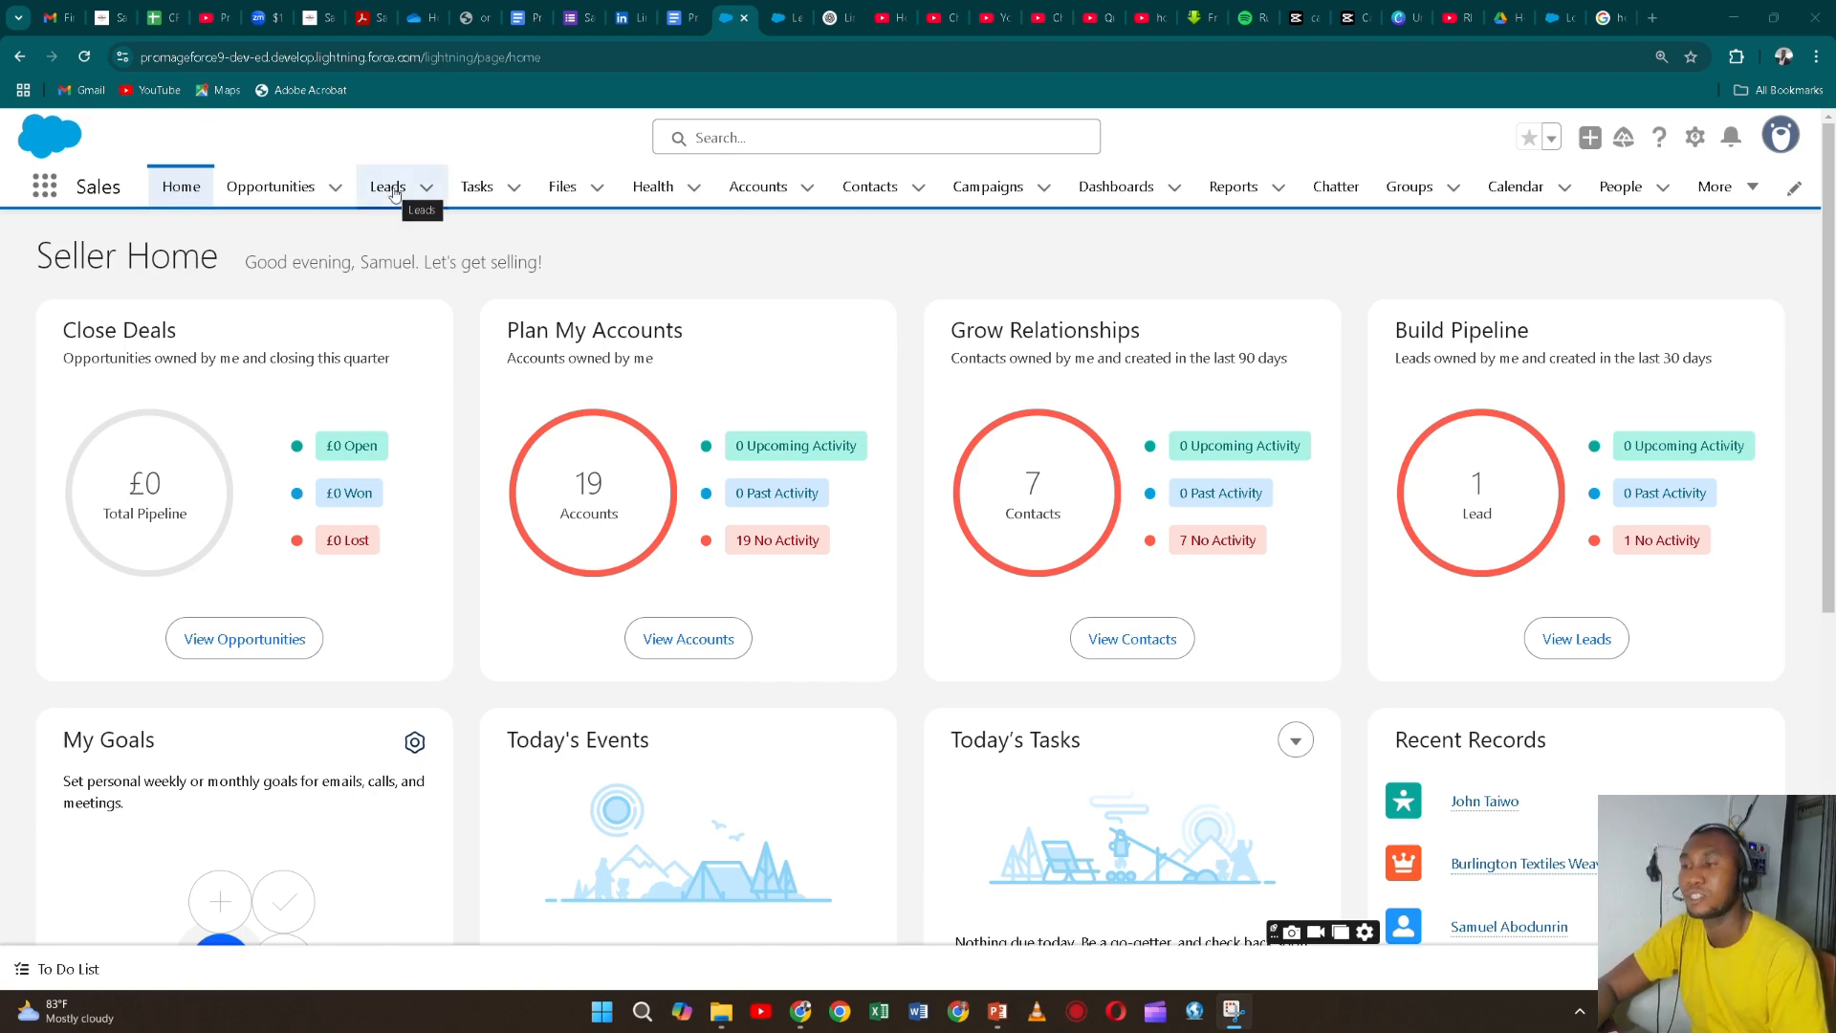
- Open the Leads list in the Sales app
left_click(783, 23)
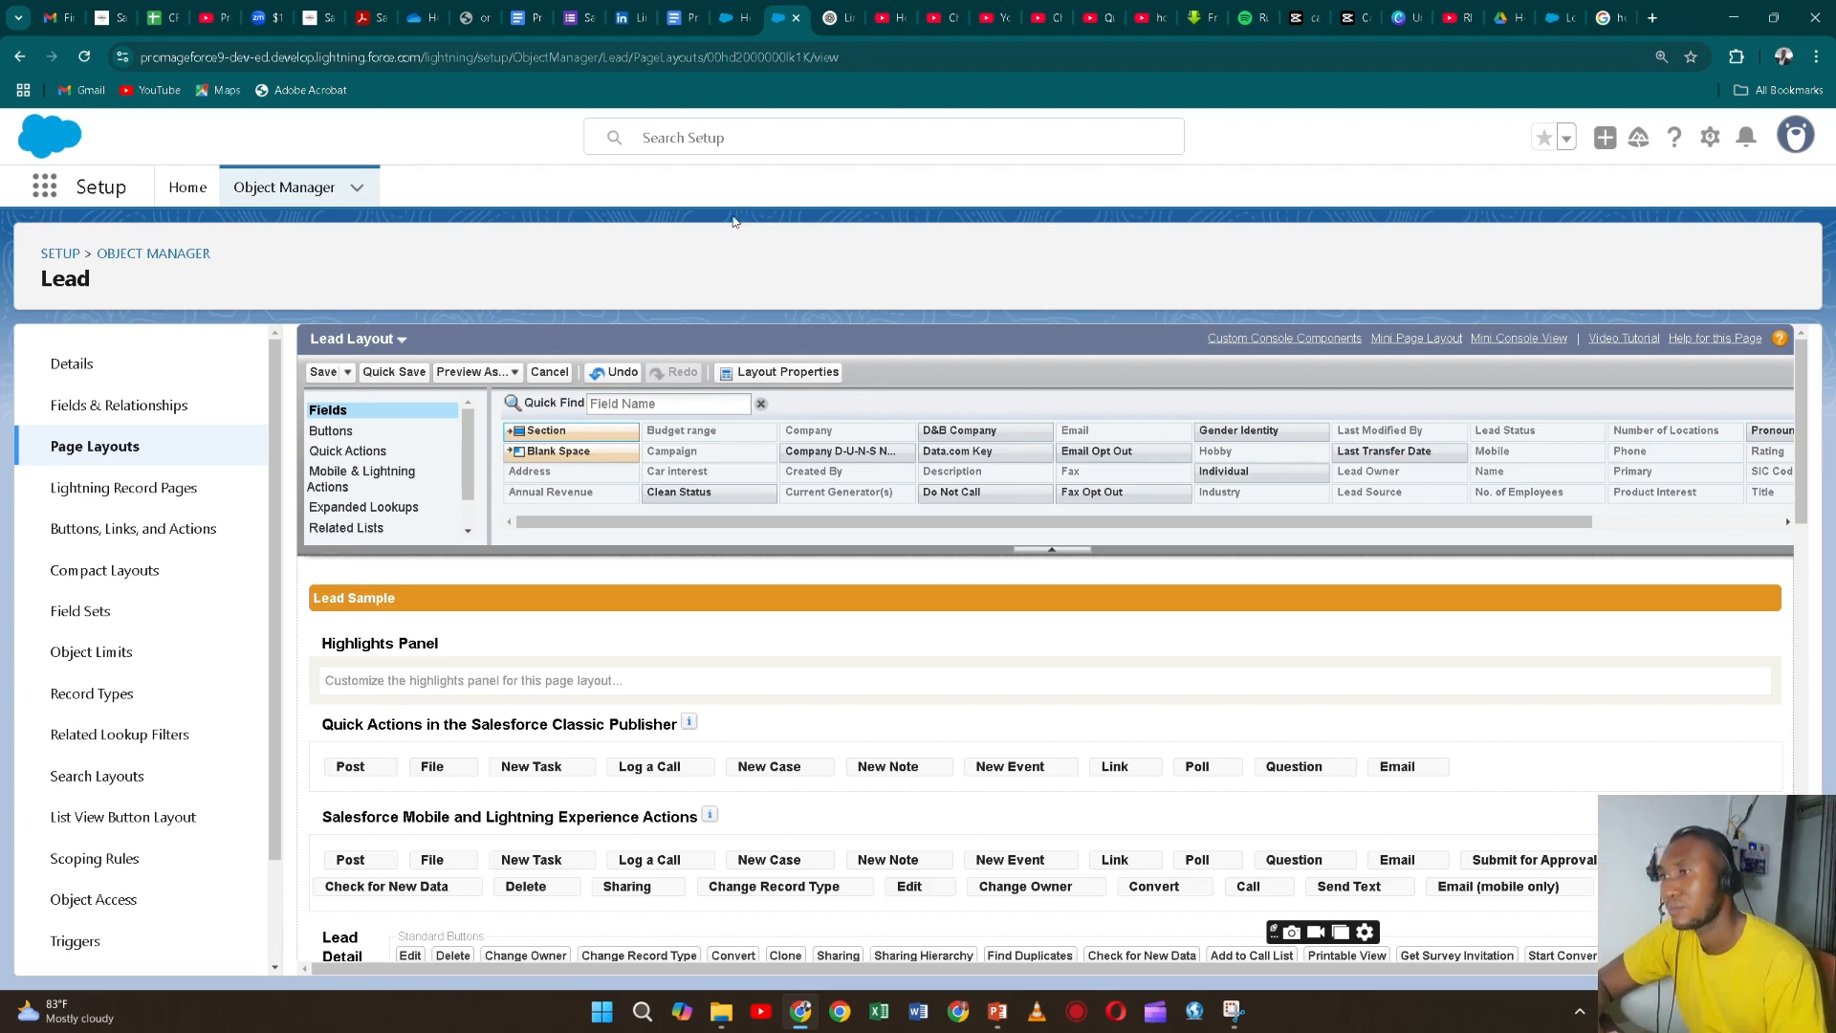
left_click(737, 20)
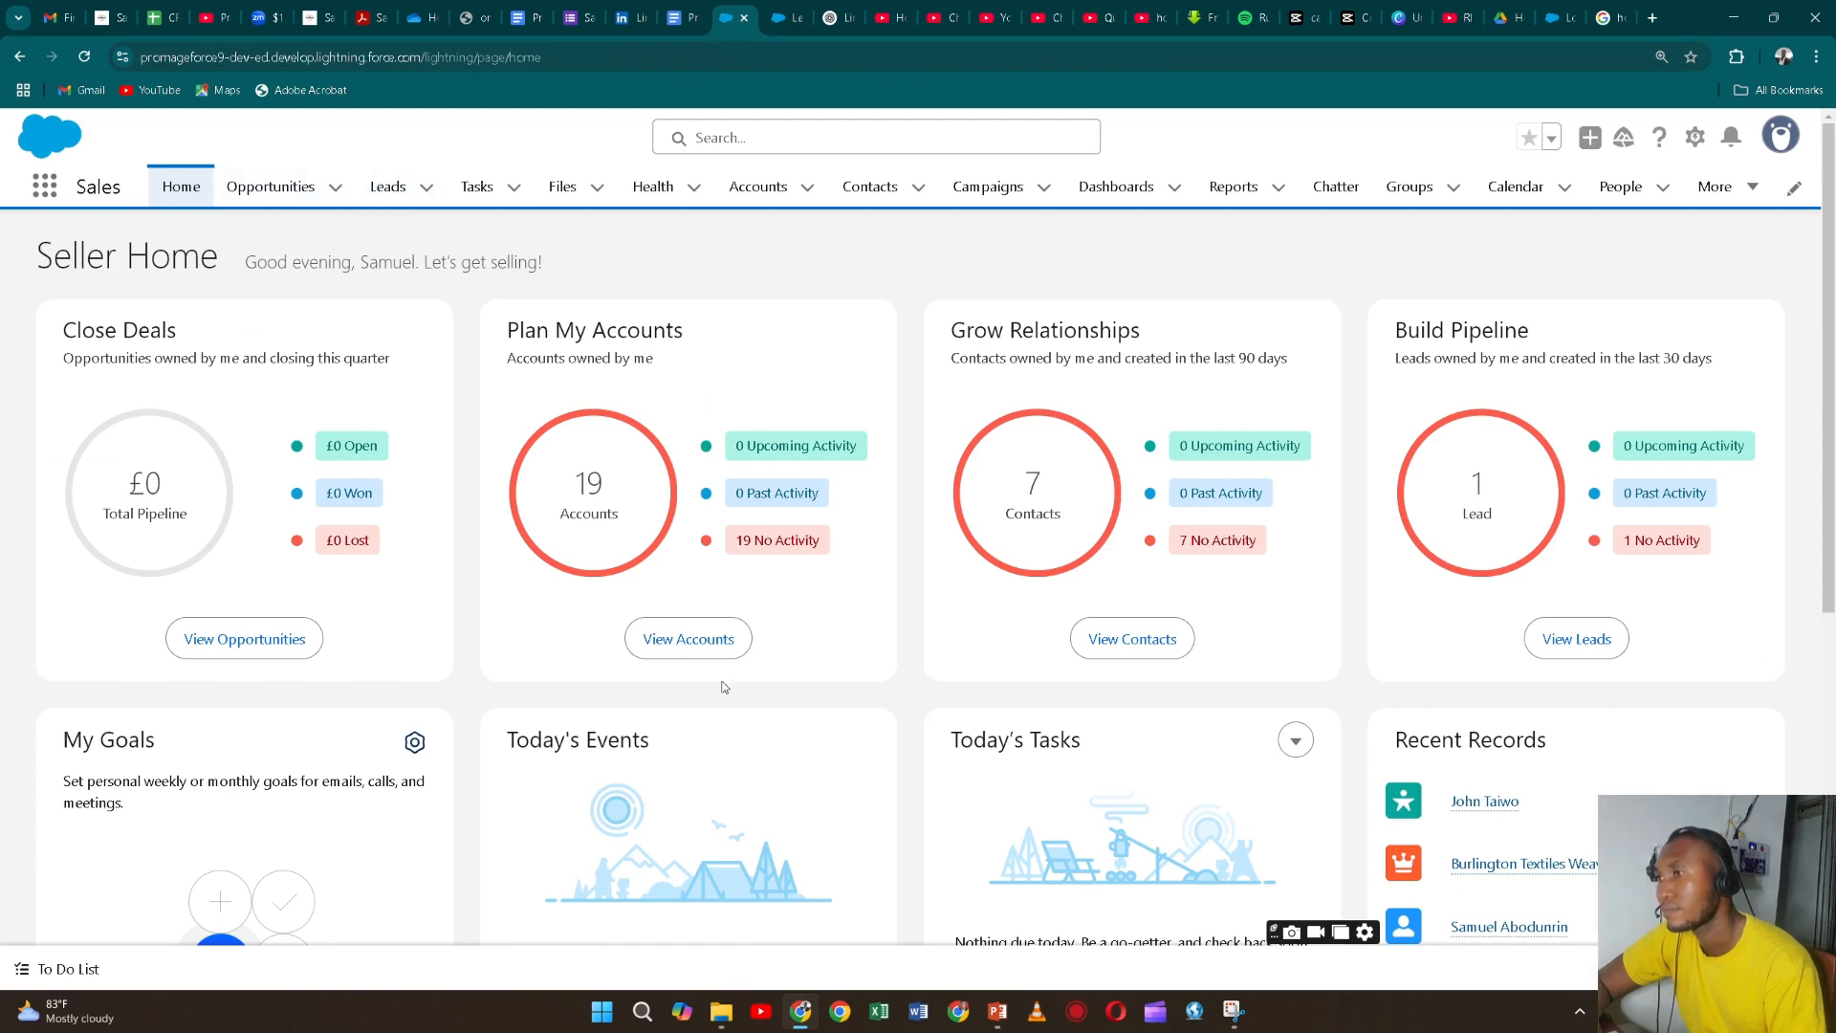
left_click(391, 194)
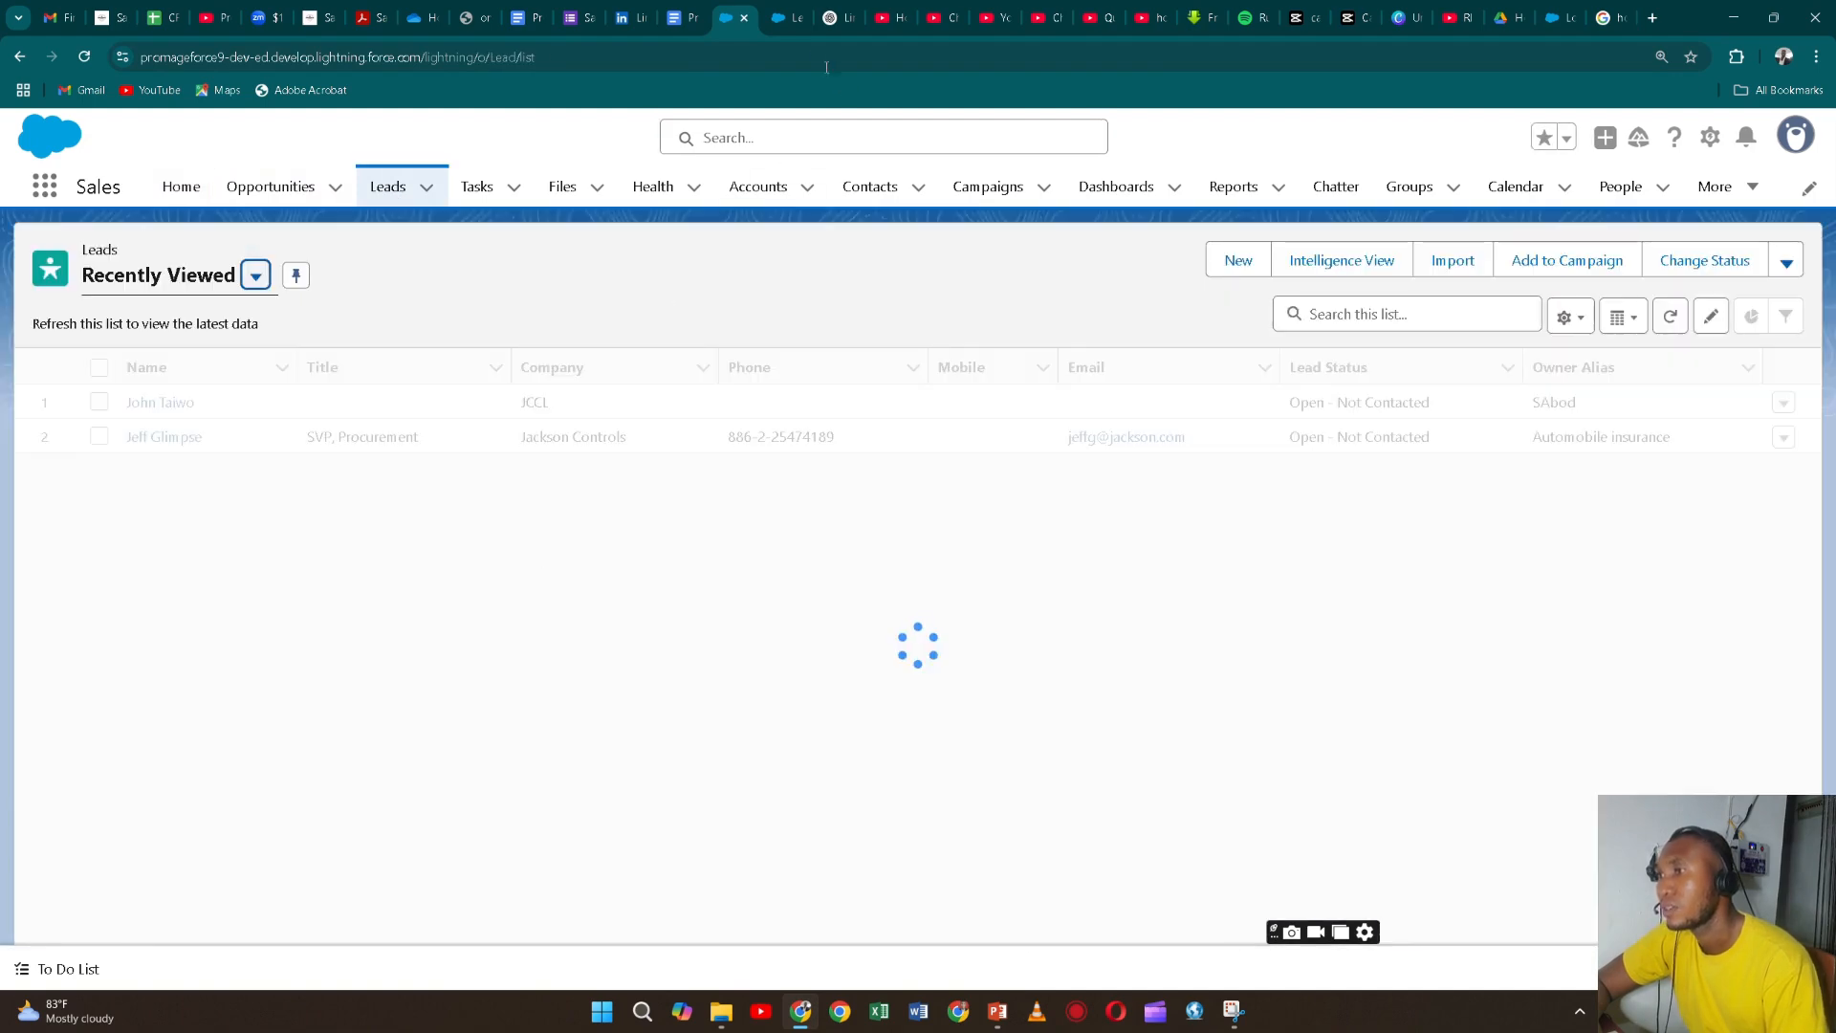
- Search Setup for "lead" and open the Lead Assignment Rules page
left_click(786, 17)
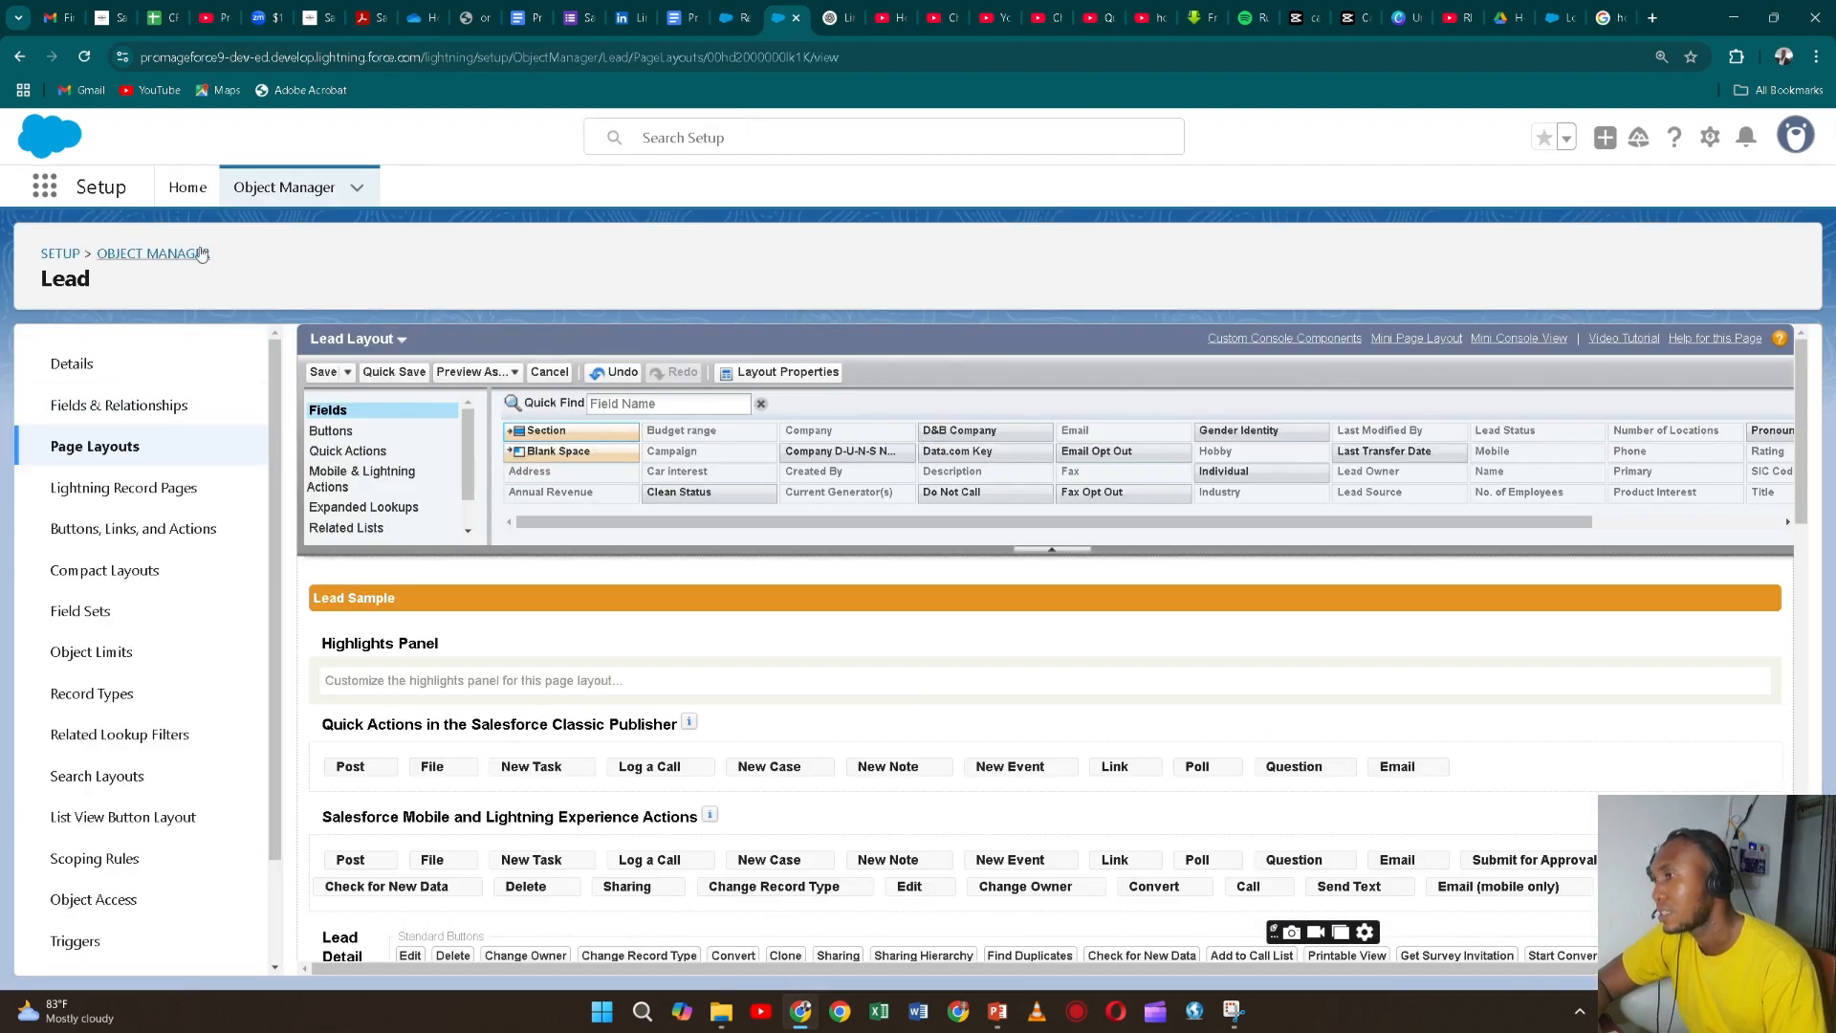
left_click(188, 191)
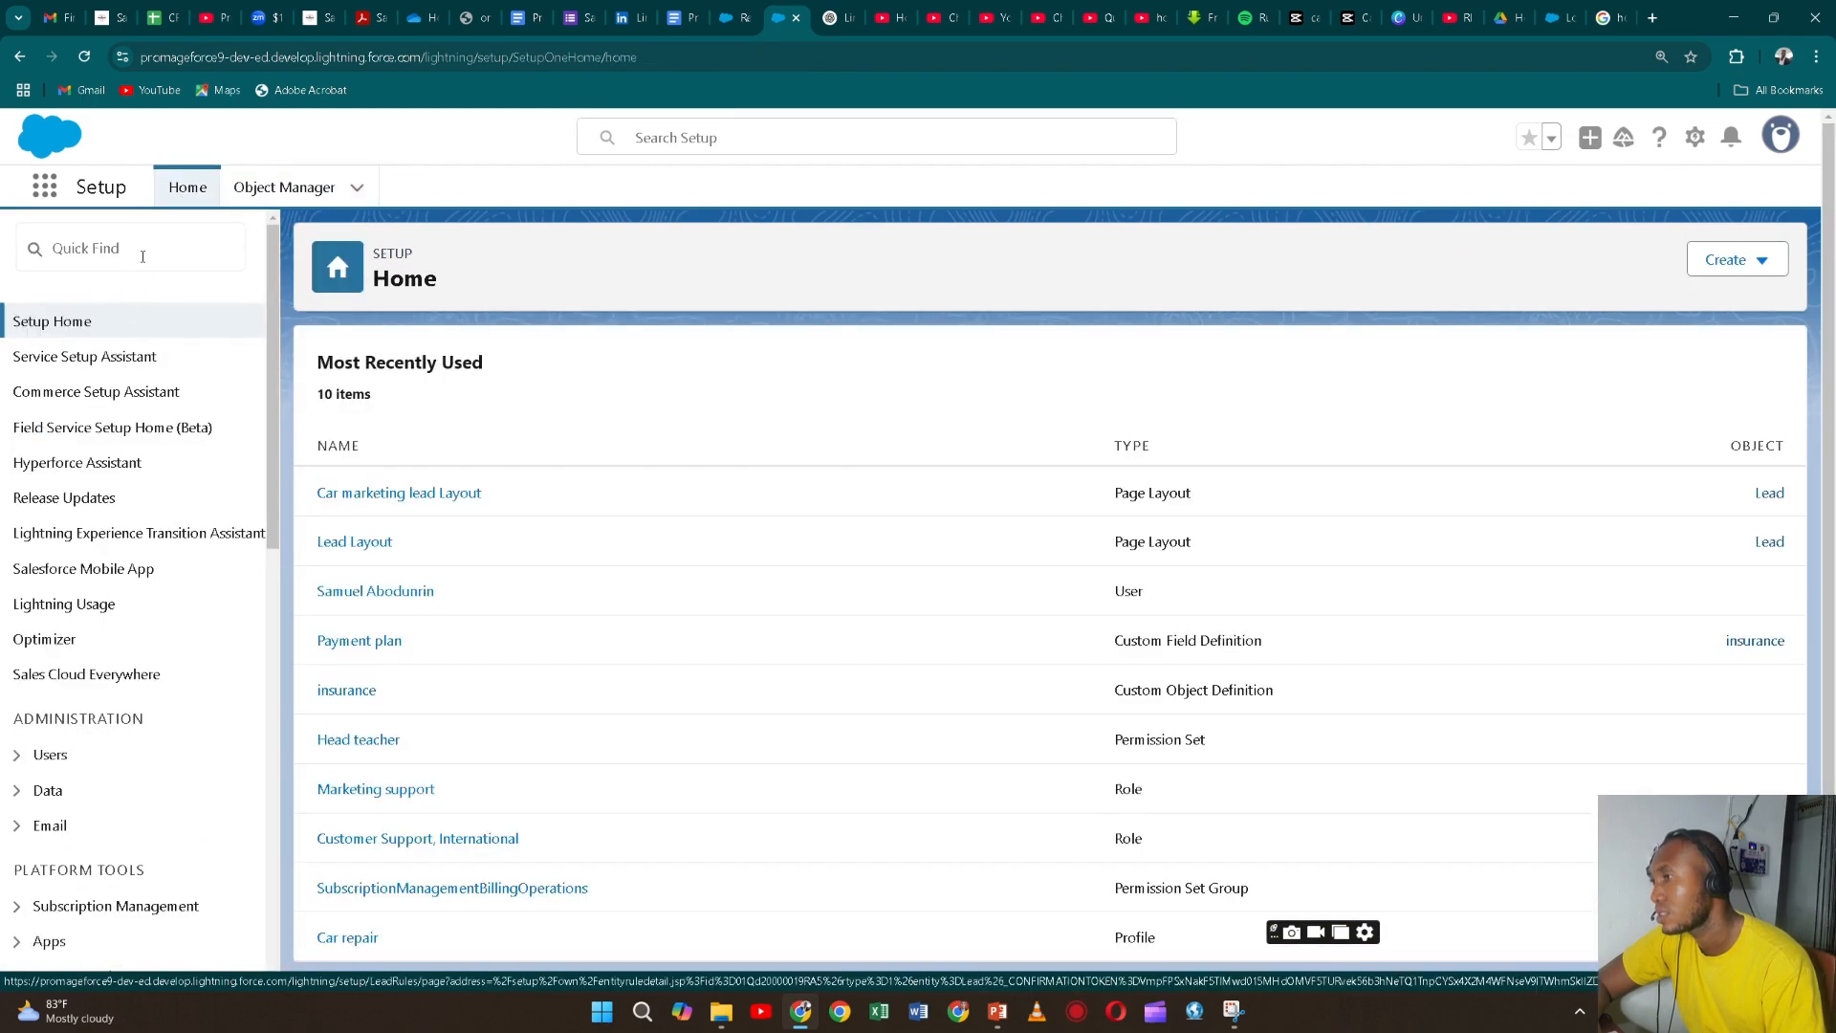
left_click(143, 256)
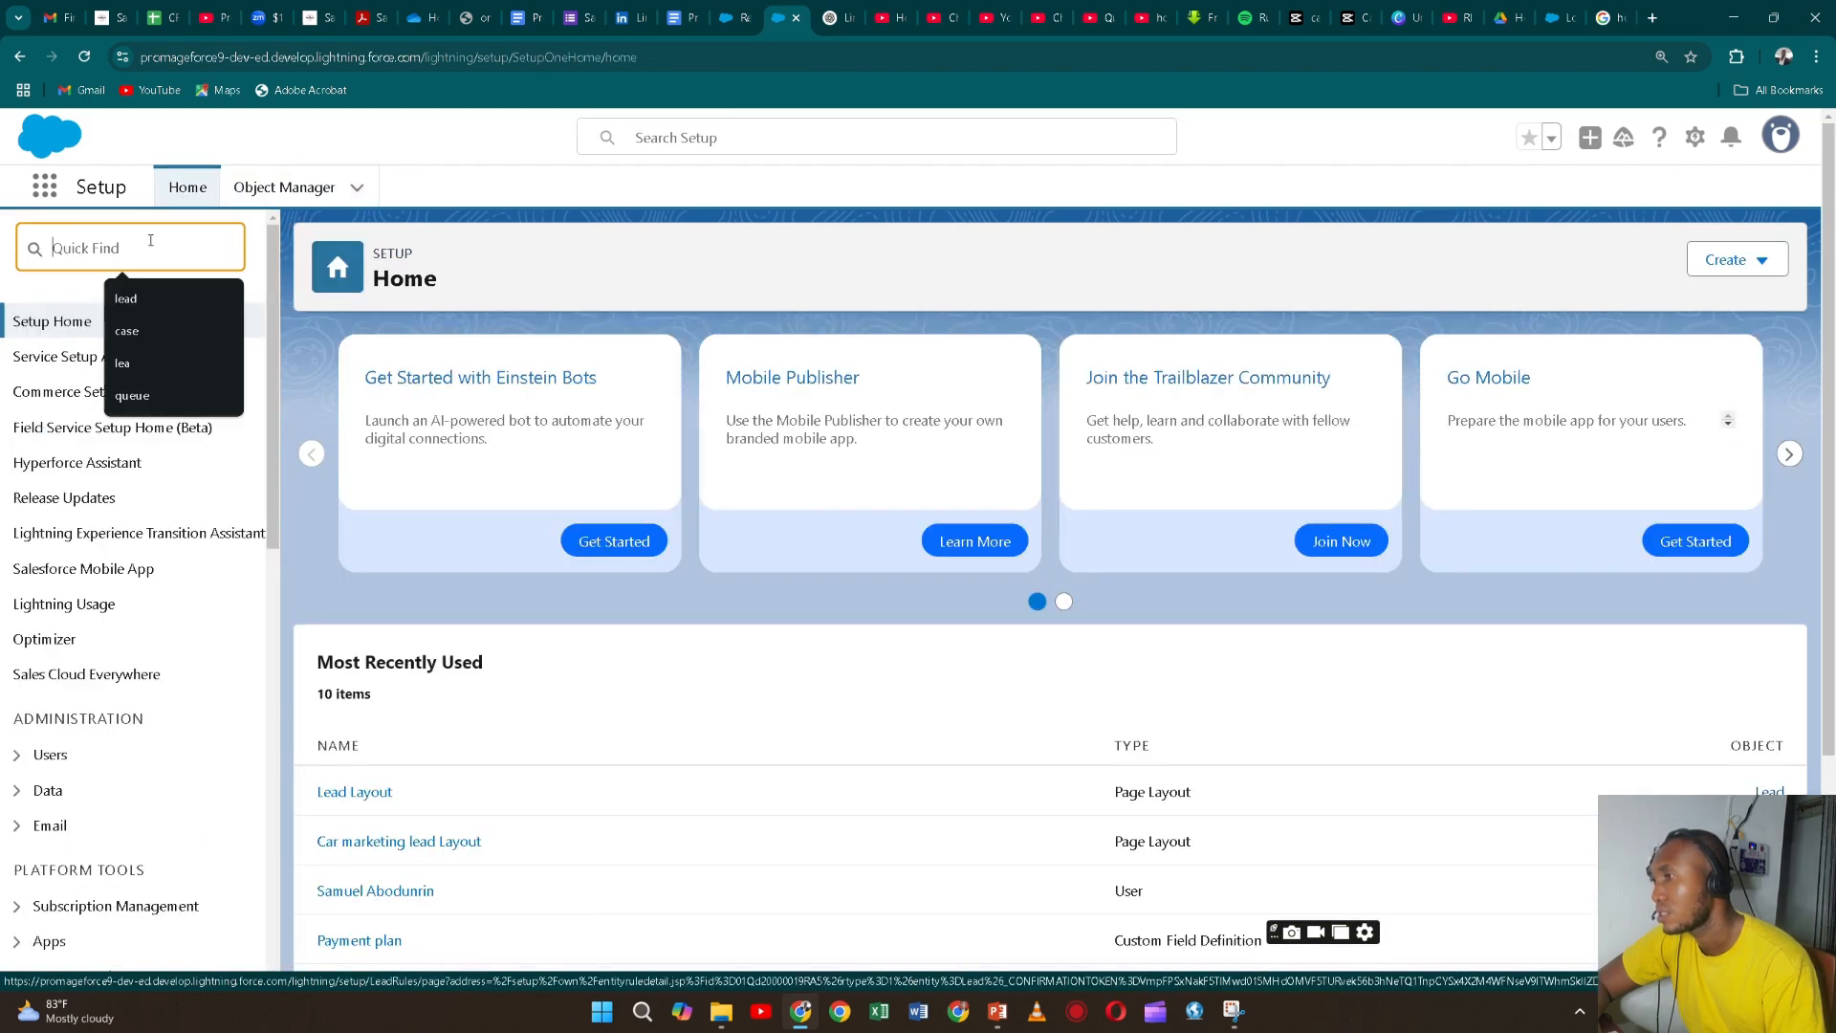
left_click(145, 308)
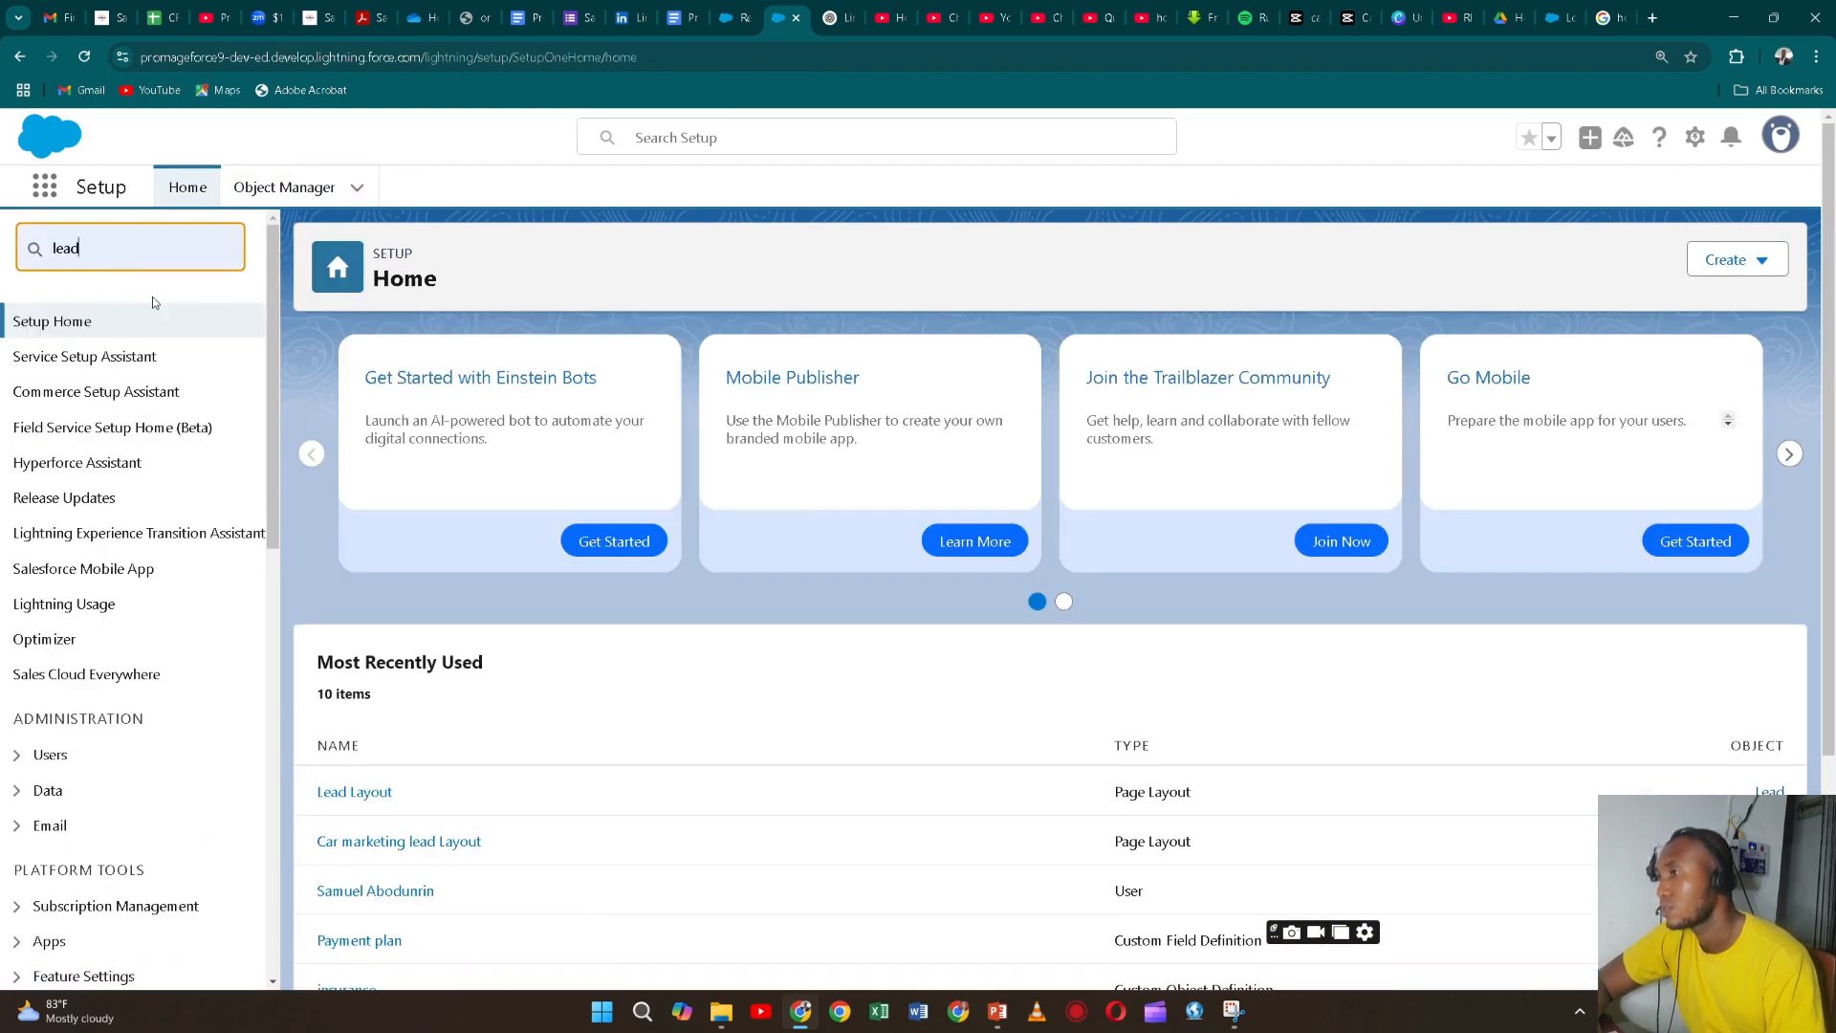
left_click(152, 402)
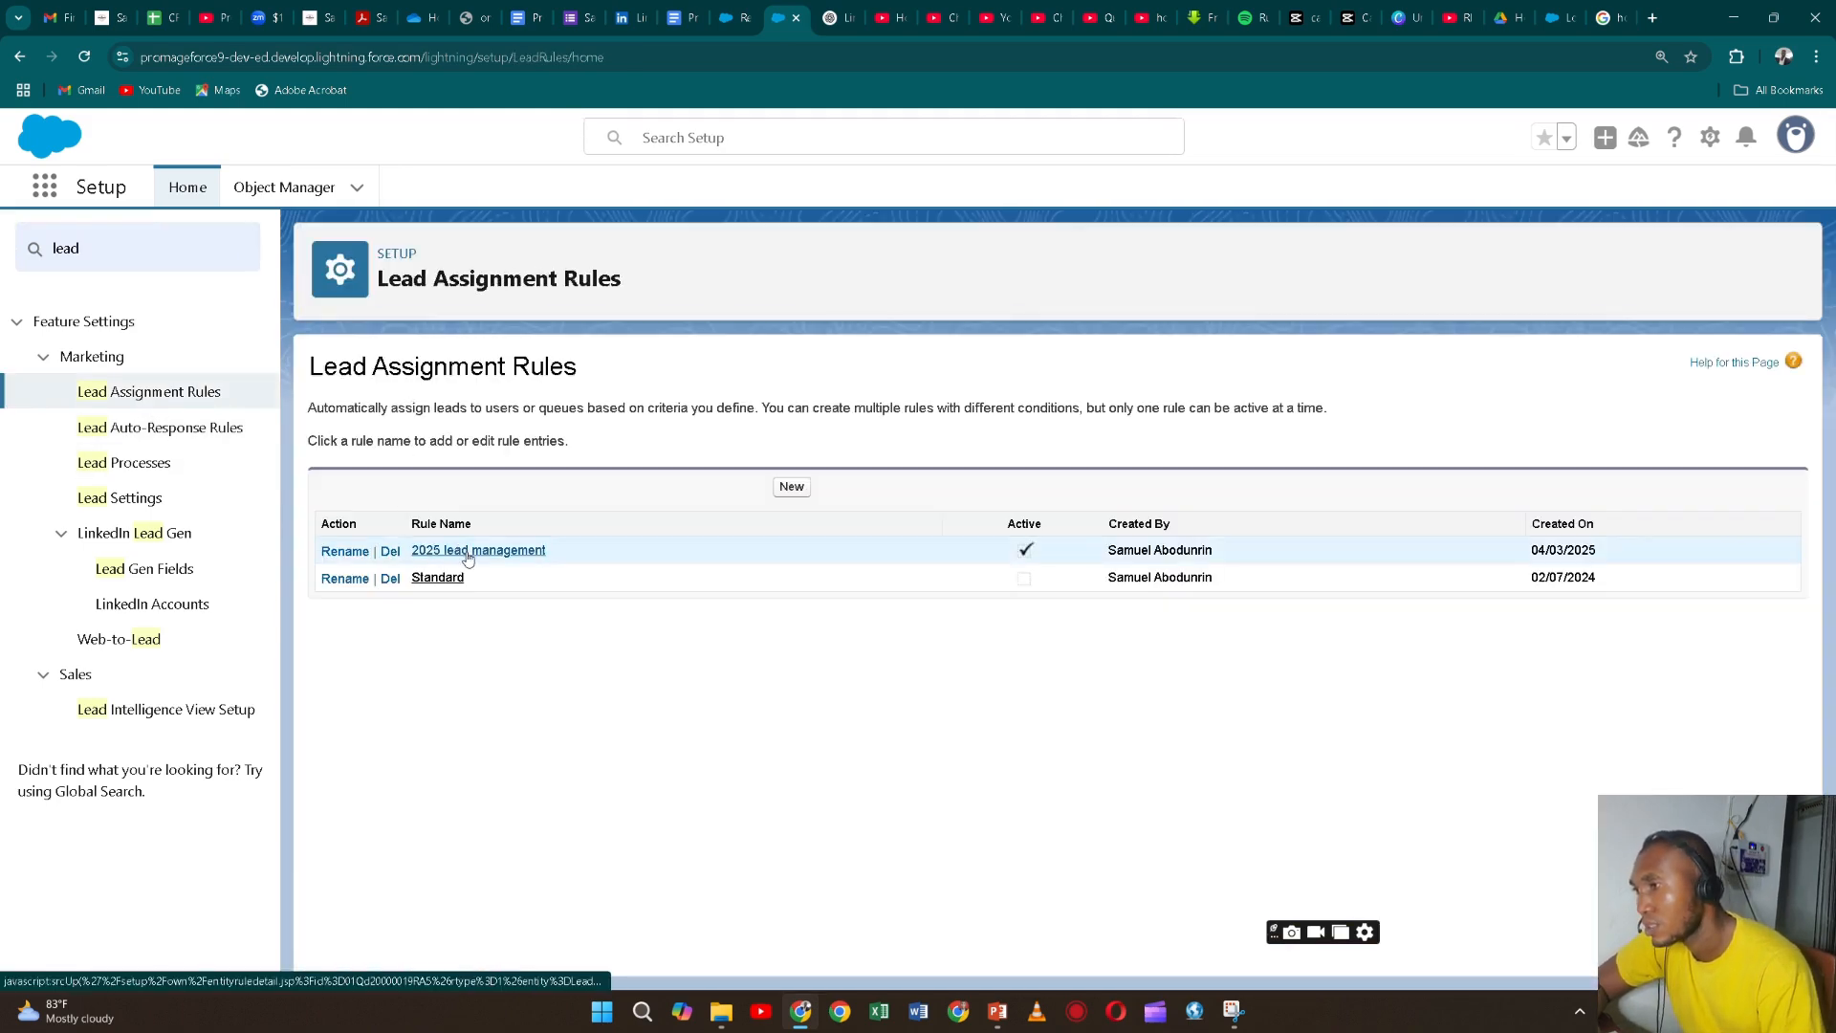
- Review the Agriculture rule entry in the 2025 lead management assignment rule and save it
left_click(468, 553)
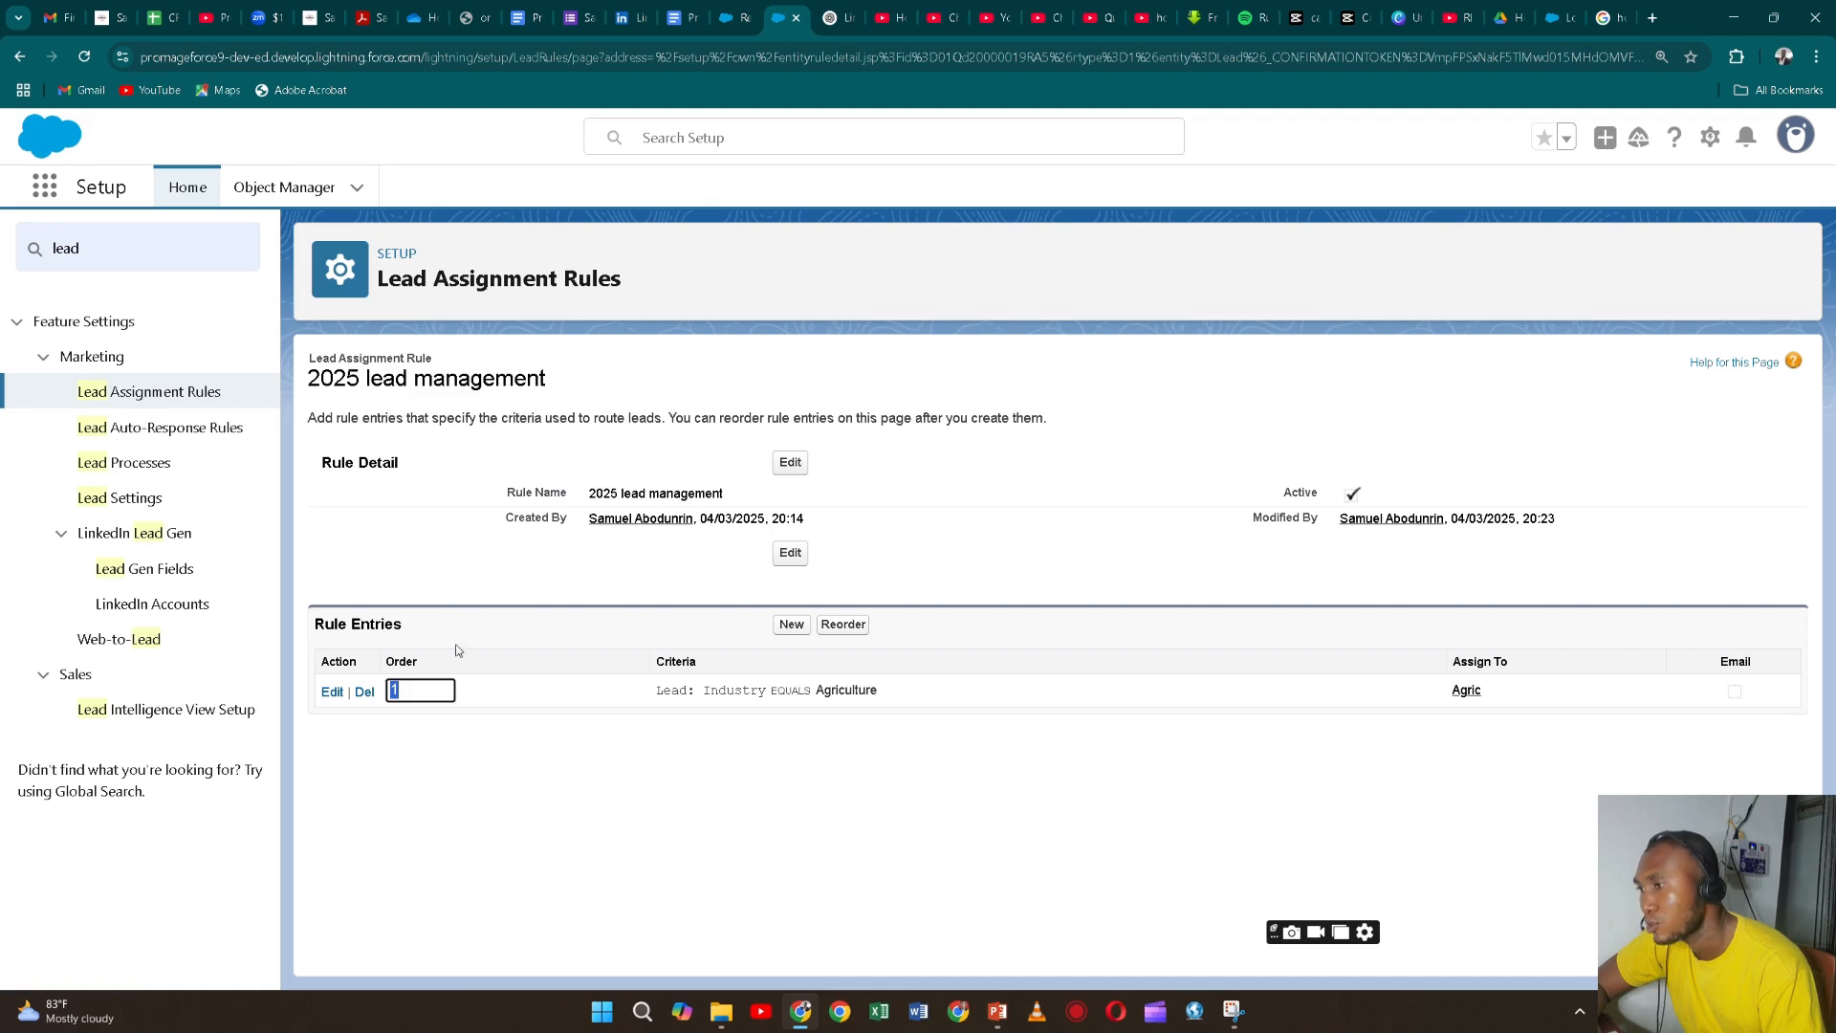
left_click(332, 692)
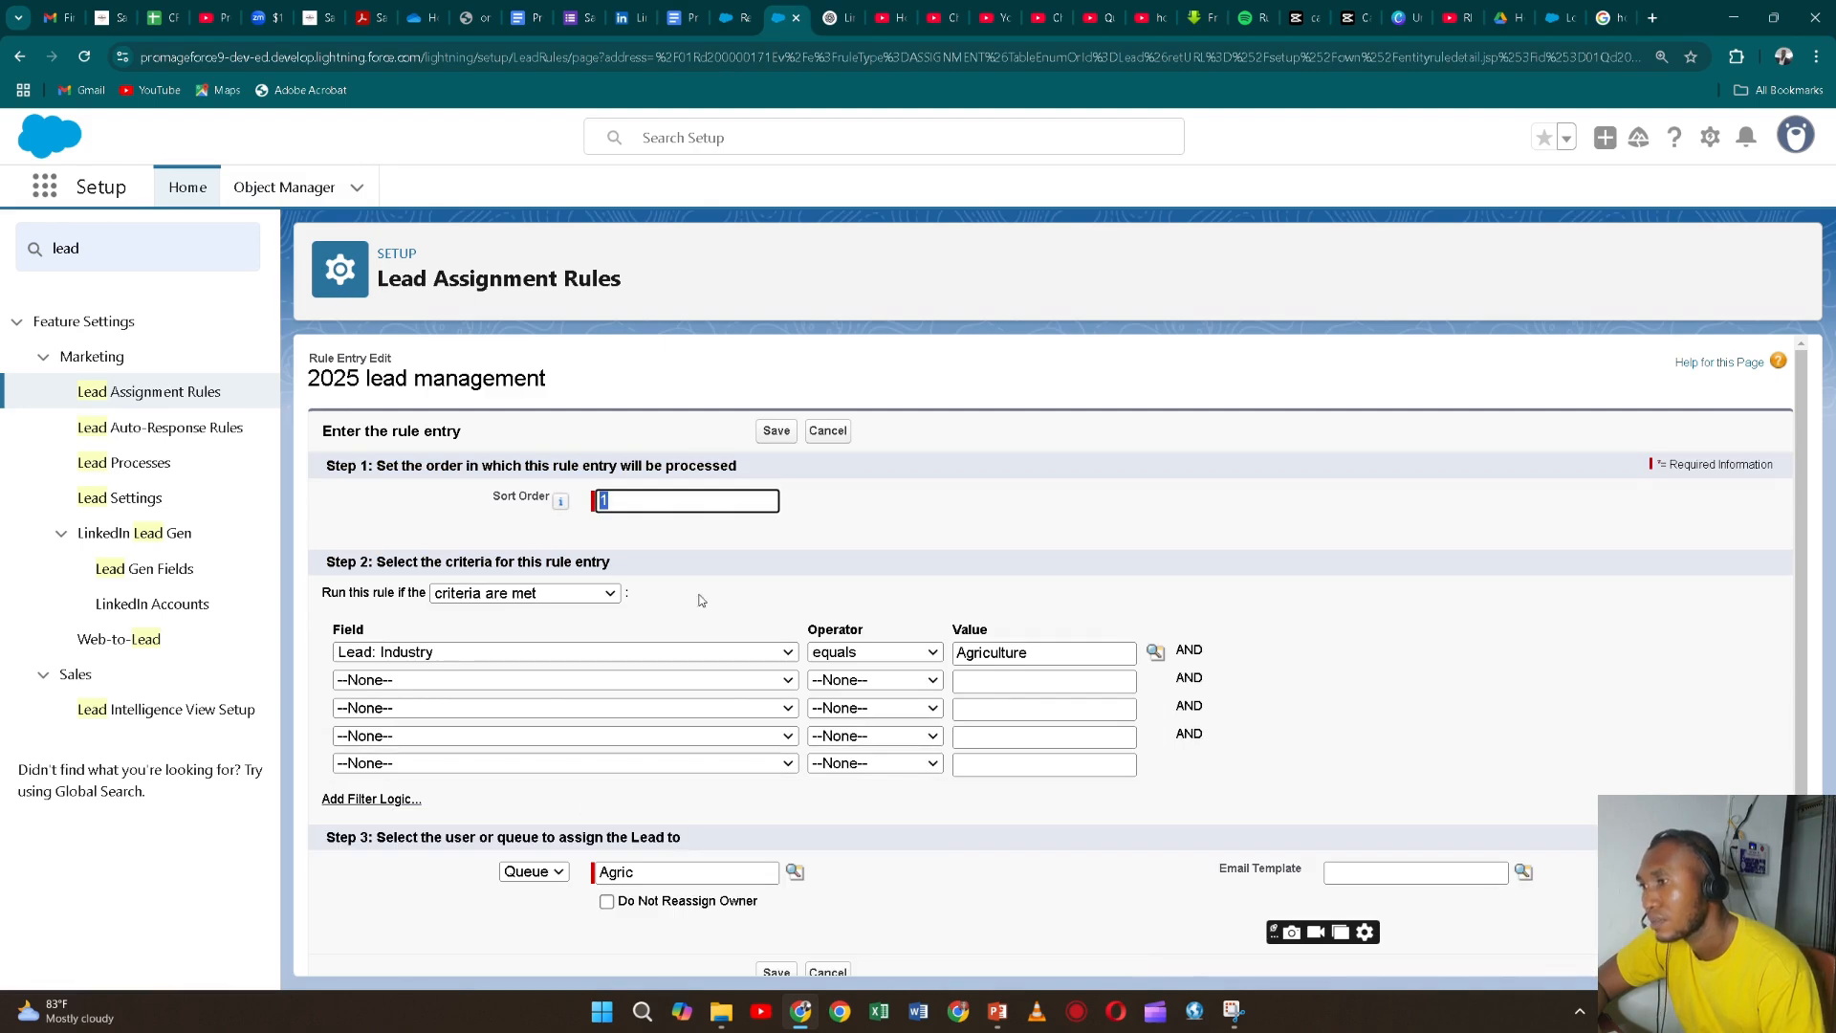
left_click(776, 430)
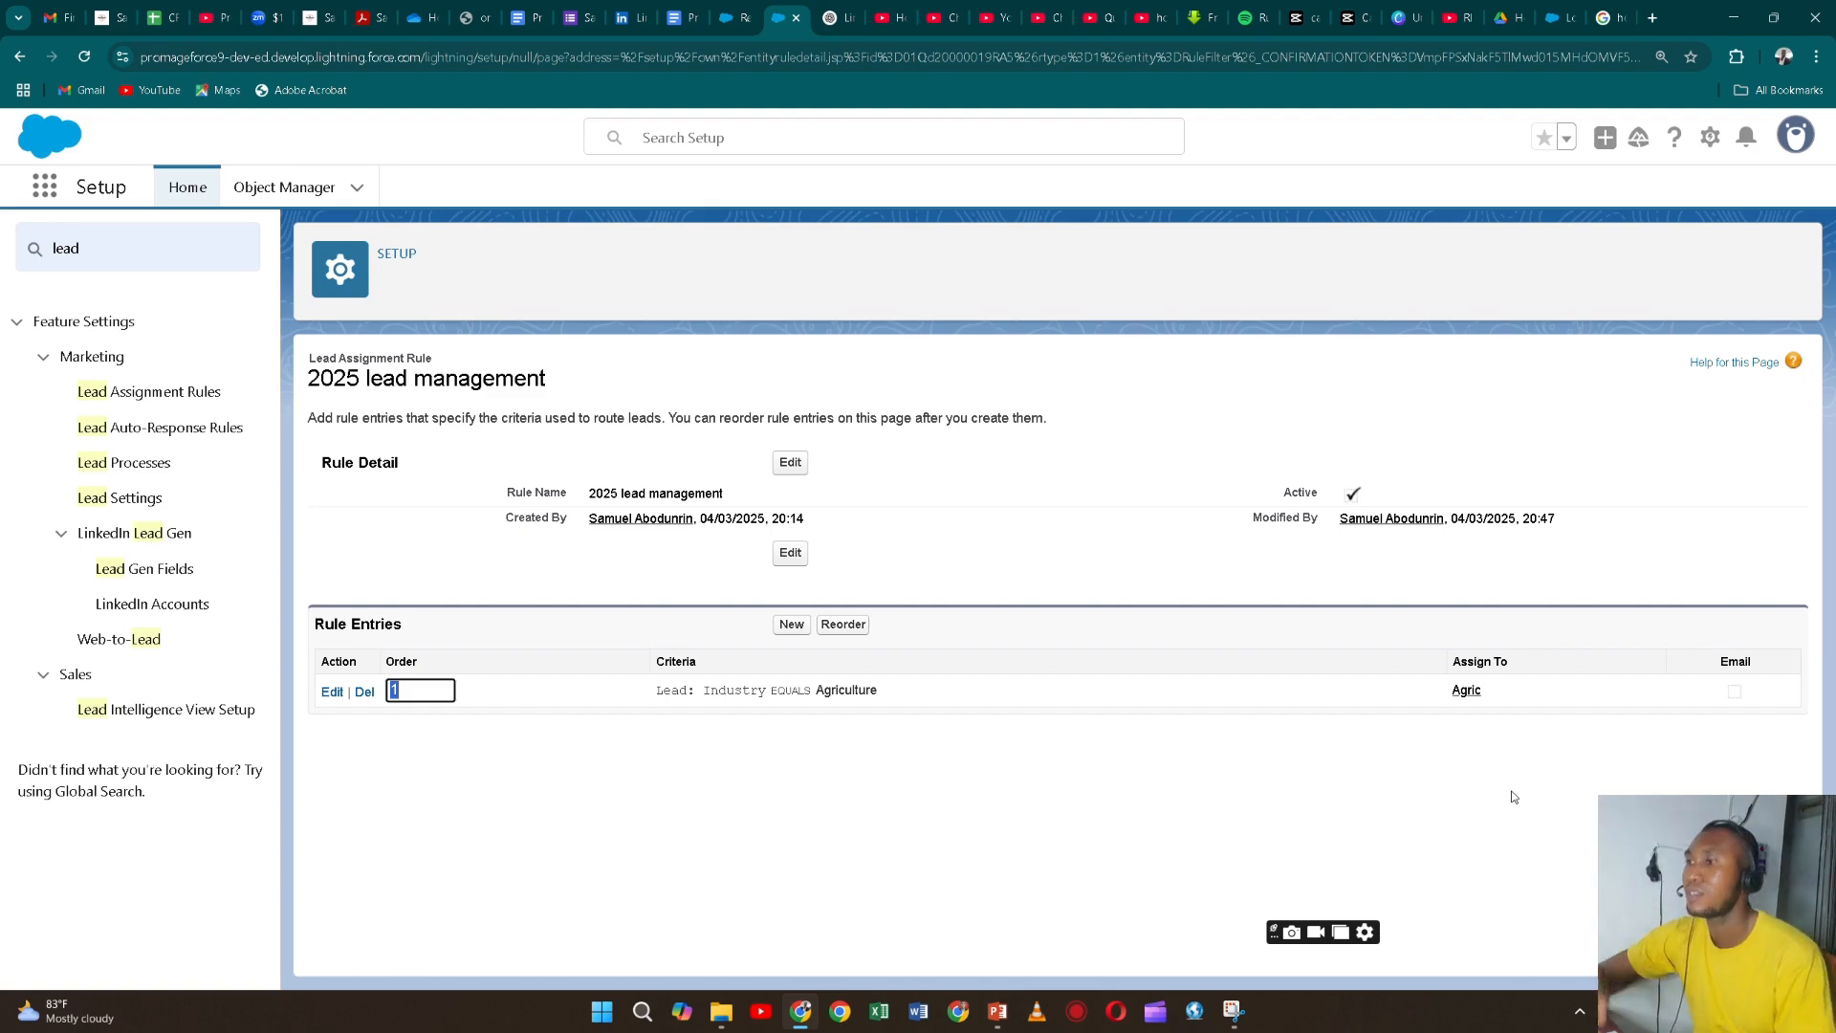
- Return to the Sales app's Leads list and start a new lead with the salutation Mr
left_click(719, 13)
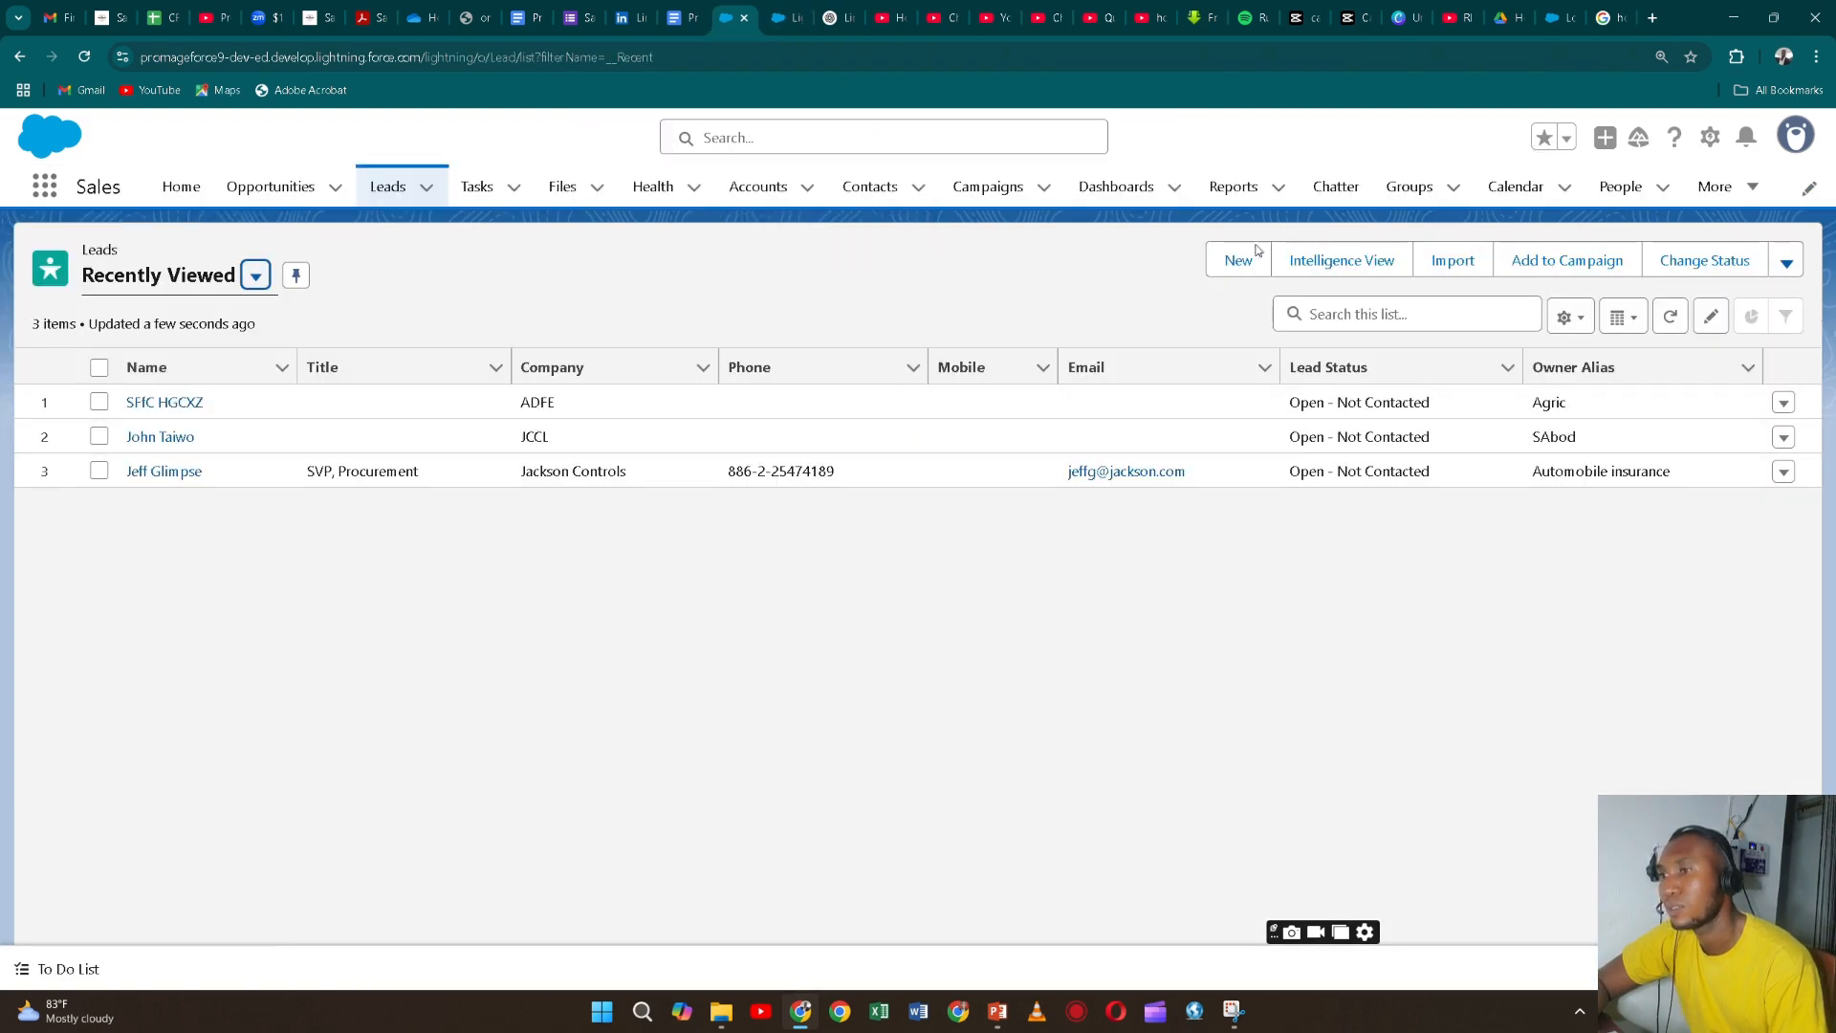
left_click(1234, 268)
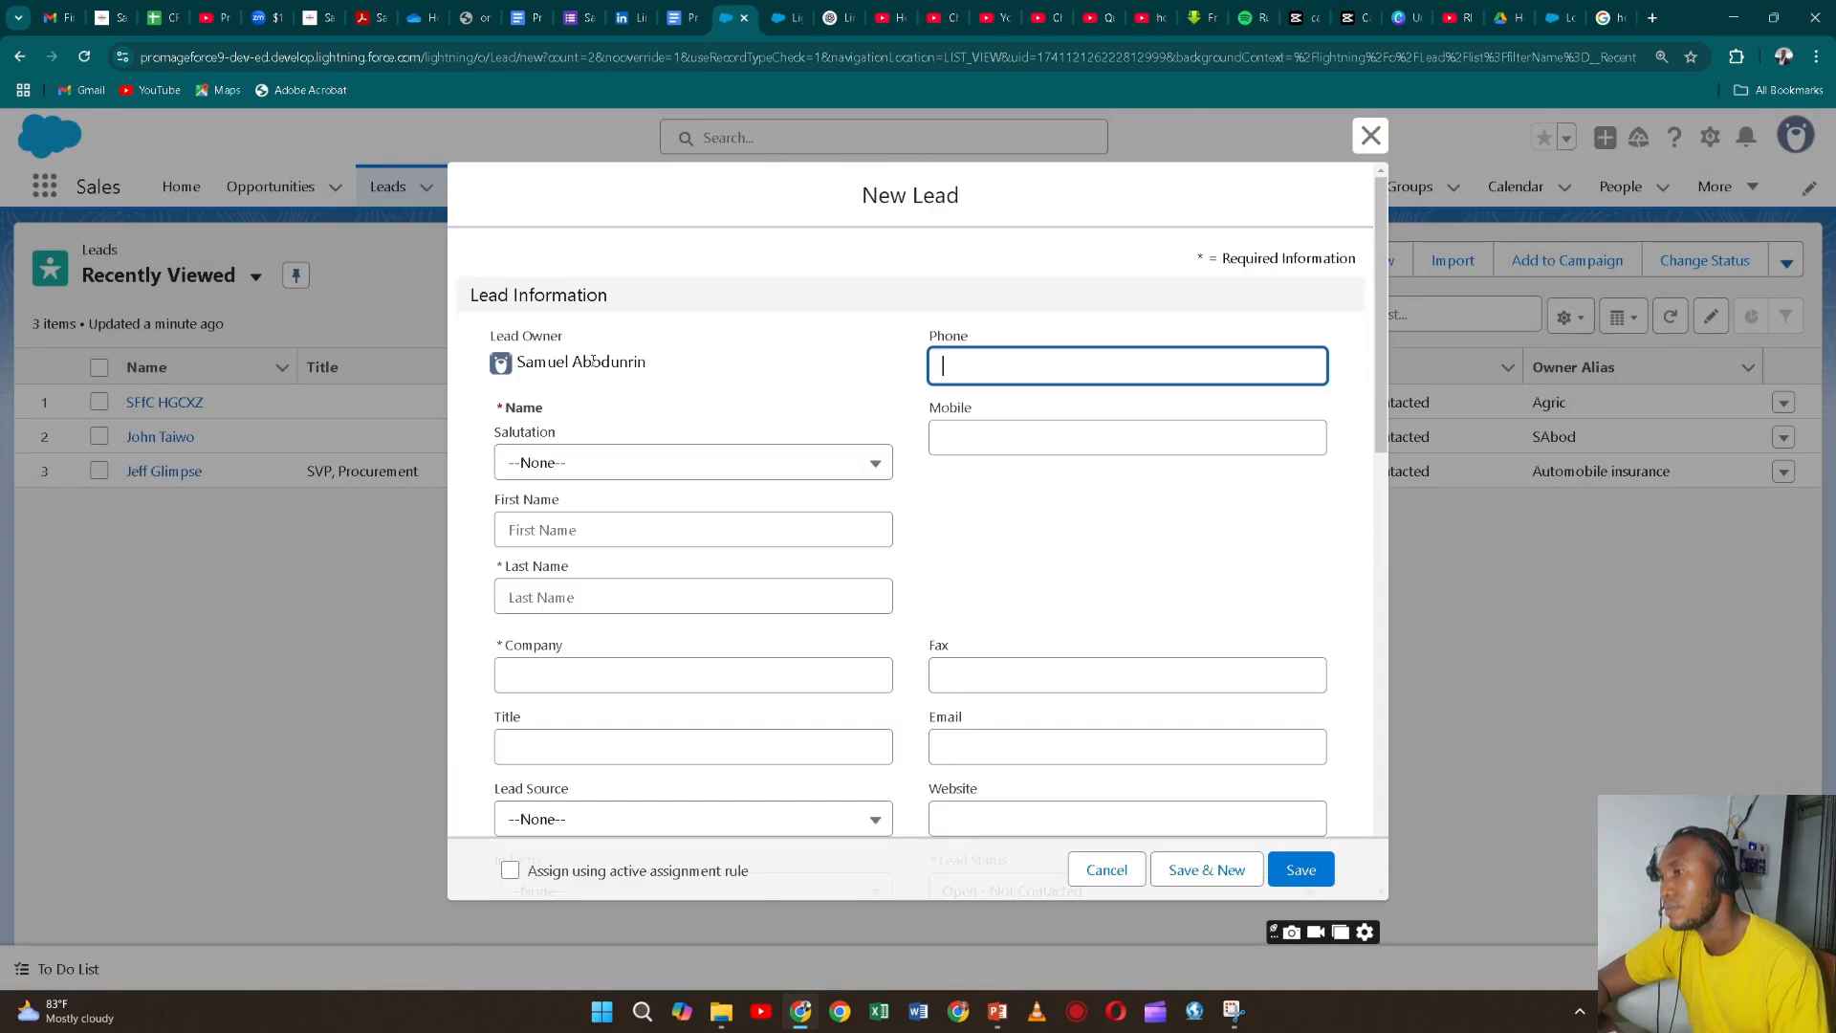
left_click(651, 466)
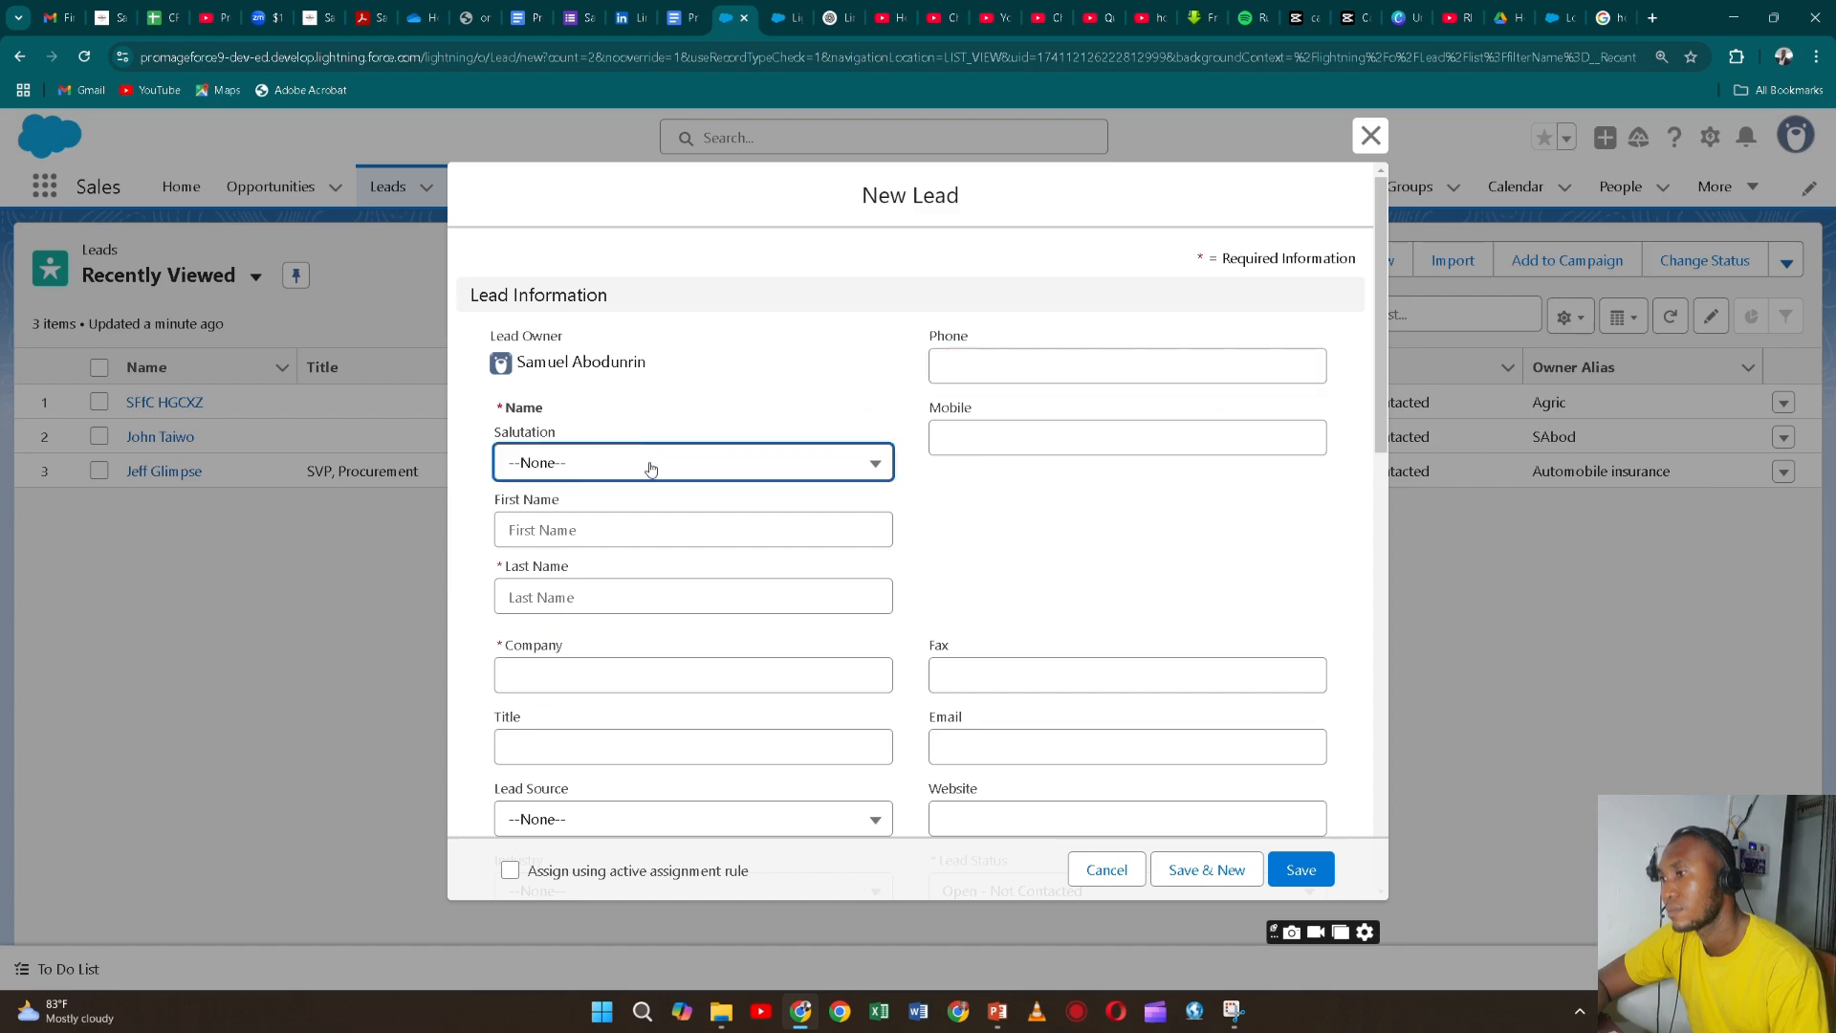
left_click(658, 531)
- Enter the new lead's first name and last name
left_click(656, 521)
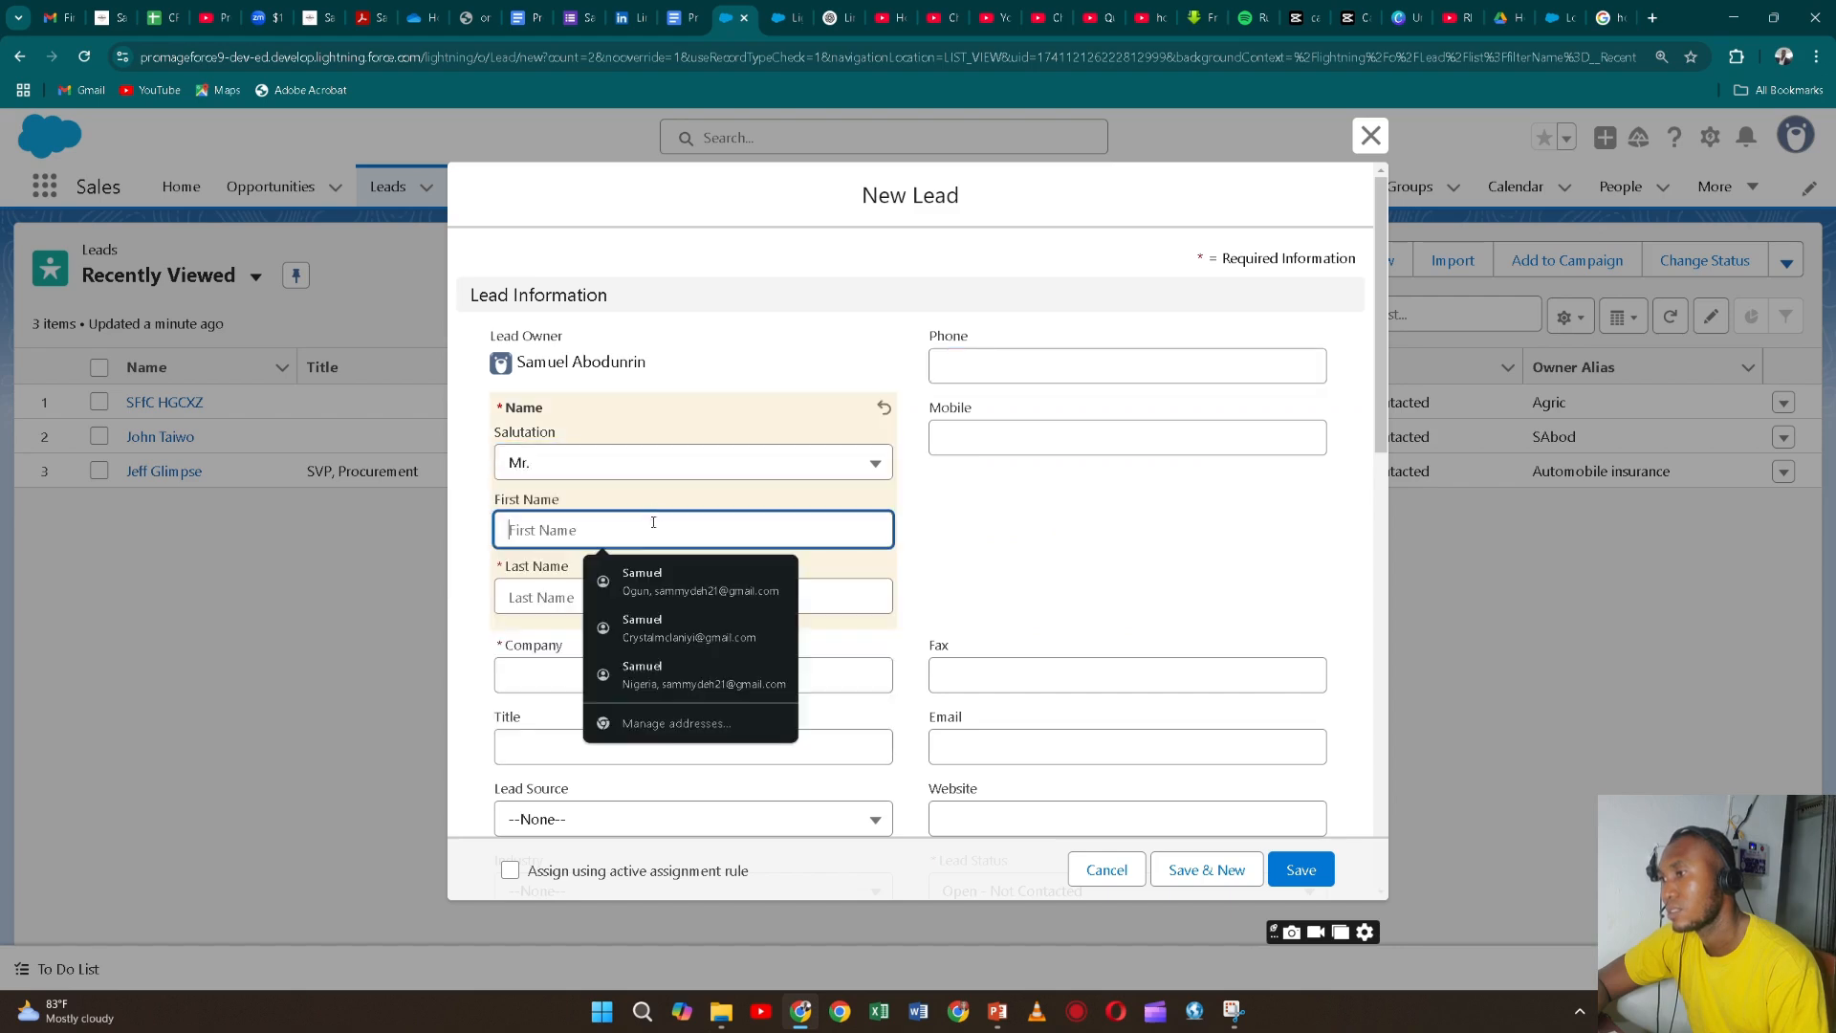
type("pETE")
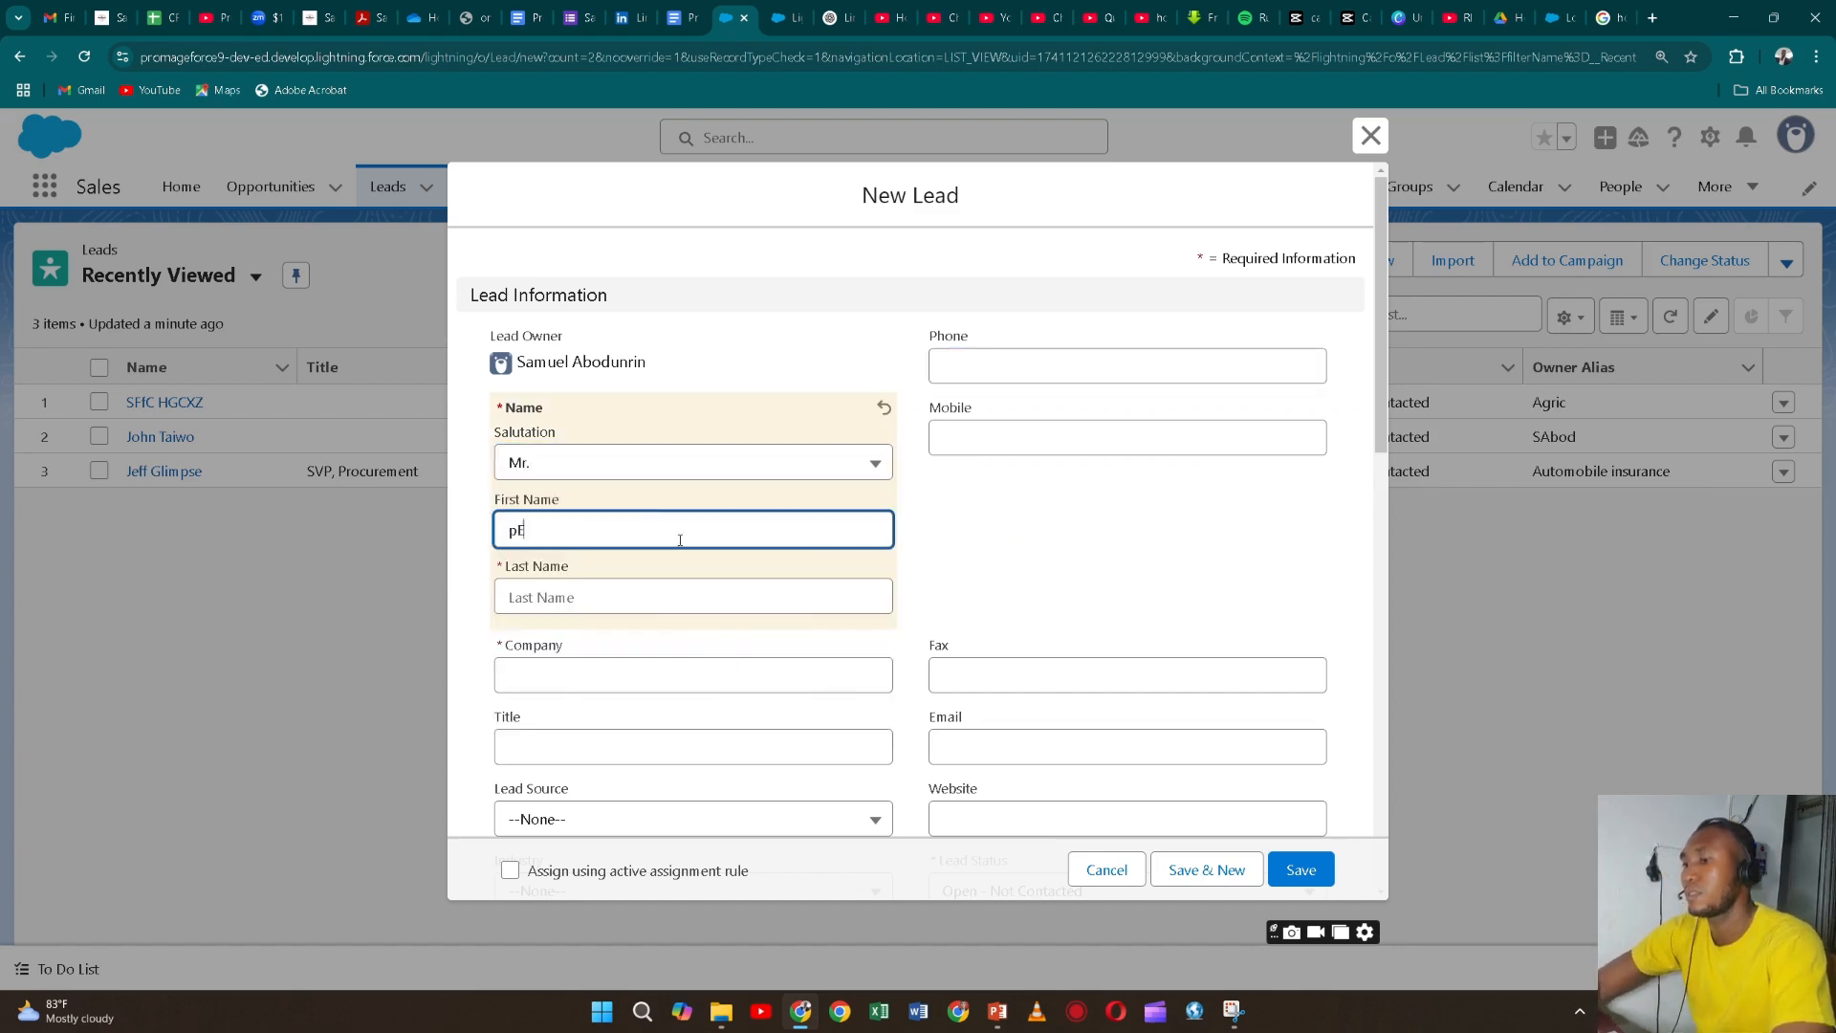
key("BackSpace")
key("BackSpace")
key("BackSpace")
key("BackSpace")
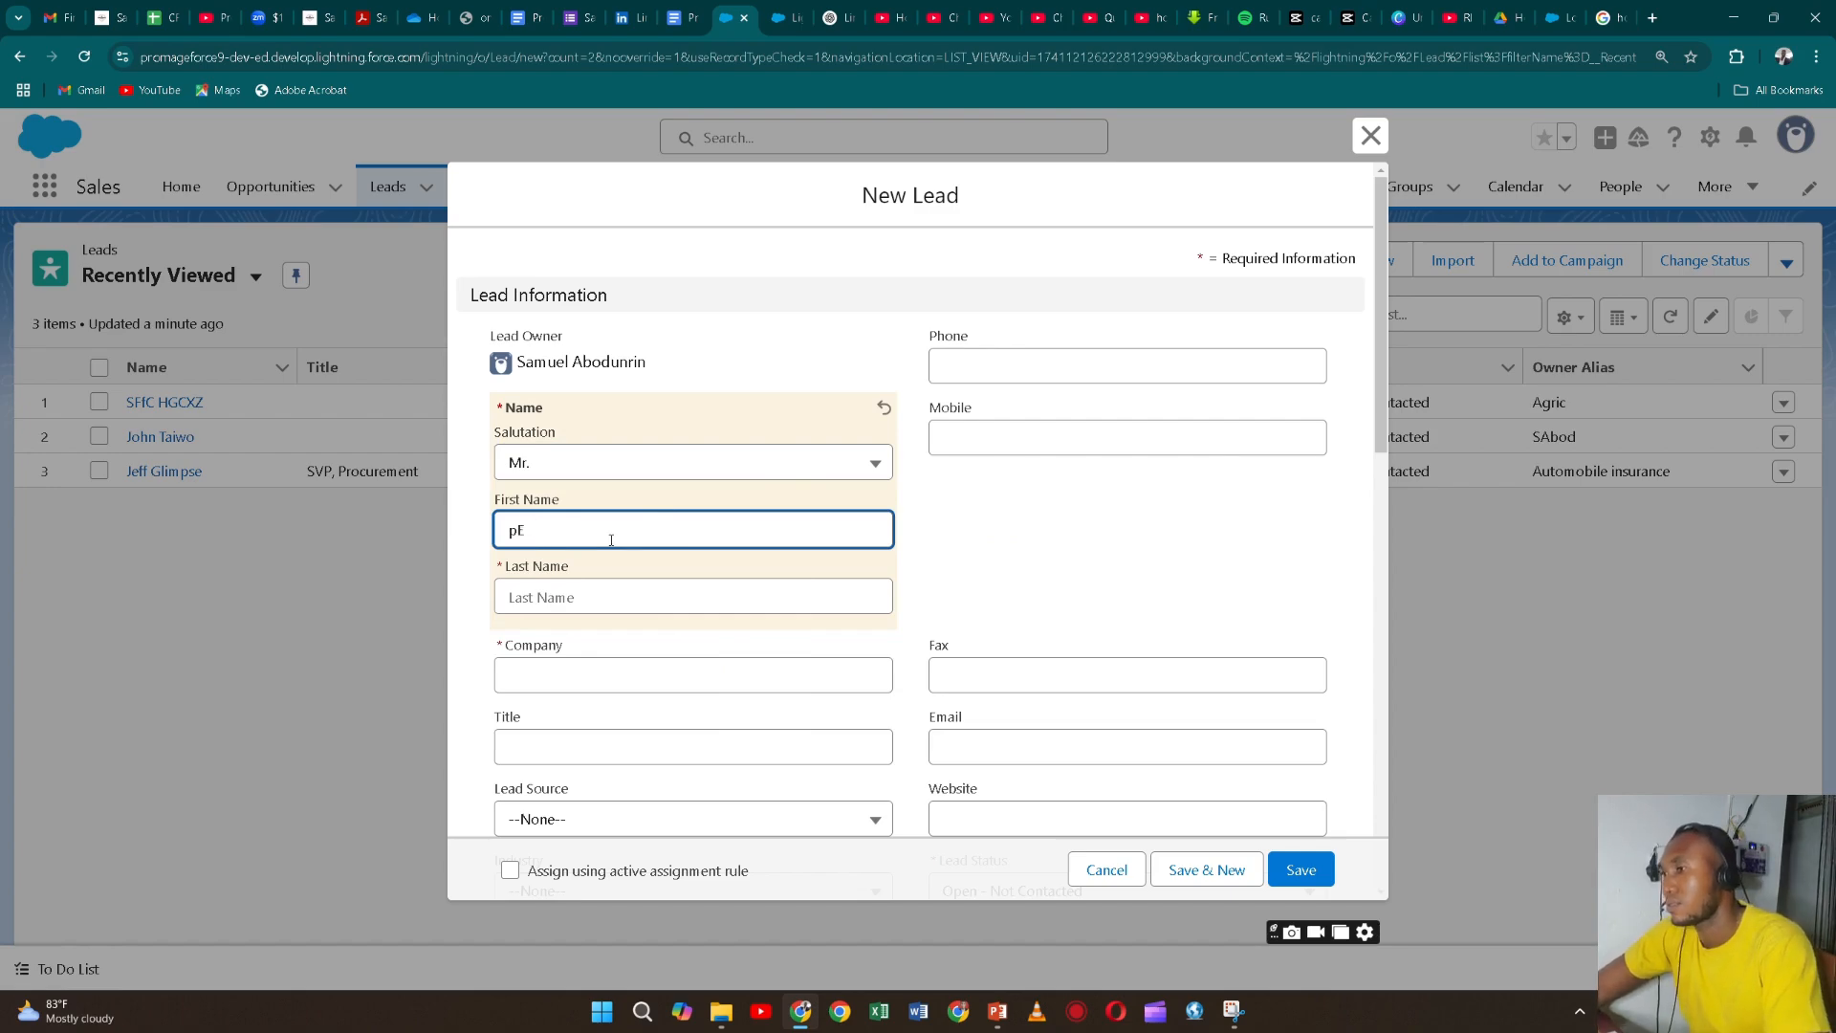
type("Pete")
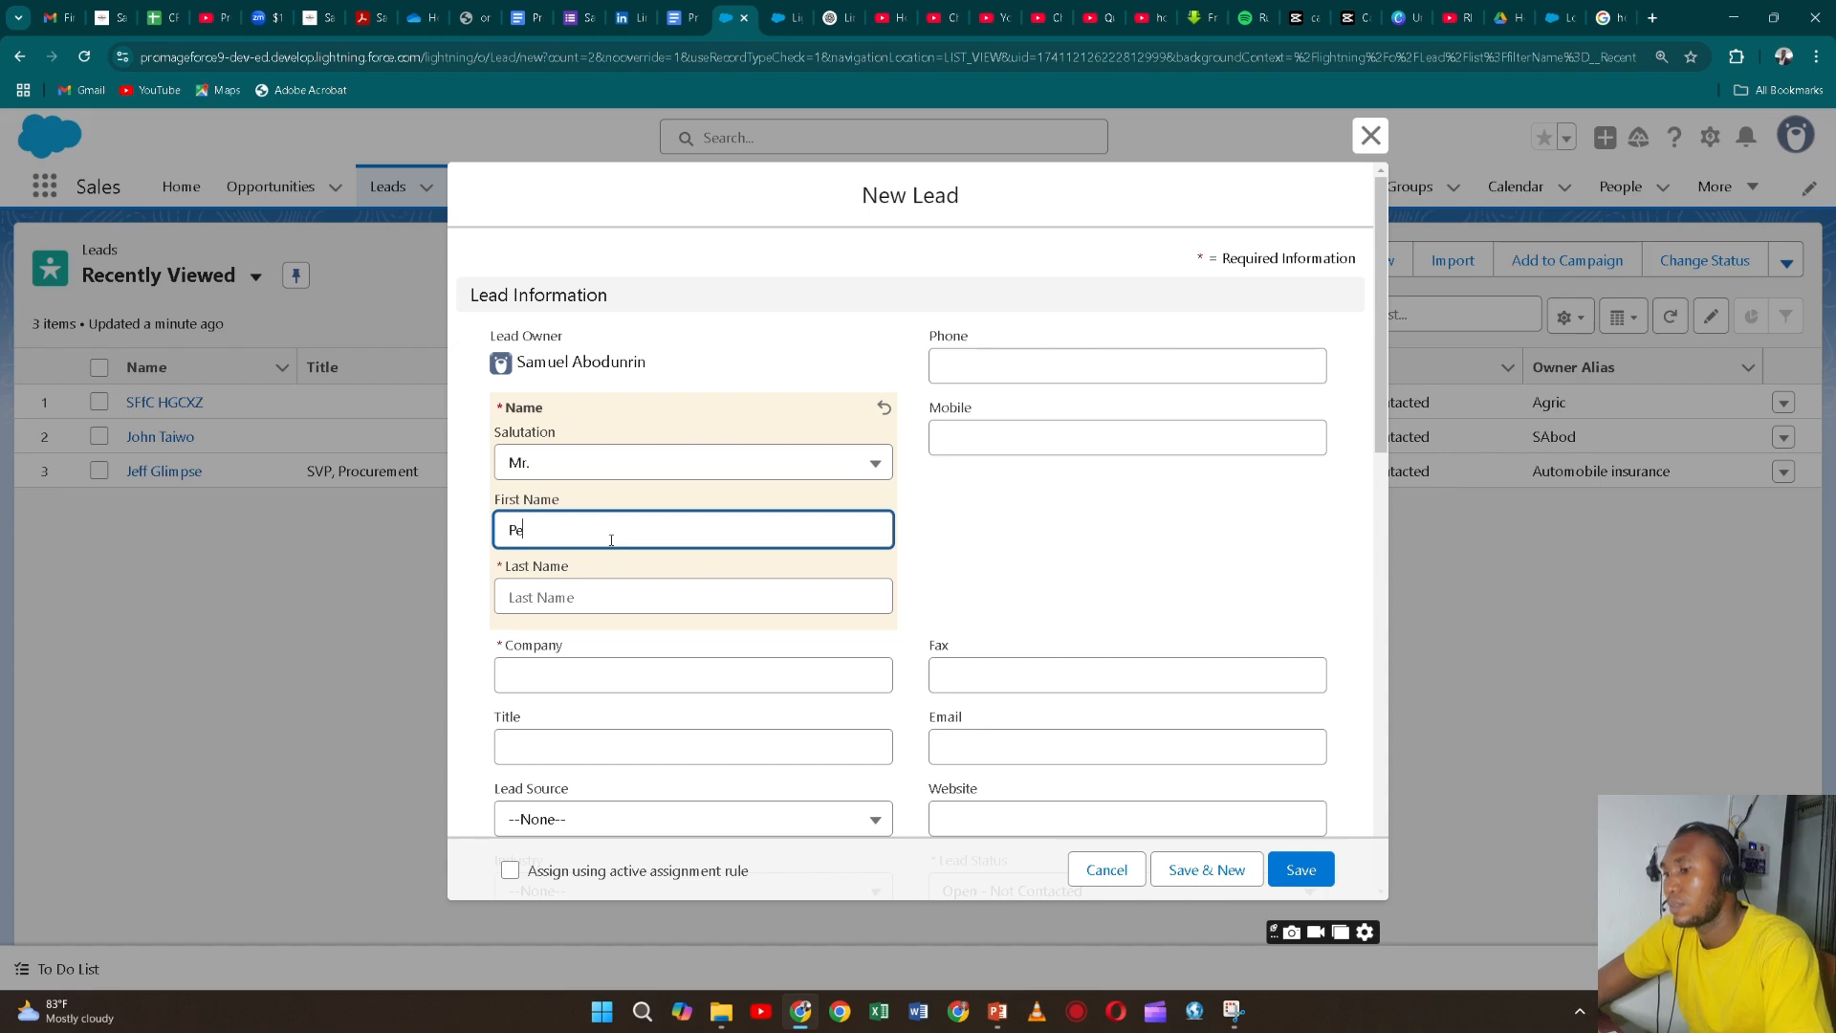
left_click(543, 591)
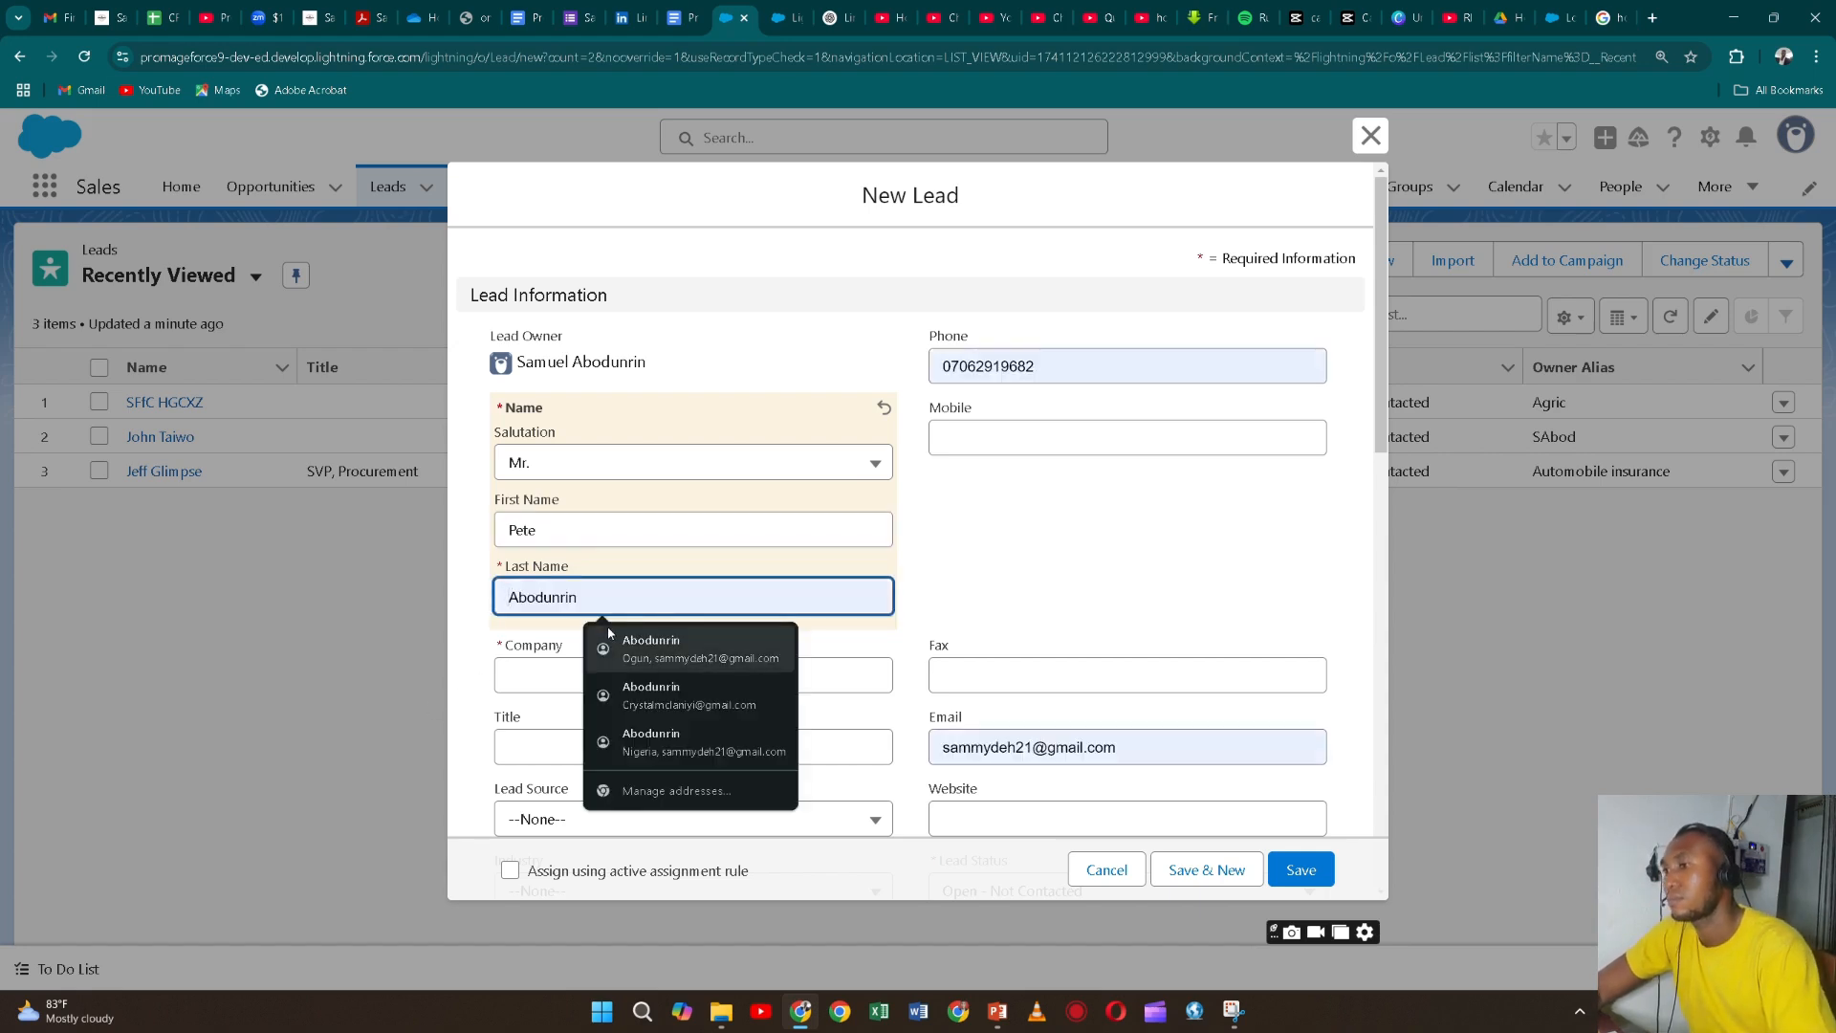
type("sa")
key("BackSpace")
key("BackSpace")
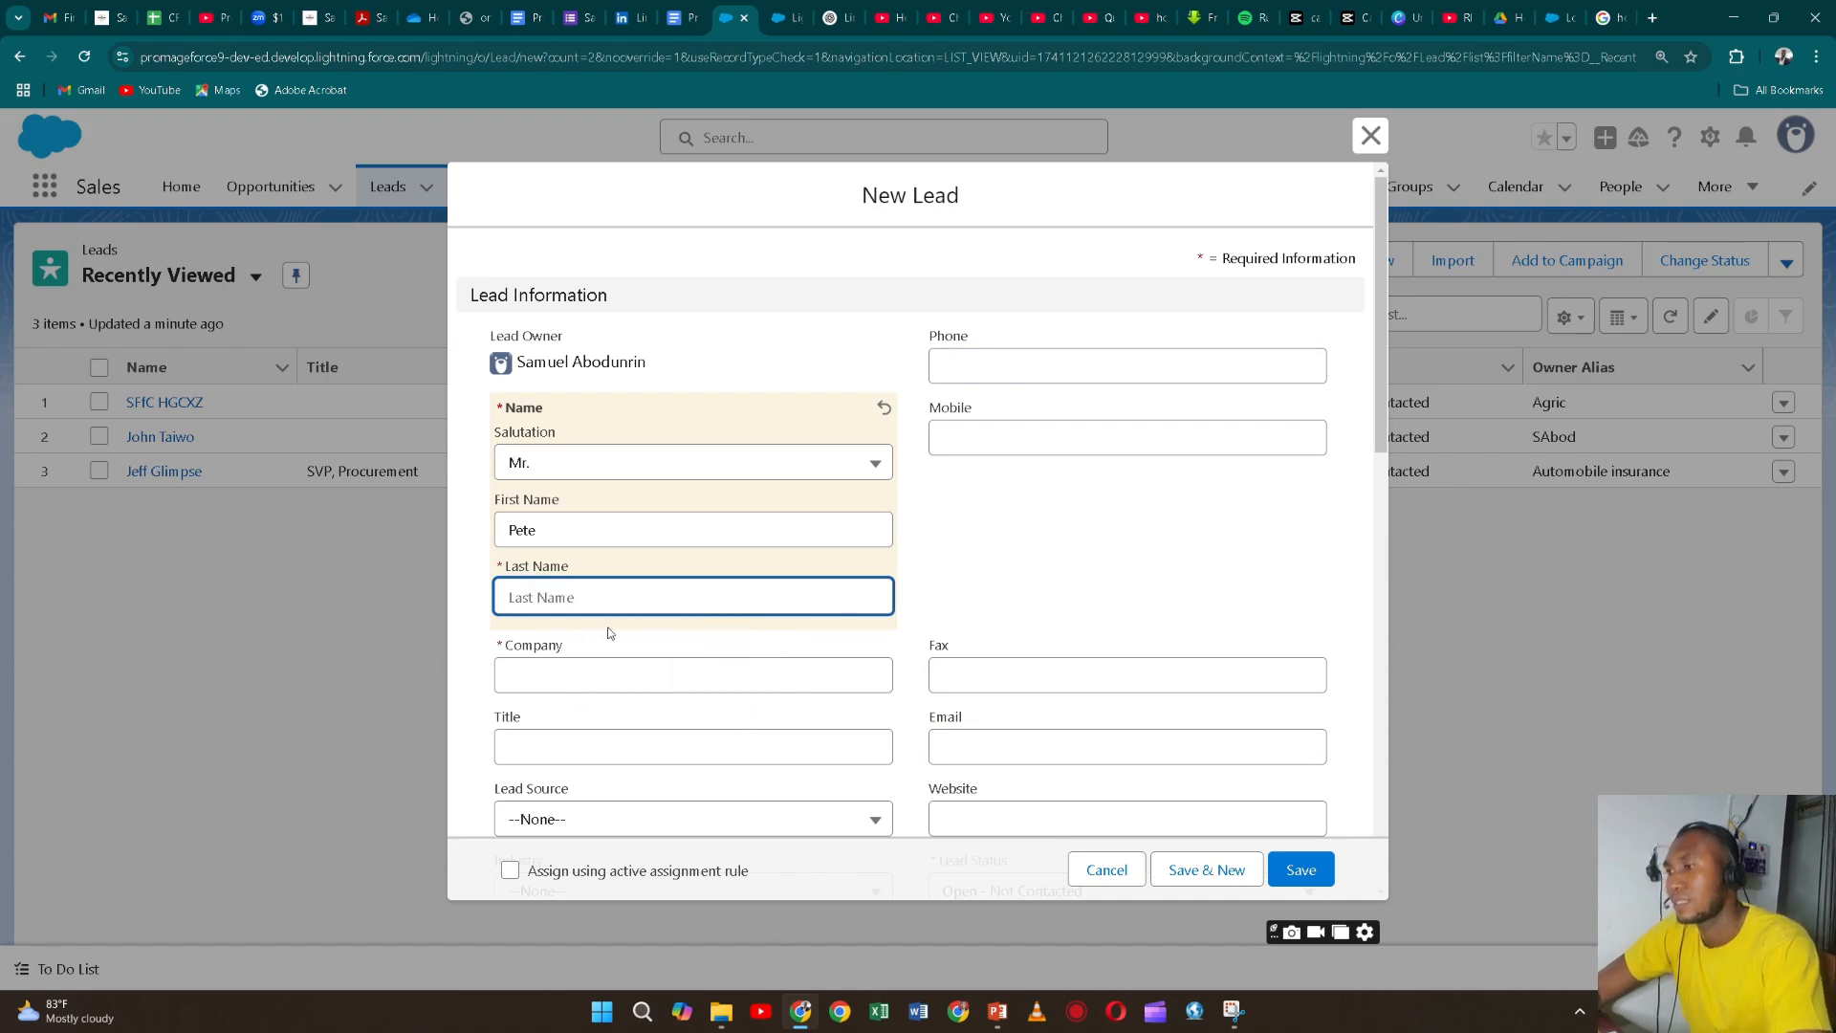
type("Sam")
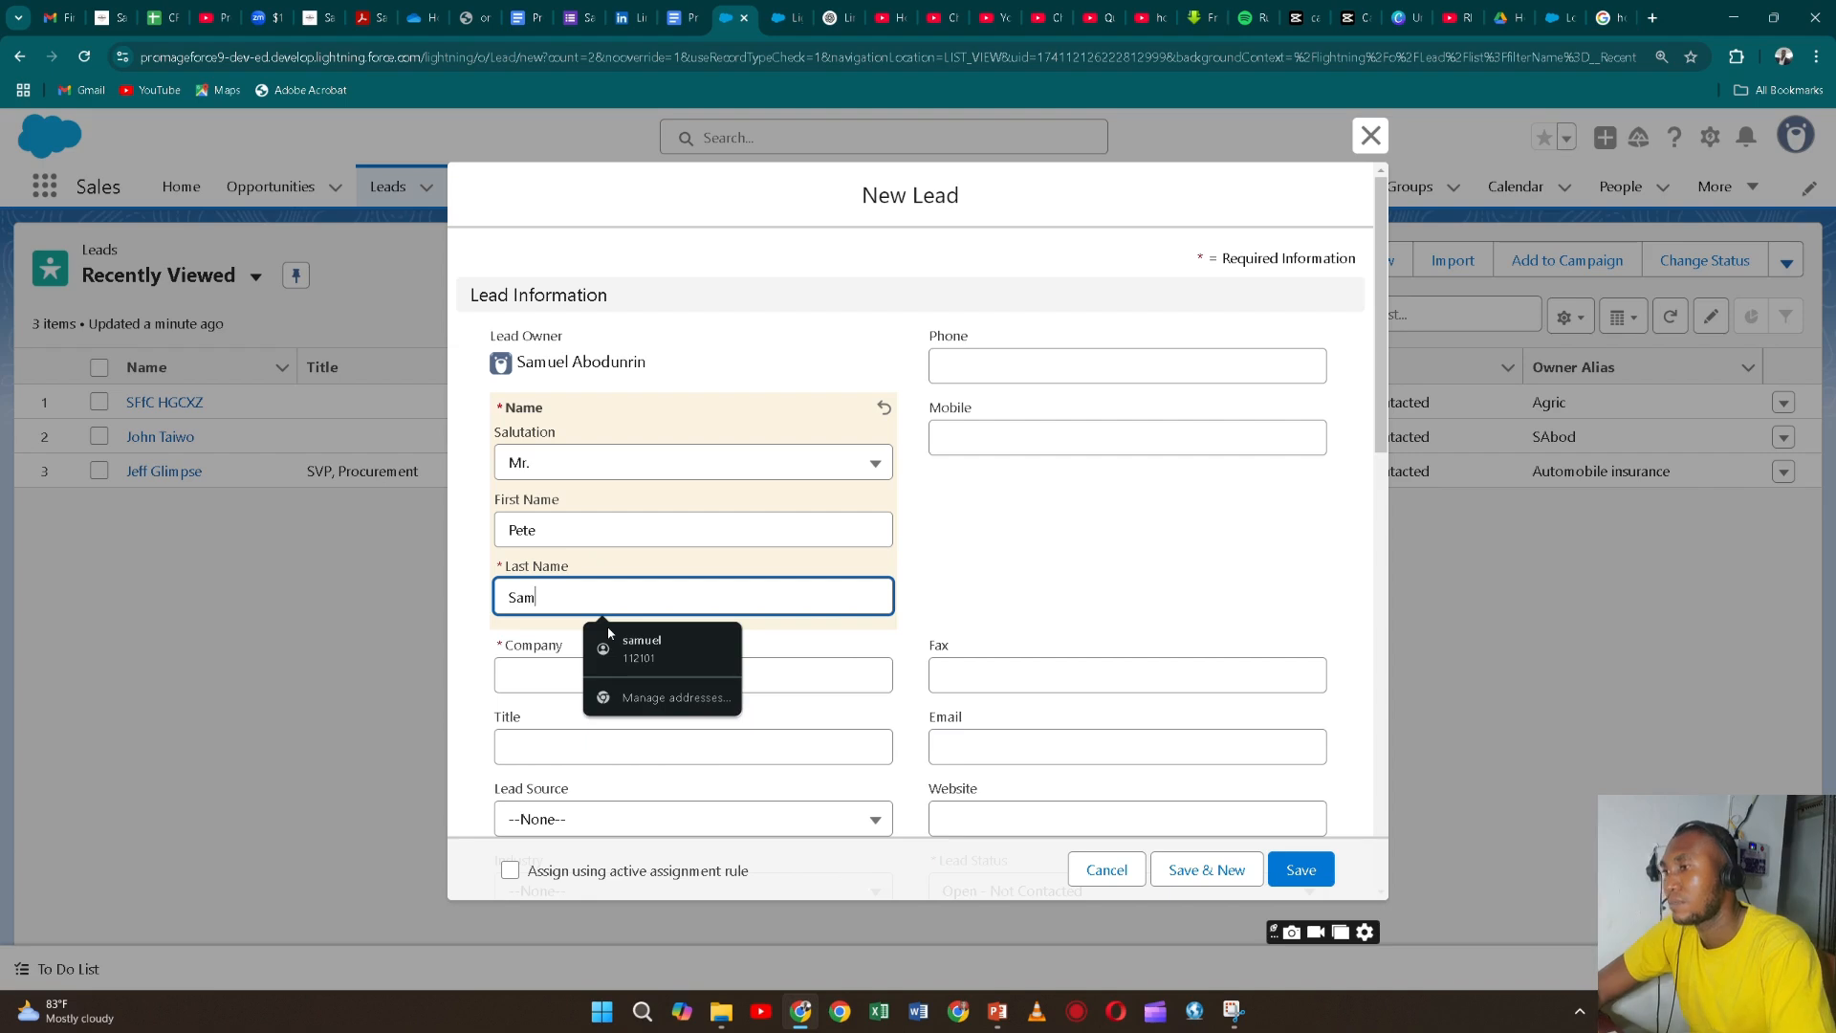
- Set the lead's company to GIG and its industry to Agriculture
left_click(540, 677)
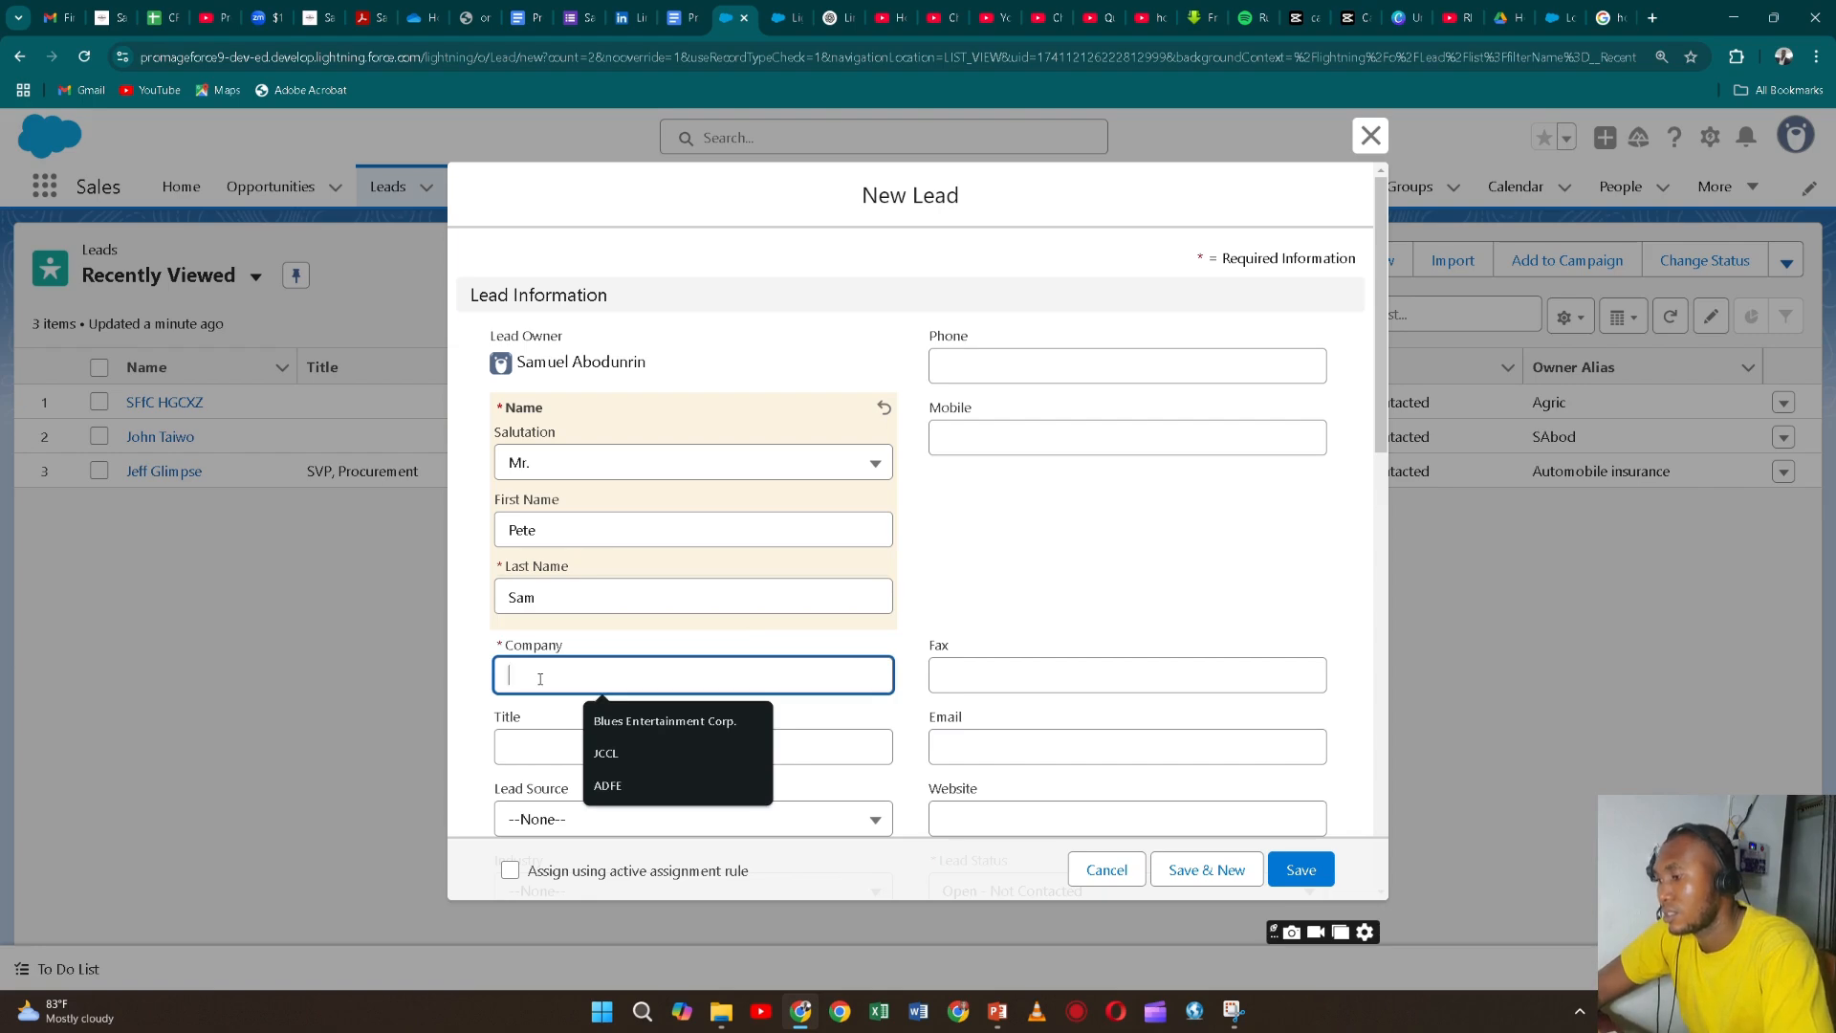
type("GIG")
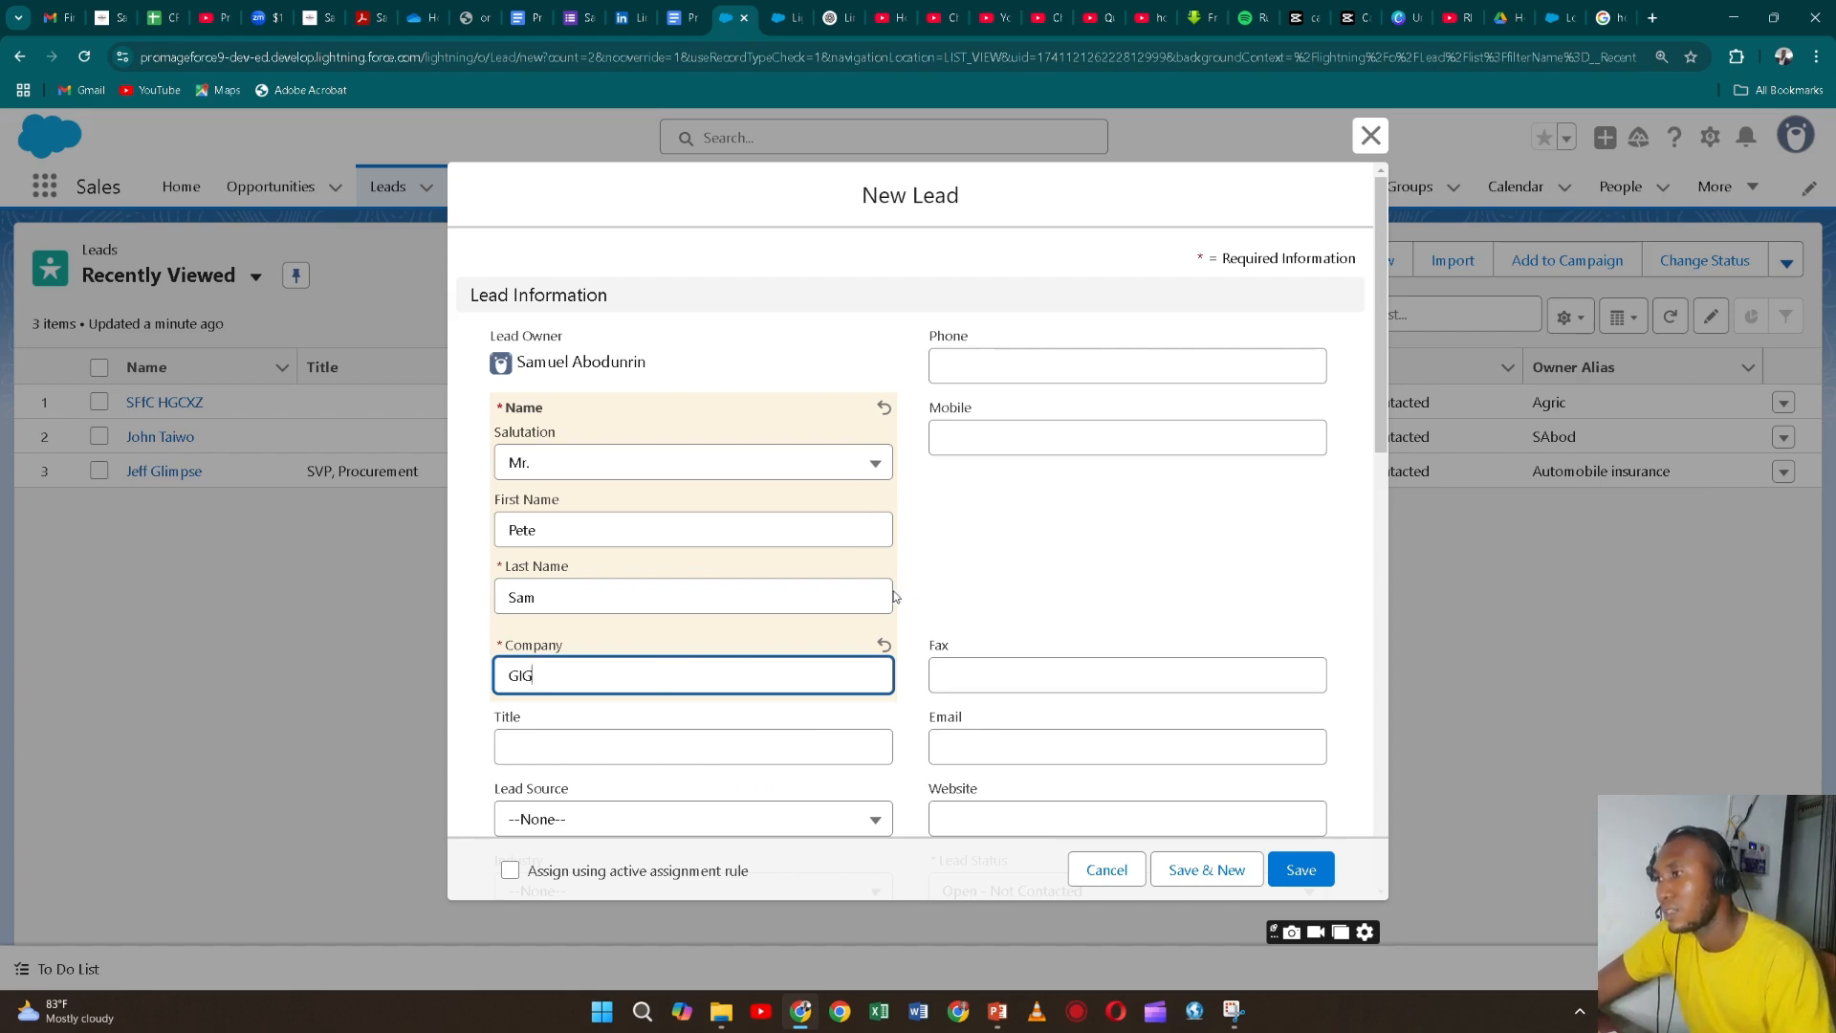
scroll(842, 524, "down", 1)
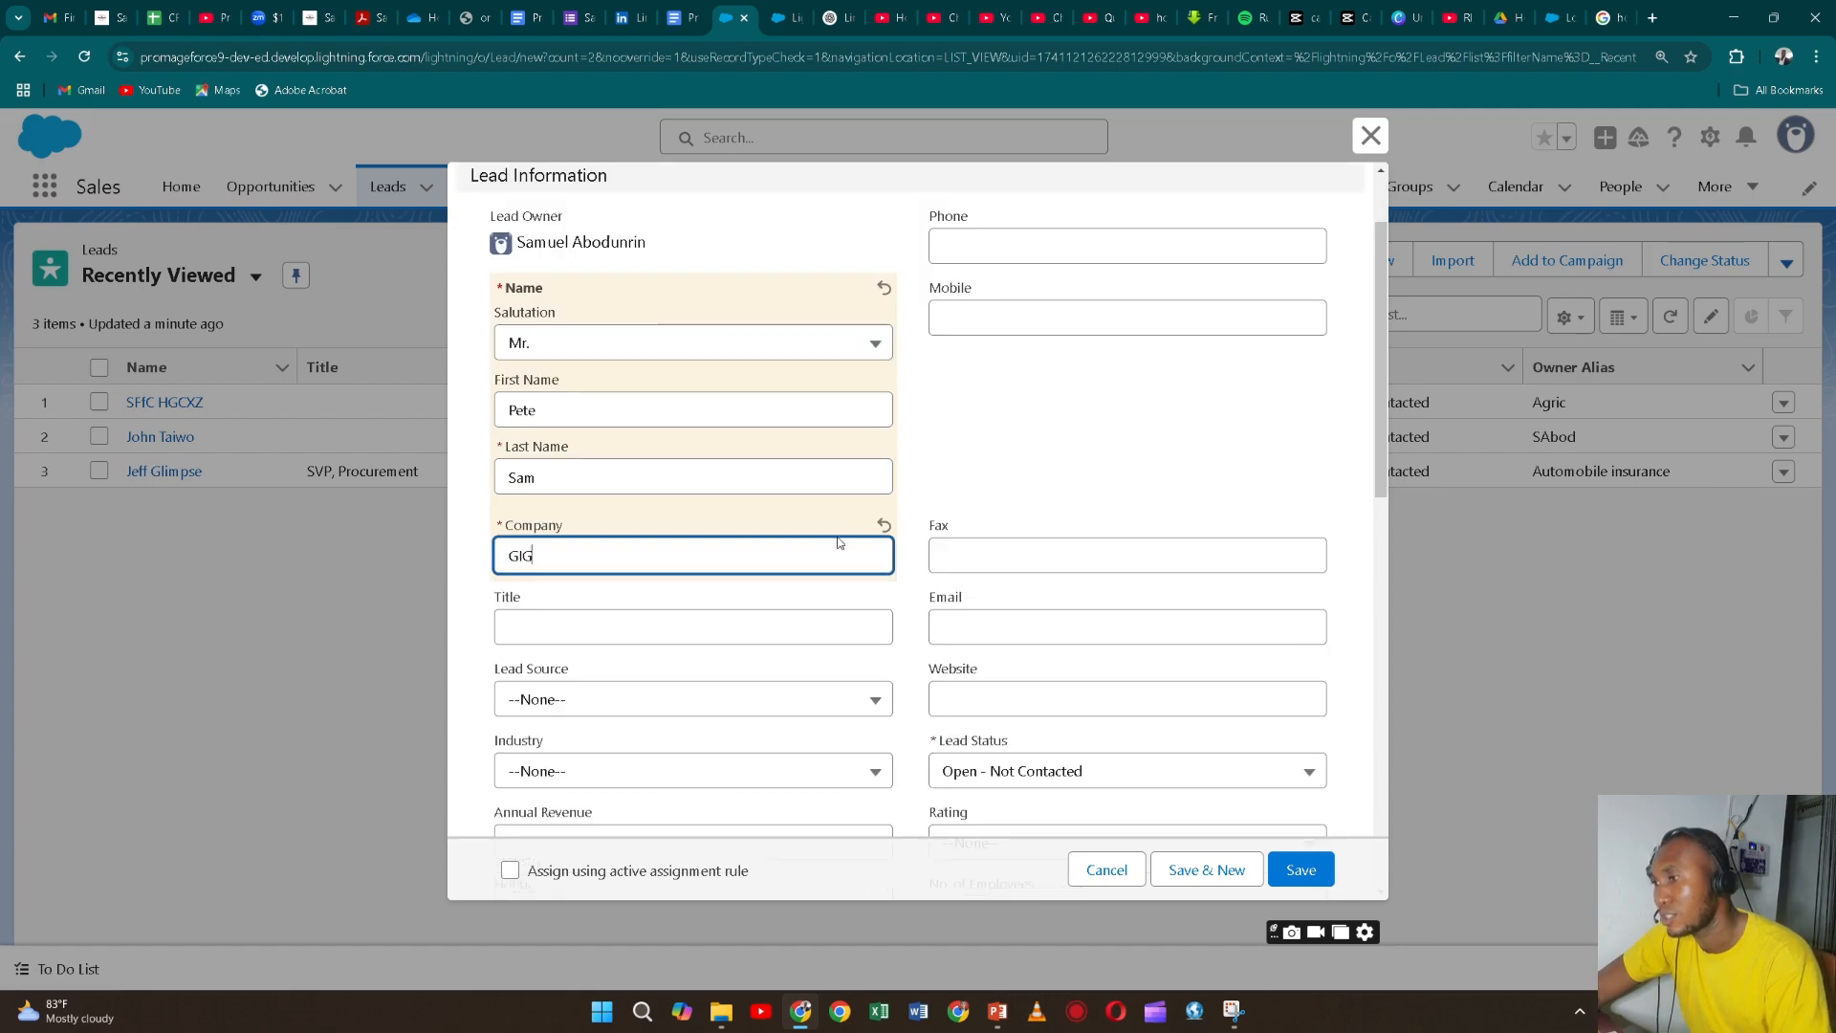
scroll(836, 539, "down", 1)
left_click(868, 660)
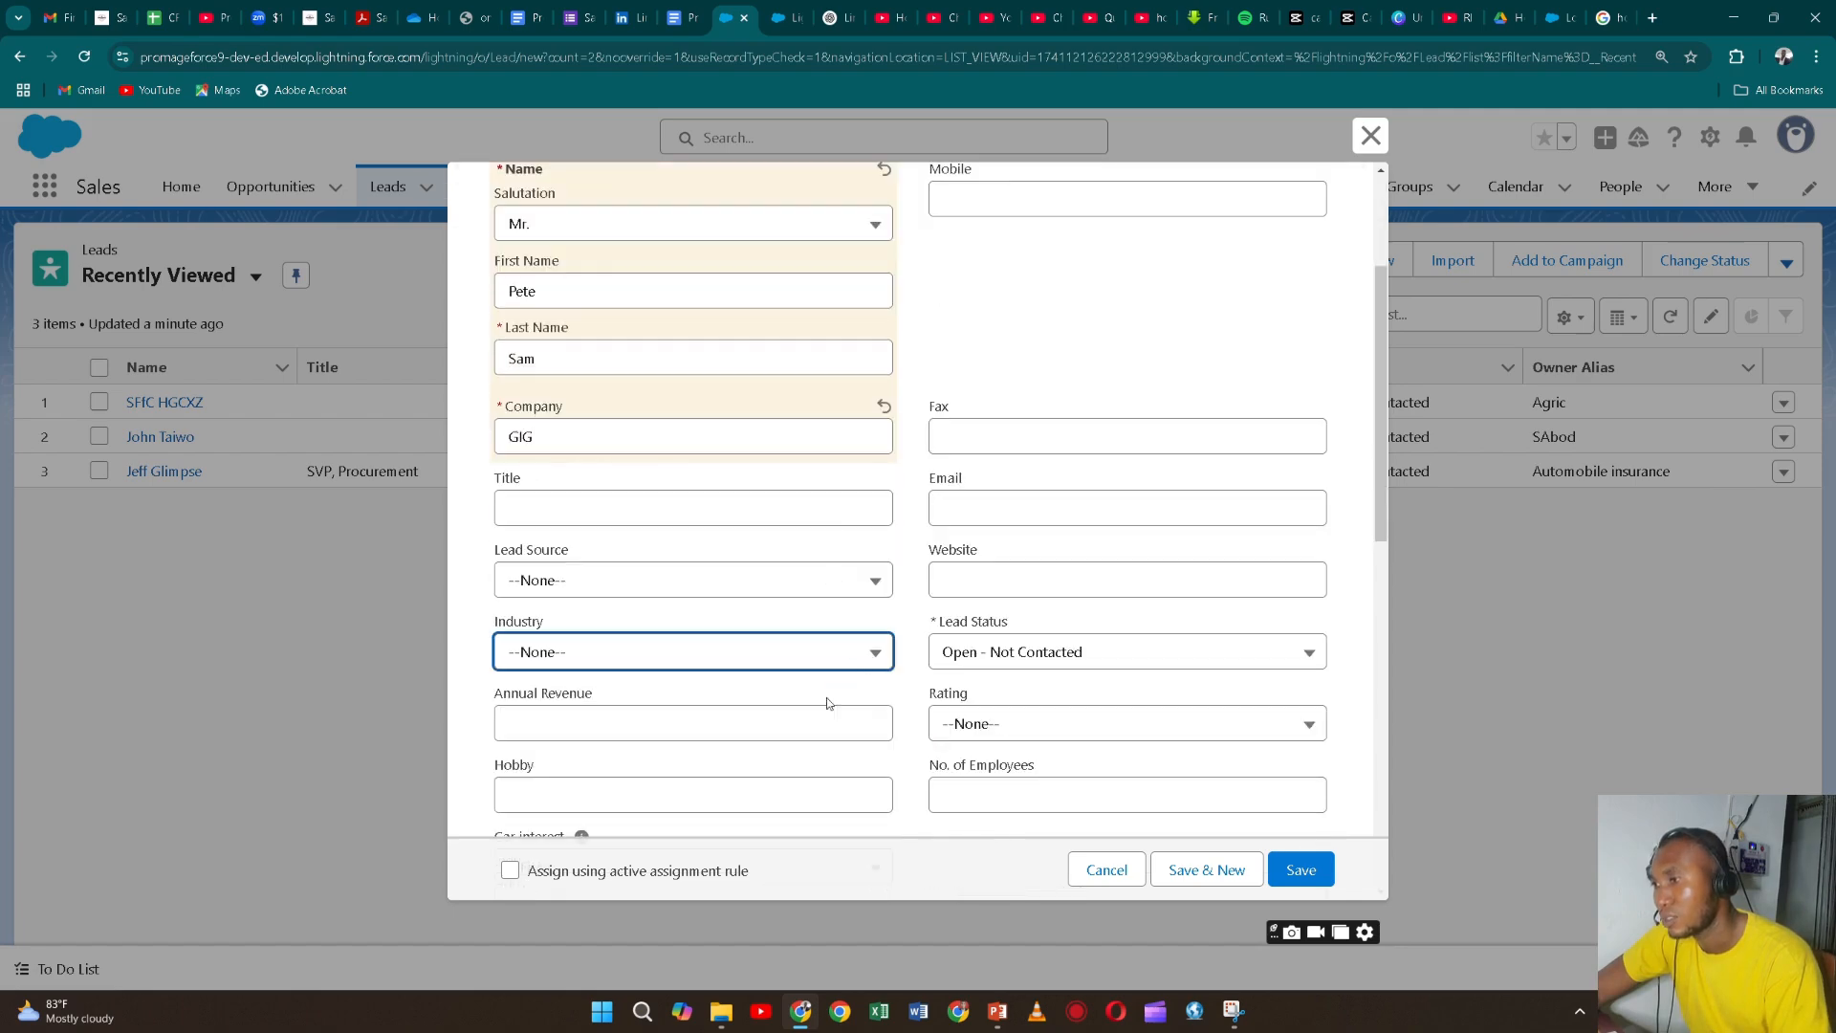
left_click(820, 735)
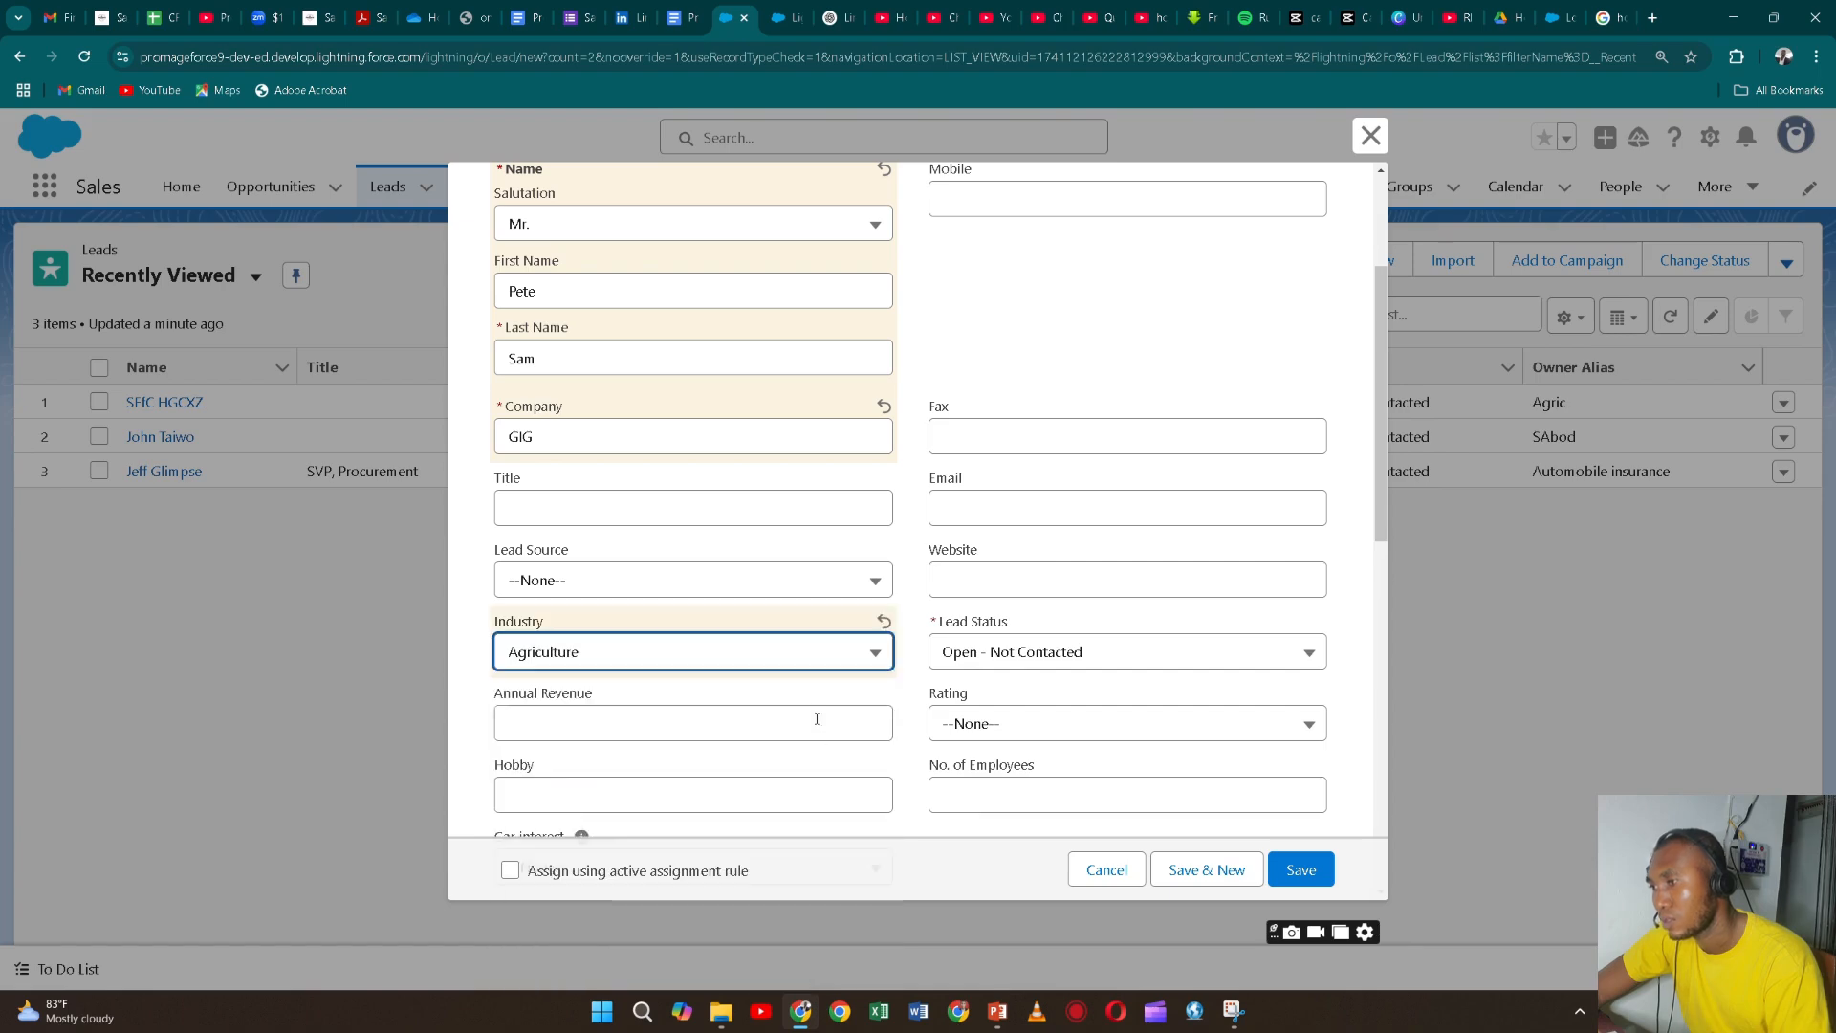
- Enable assignment by the active assignment rule, save the lead, and show its details with the lead owner
scroll(809, 702, "down", 3)
scroll(813, 679, "down", 3)
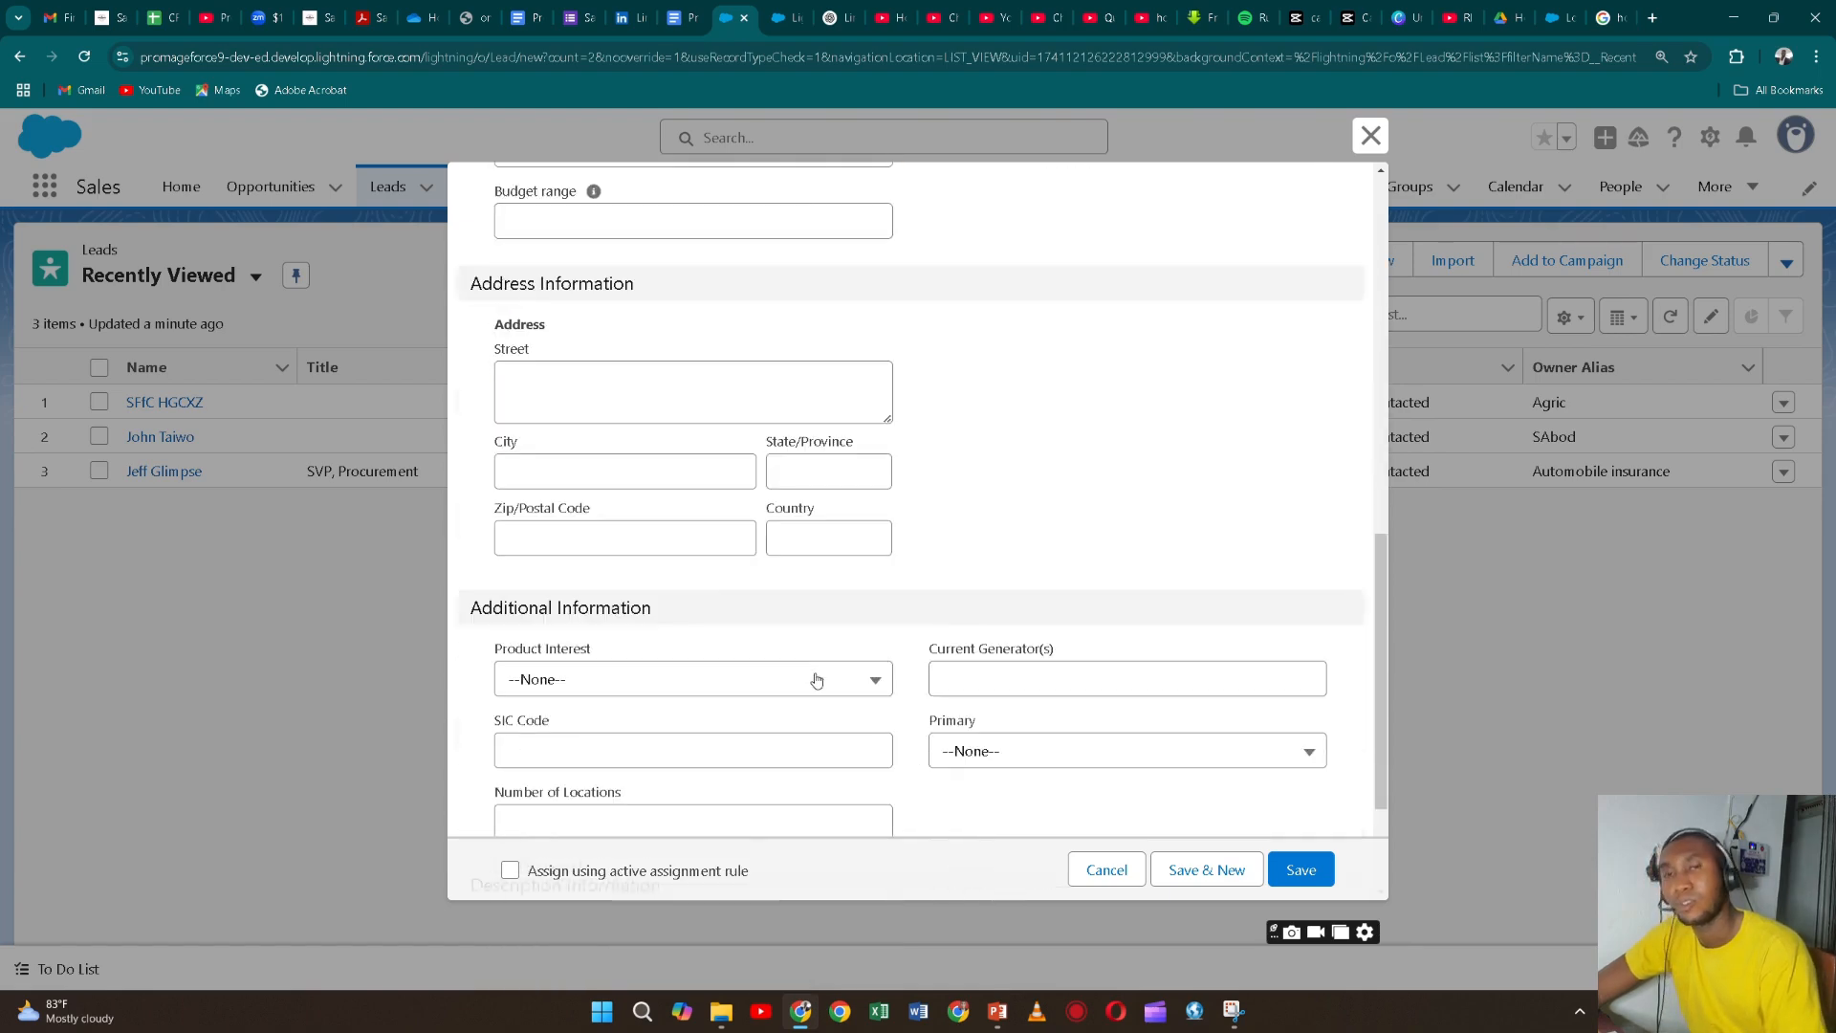
scroll(817, 678, "down", 3)
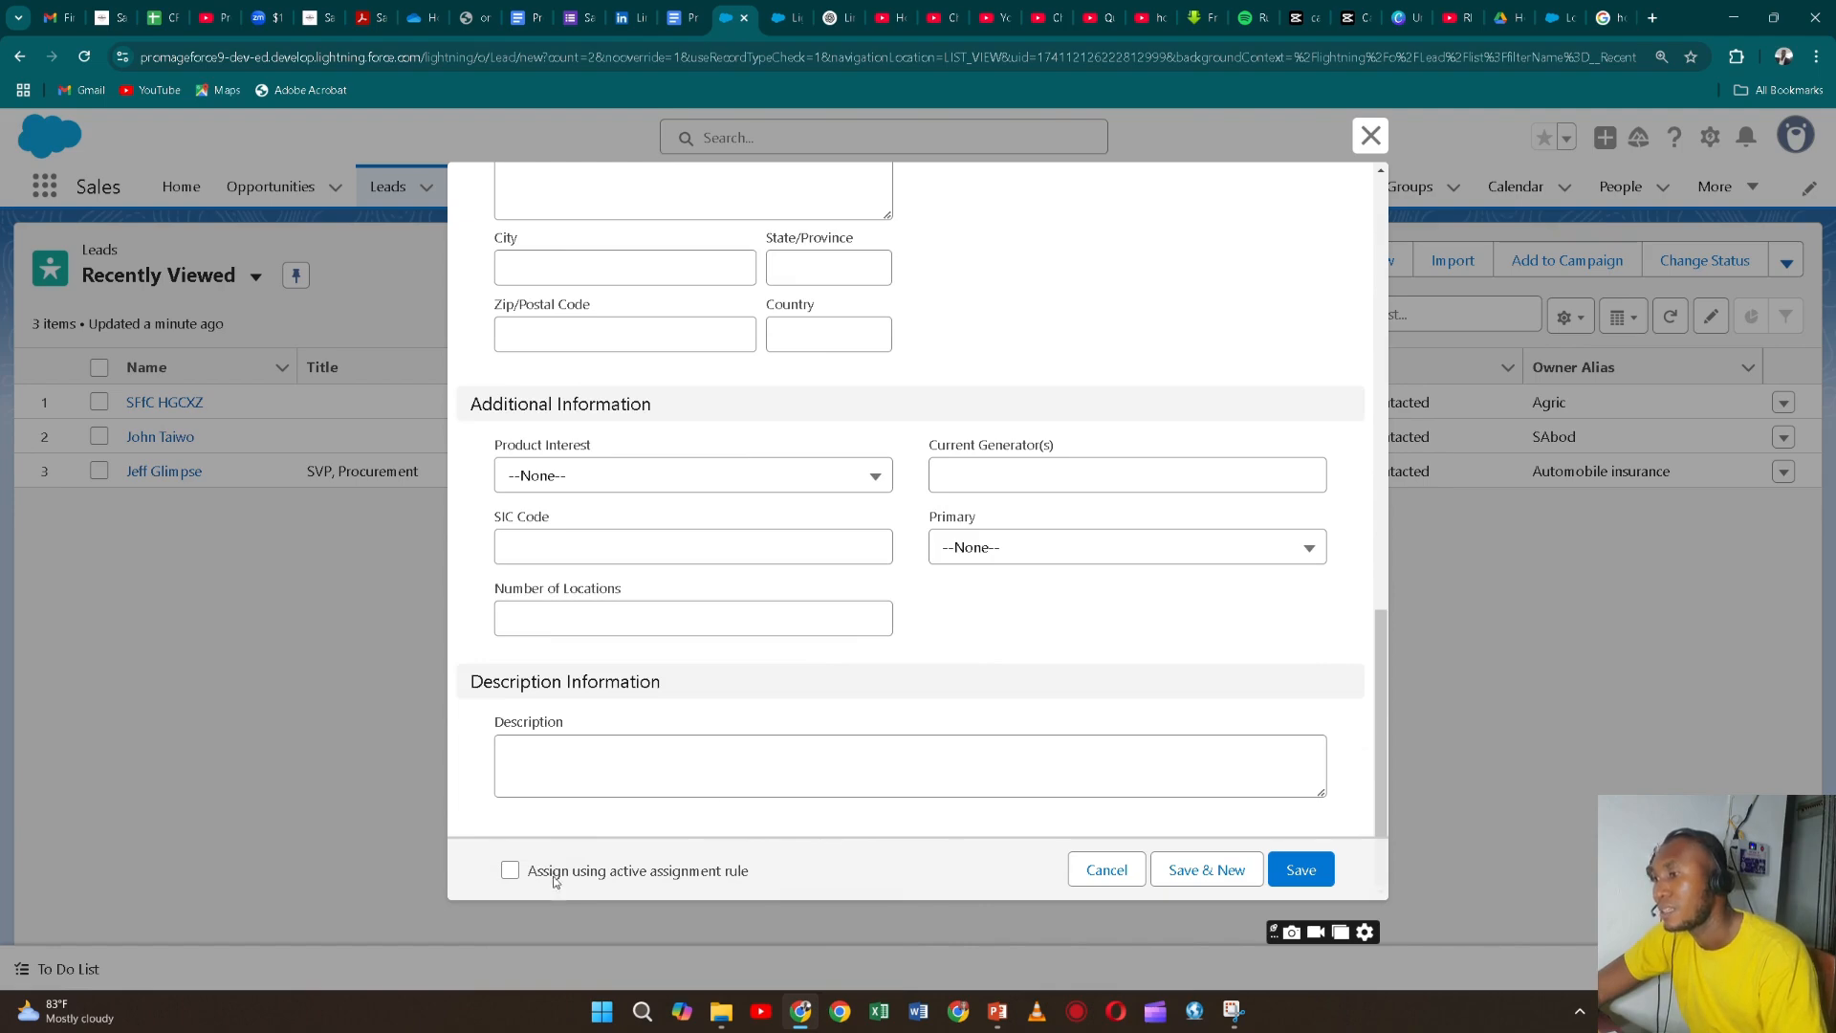
left_click(512, 872)
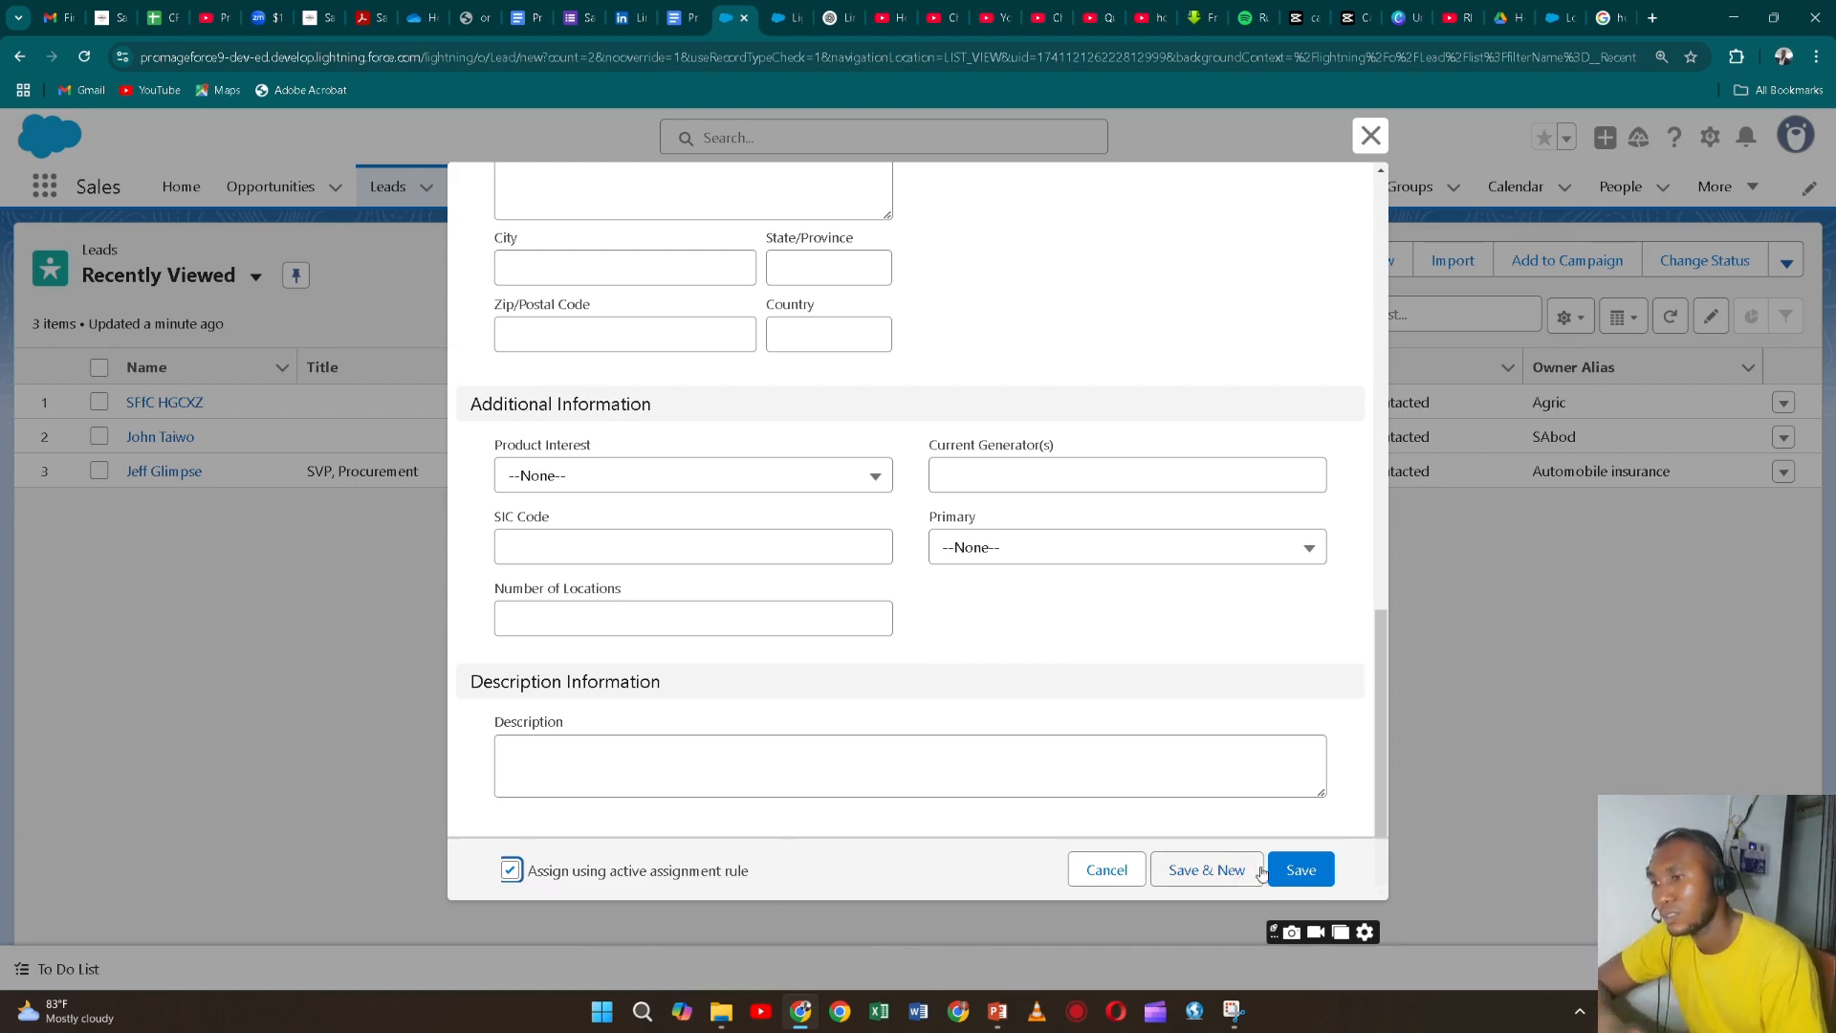
left_click(1299, 870)
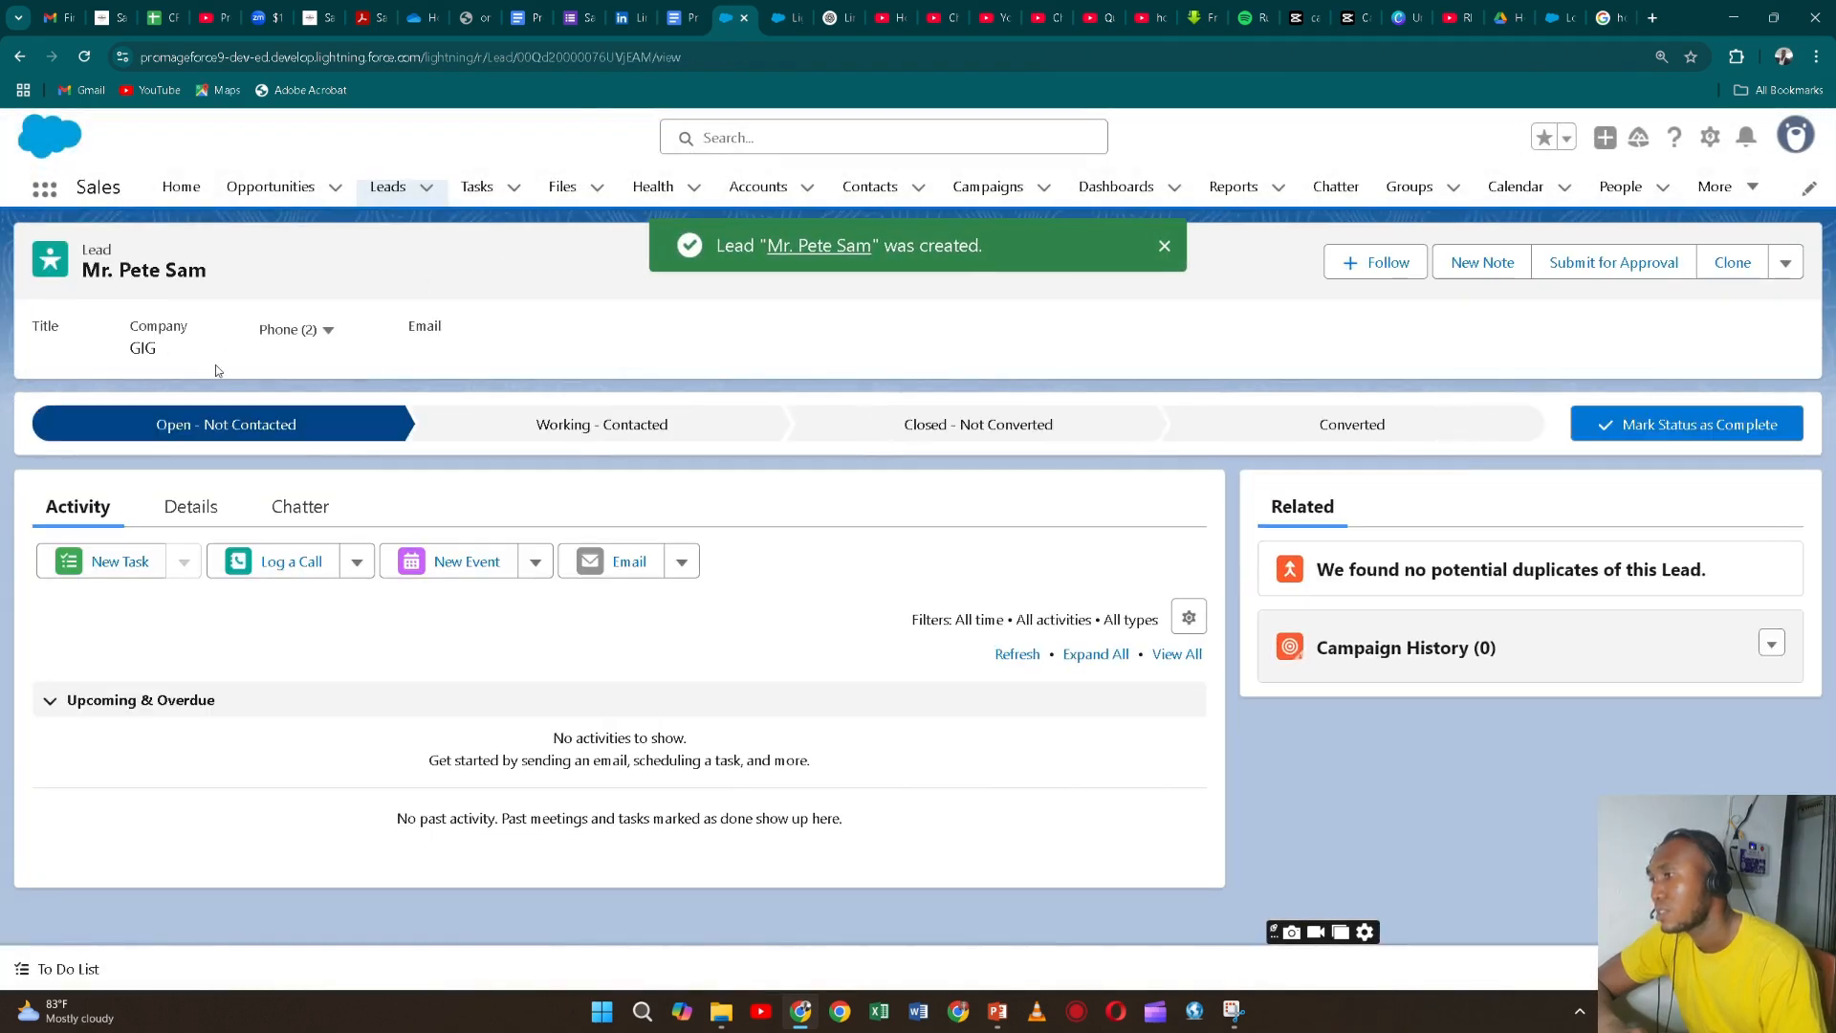
left_click(204, 512)
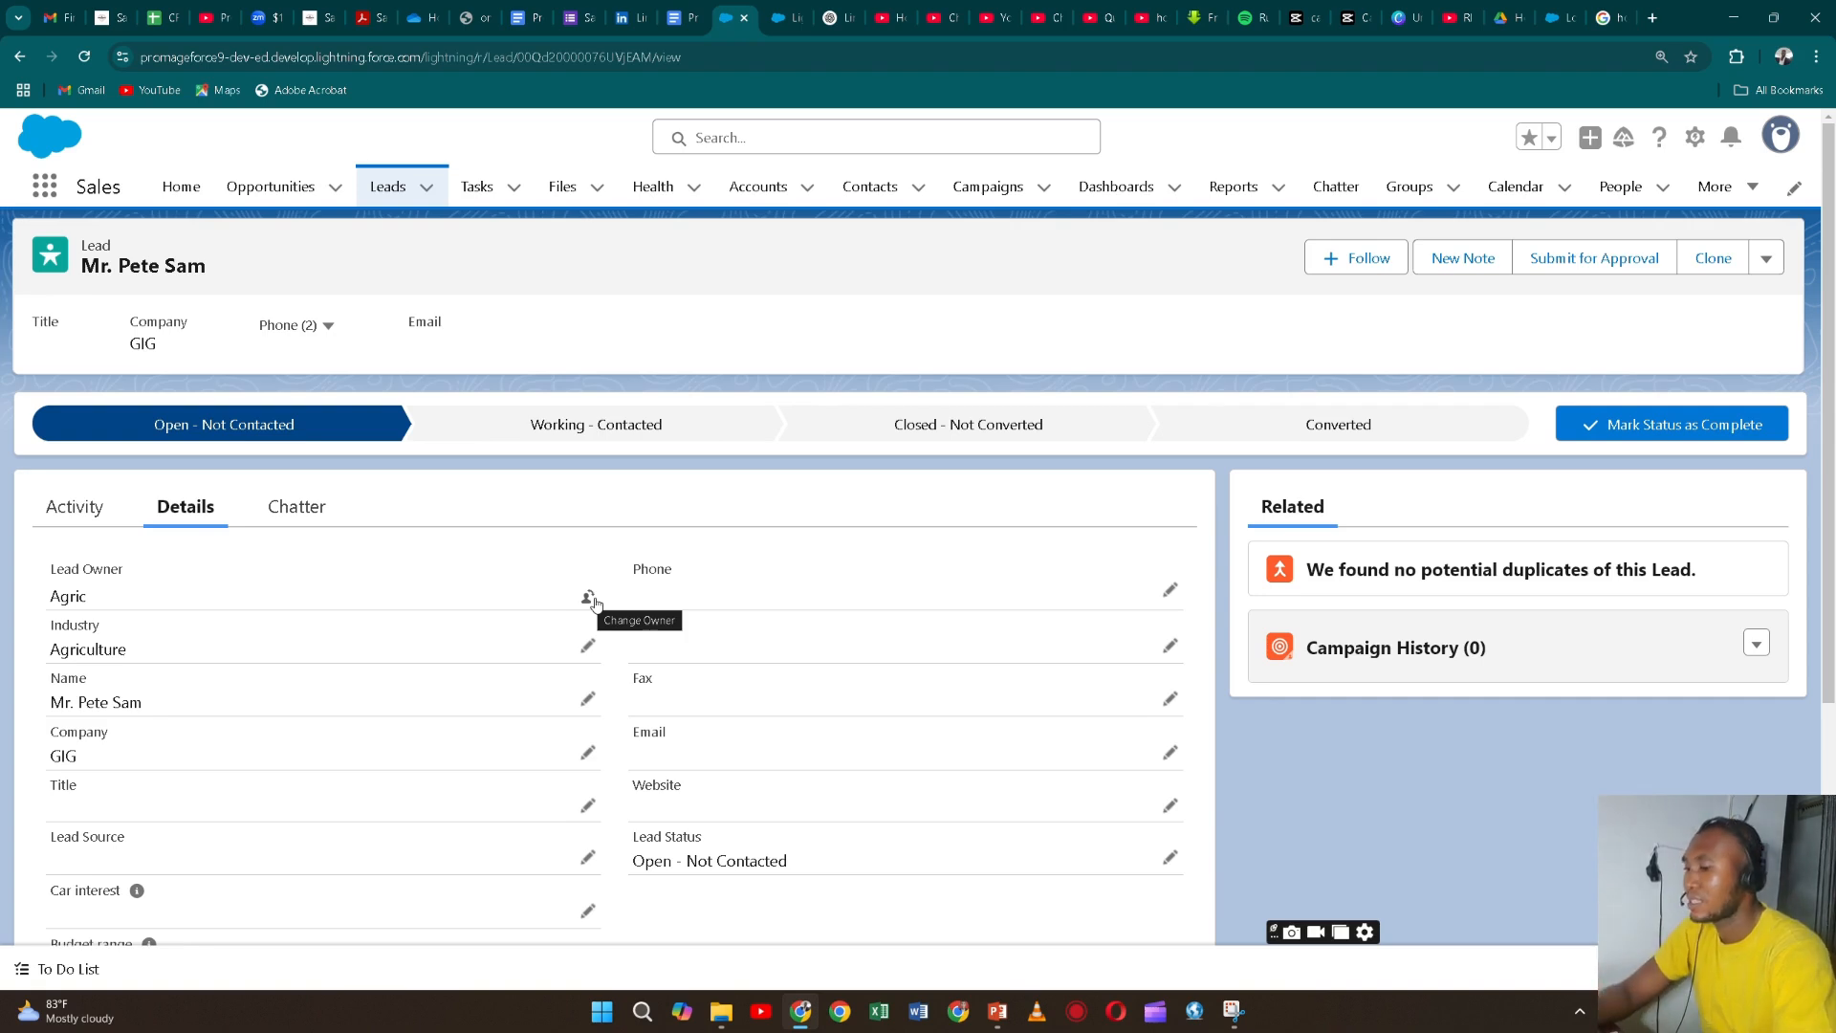
- Switch to the Rules and rules Assignment presentation in PowerPoint and show the "Other rules" slide
key("alt+Tab")
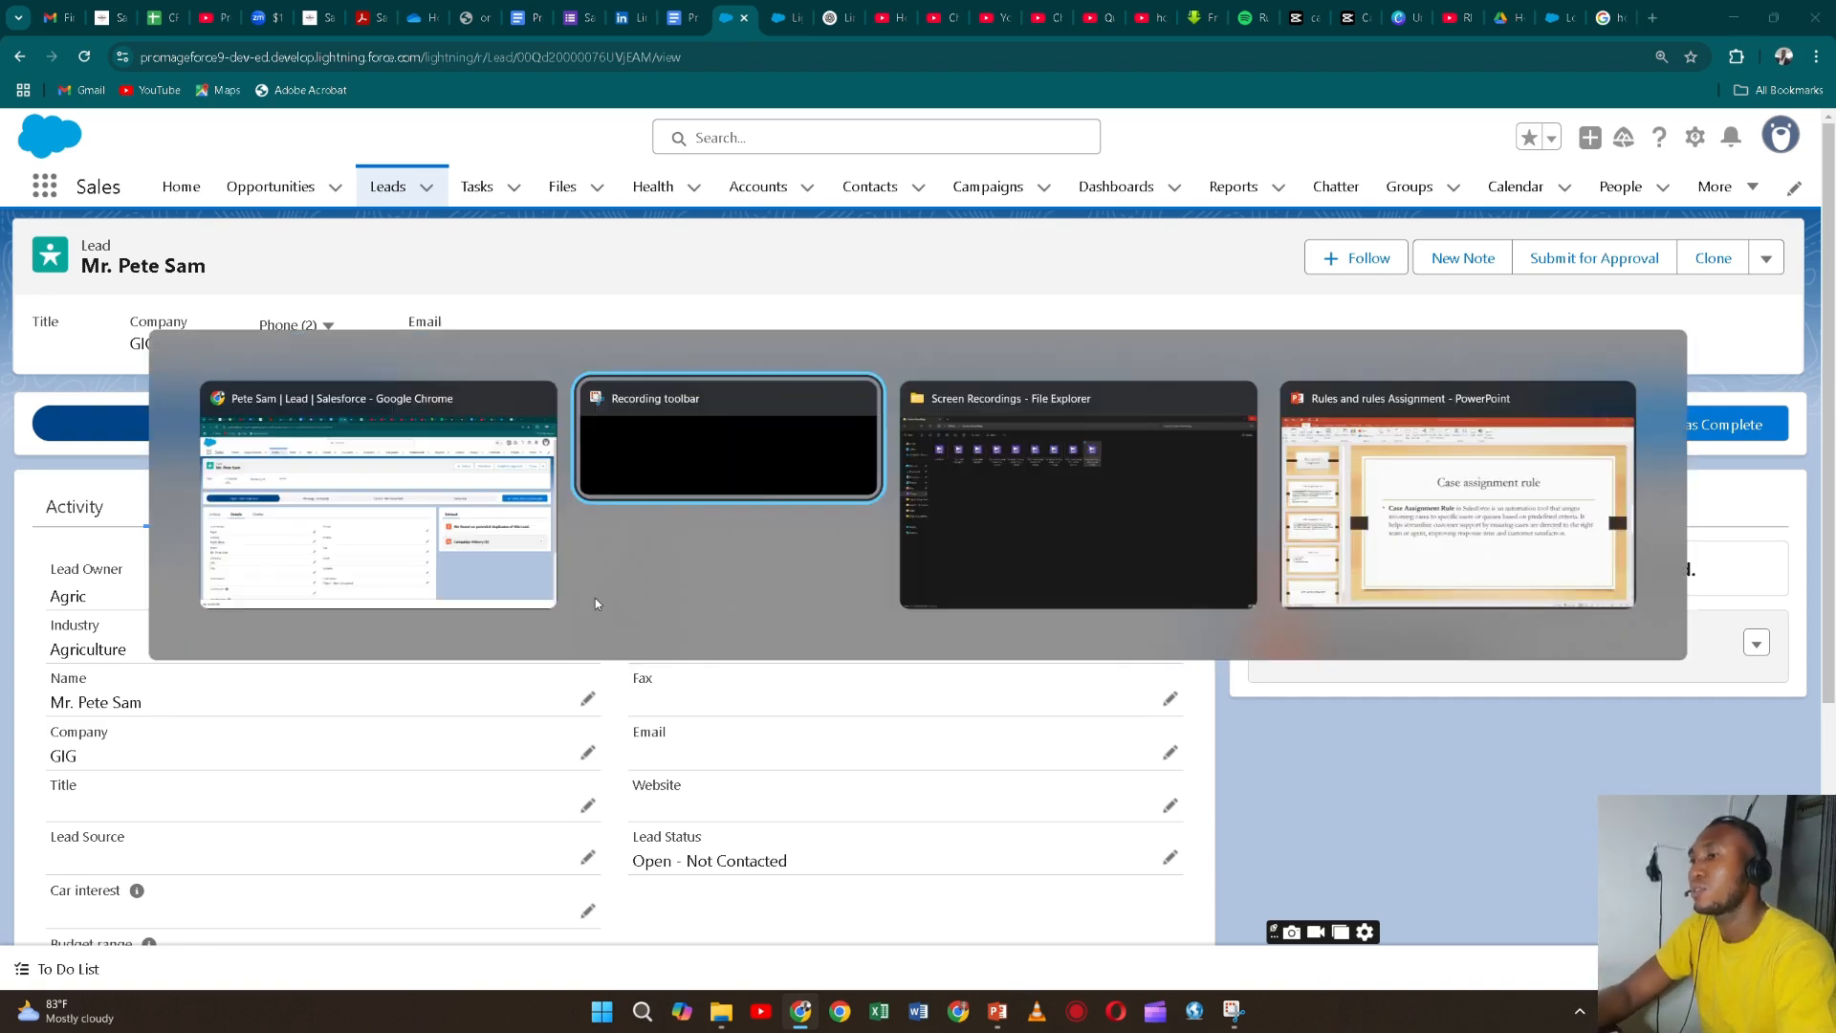
key("alt+Tab")
key("alt+Tab")
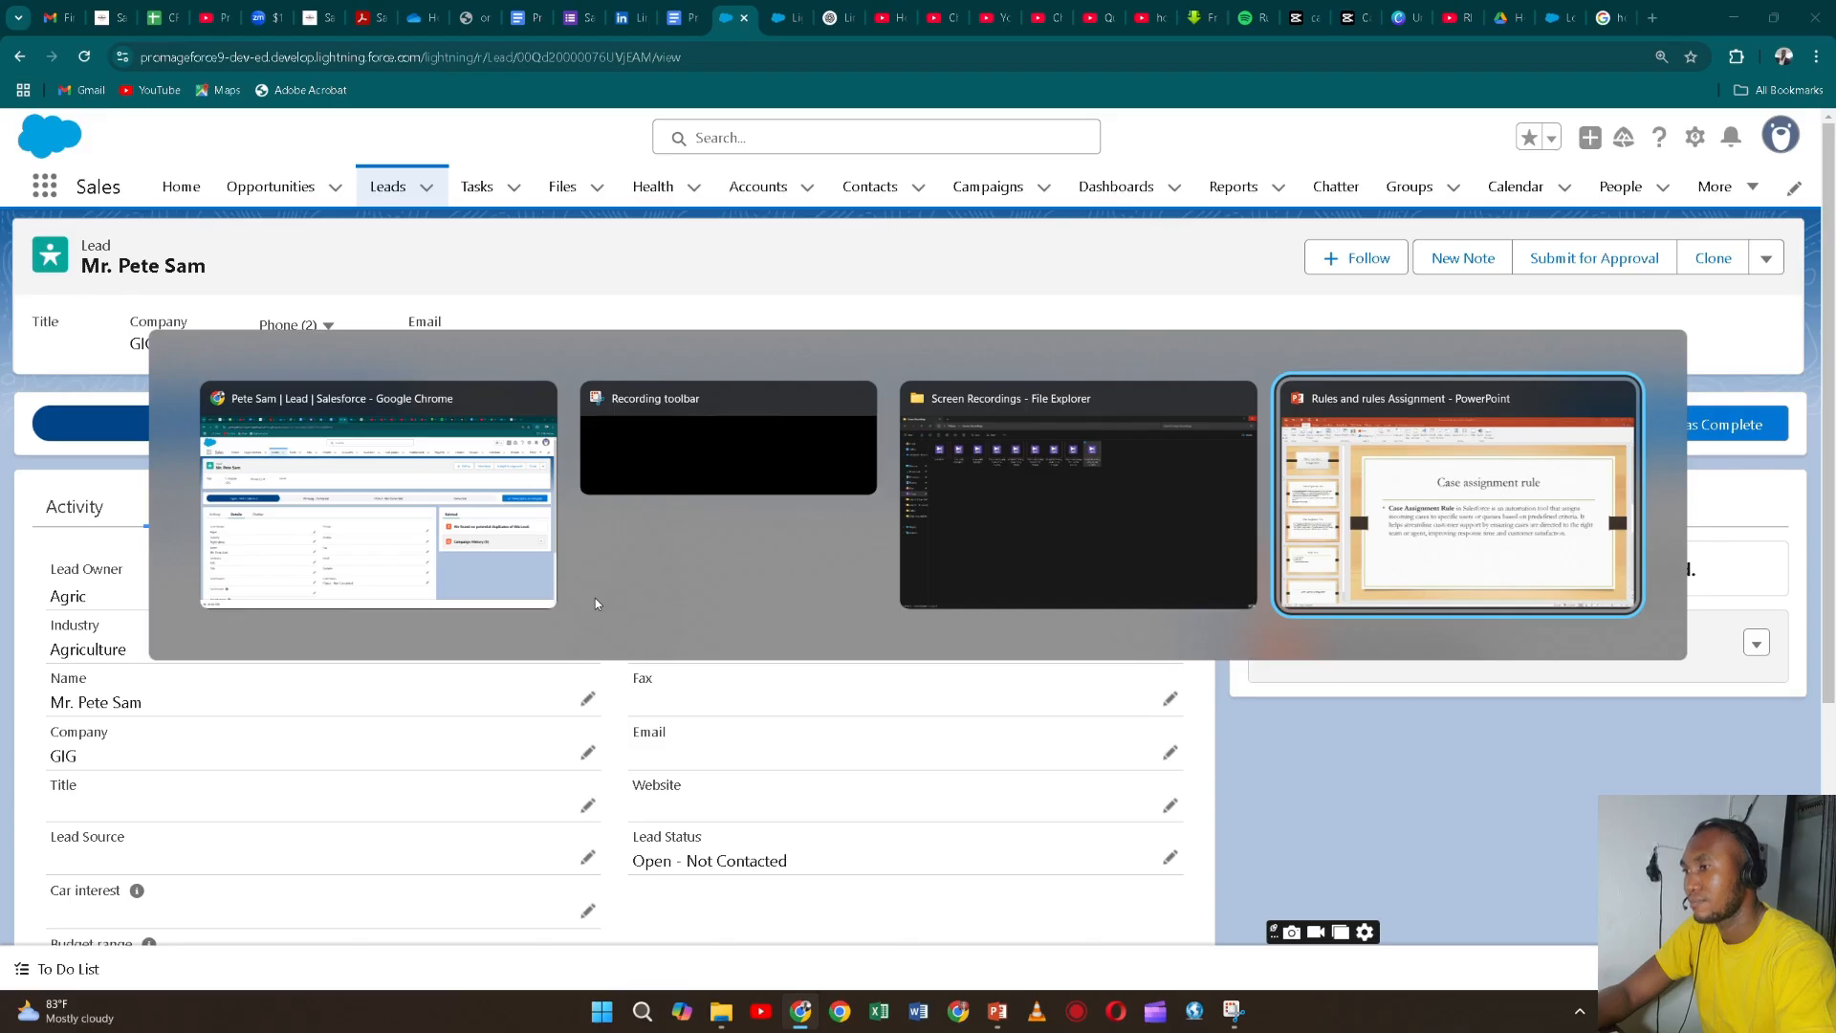
key("alt+Tab")
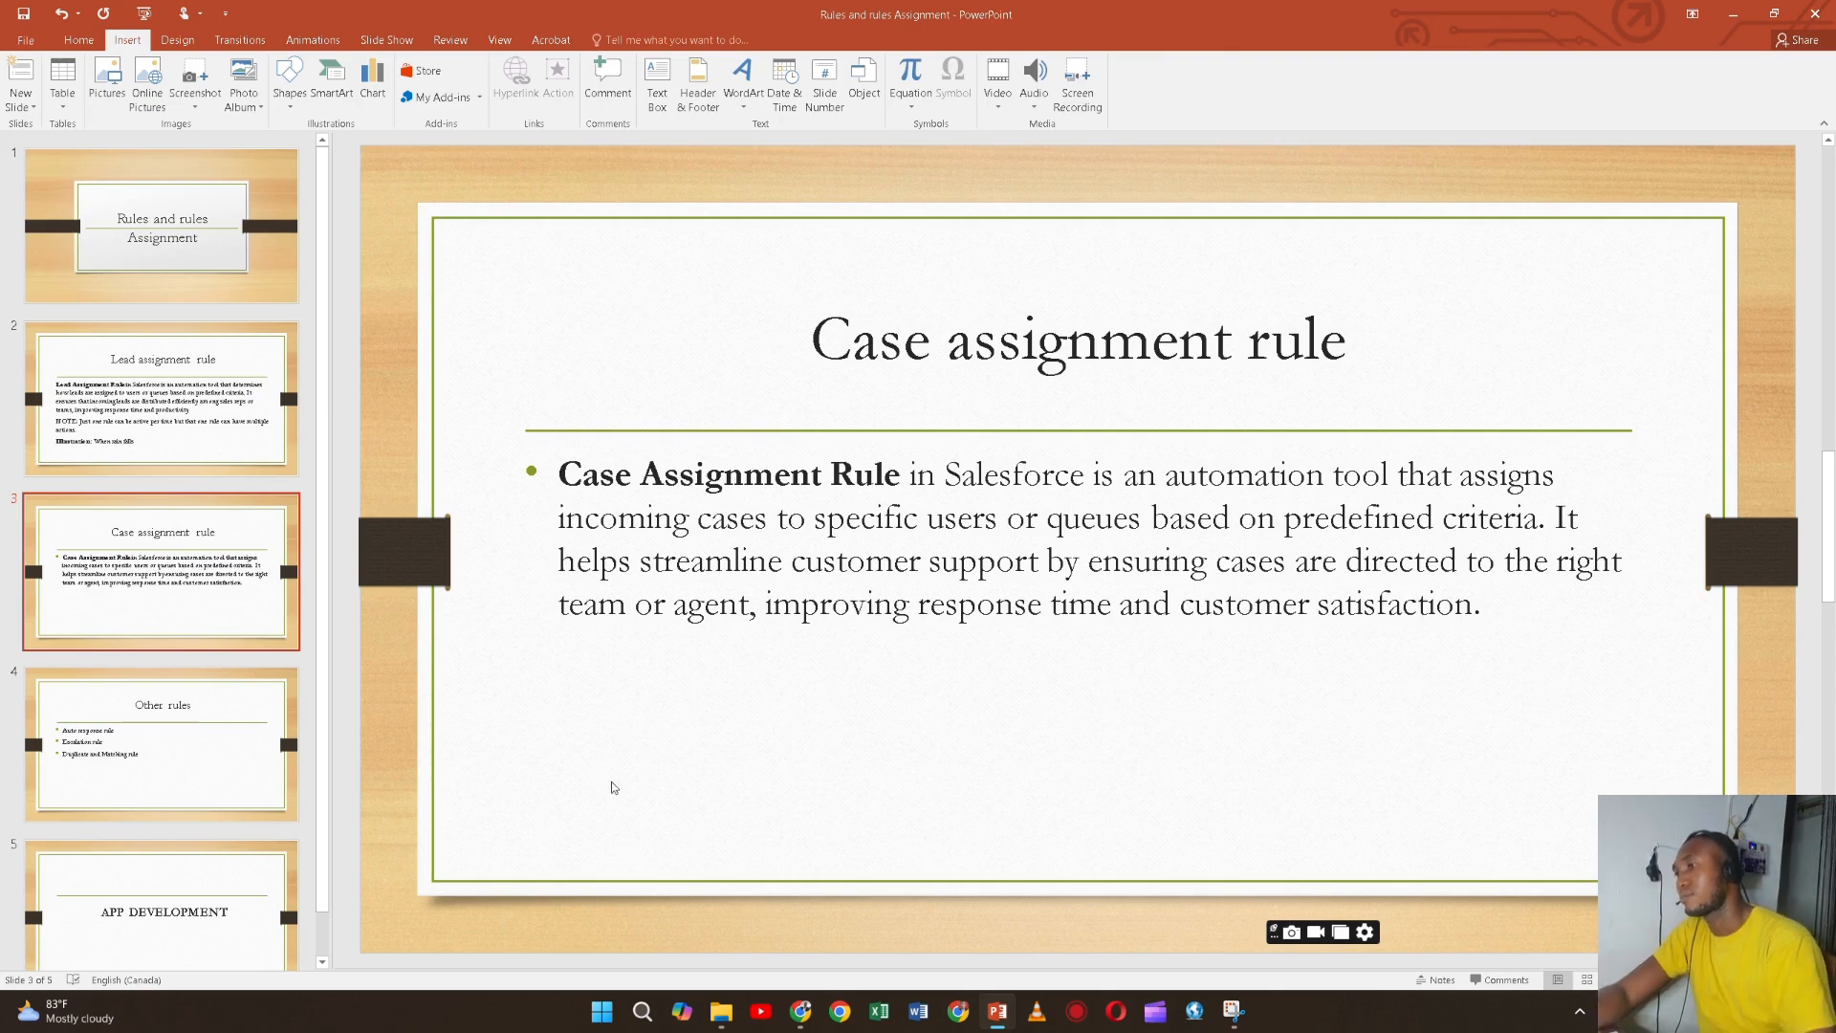
left_click(242, 770)
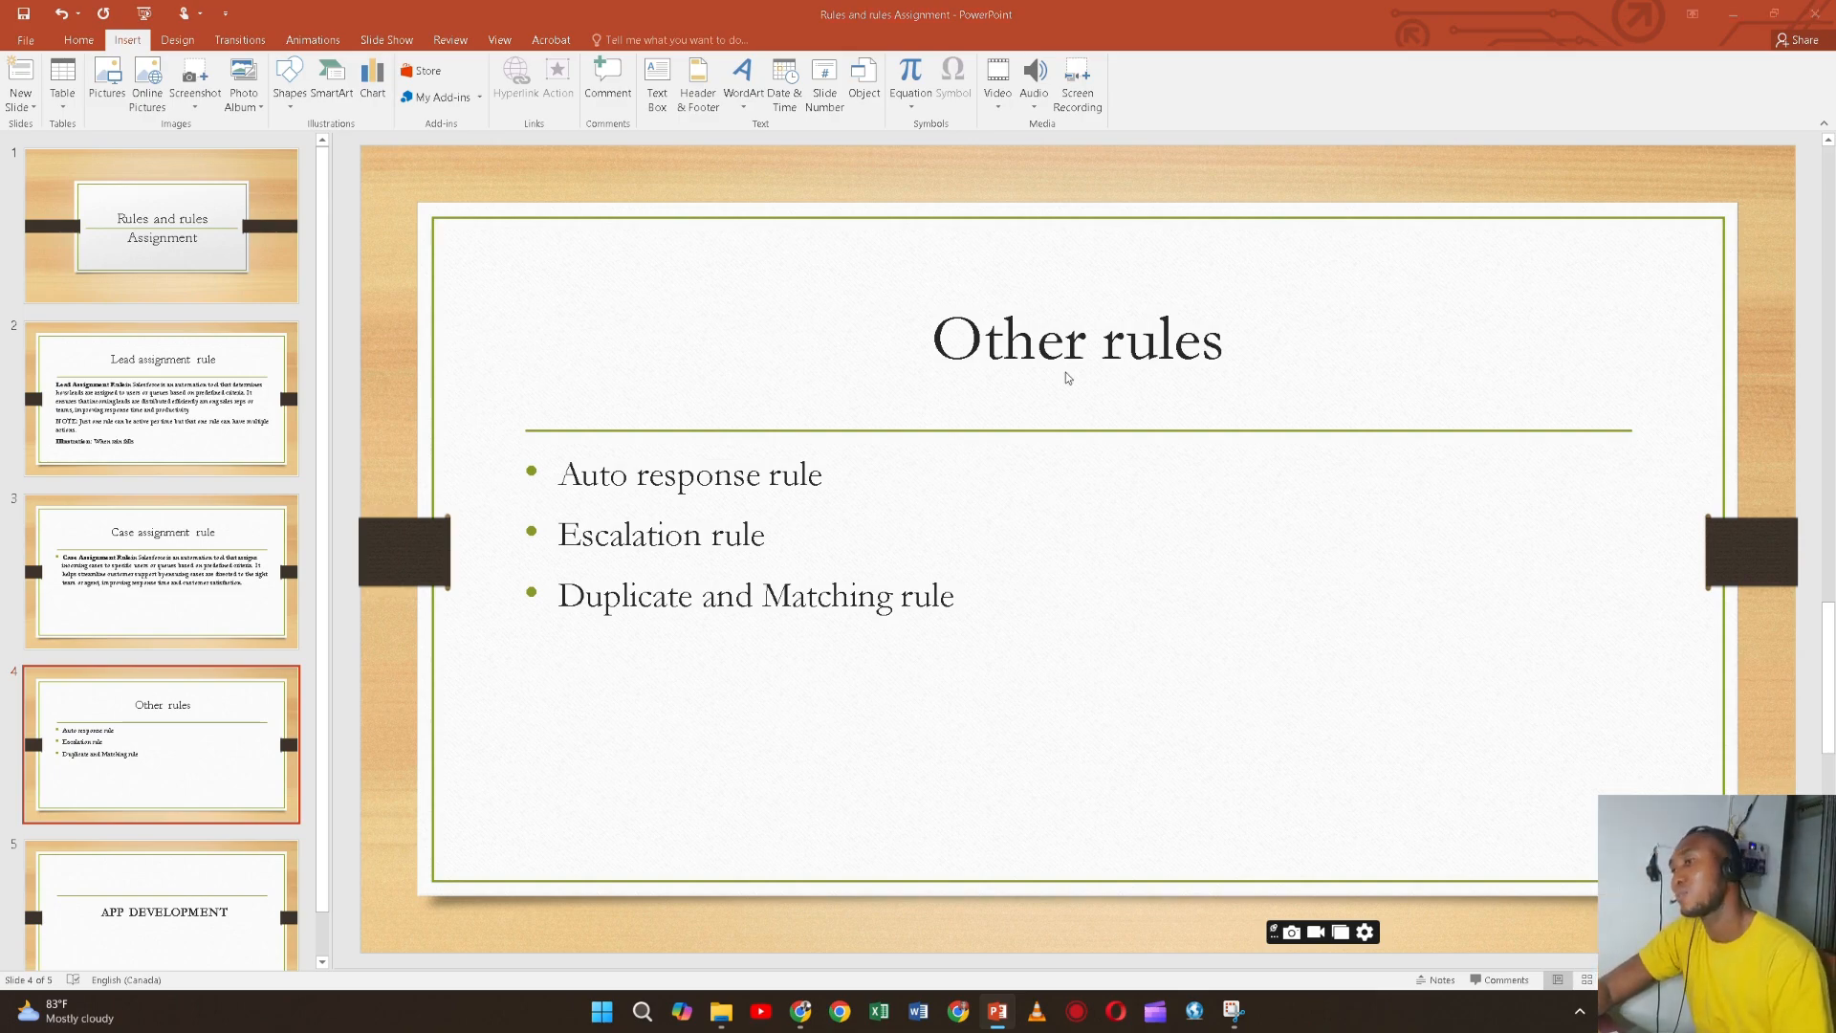
- Switch to the Salesforce Setup page in the browser and open the Lead Auto-Response Rules settings
key("alt+Tab")
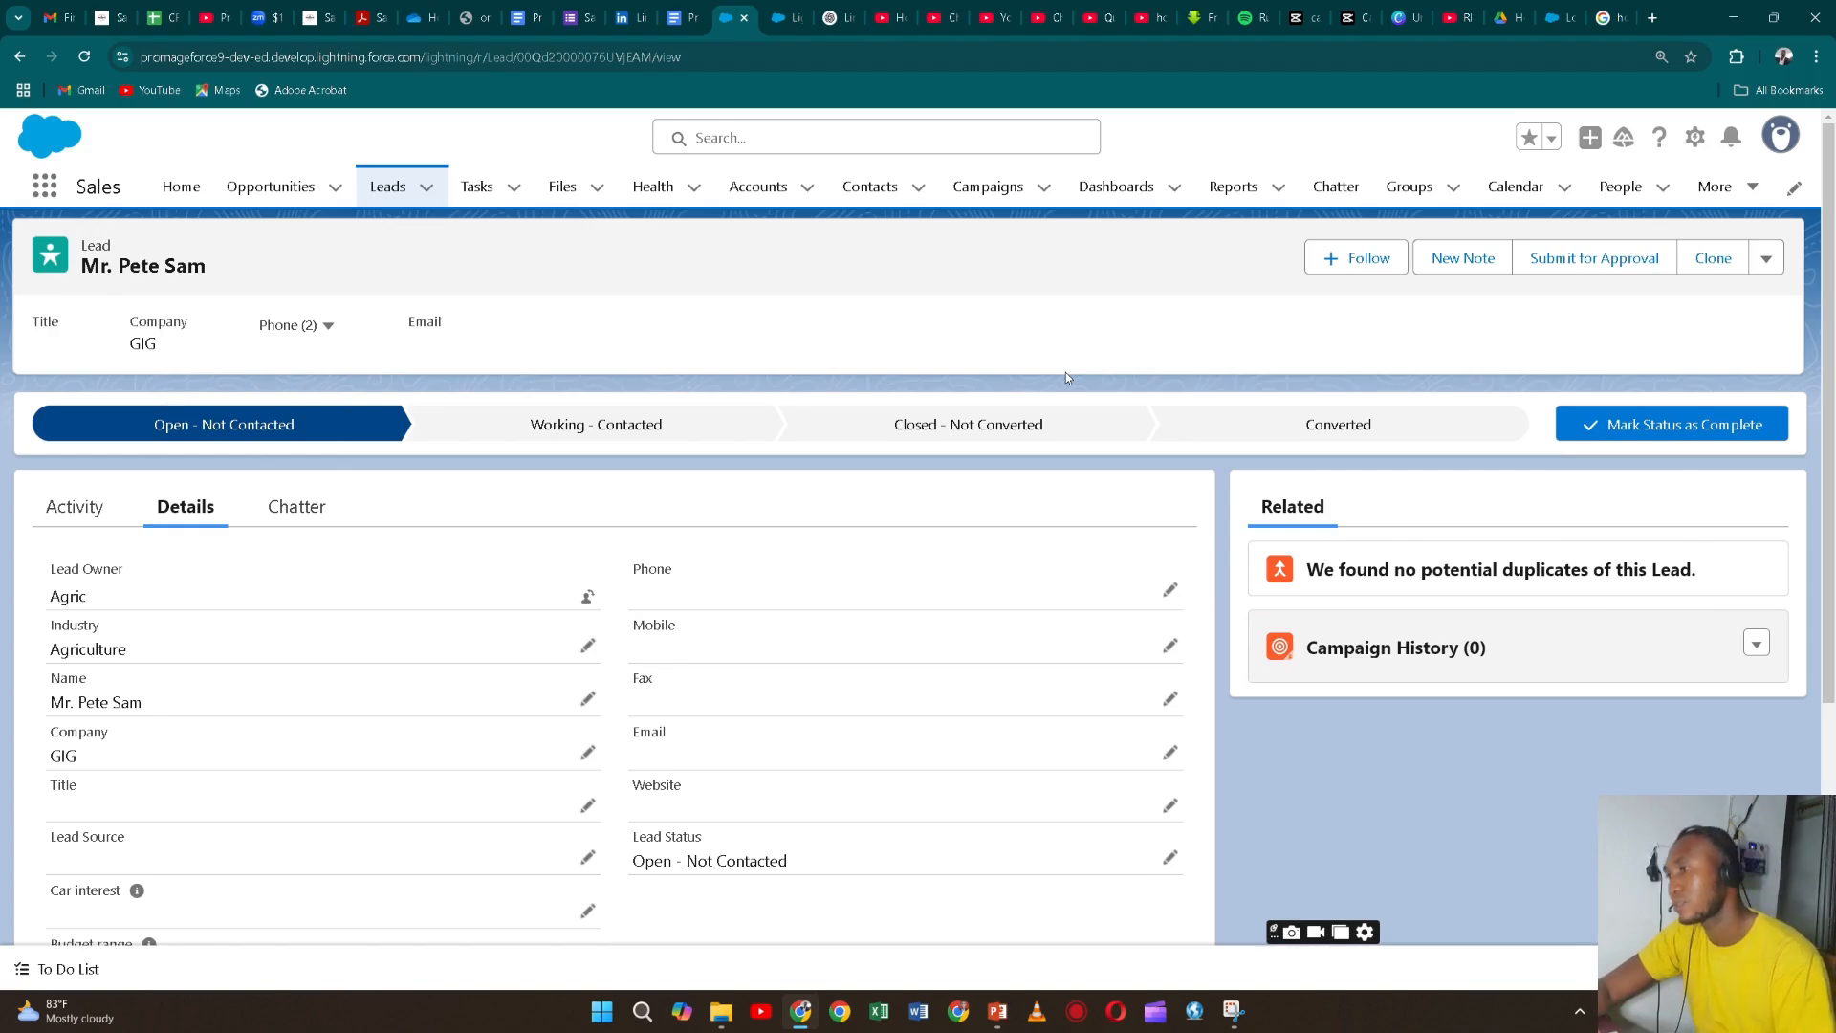
key("alt+Tab")
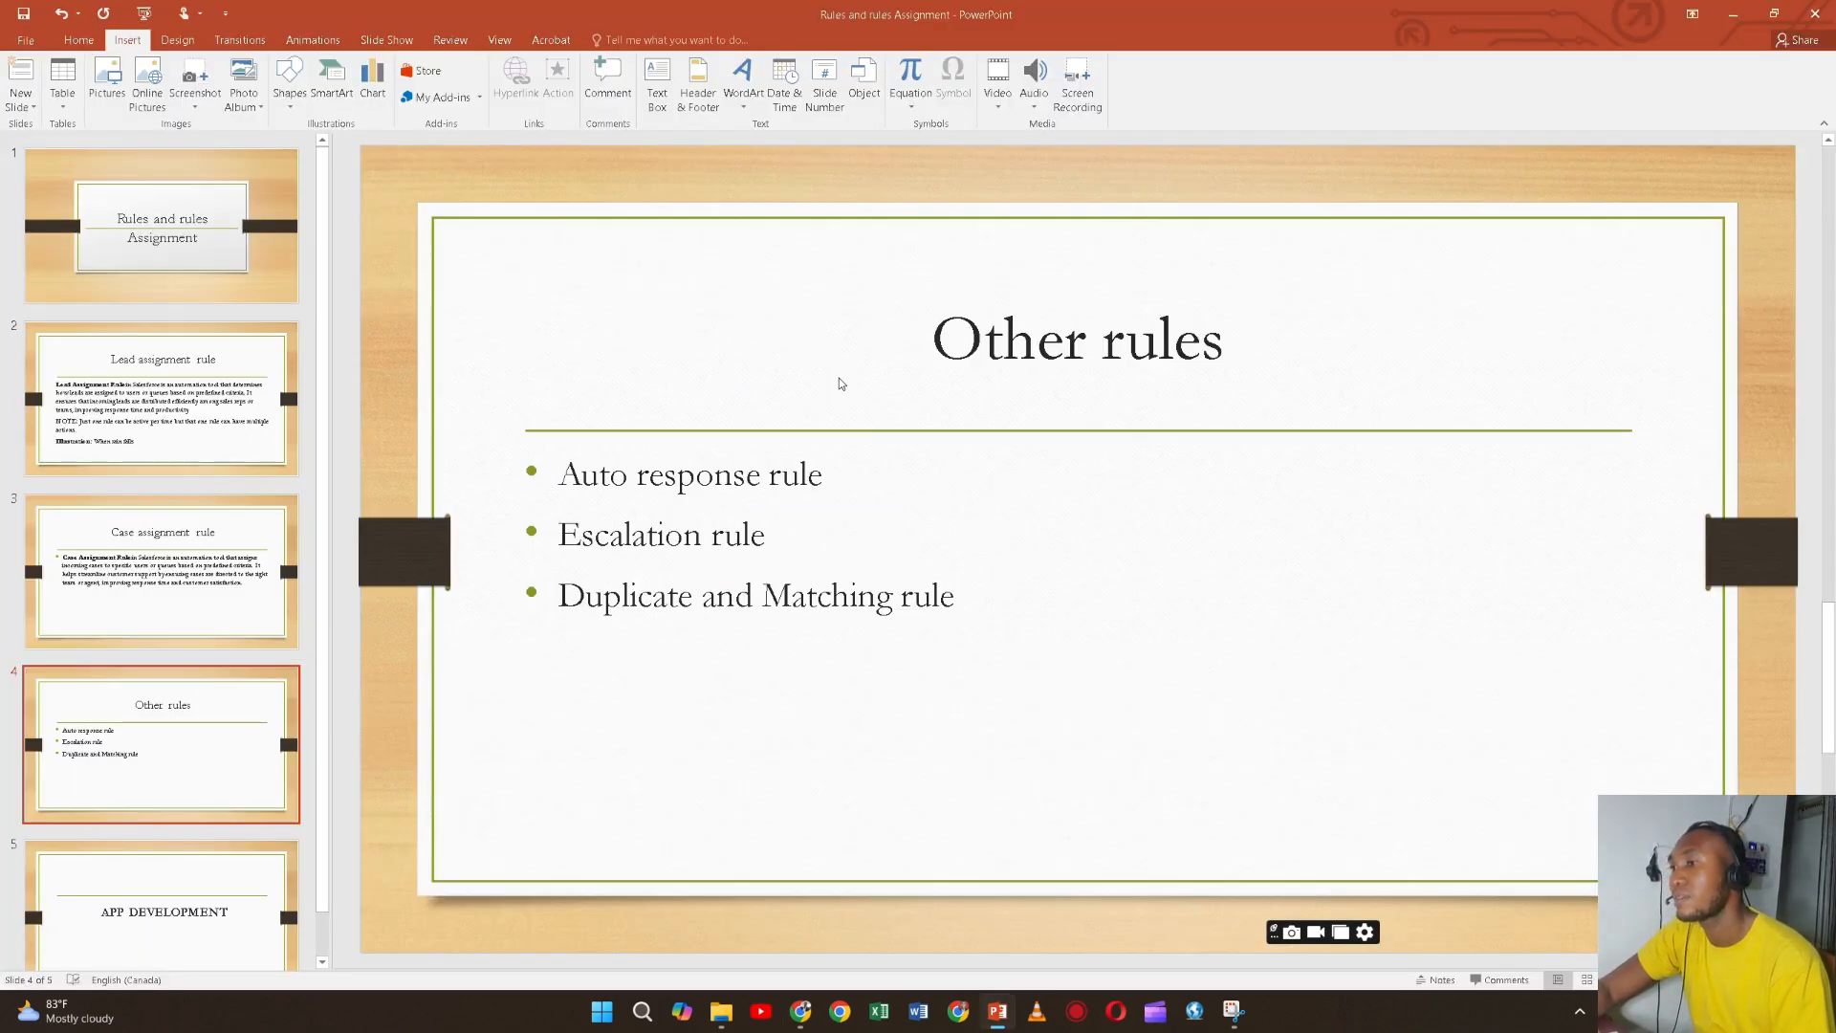
key("alt+Tab")
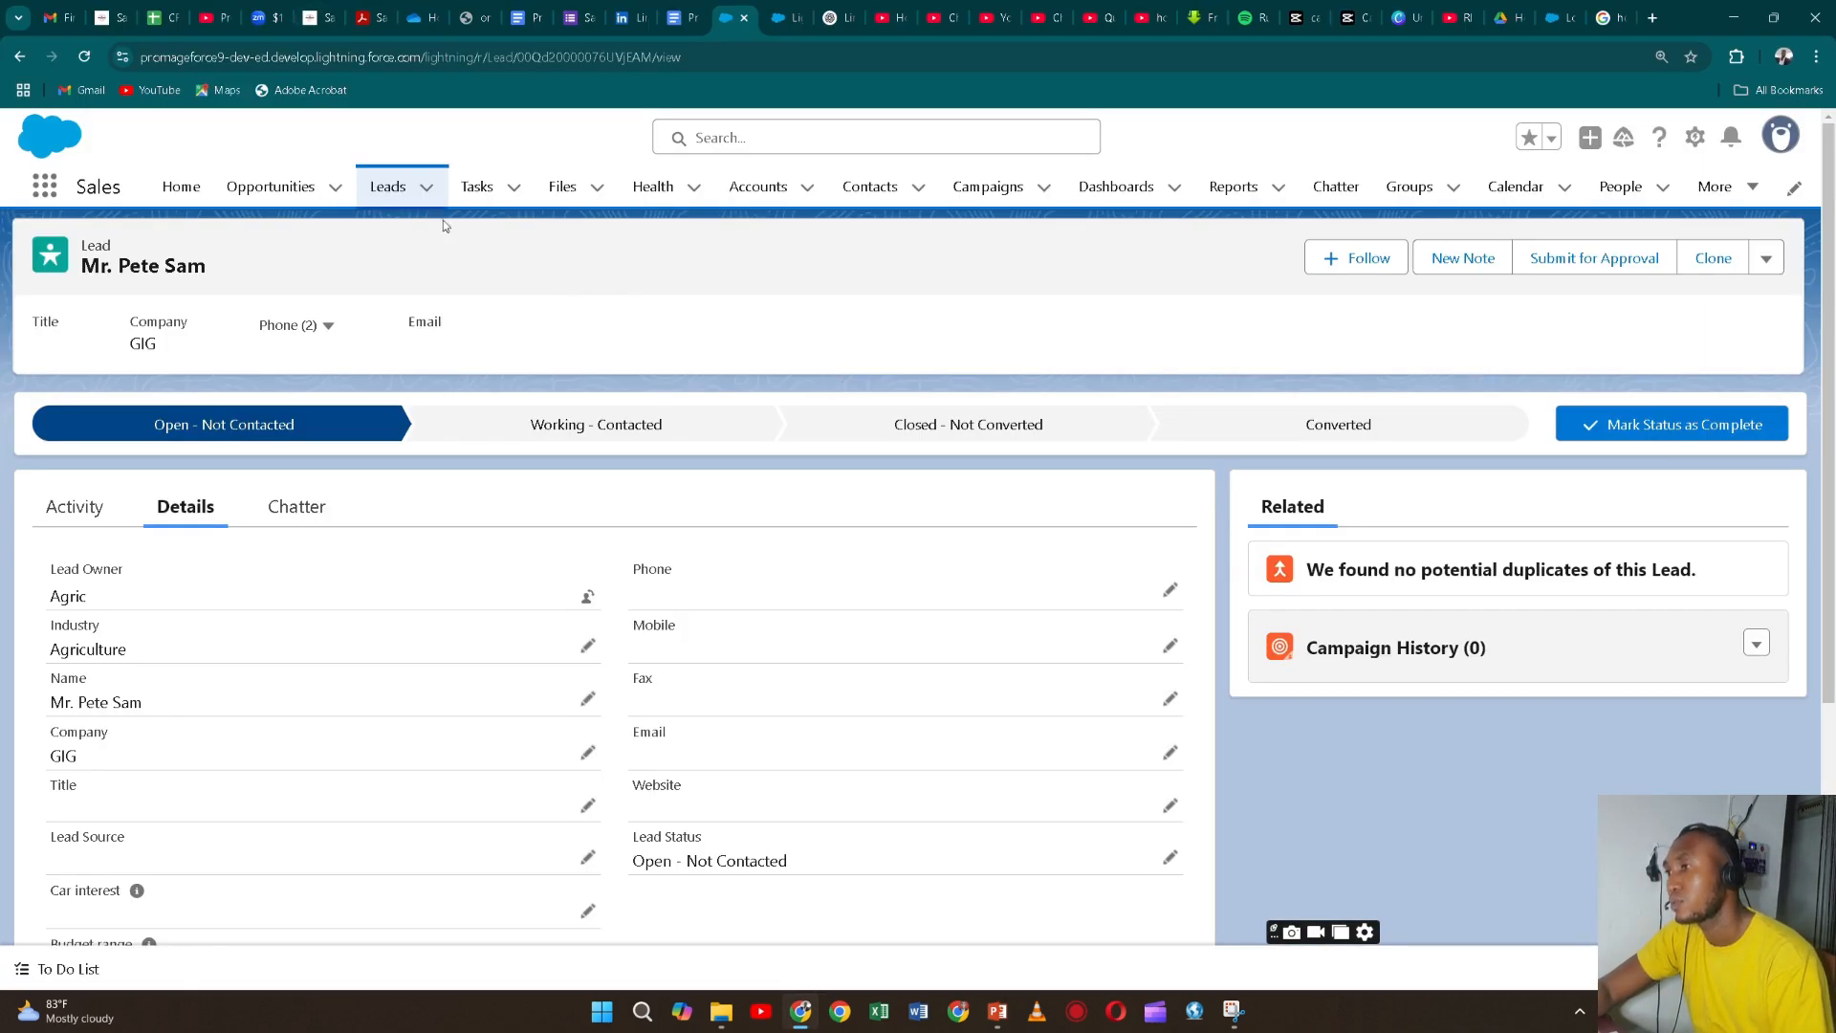
left_click(777, 19)
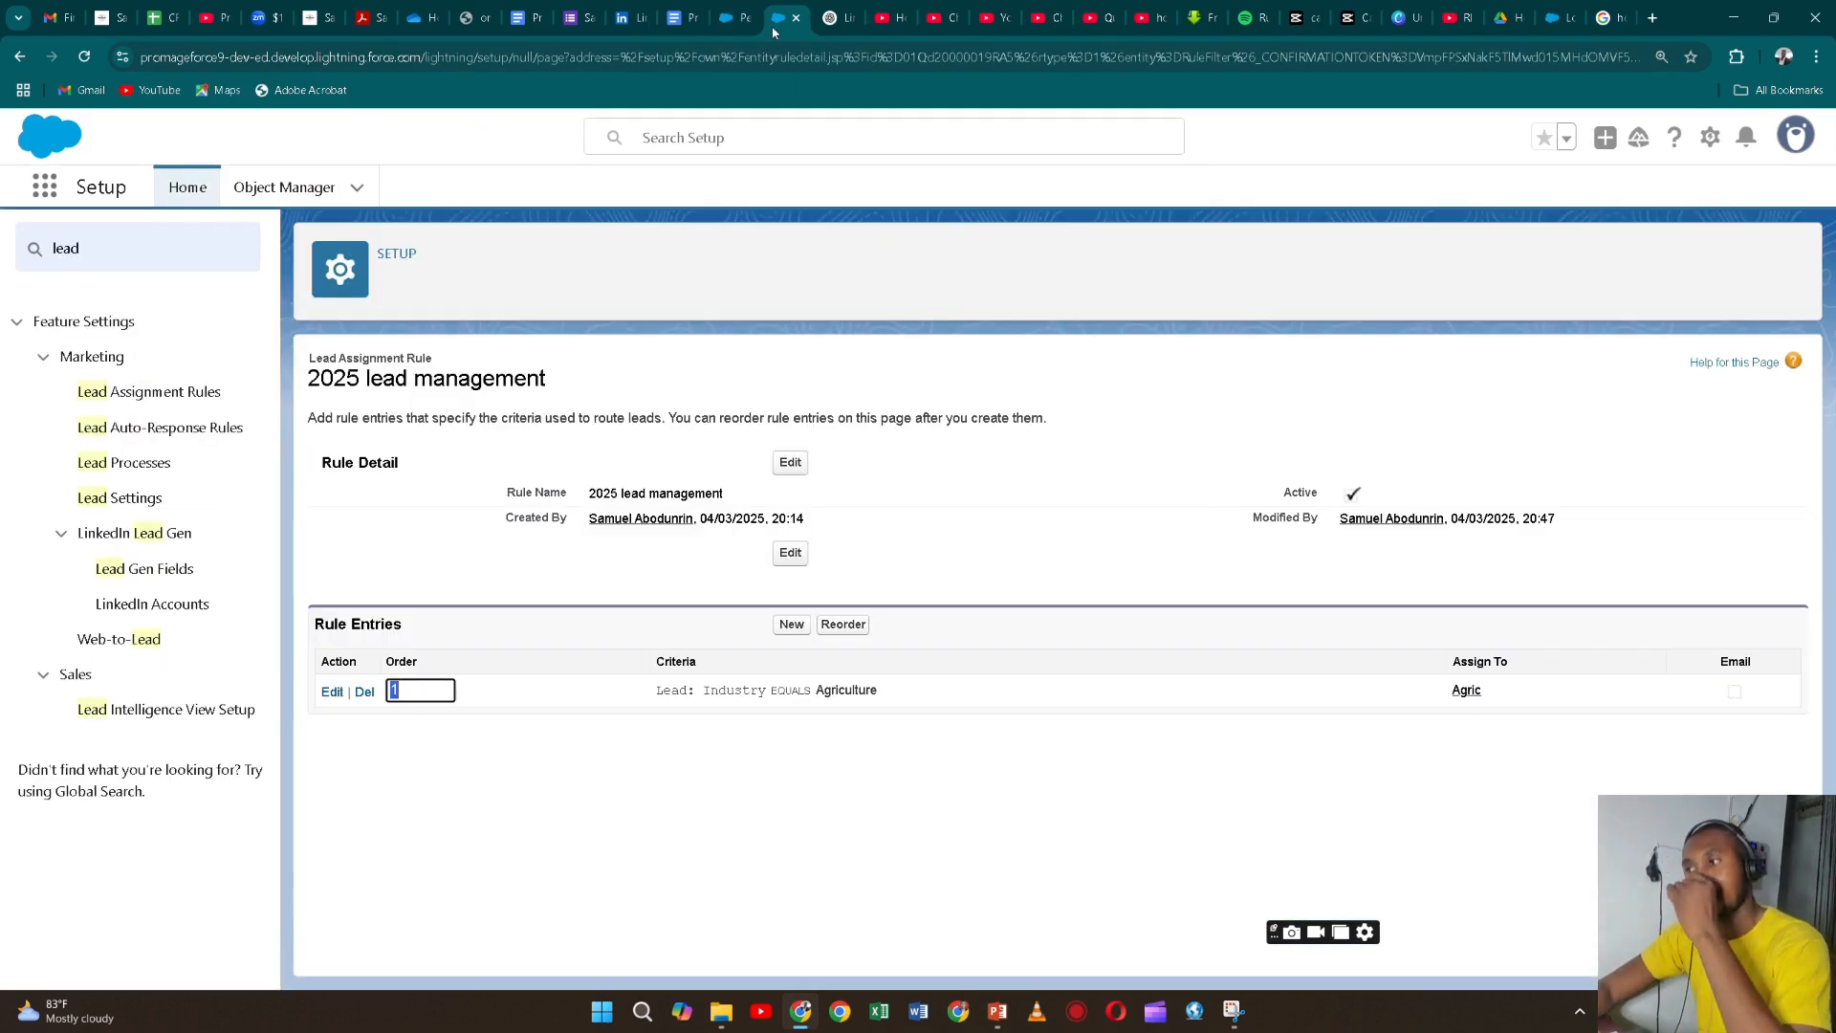
left_click(196, 429)
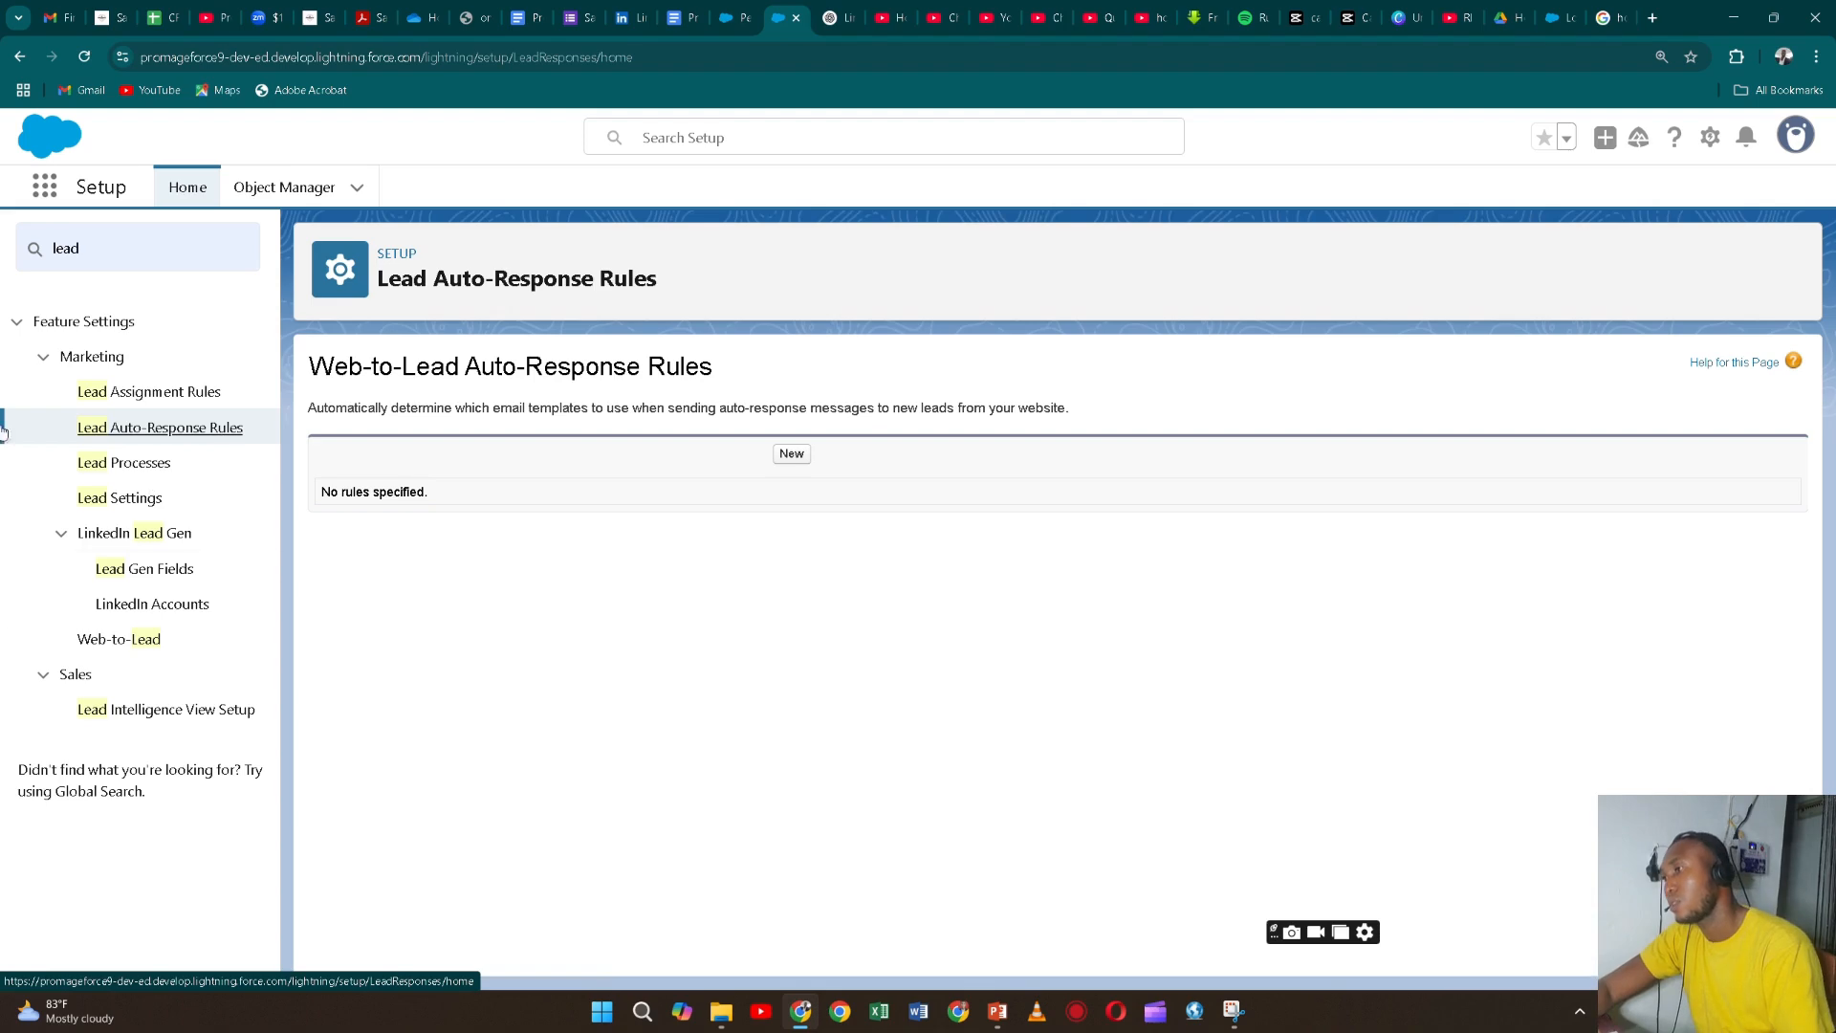
- Create and save a web-to-lead auto-response rule named "Response to agric team", leaving it inactive
left_click(799, 459)
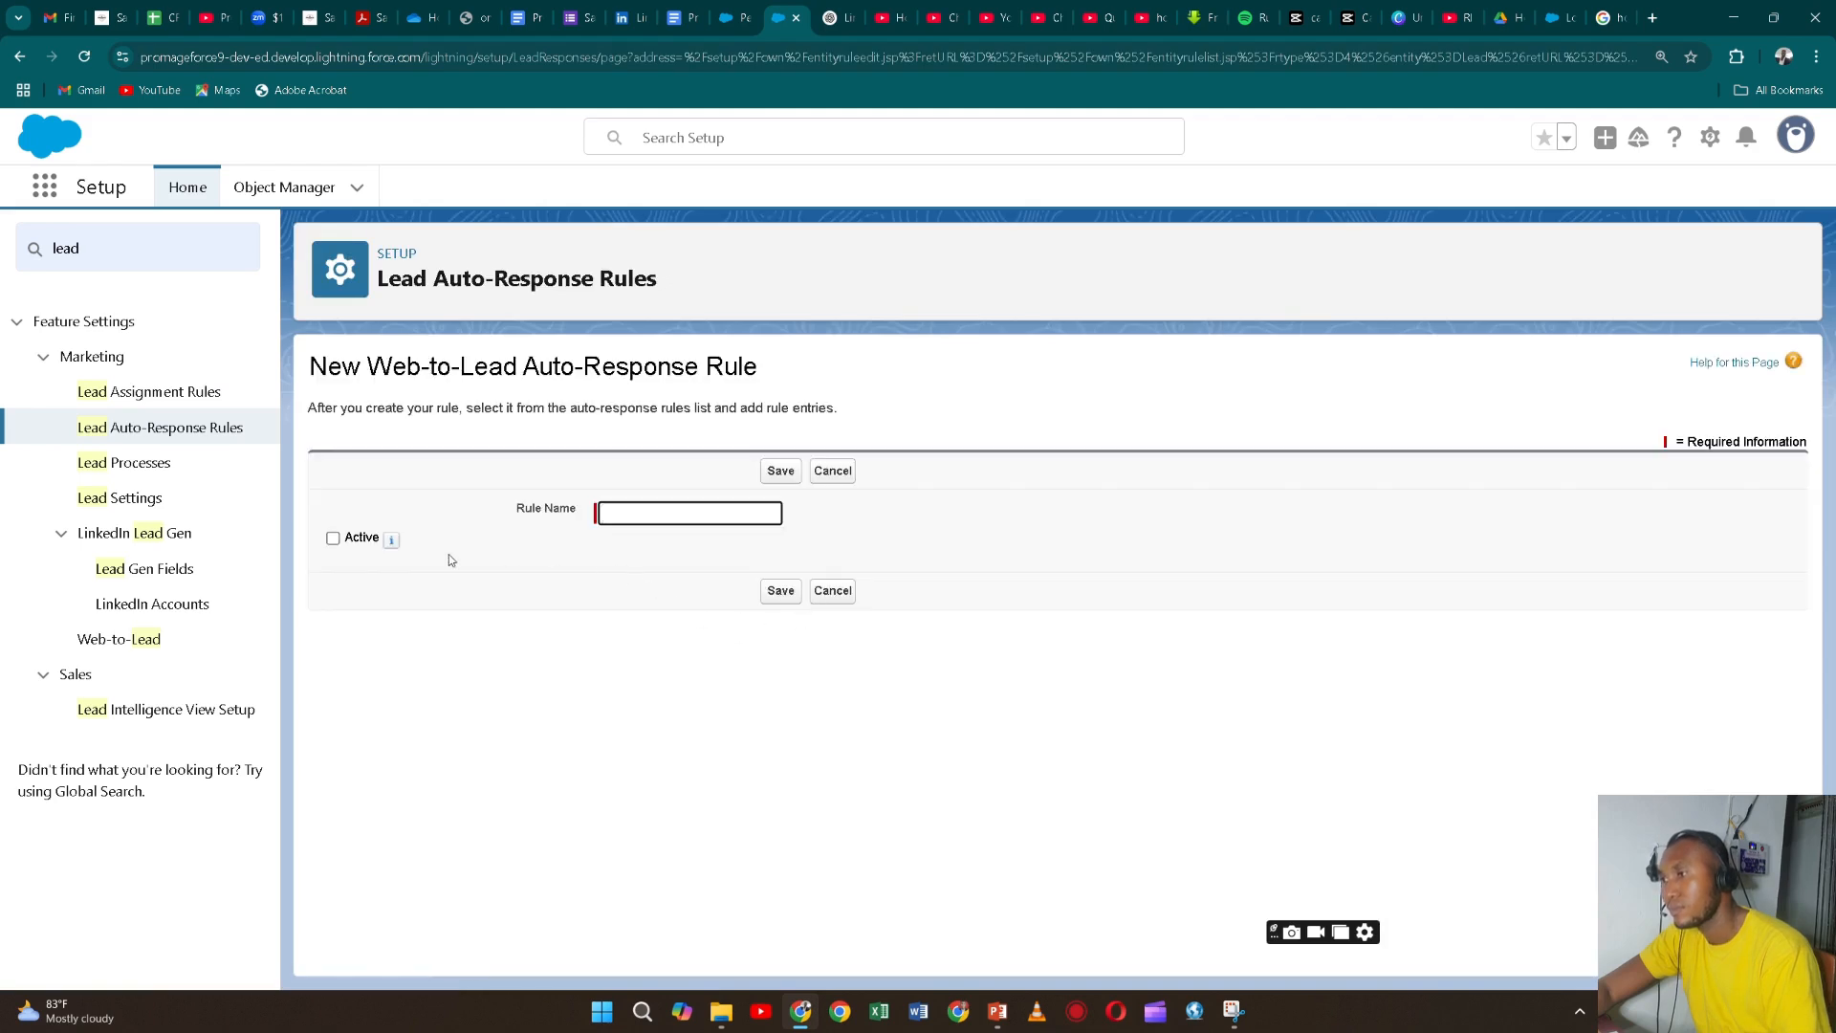
left_click(634, 513)
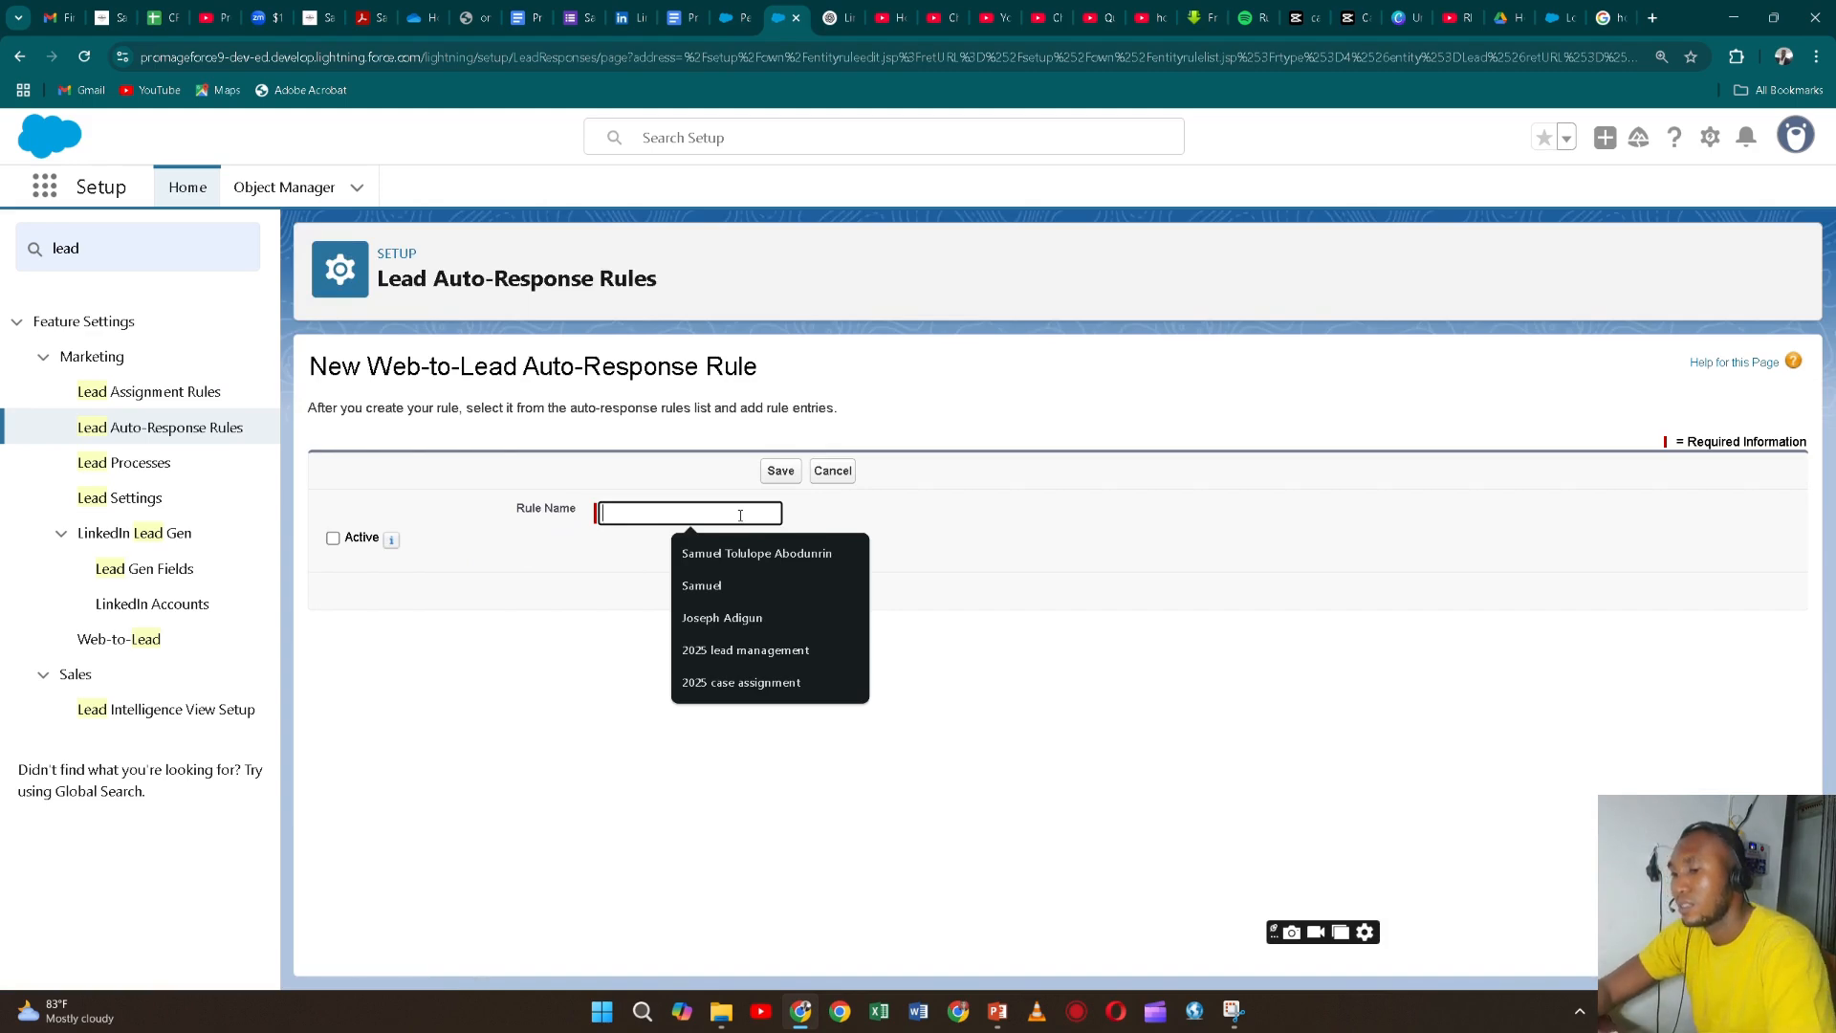
type("Res")
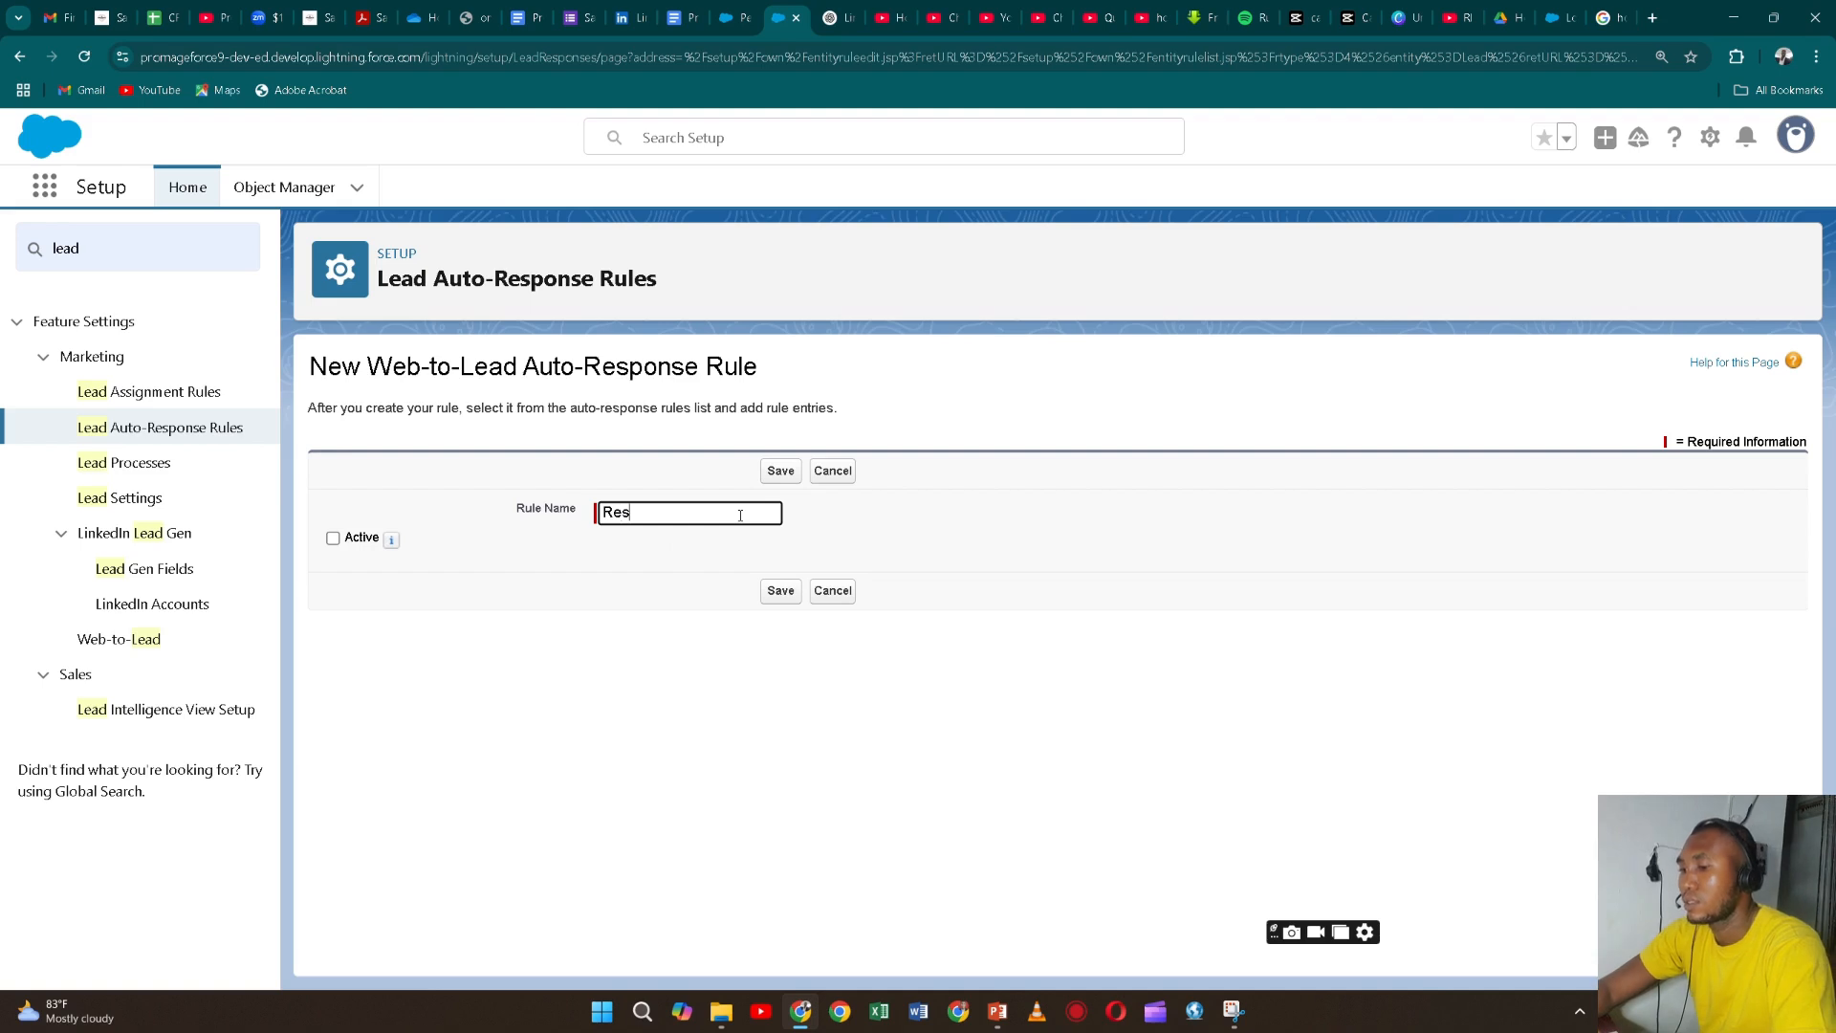
type("ponse to ")
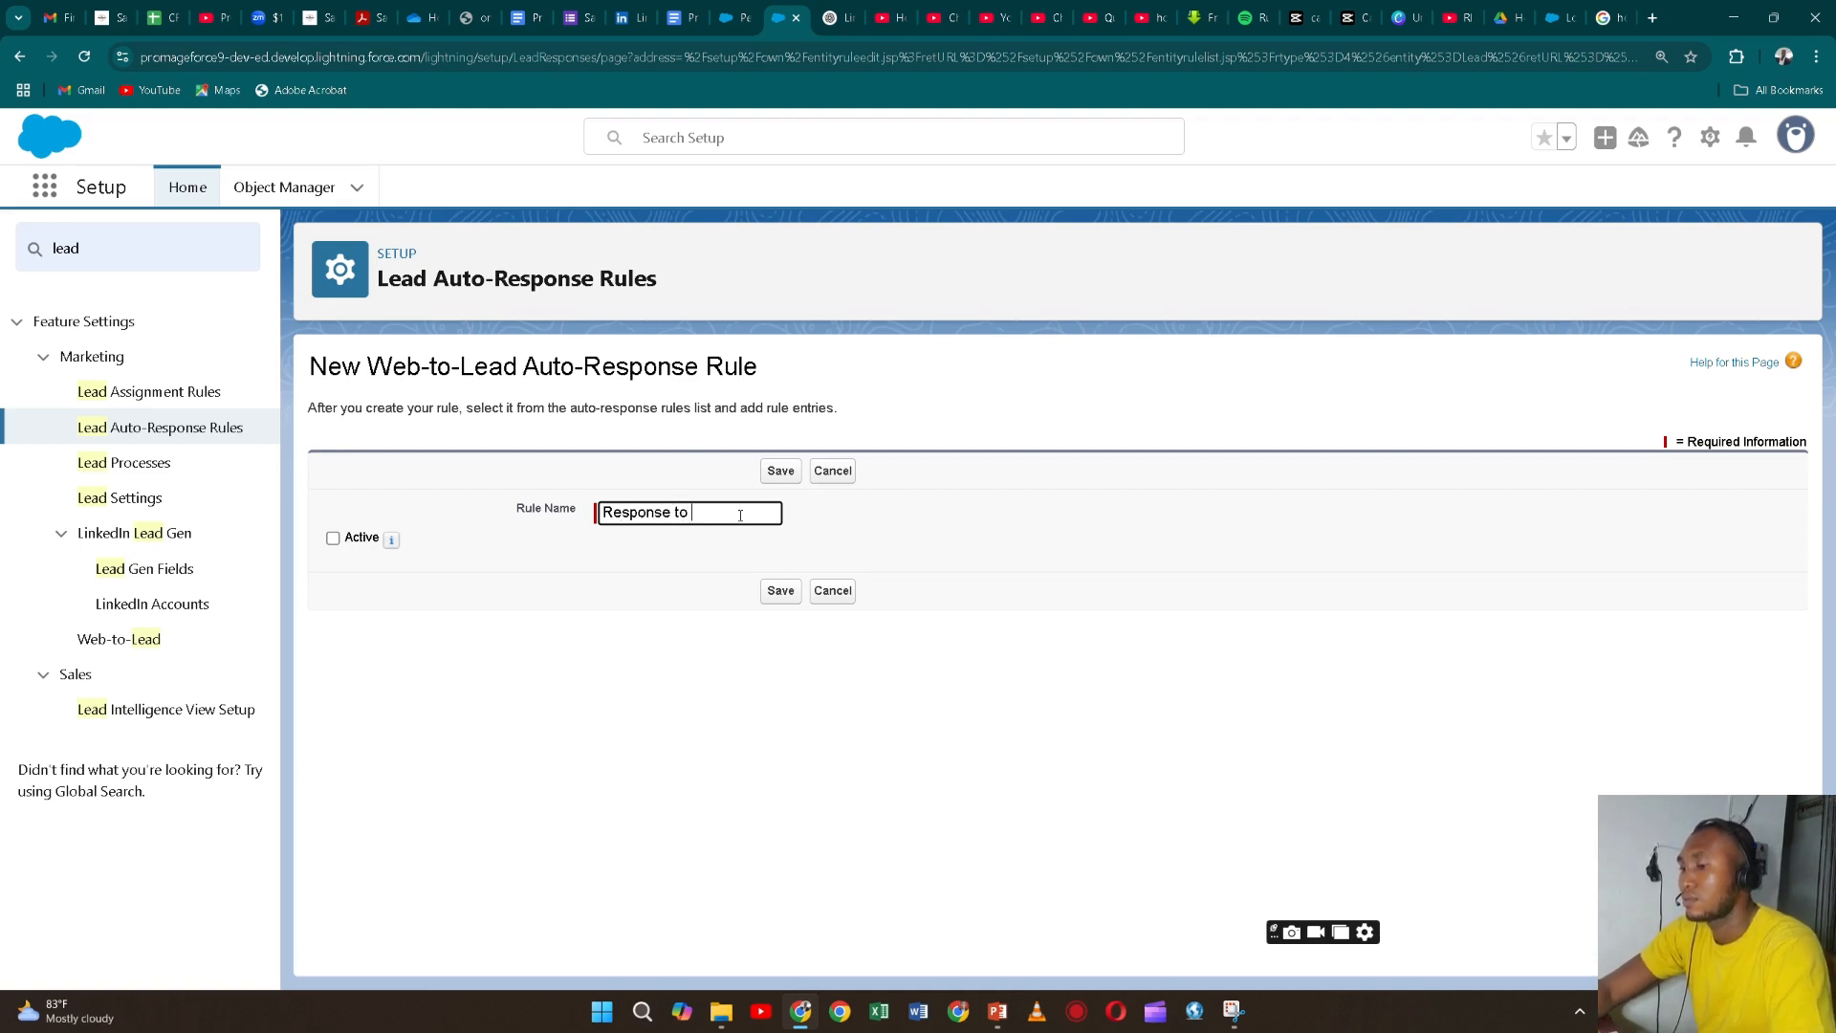
type("agric team")
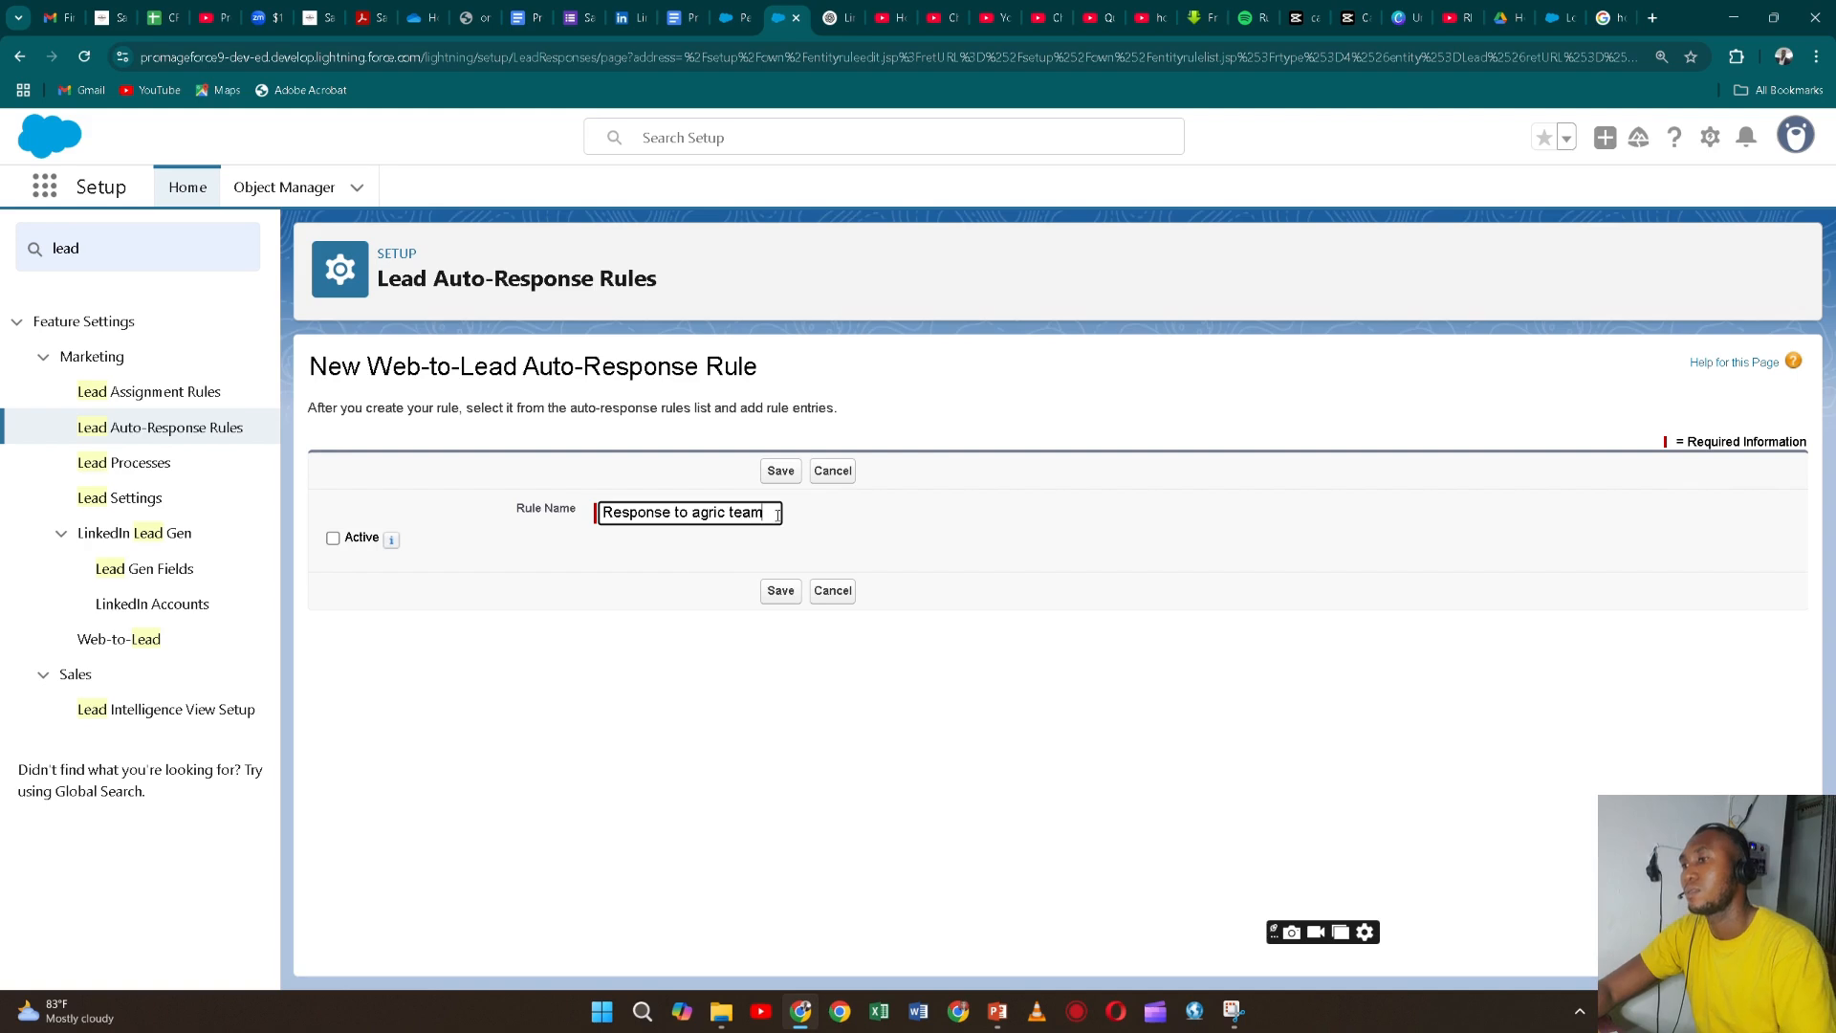
left_click(780, 590)
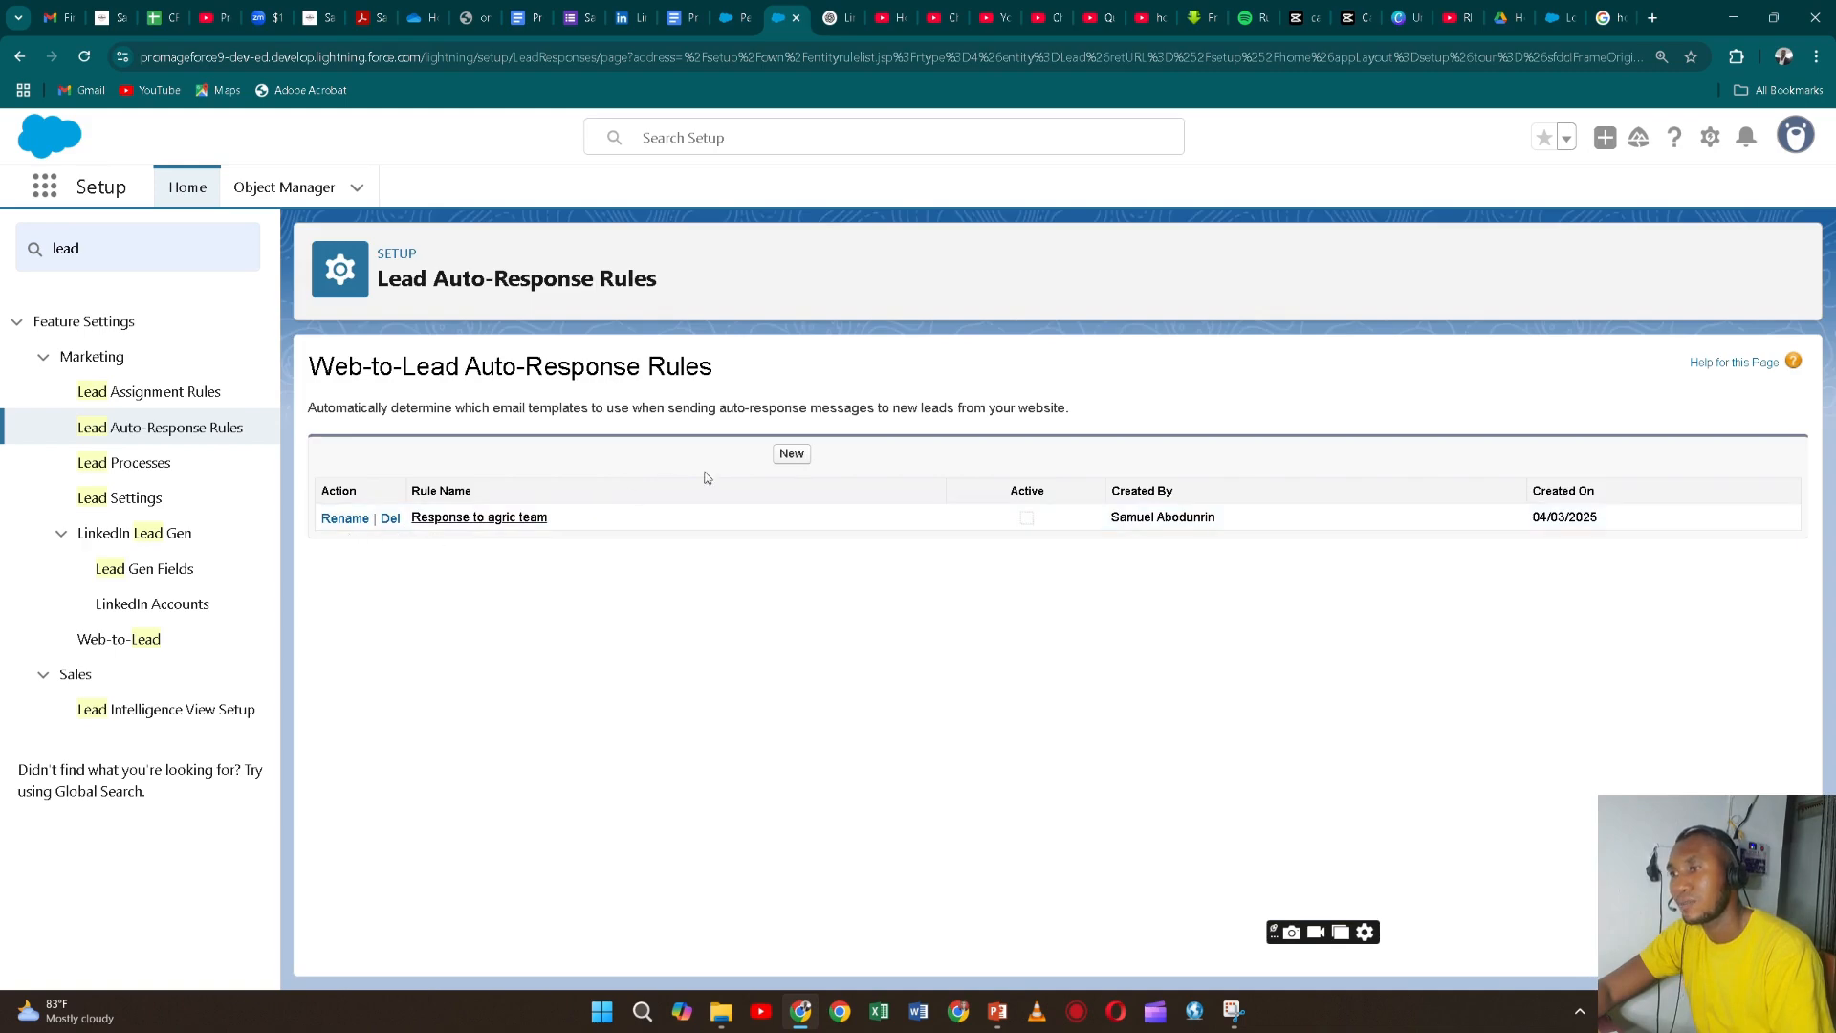
- Open the "Response to agric team" rule and start a new rule entry to examine its criteria, sender and email template settings
left_click(514, 517)
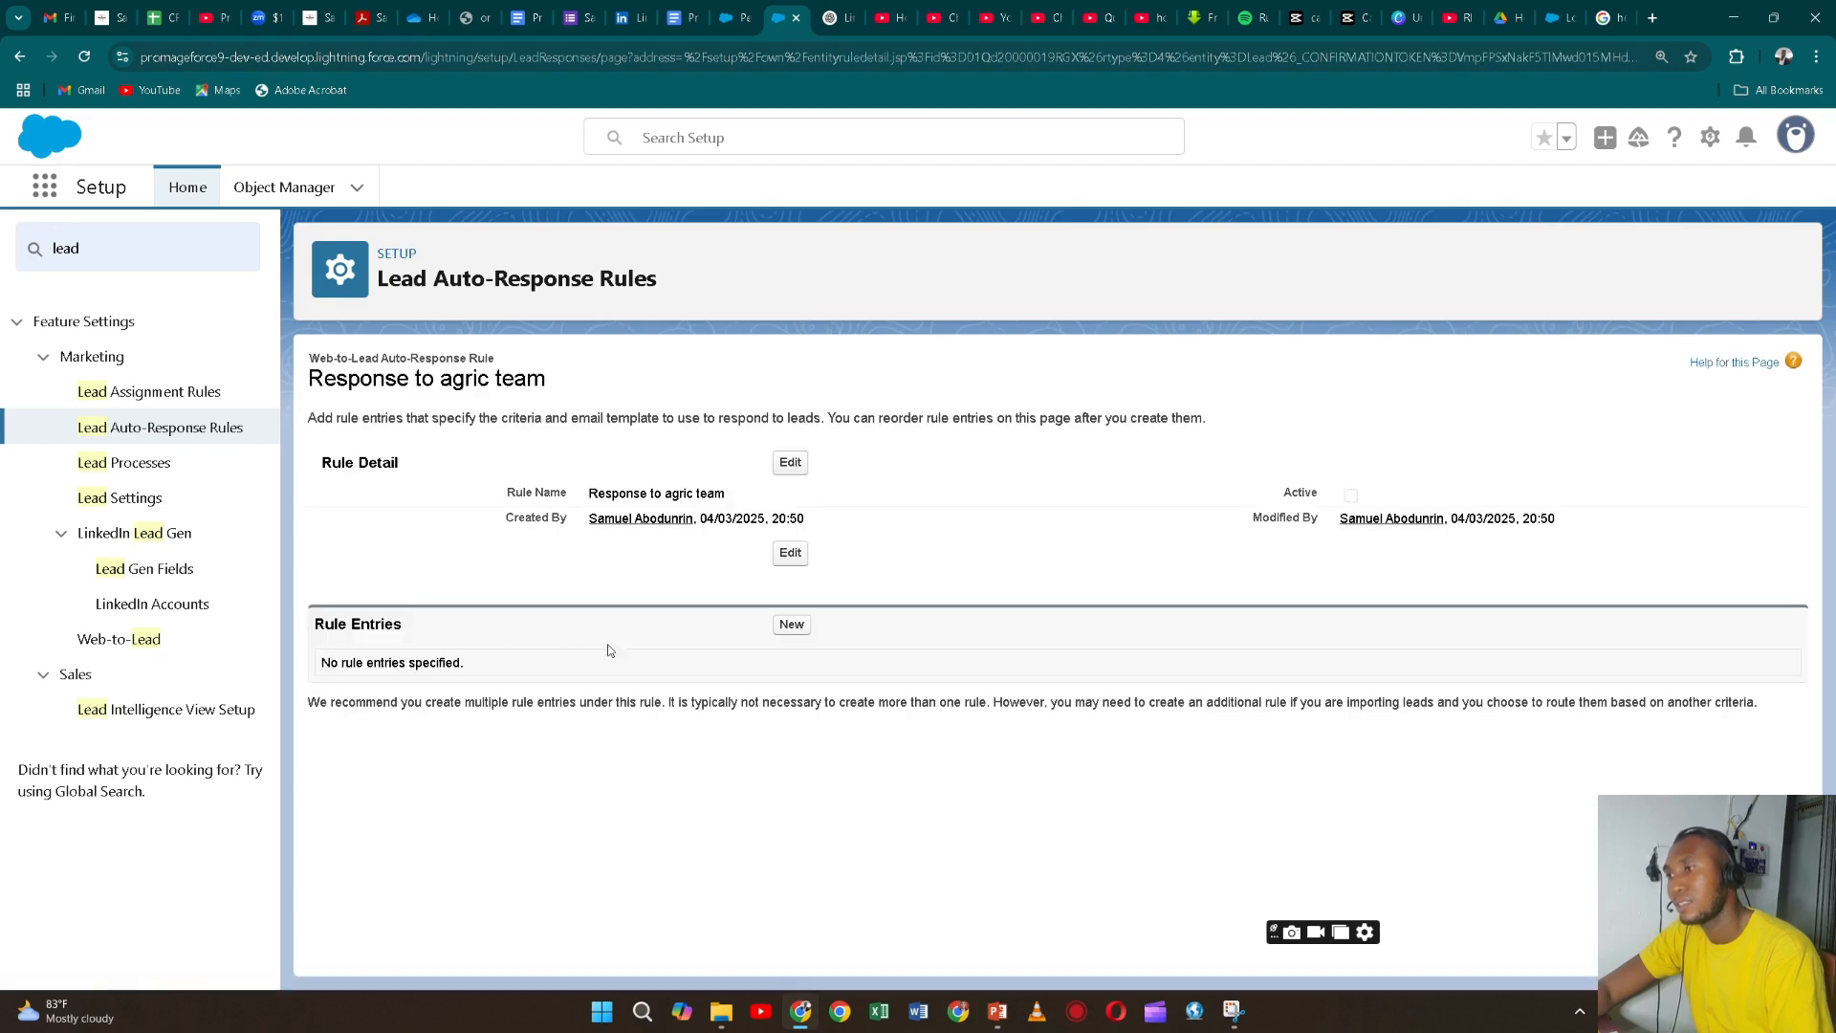
left_click(791, 624)
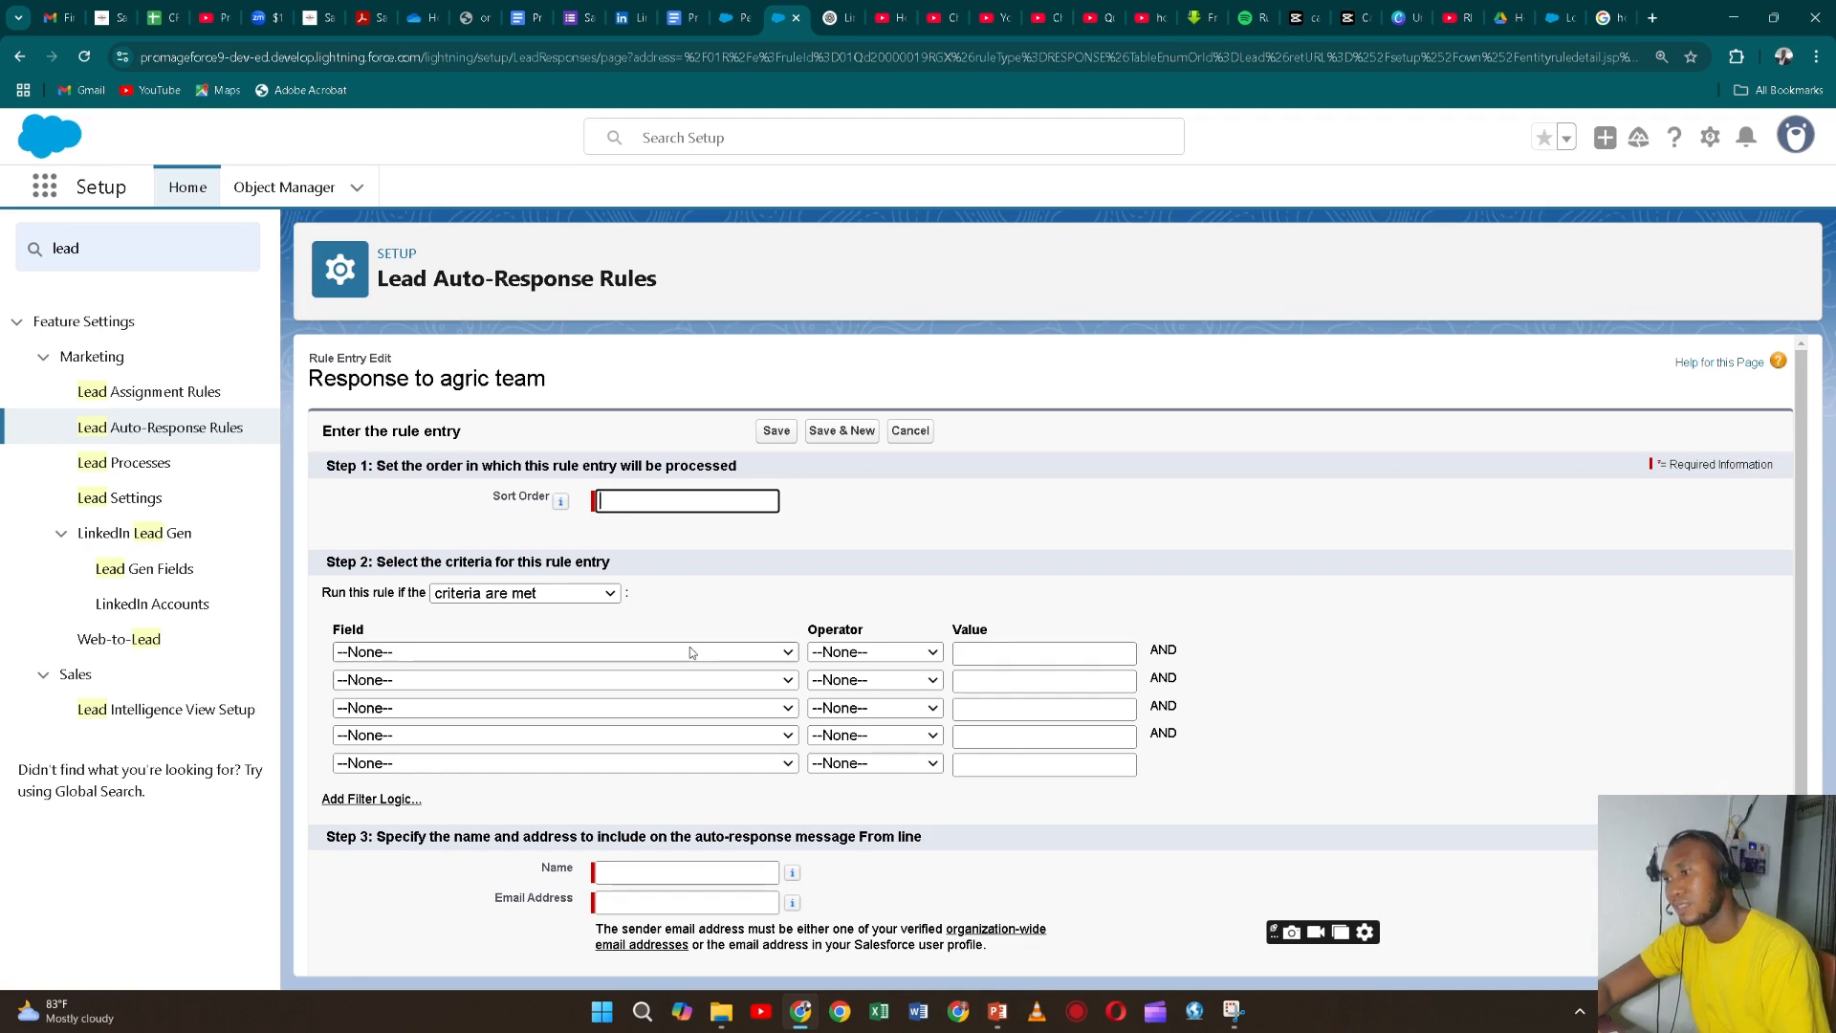
scroll(691, 649, "down", 2)
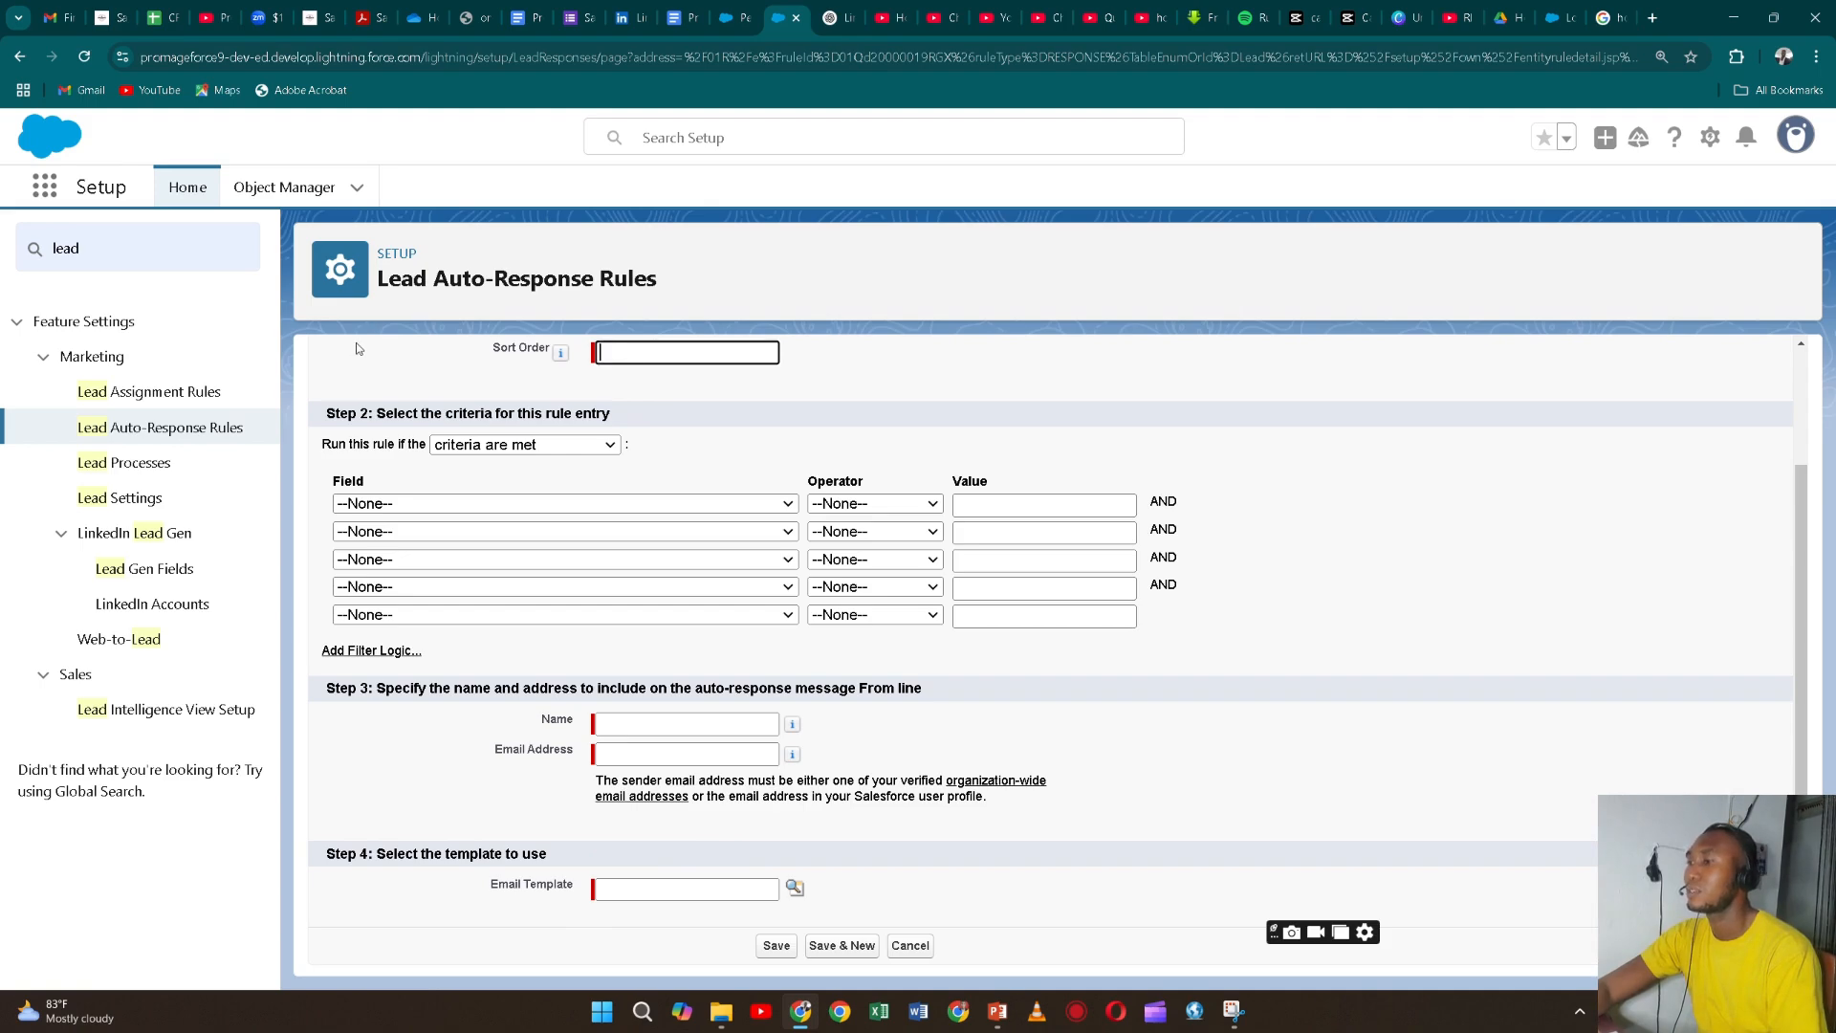
- Search Setup for "case" and open the Case Auto-Response Rules settings
left_click(152, 246)
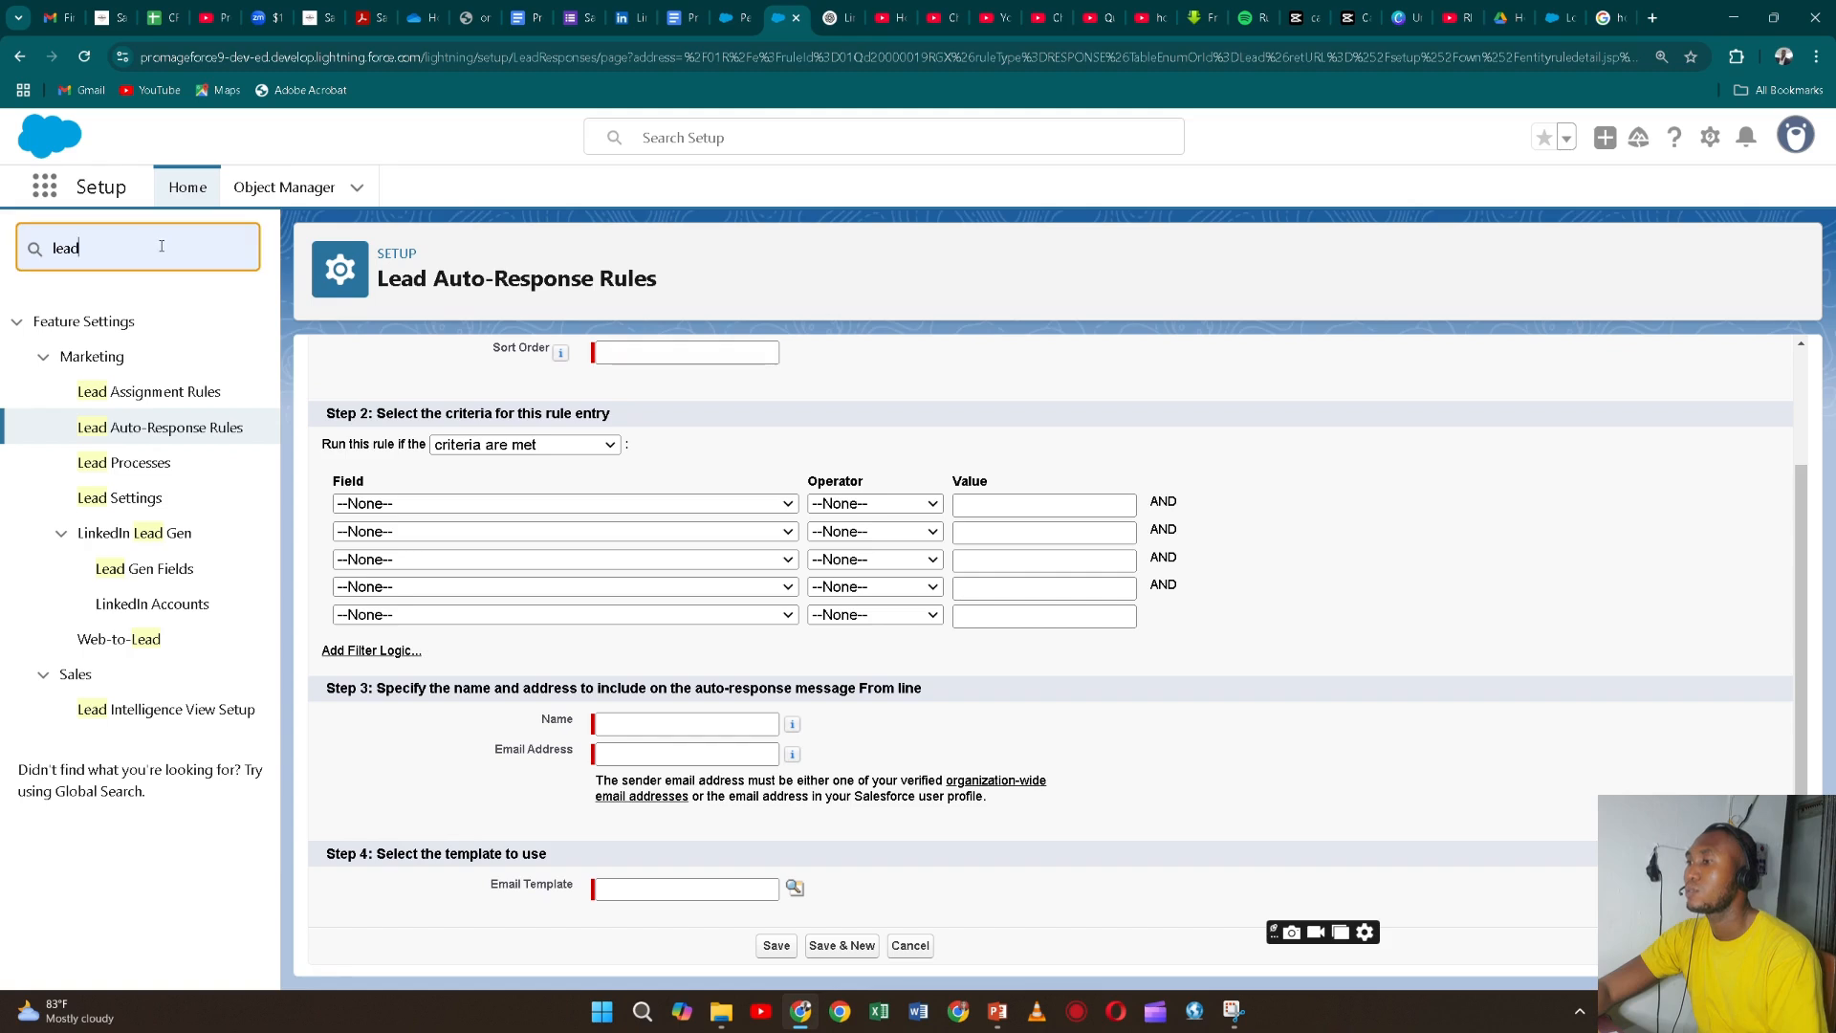
key("BackSpace")
key("BackSpace")
key("BackSpace")
key("BackSpace")
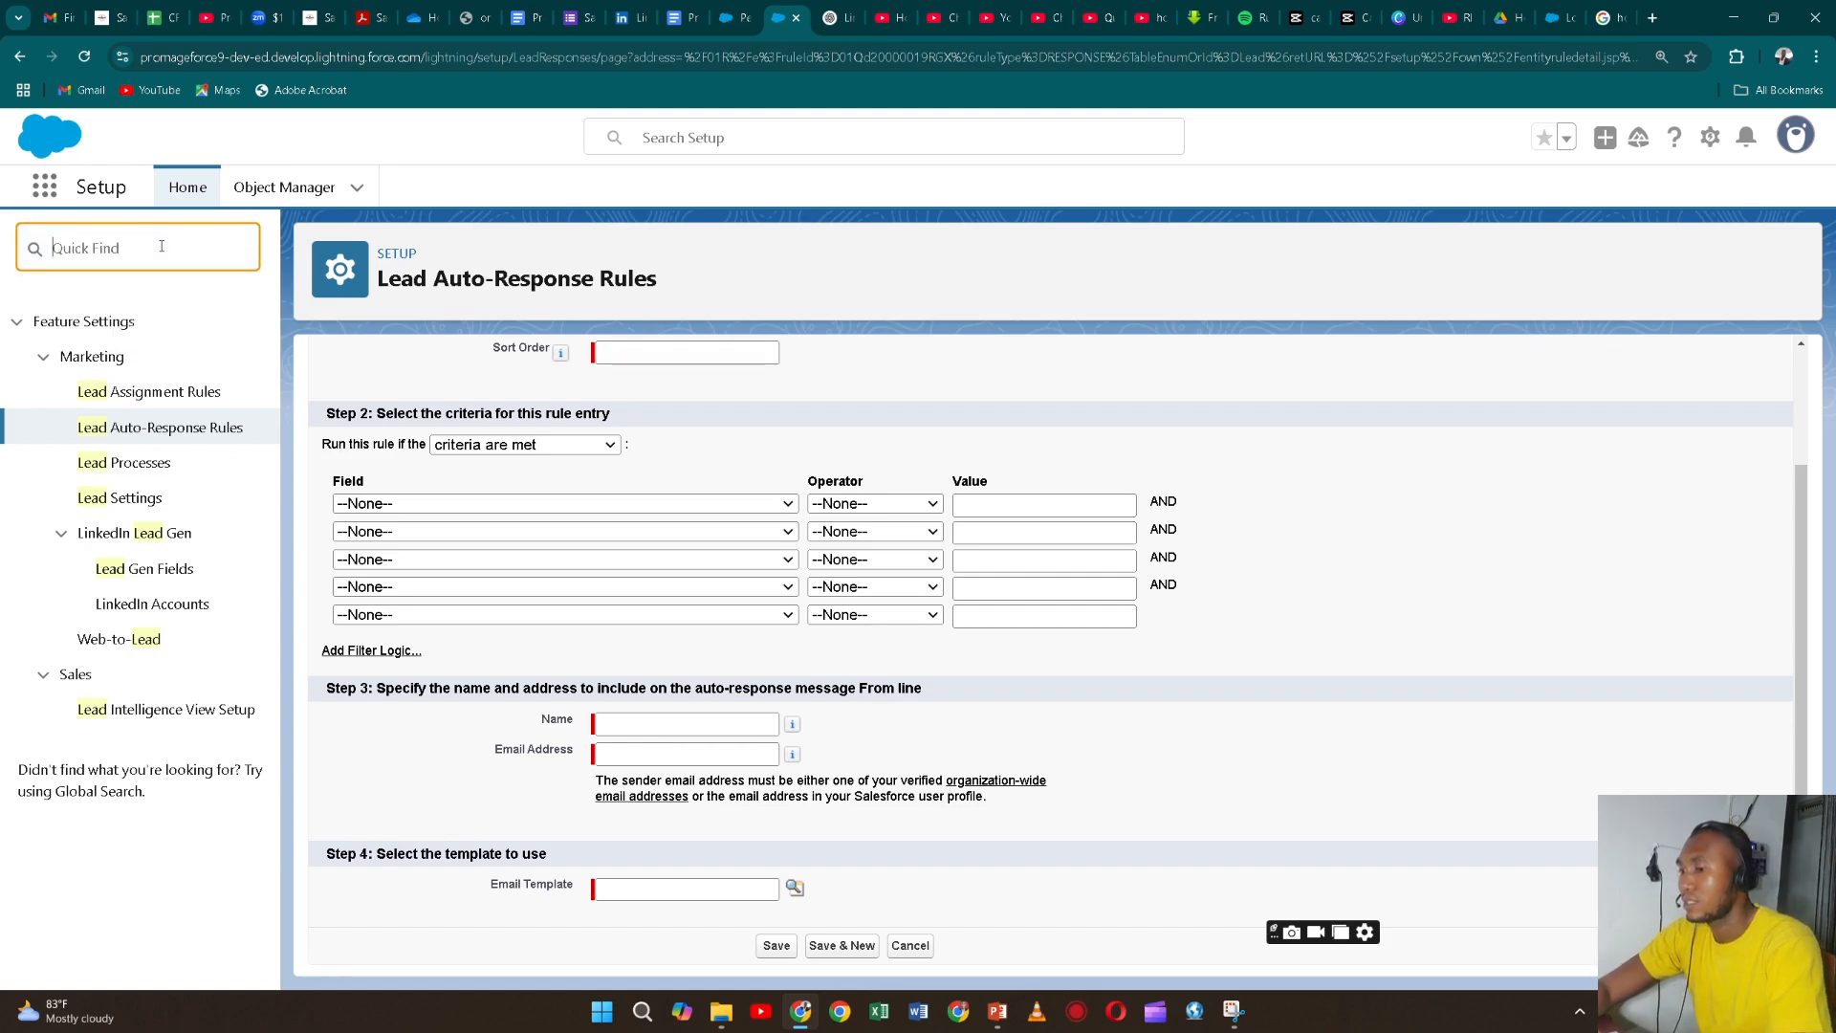
type("ca")
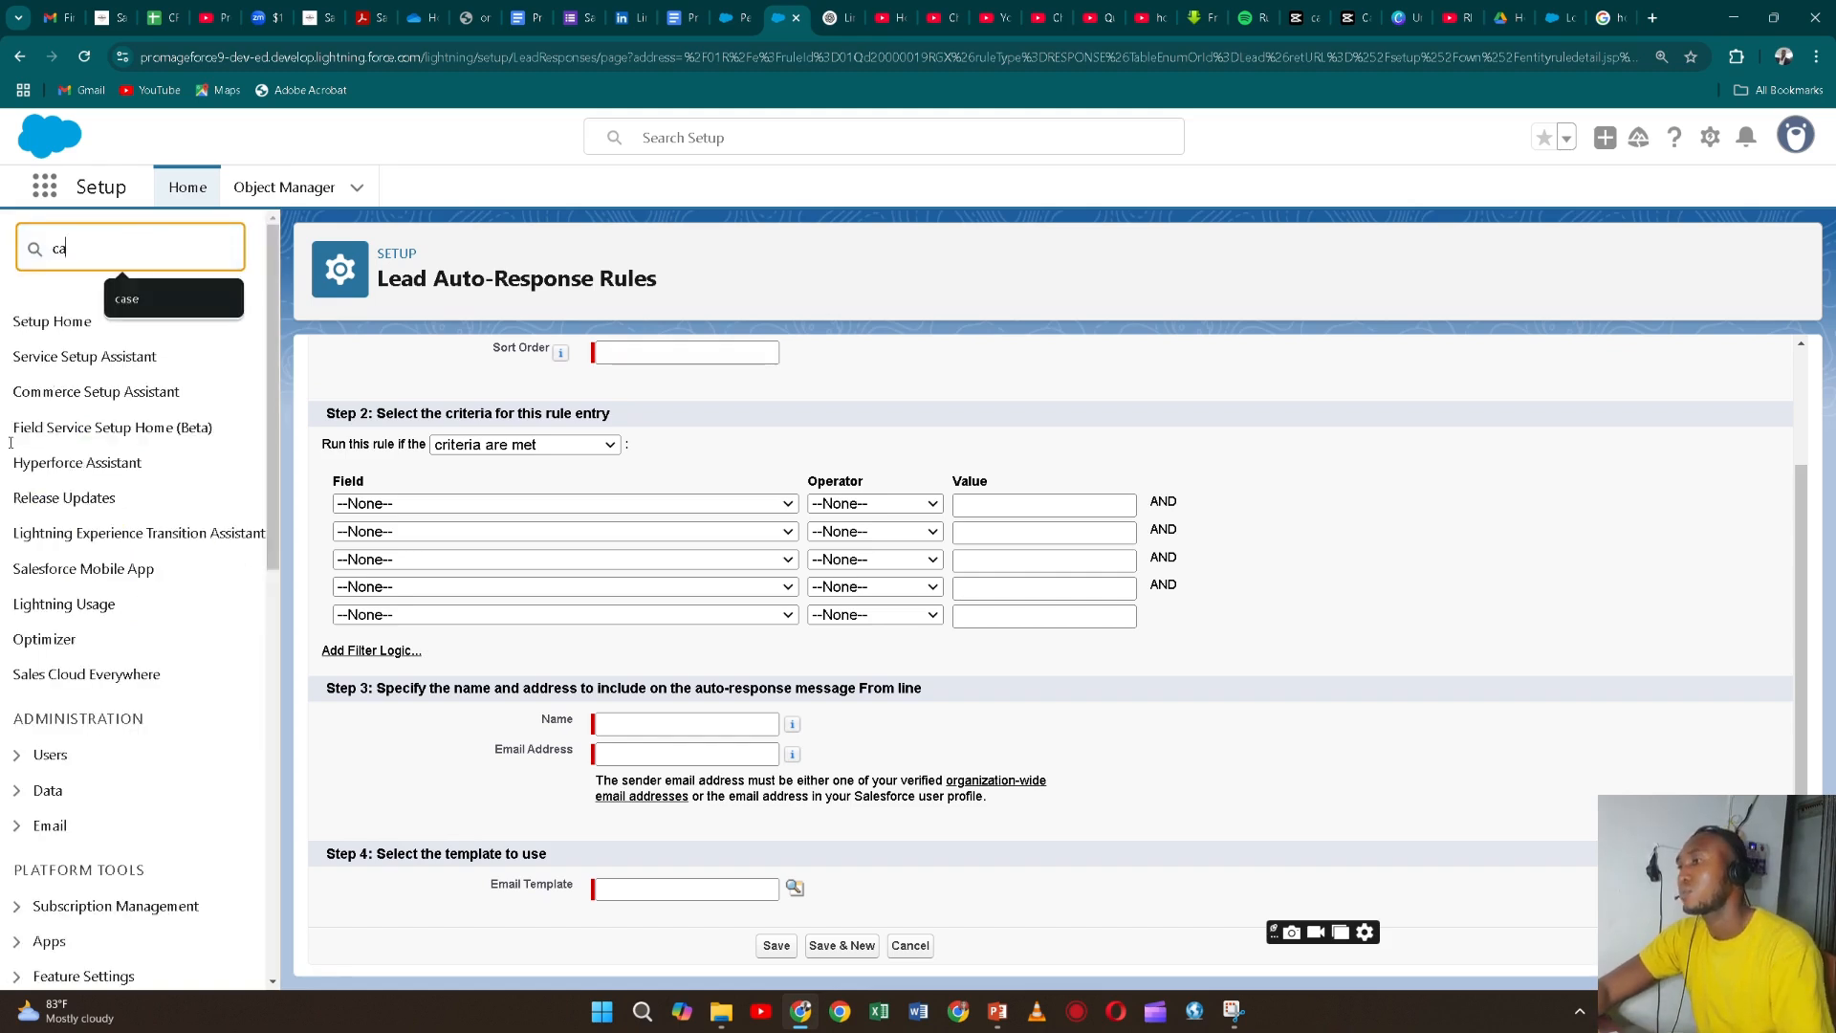
left_click(160, 302)
type("se")
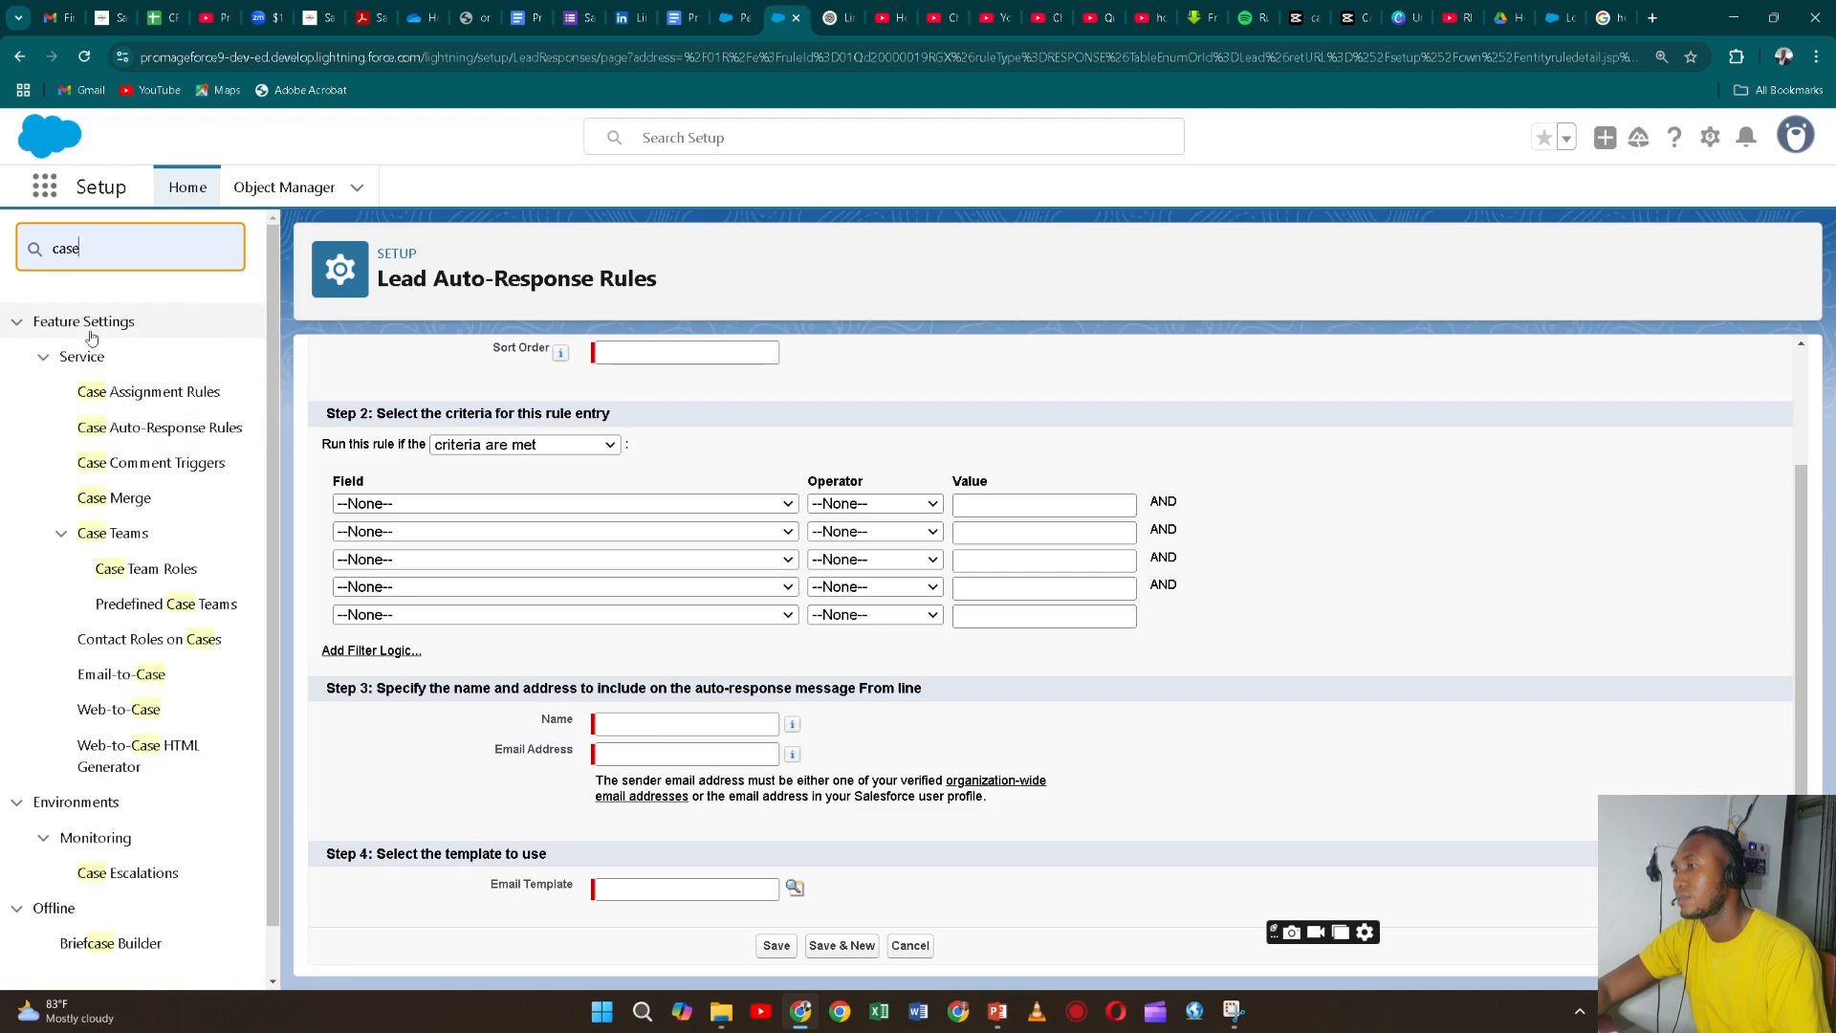
left_click(162, 440)
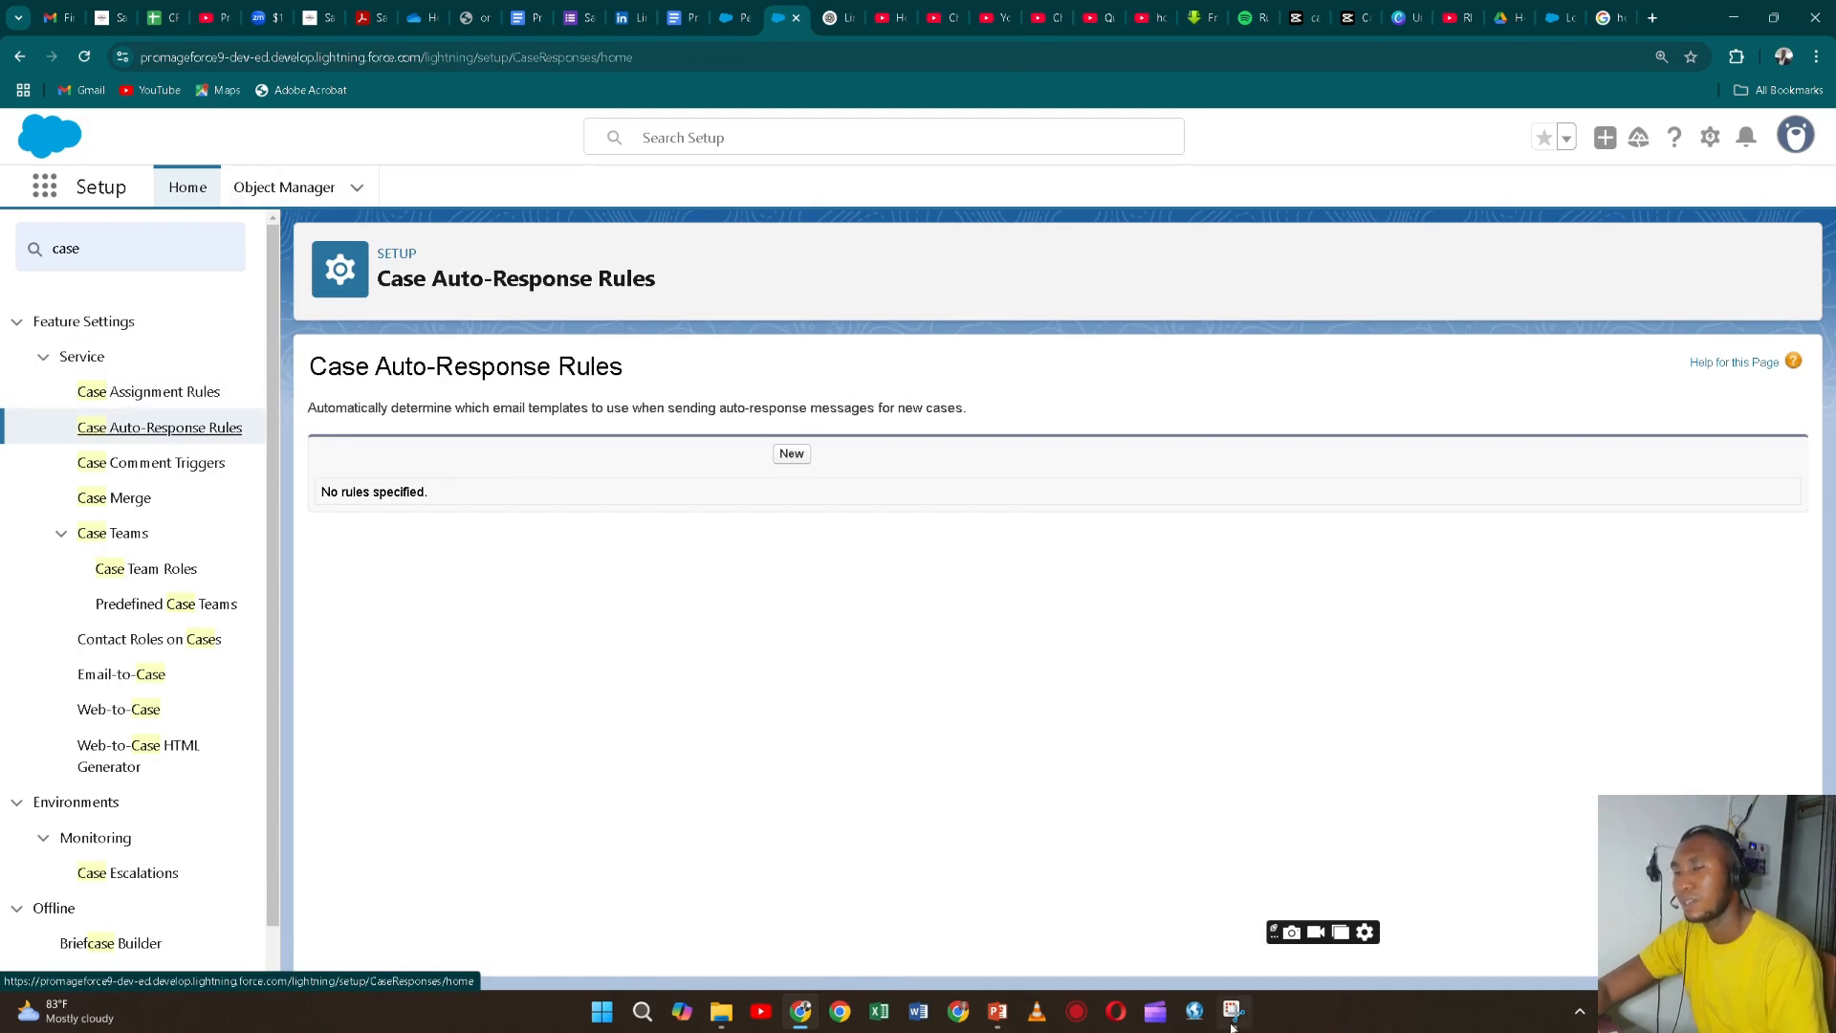
- Check the "Other rules" slide in PowerPoint, return to Salesforce Setup, search for "Escalatio" and open the Escalation Rules
key("alt+Tab")
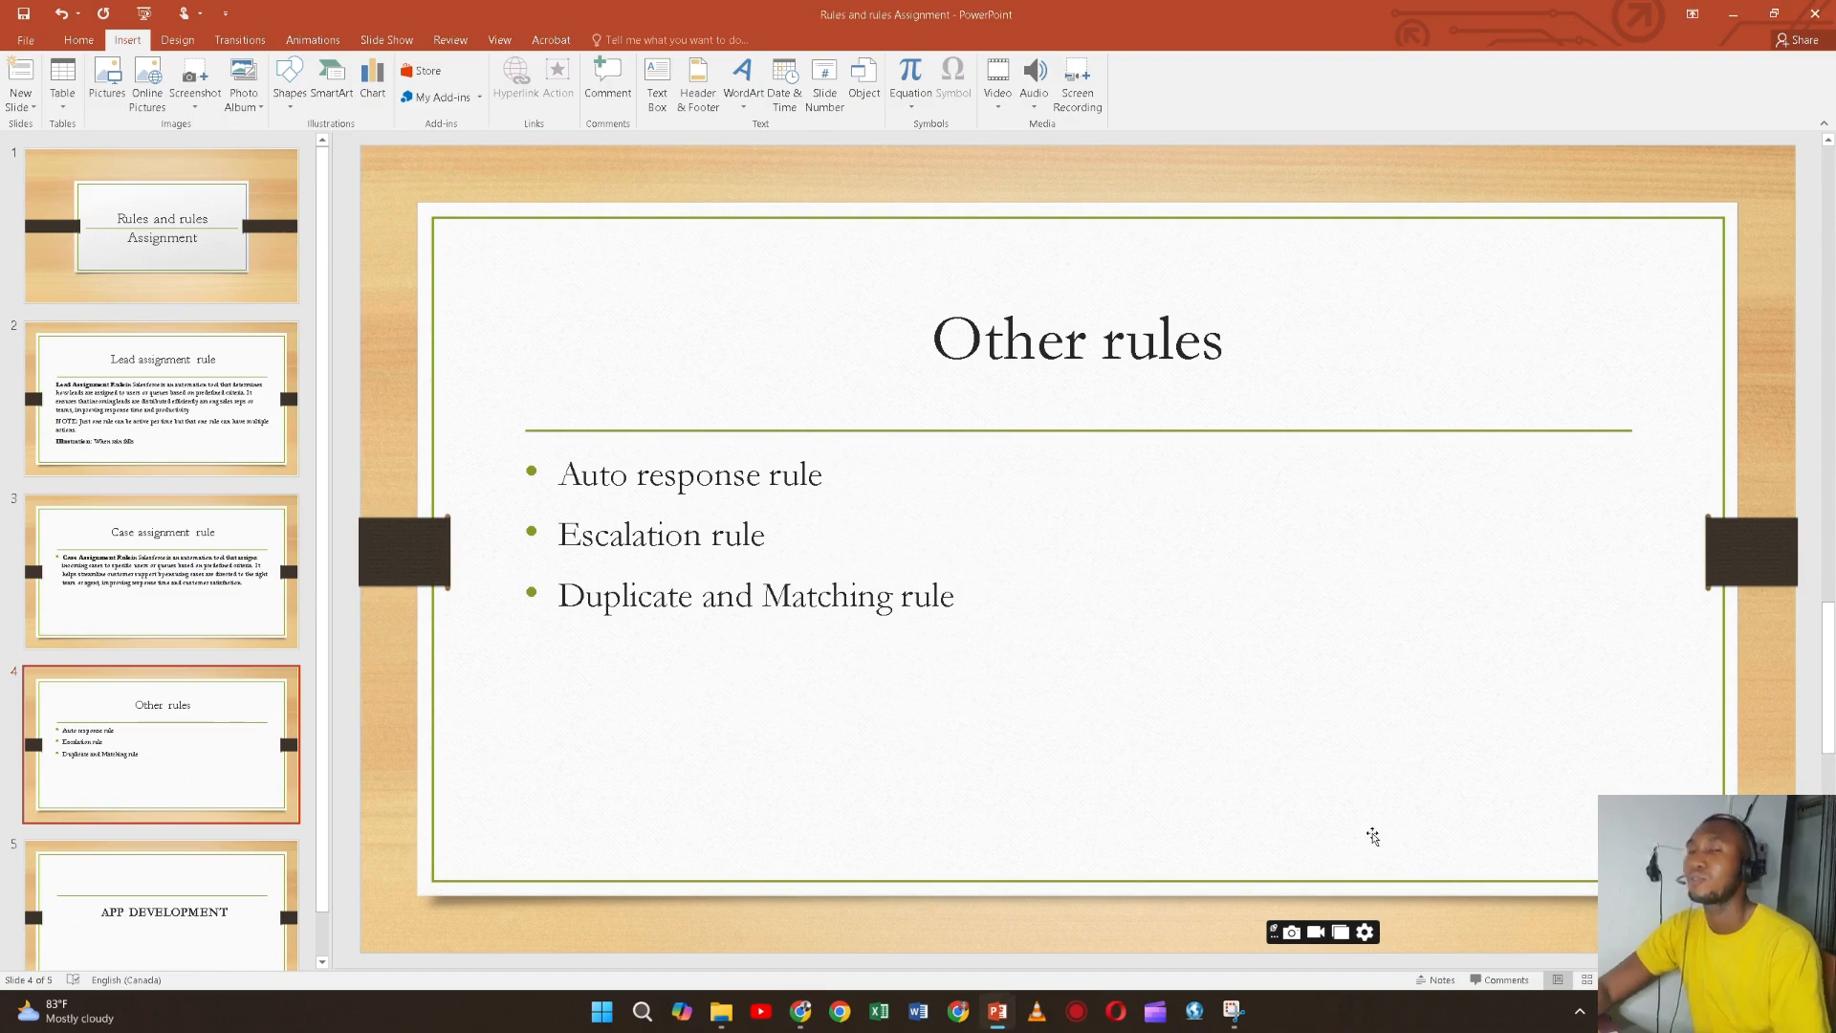
key("alt+Tab")
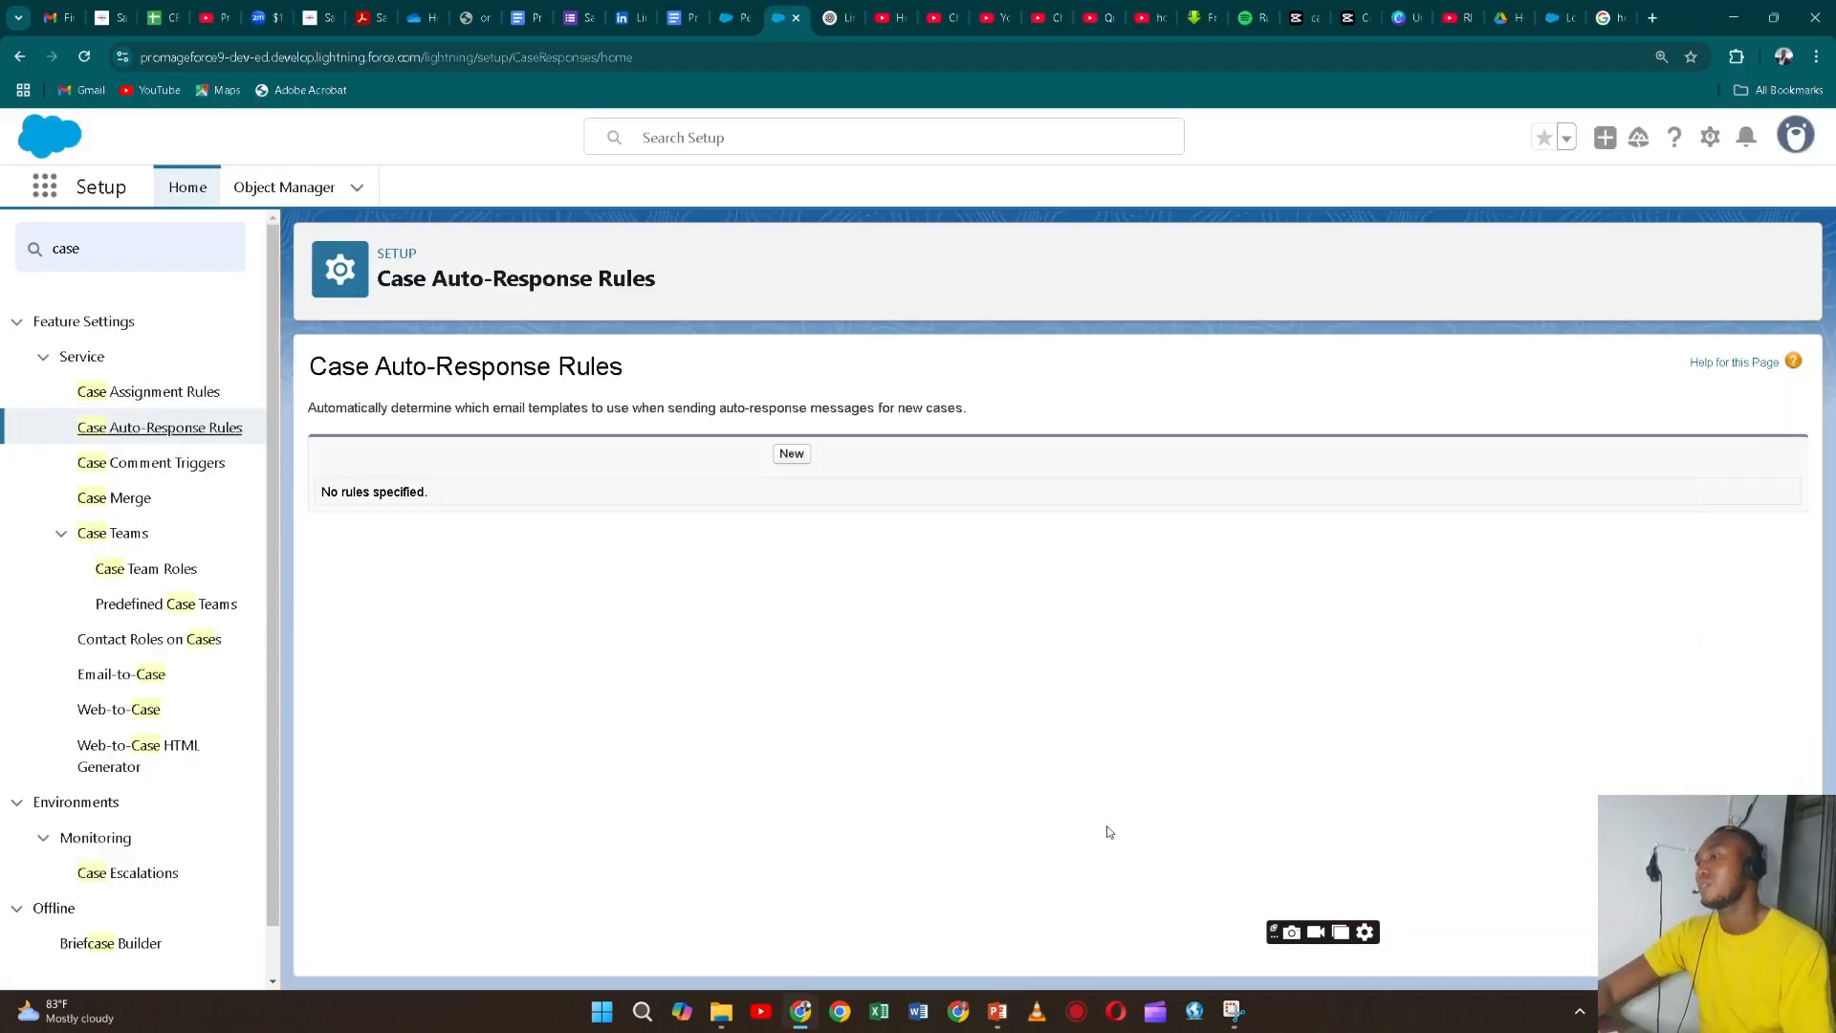
left_click(178, 245)
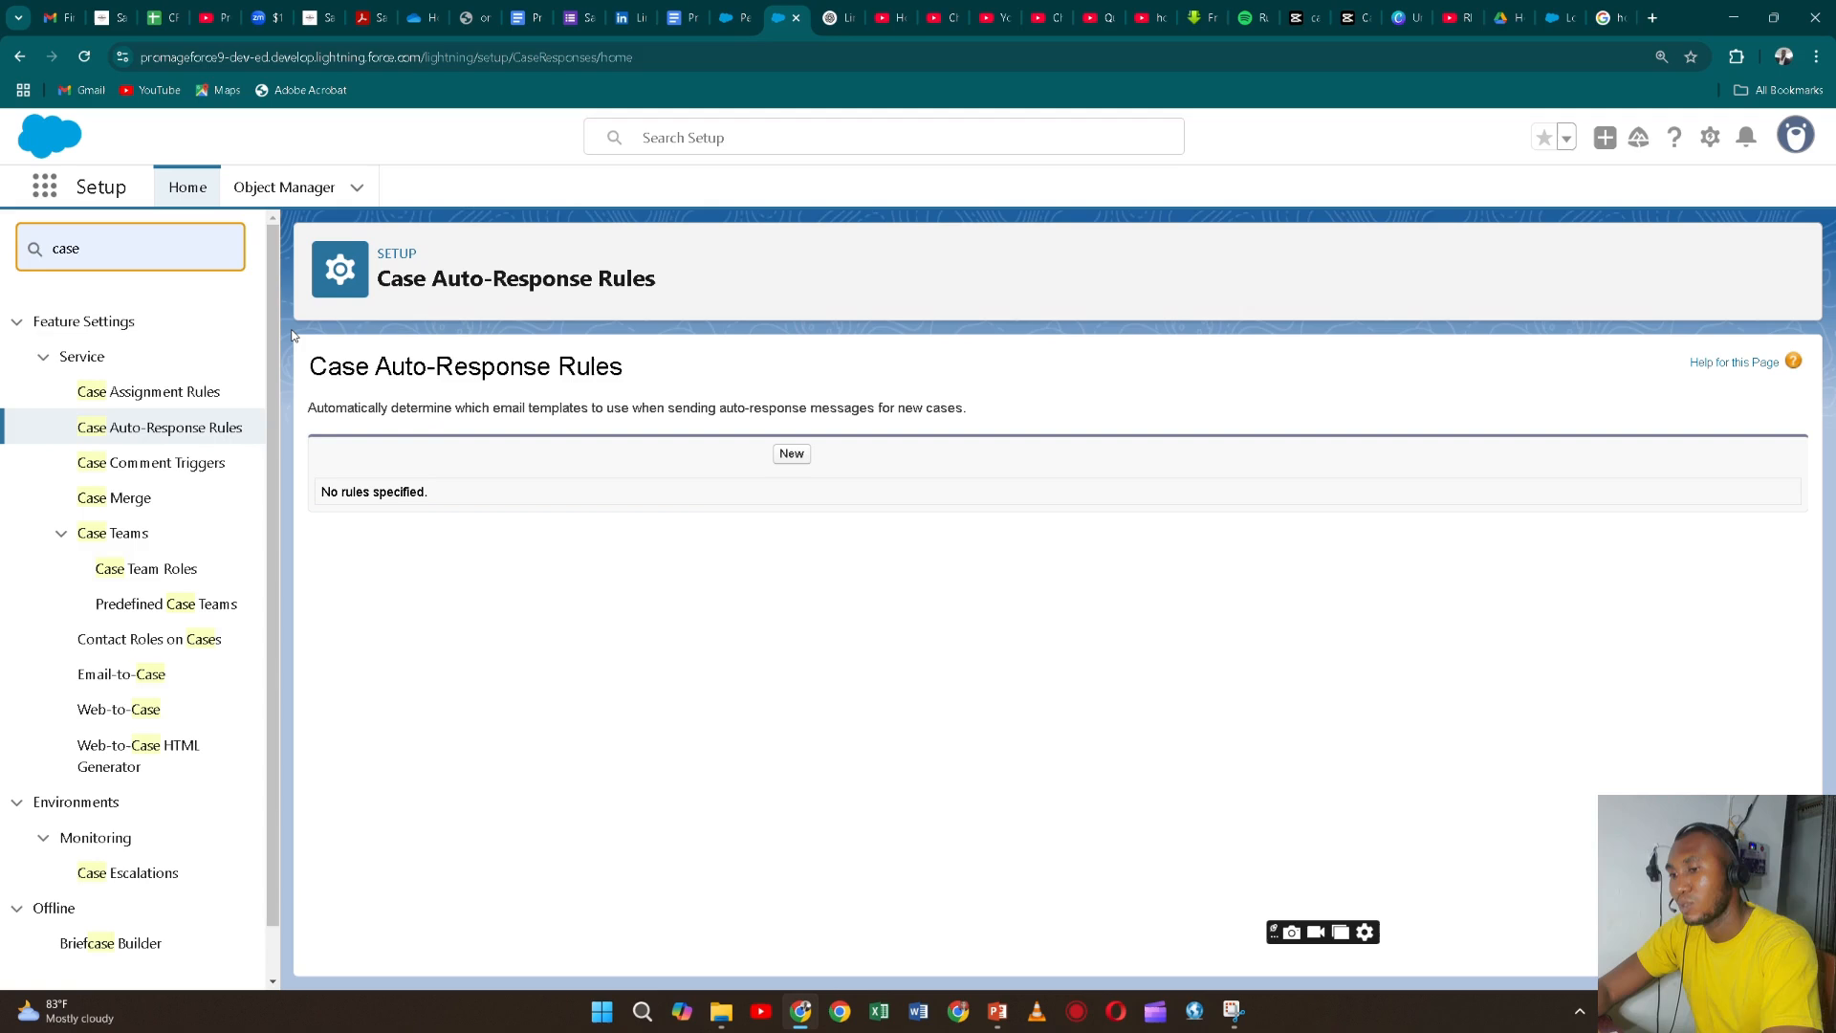
key("BackSpace")
key("BackSpace")
key("BackSpace")
key("BackSpace")
type("E")
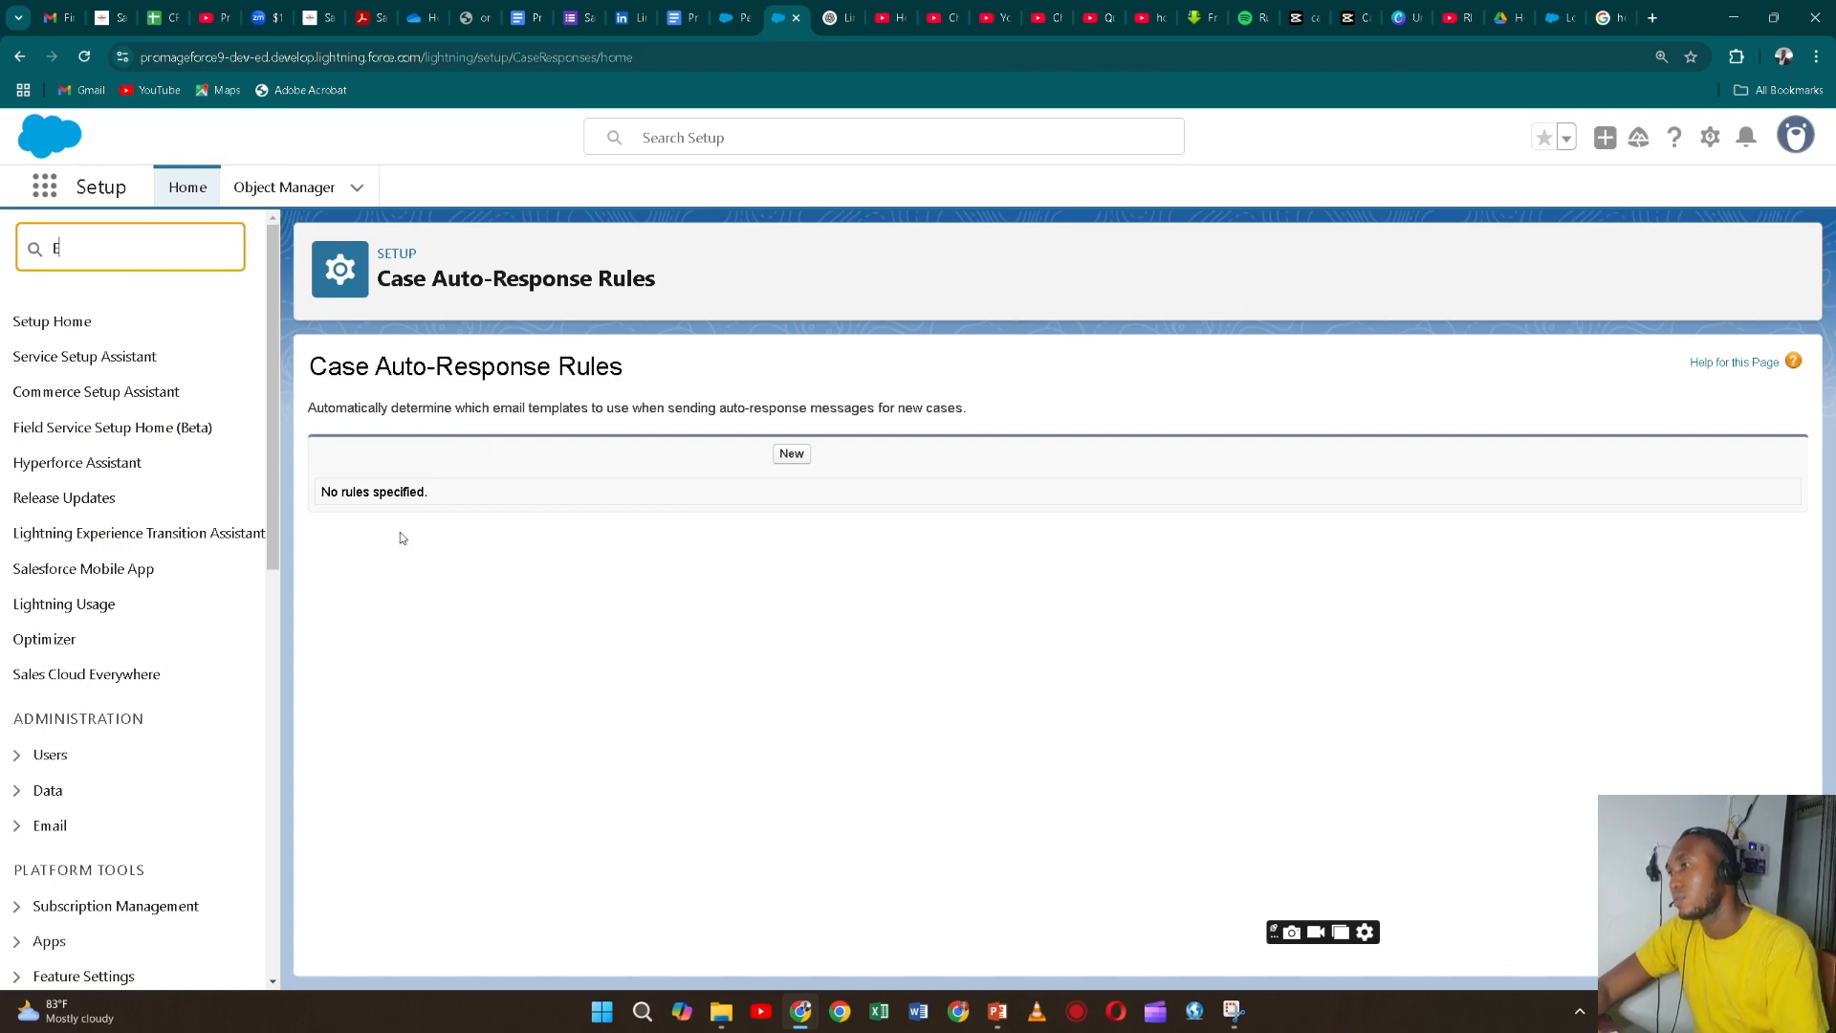
type("scalatio")
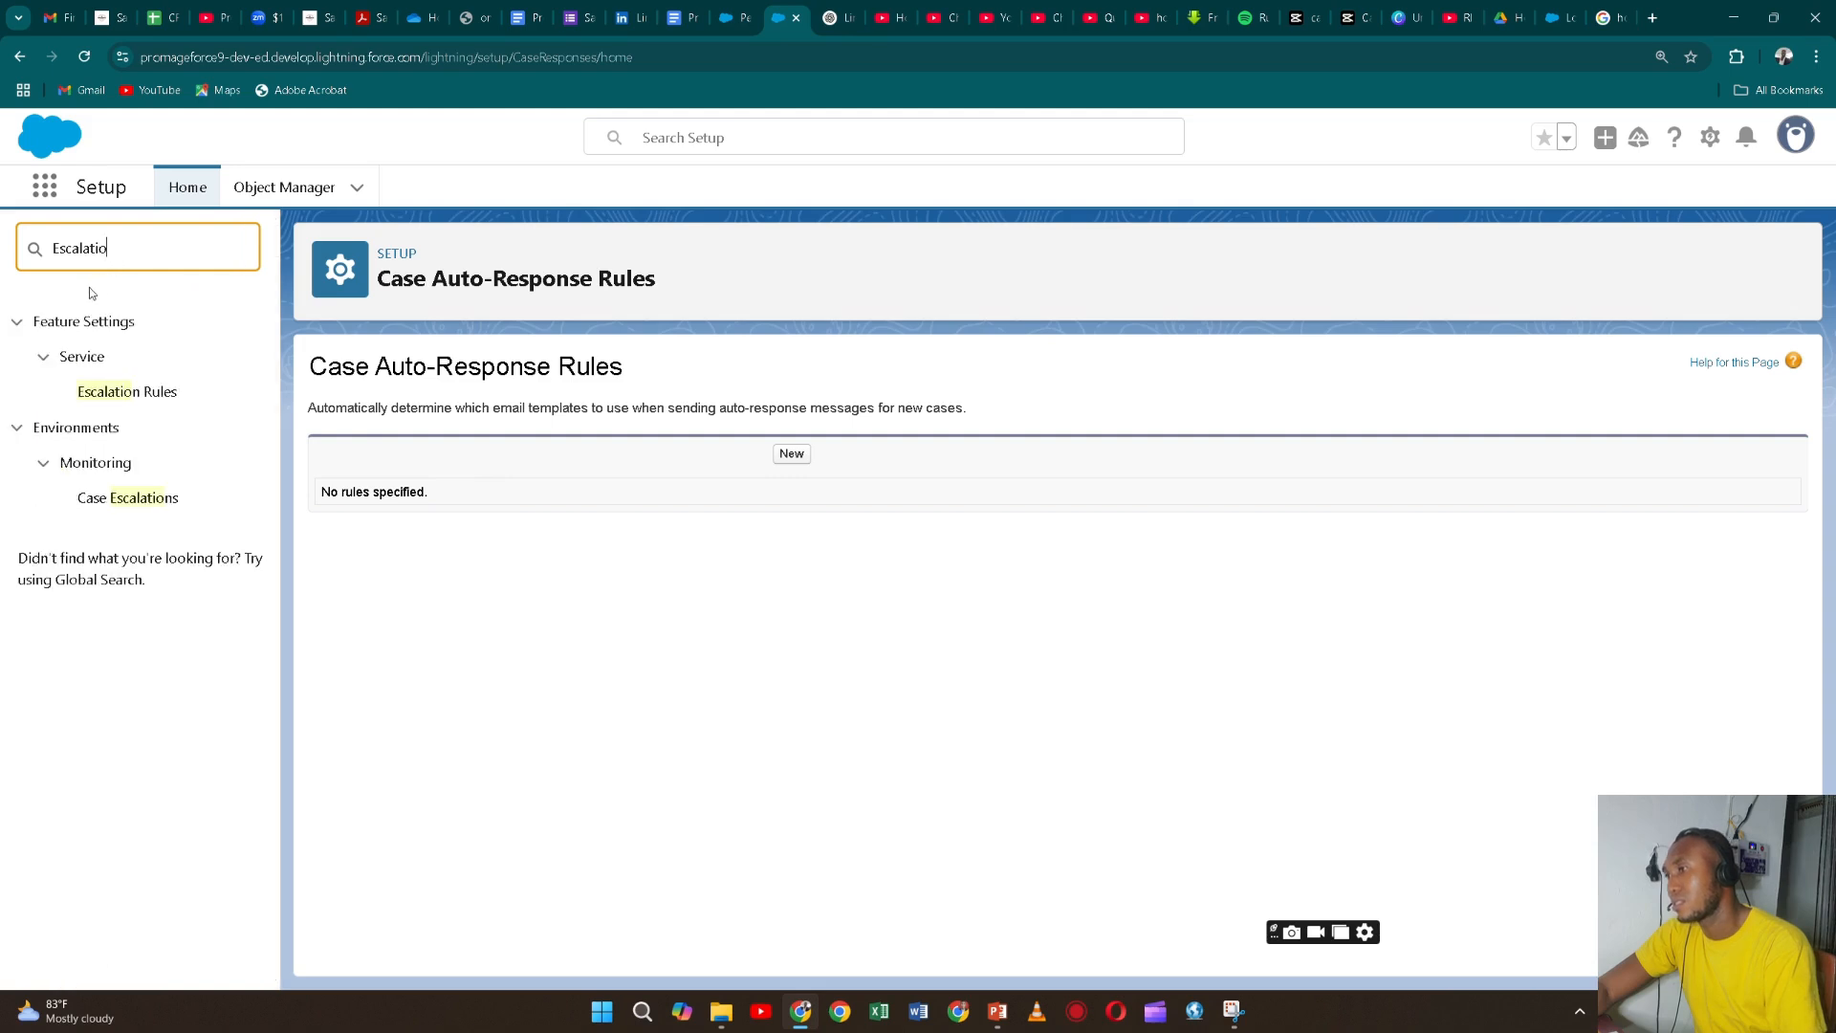
left_click(126, 391)
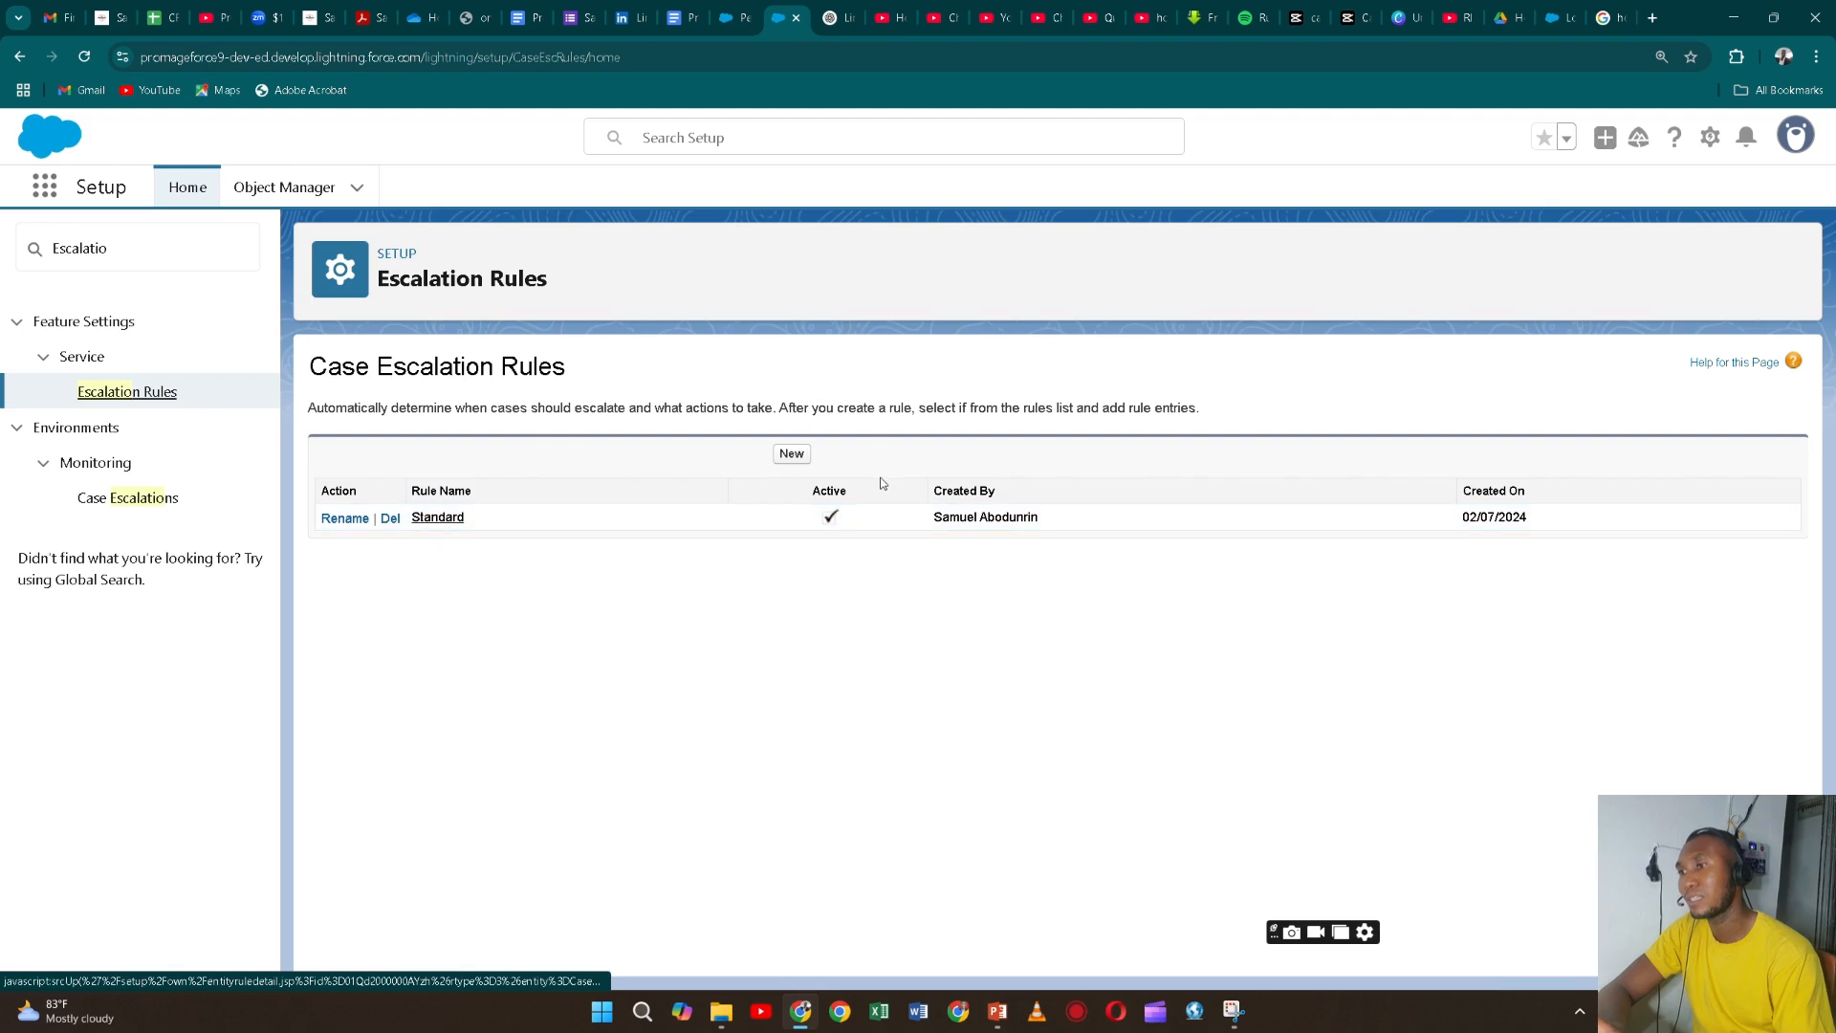
- Create and save a case escalation rule named "Escalation 1", leaving it inactive
left_click(792, 455)
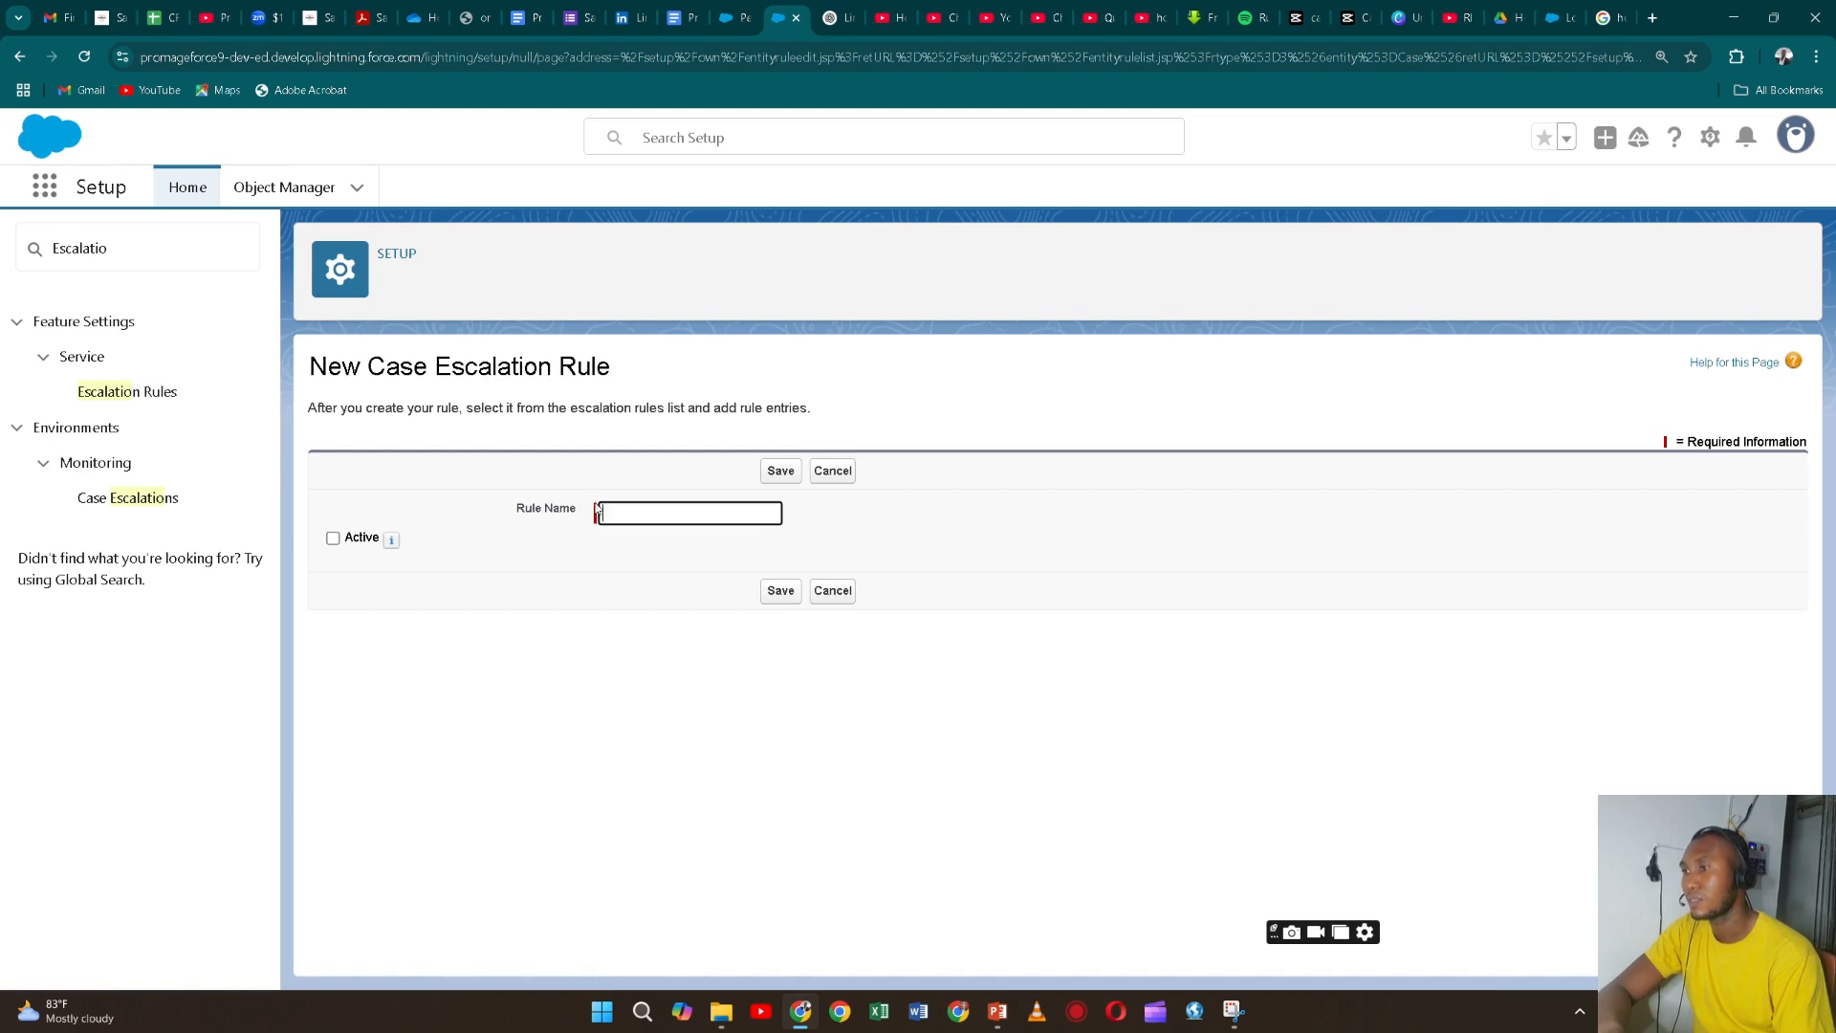
left_click(636, 511)
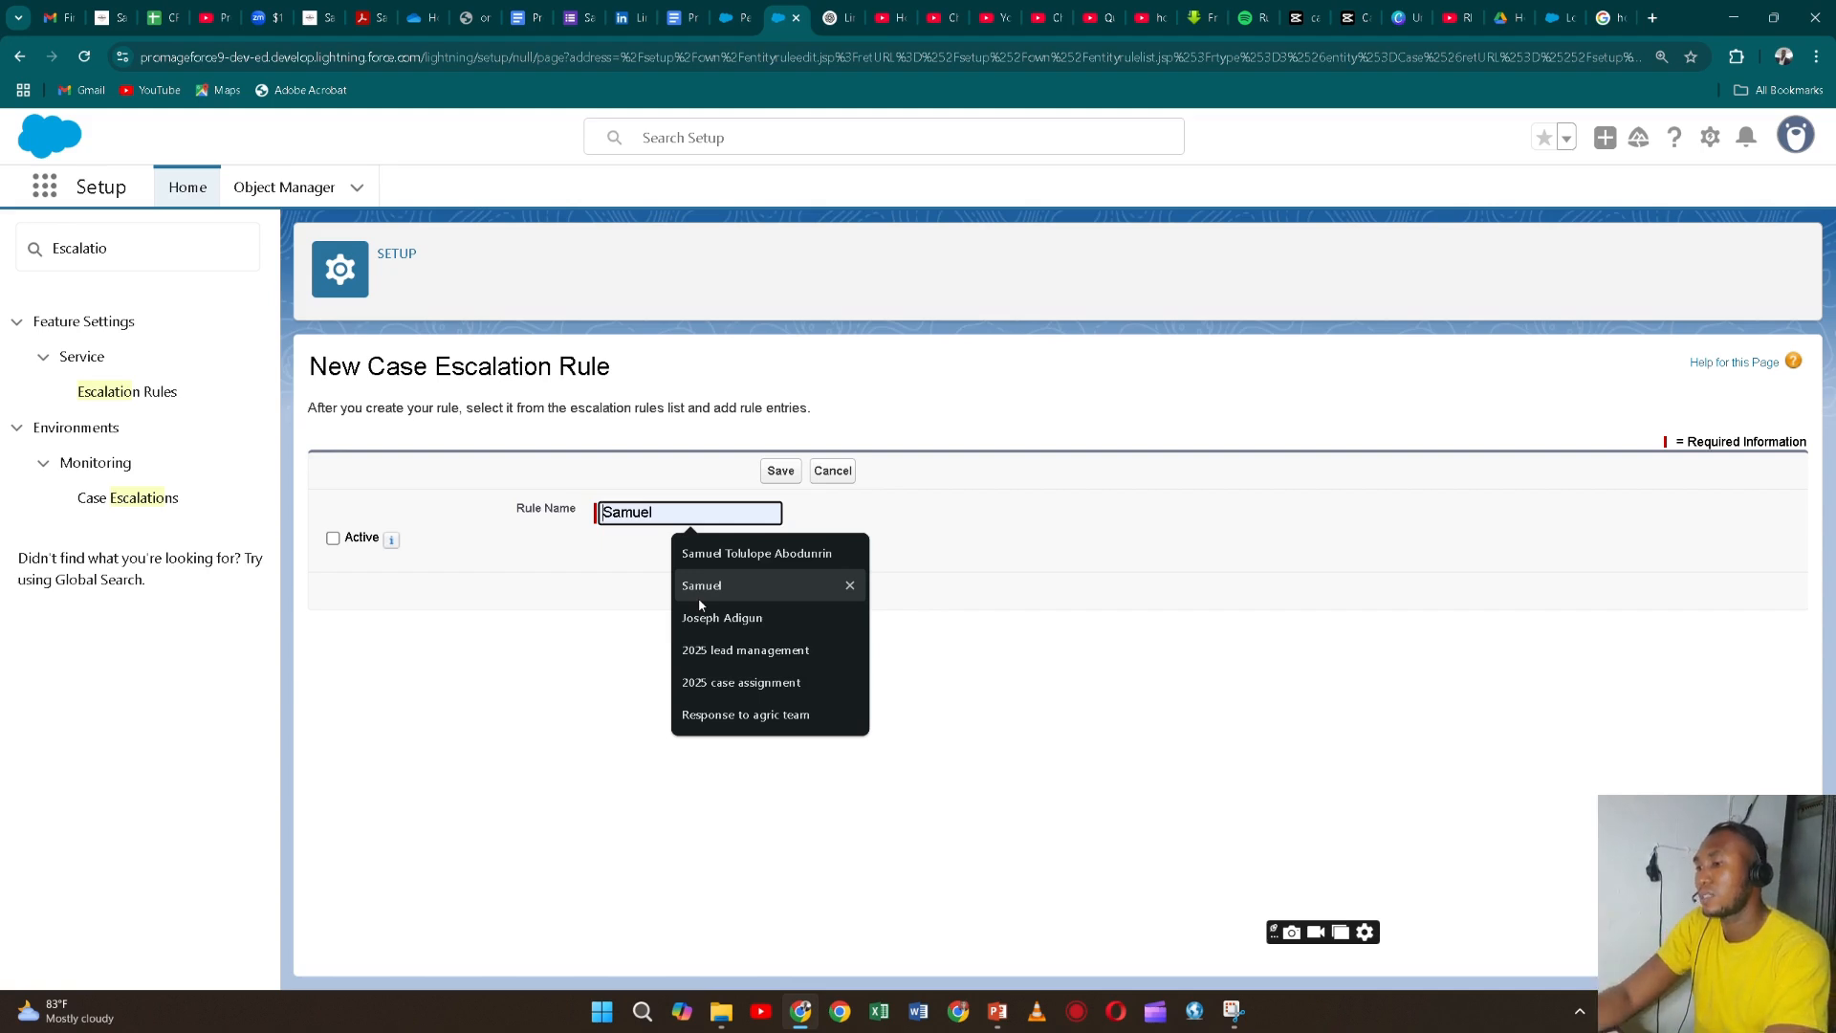
key("Escape")
type("Escalation 1")
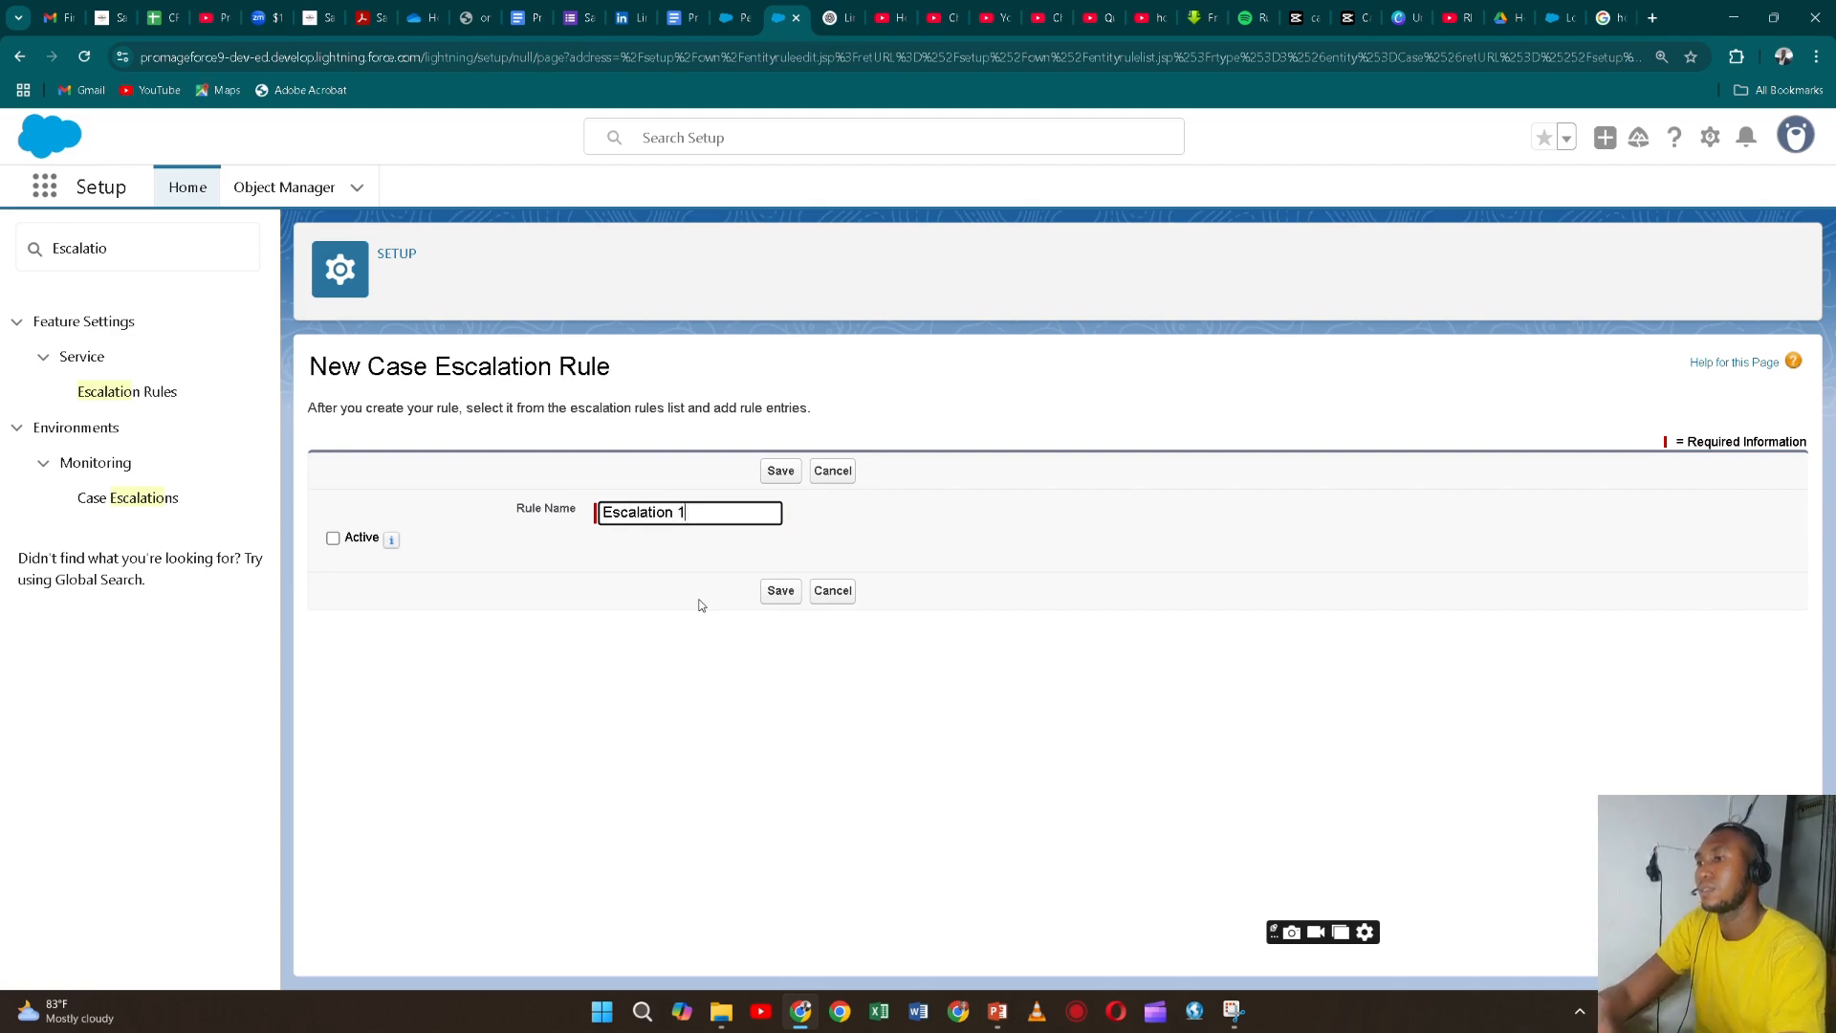
left_click(780, 592)
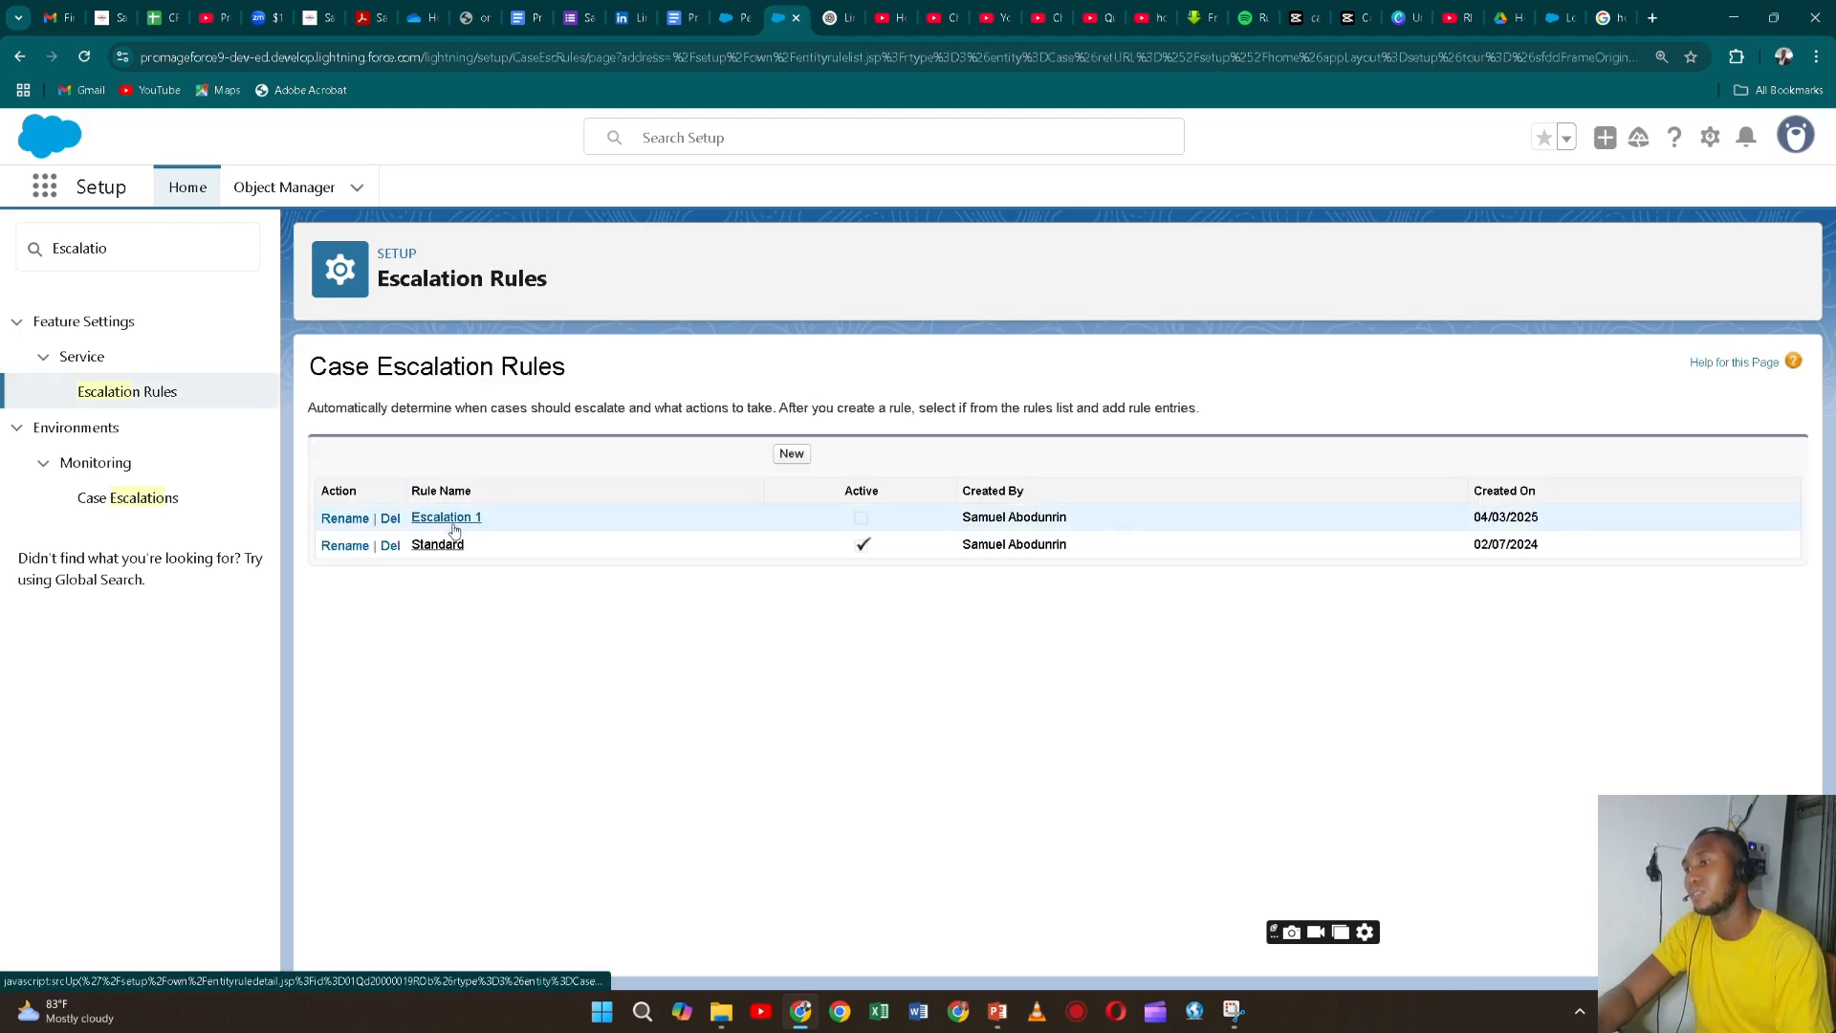
- Start a new rule entry for Escalation 1 and choose "Set business hours" as its business hours criteria
left_click(450, 518)
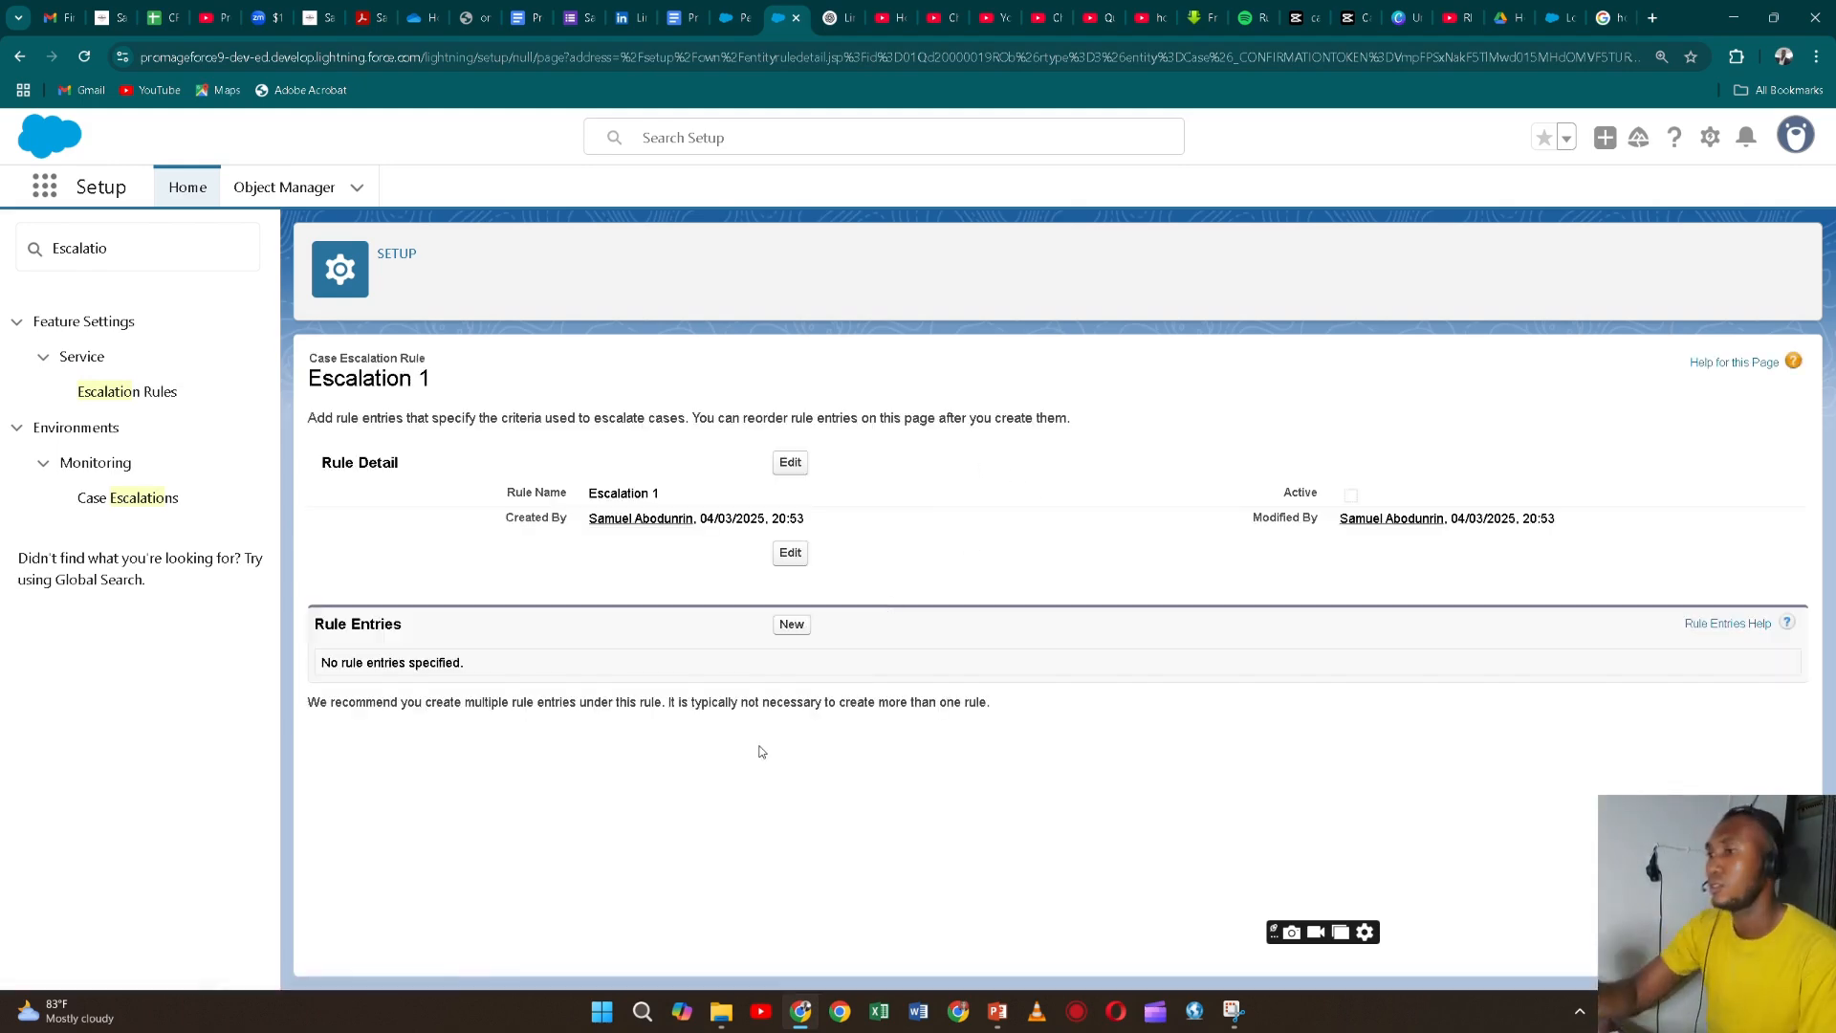
left_click(790, 622)
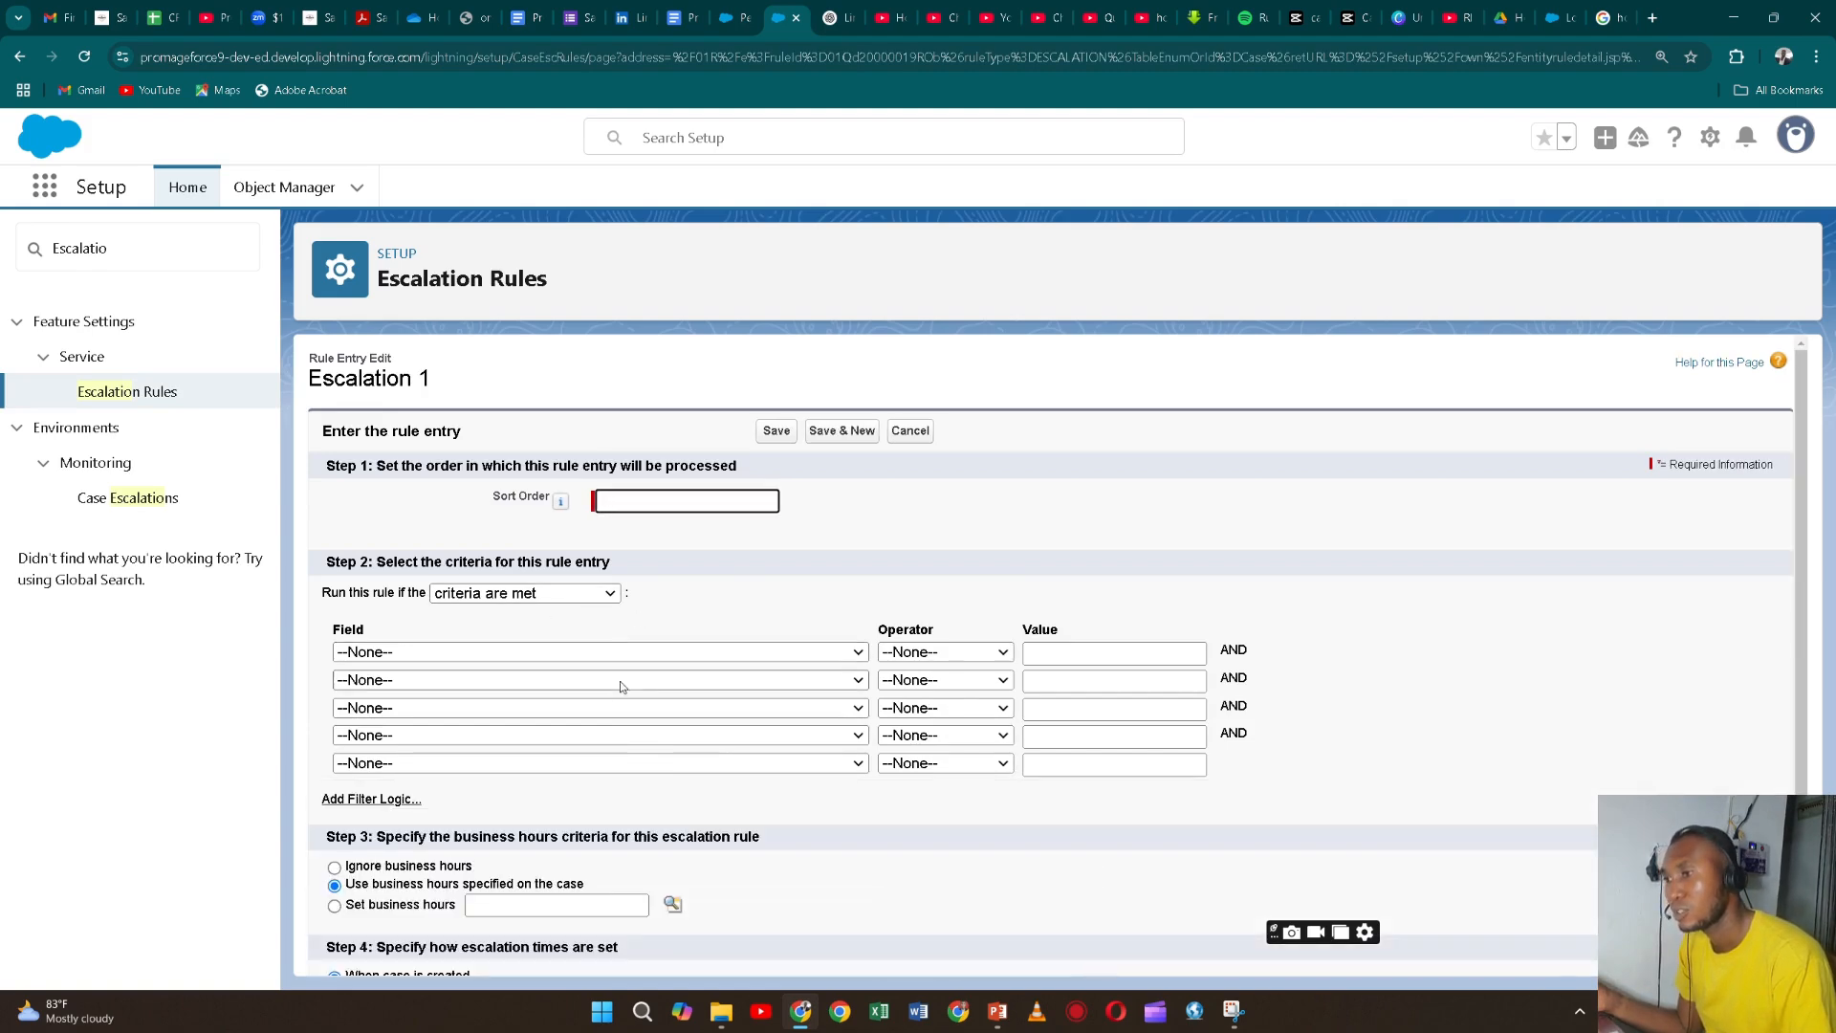
scroll(708, 670, "down", 3)
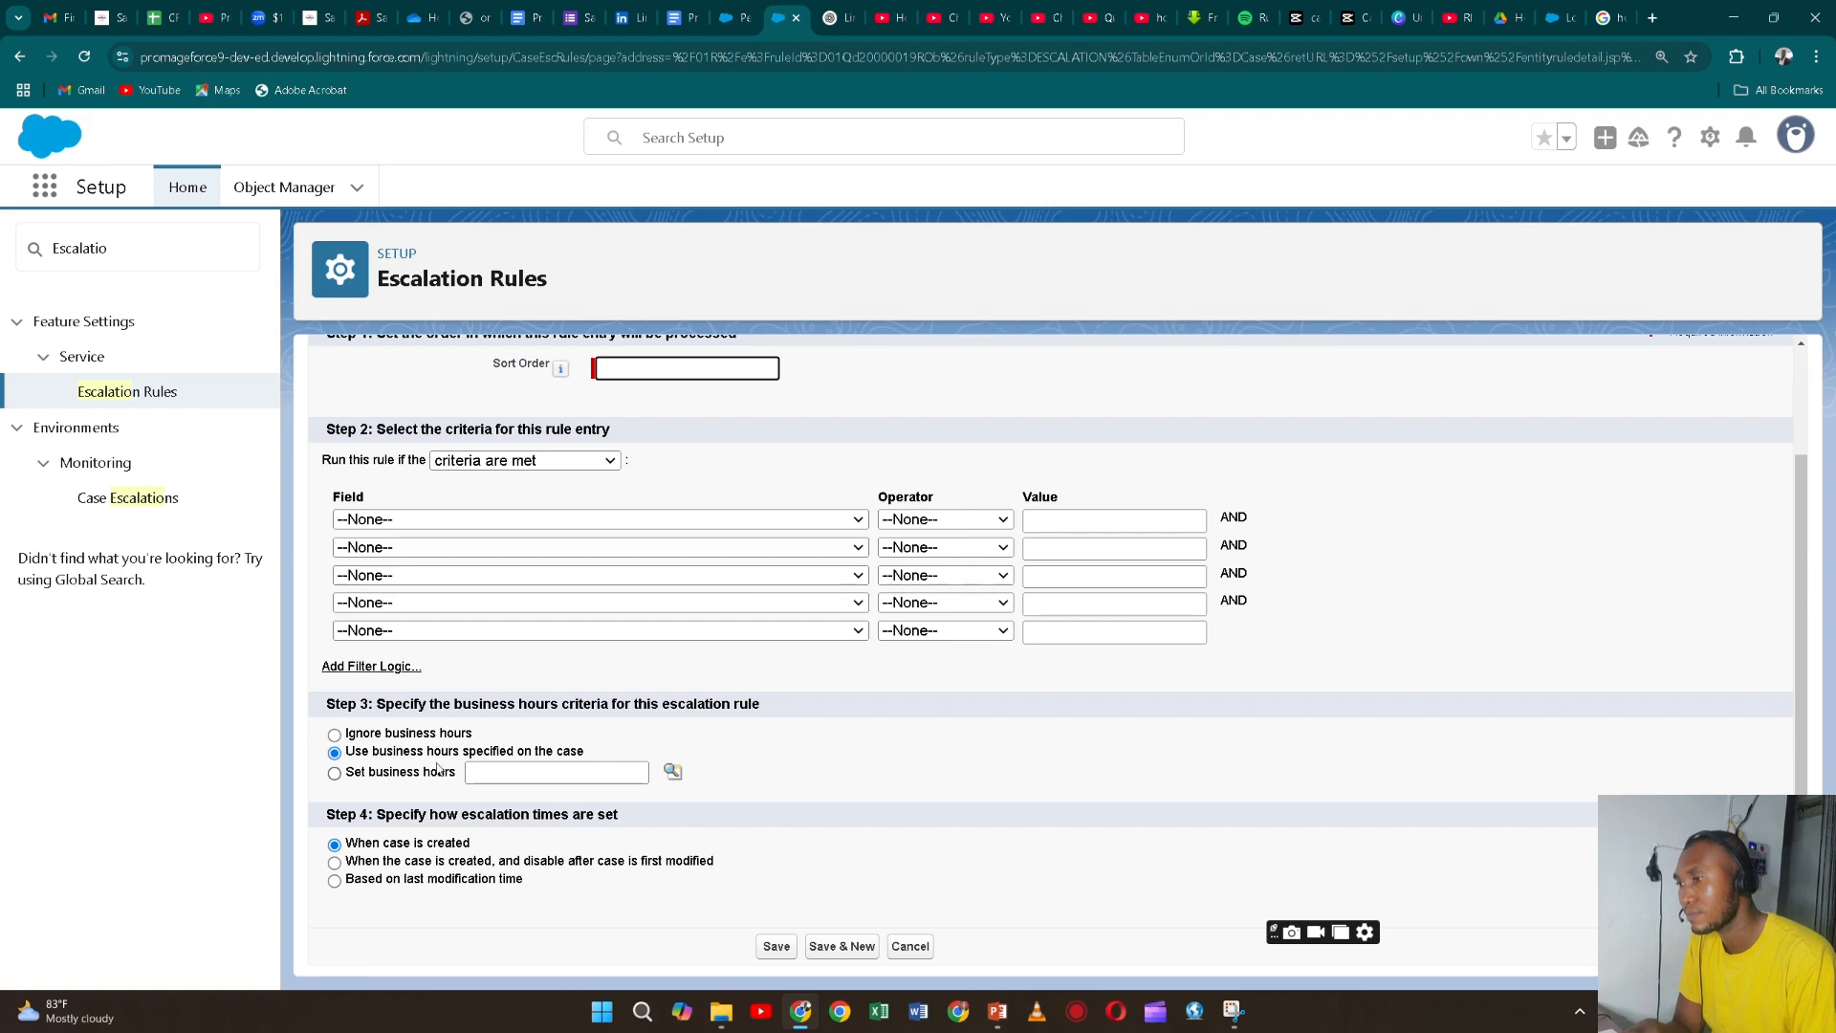
left_click(335, 773)
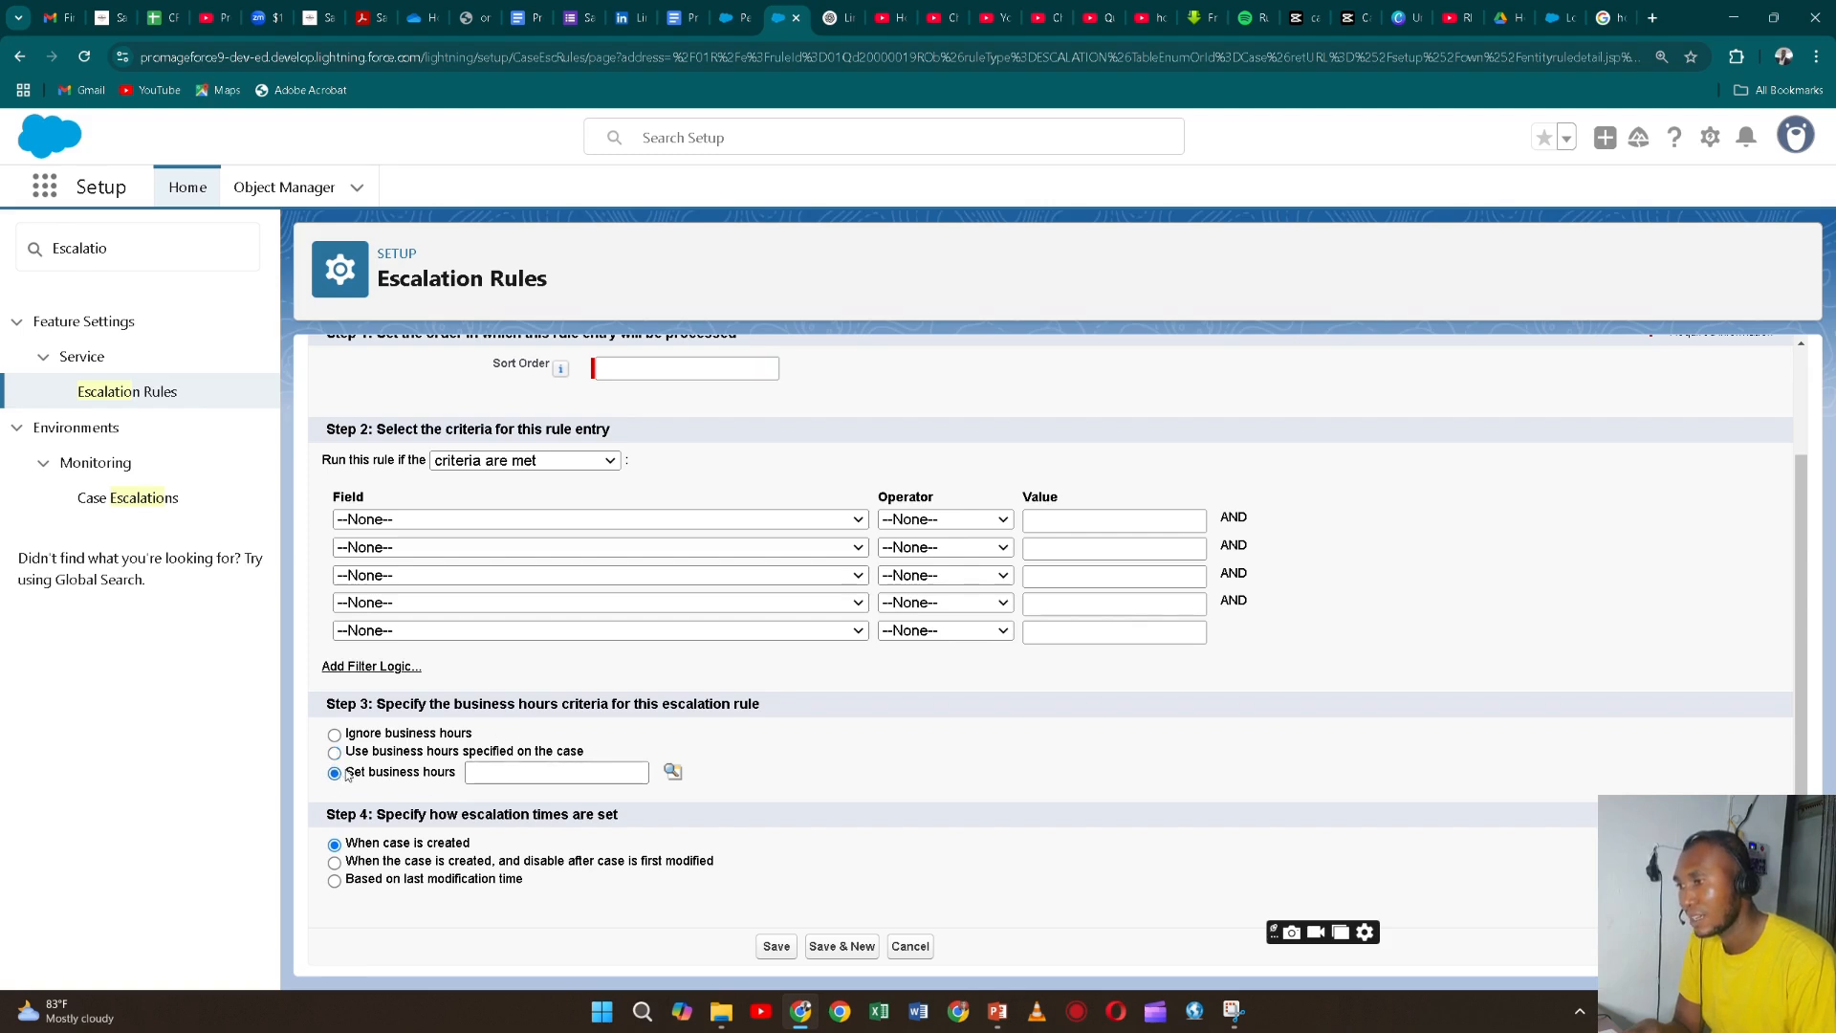
left_click(335, 754)
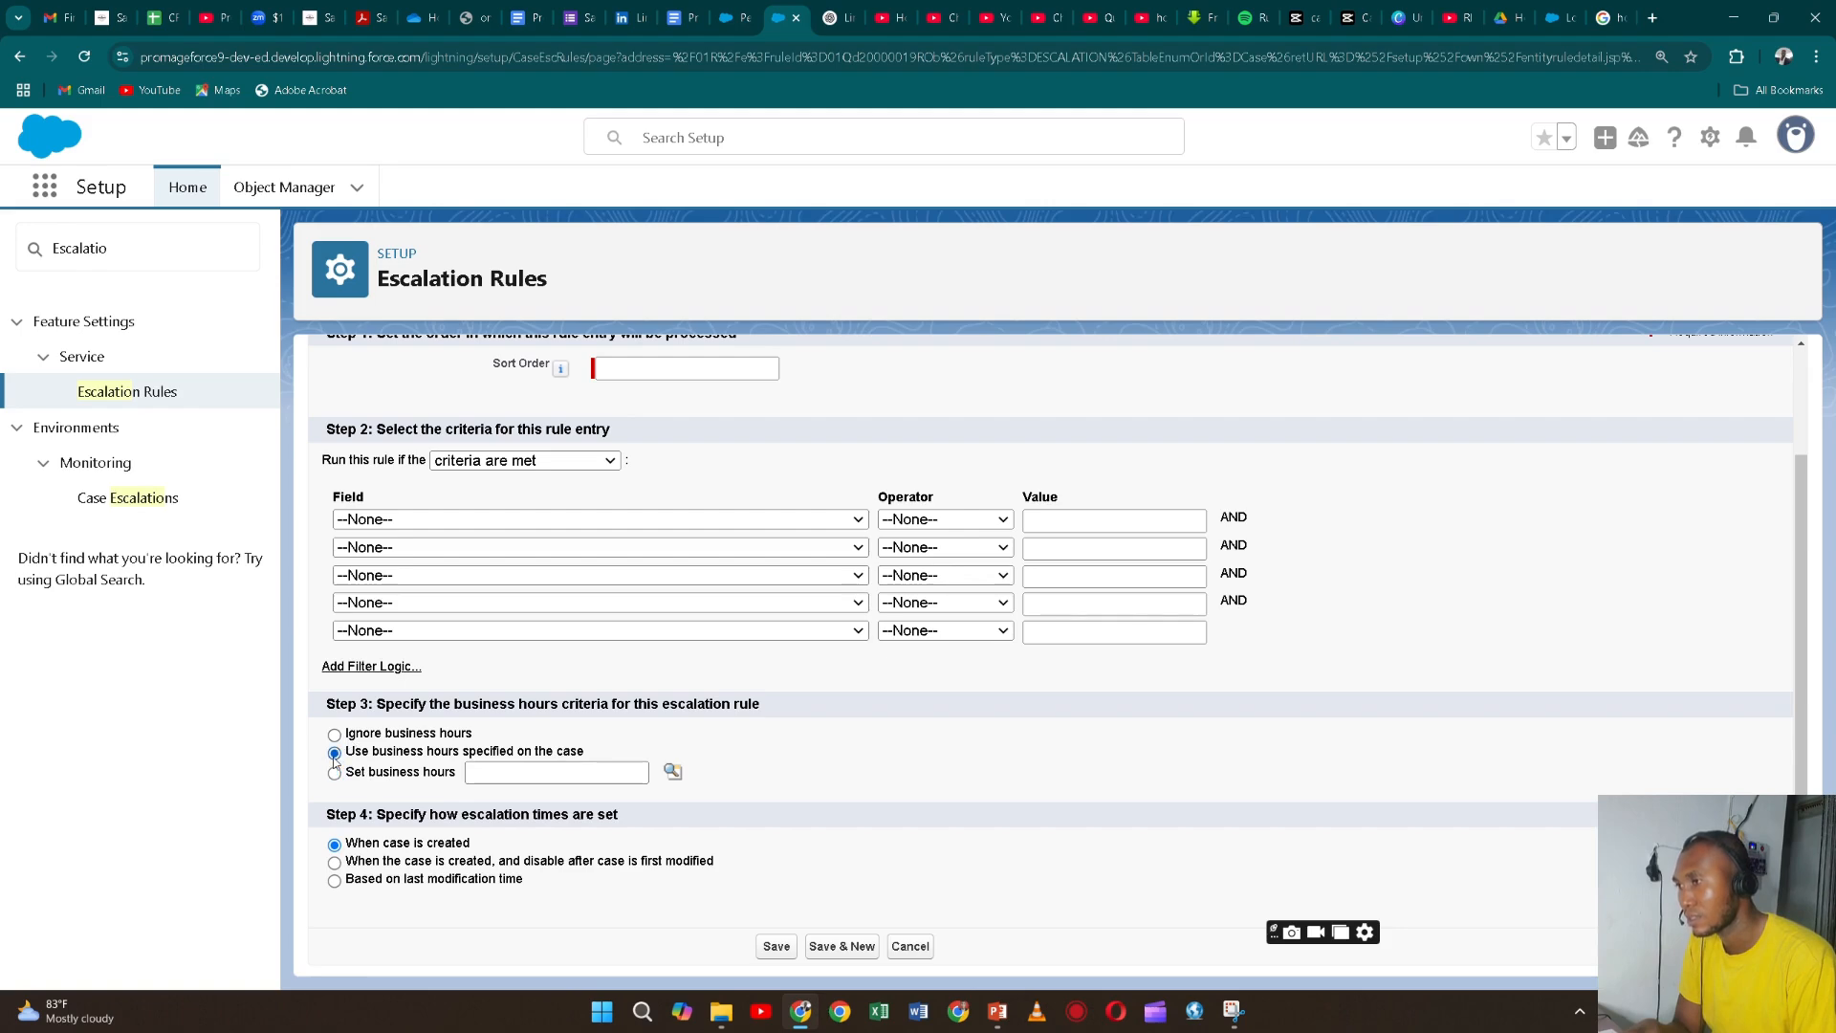
left_click(338, 774)
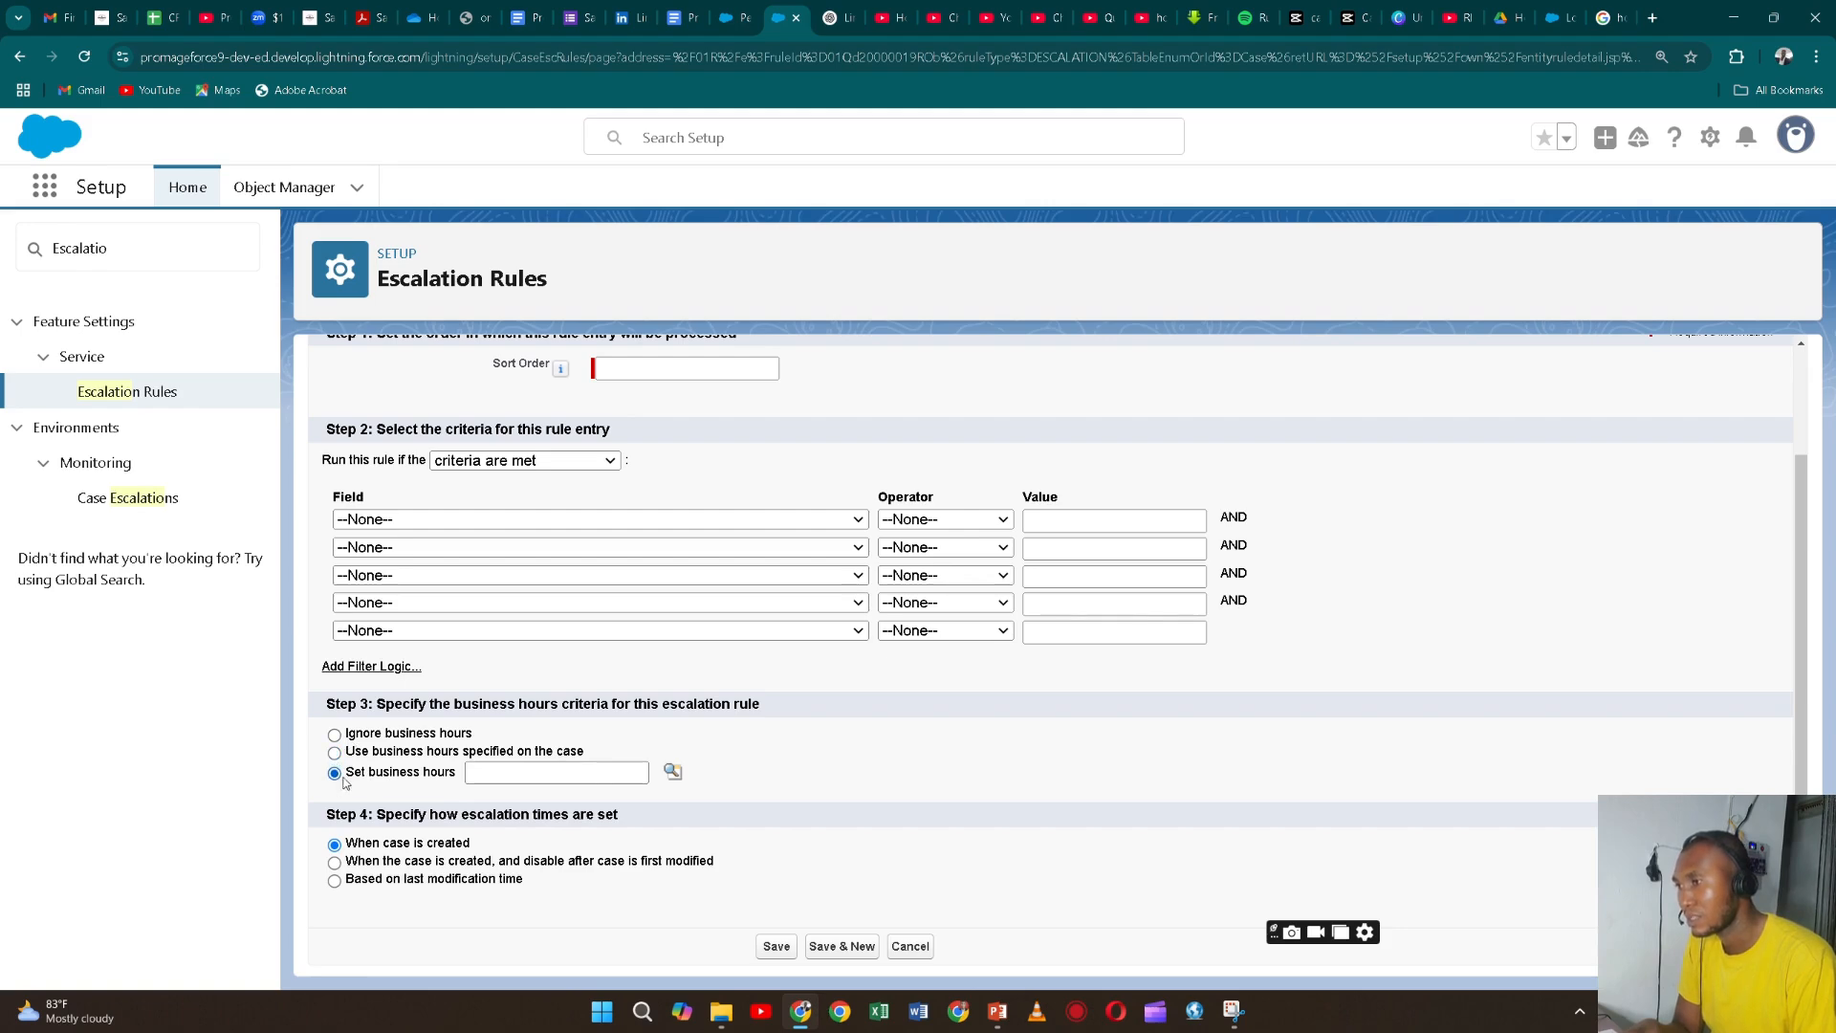
- Change the rule entry's business hours criteria to "Use business hours specified on the case"
left_click(493, 774)
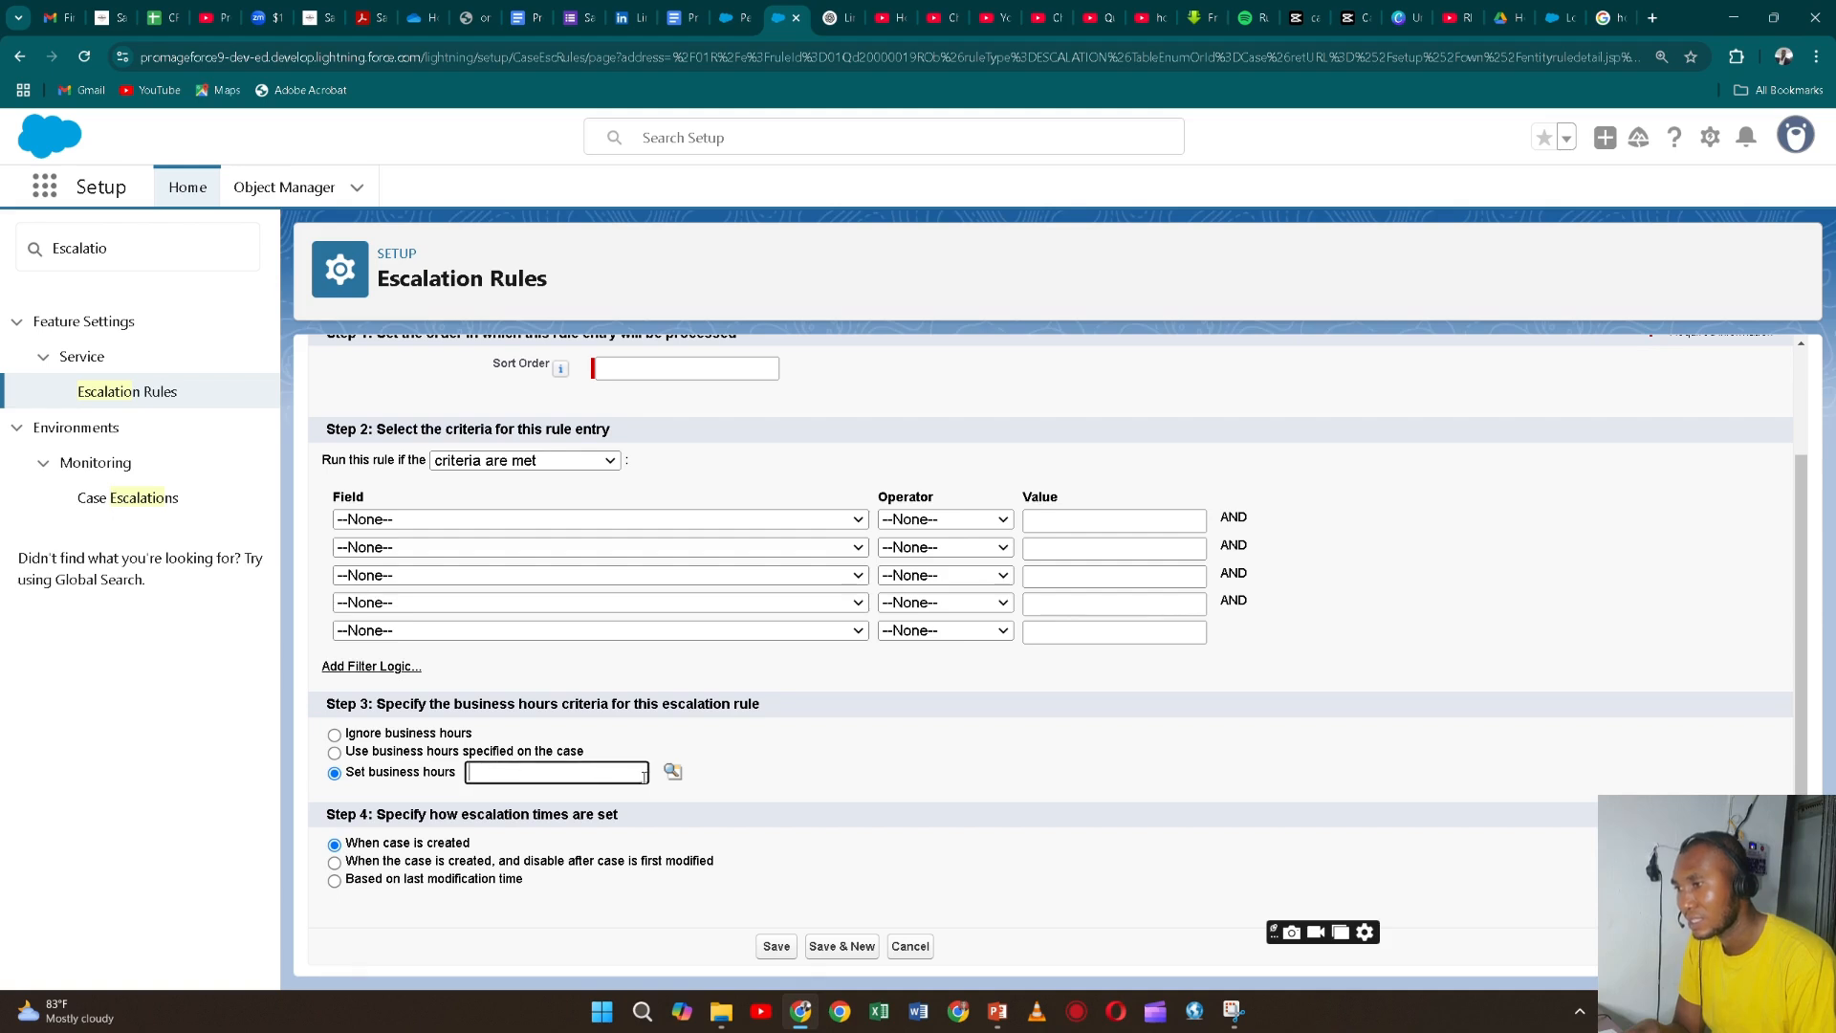
left_click(334, 753)
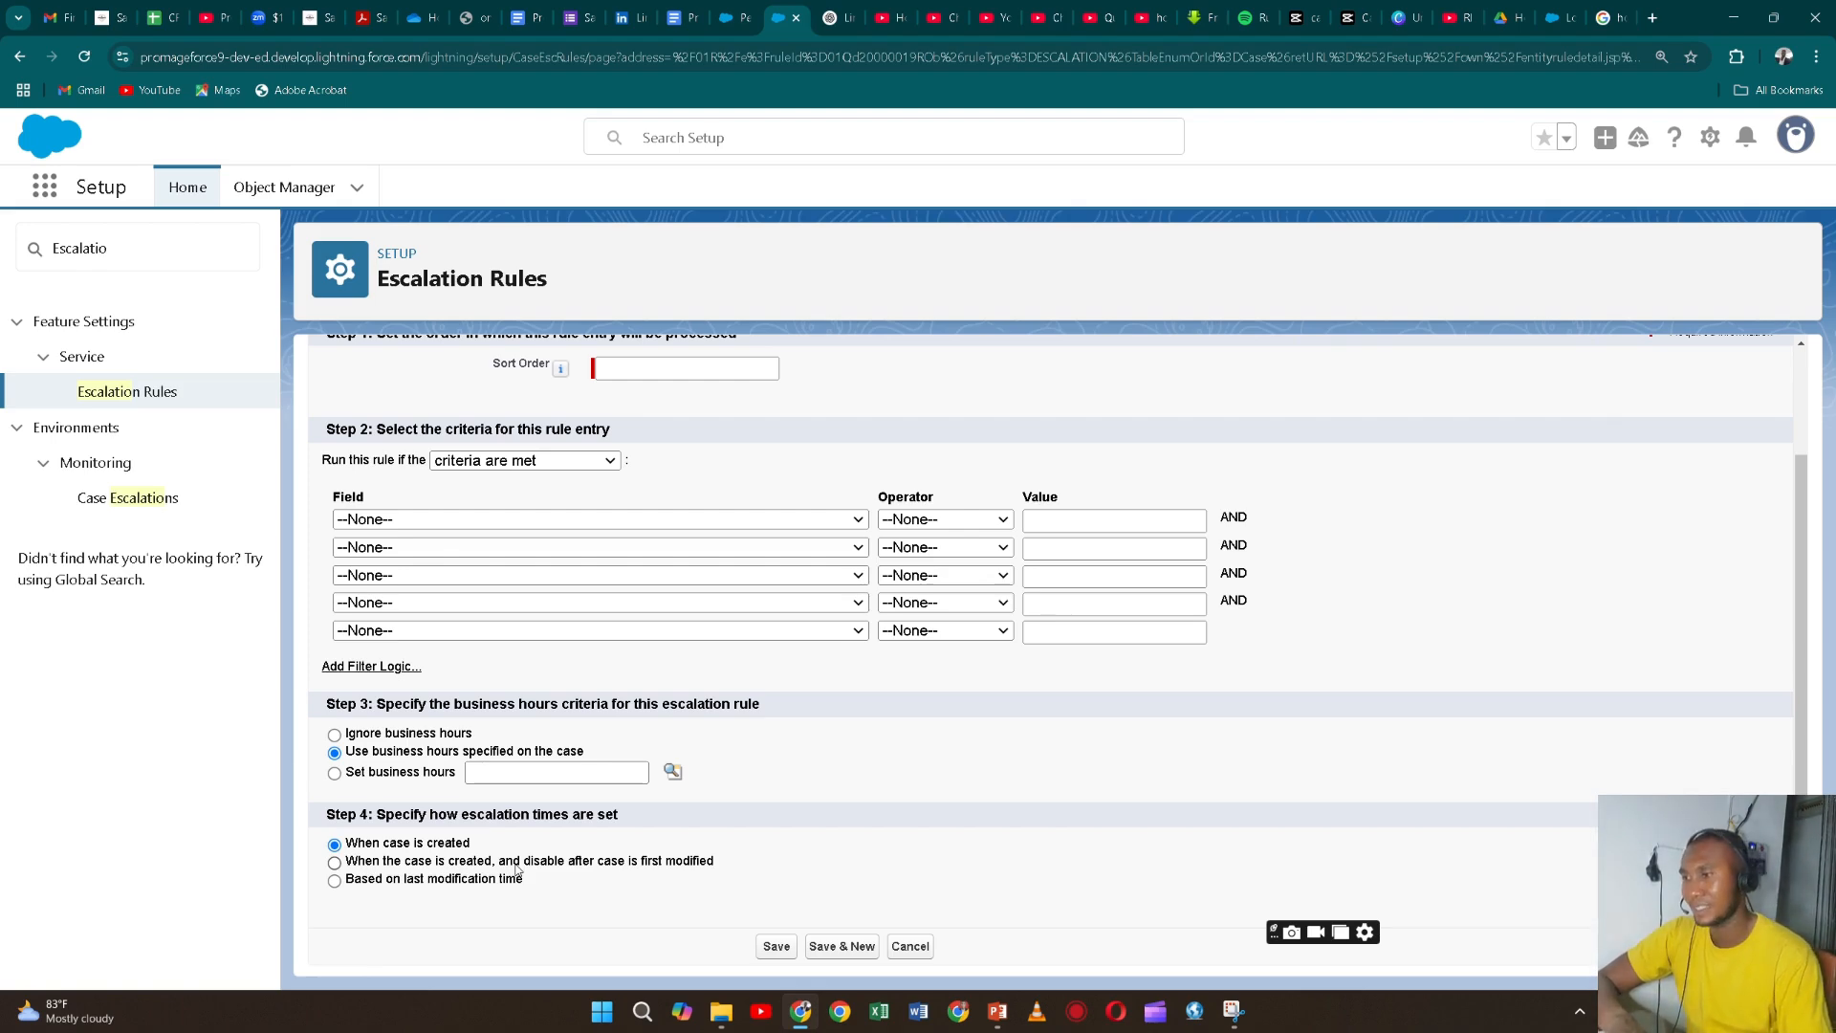
- Switch to the open GIG lead record and review its activity and Chatter feed
left_click(738, 17)
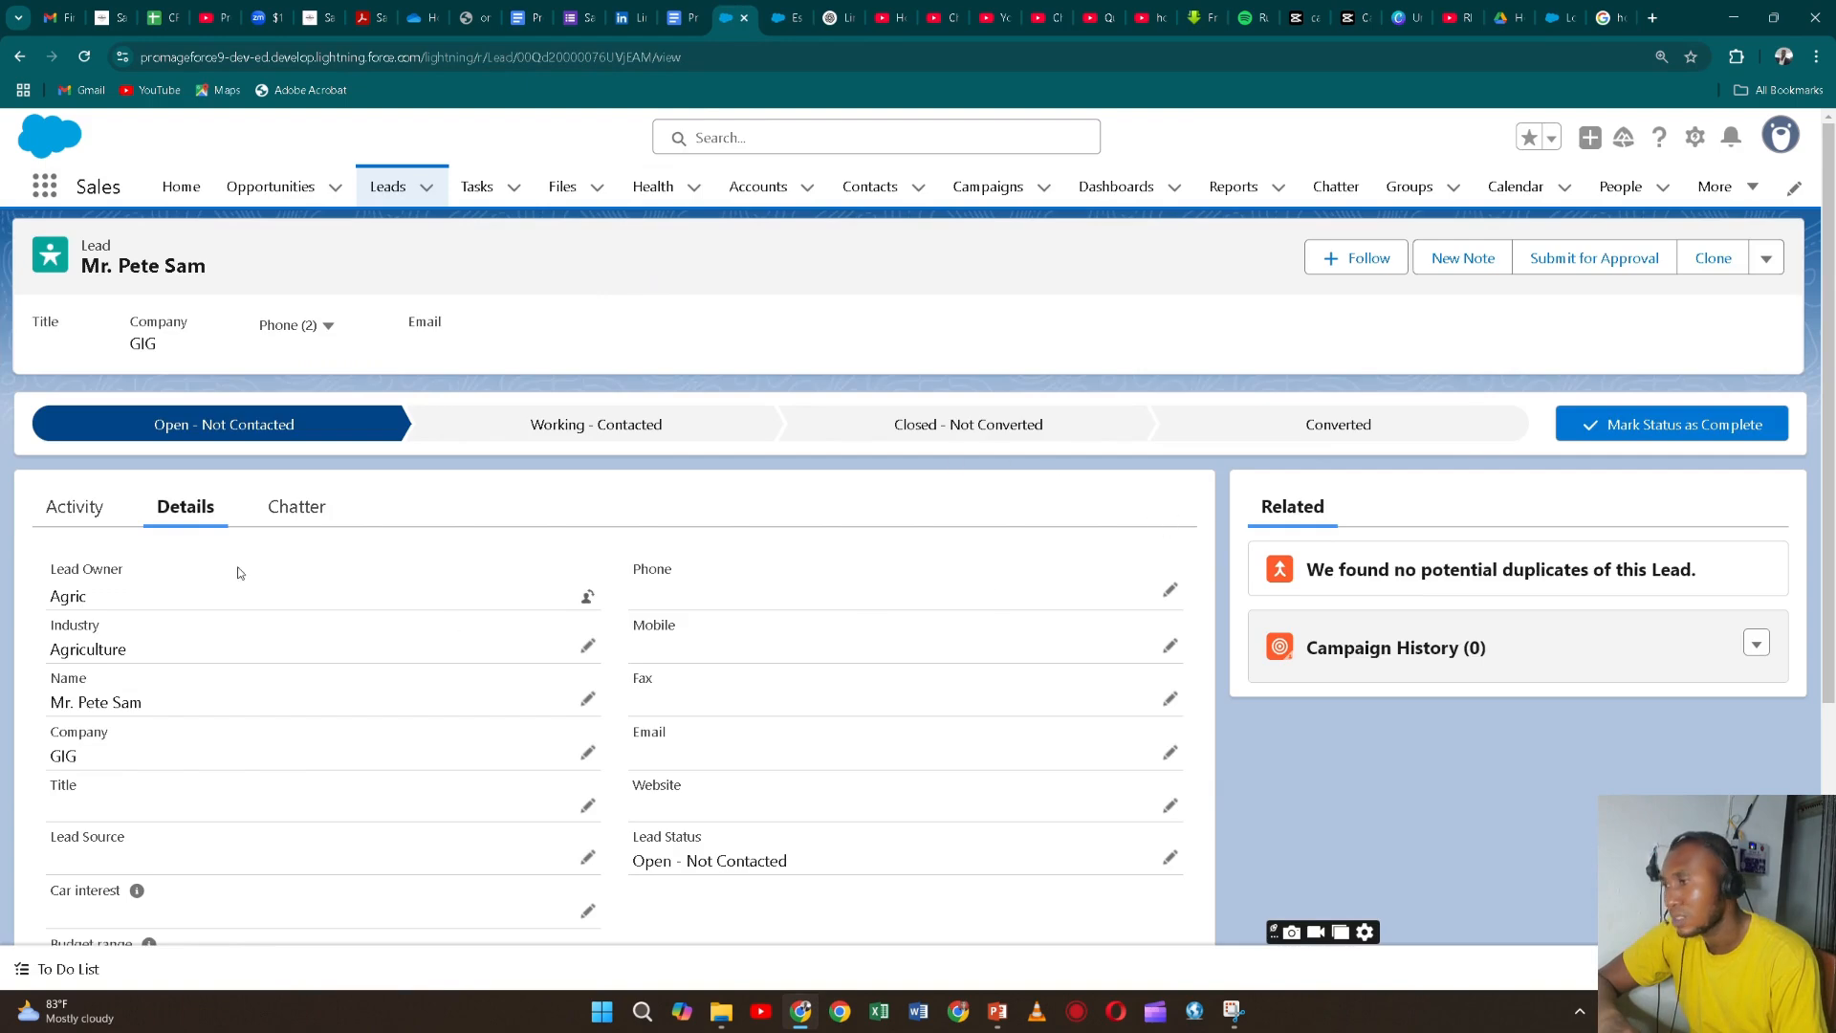
left_click(76, 509)
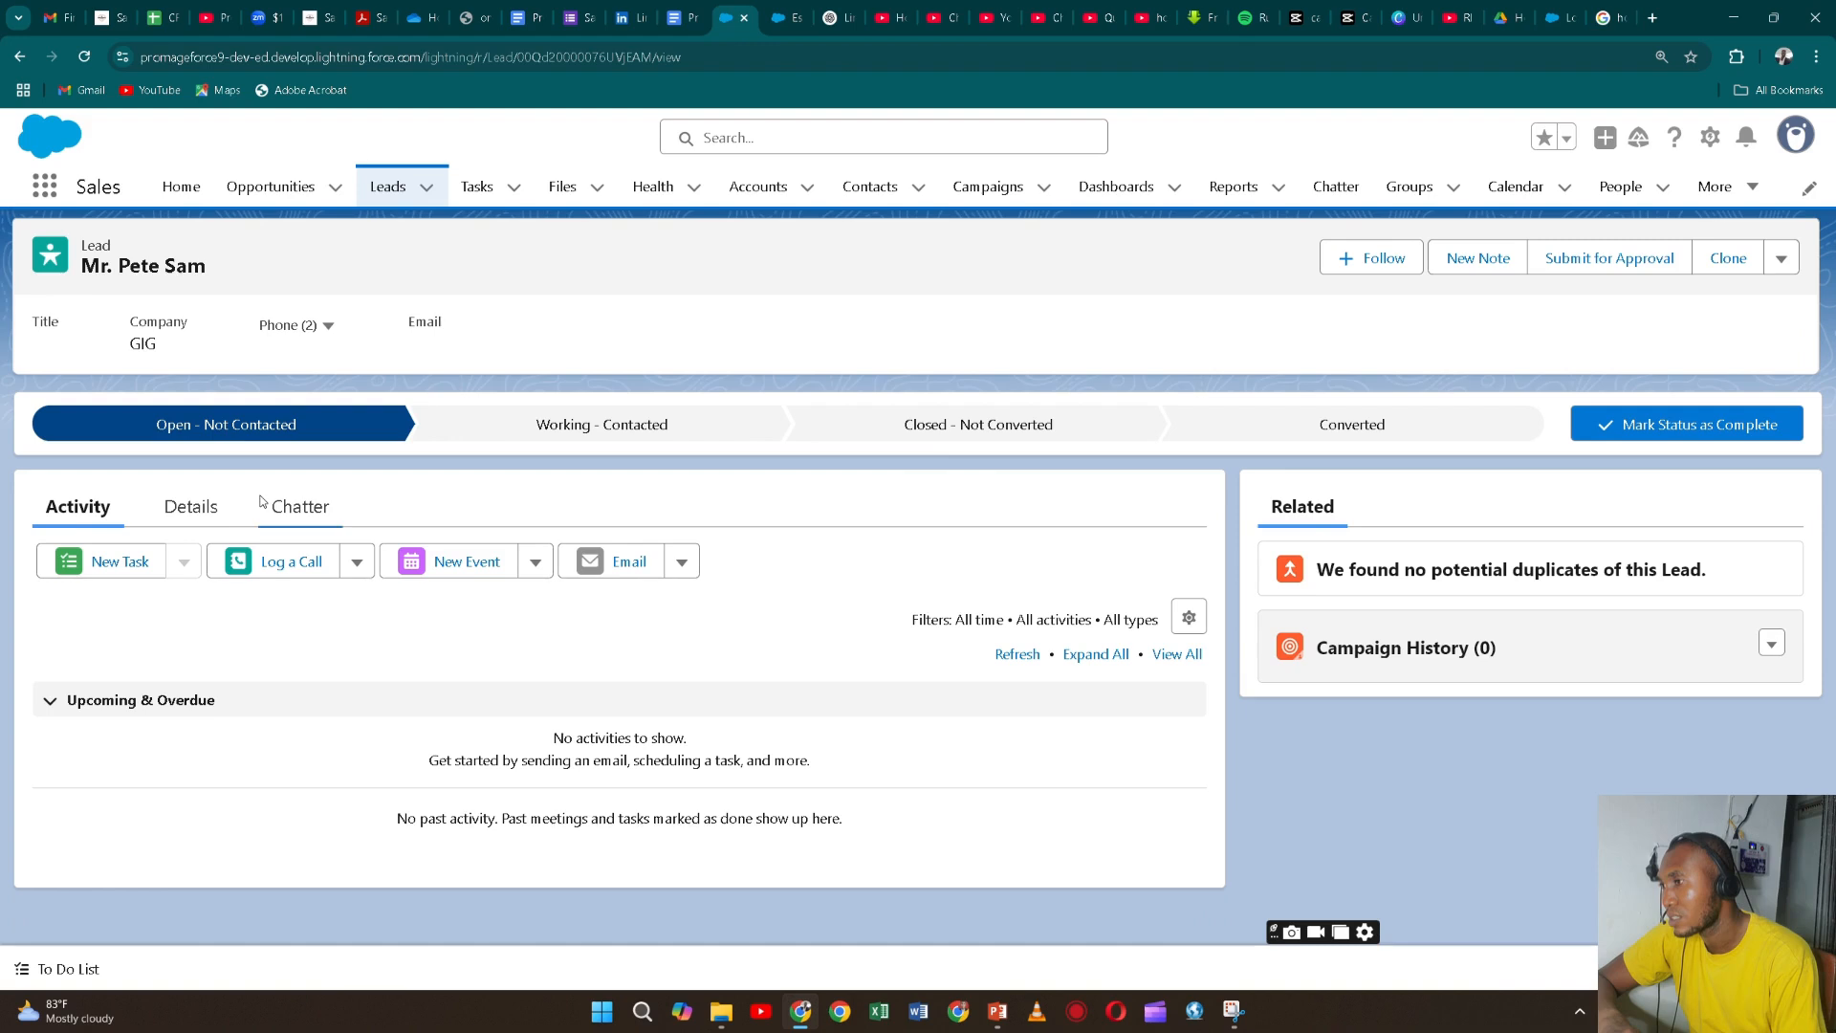
left_click(319, 519)
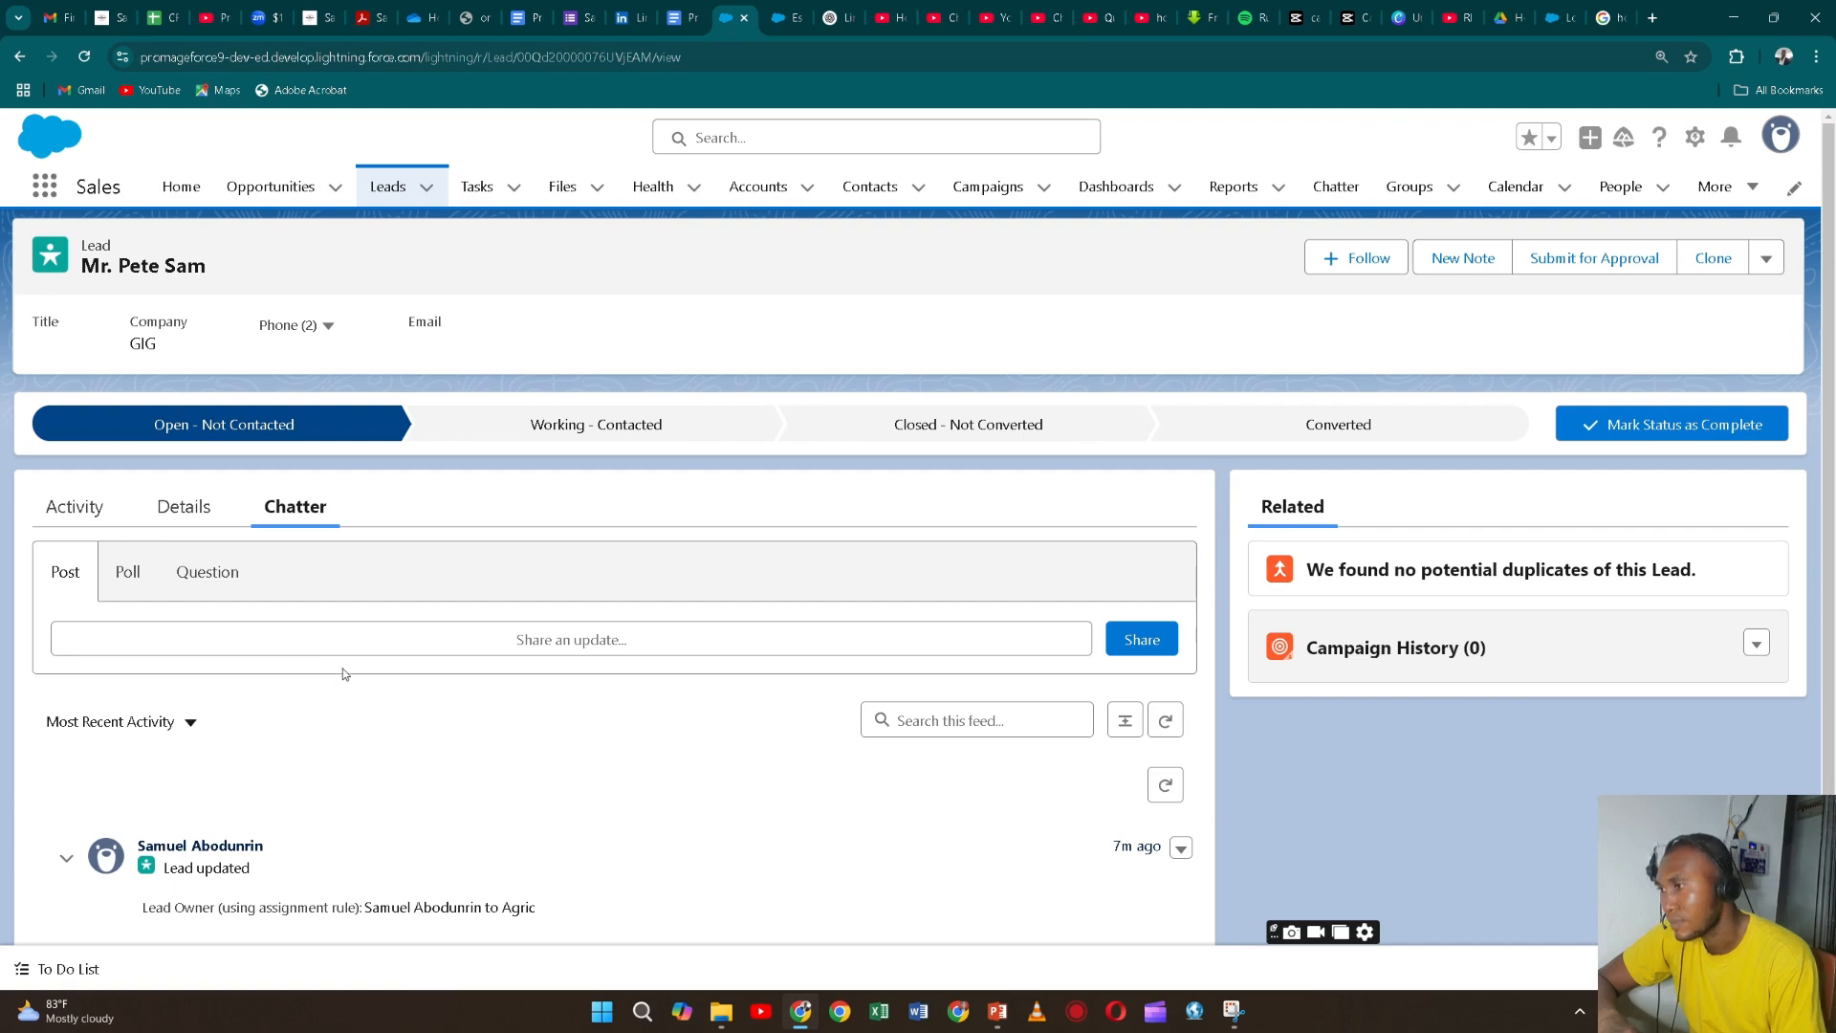
scroll(315, 713, "down", 1)
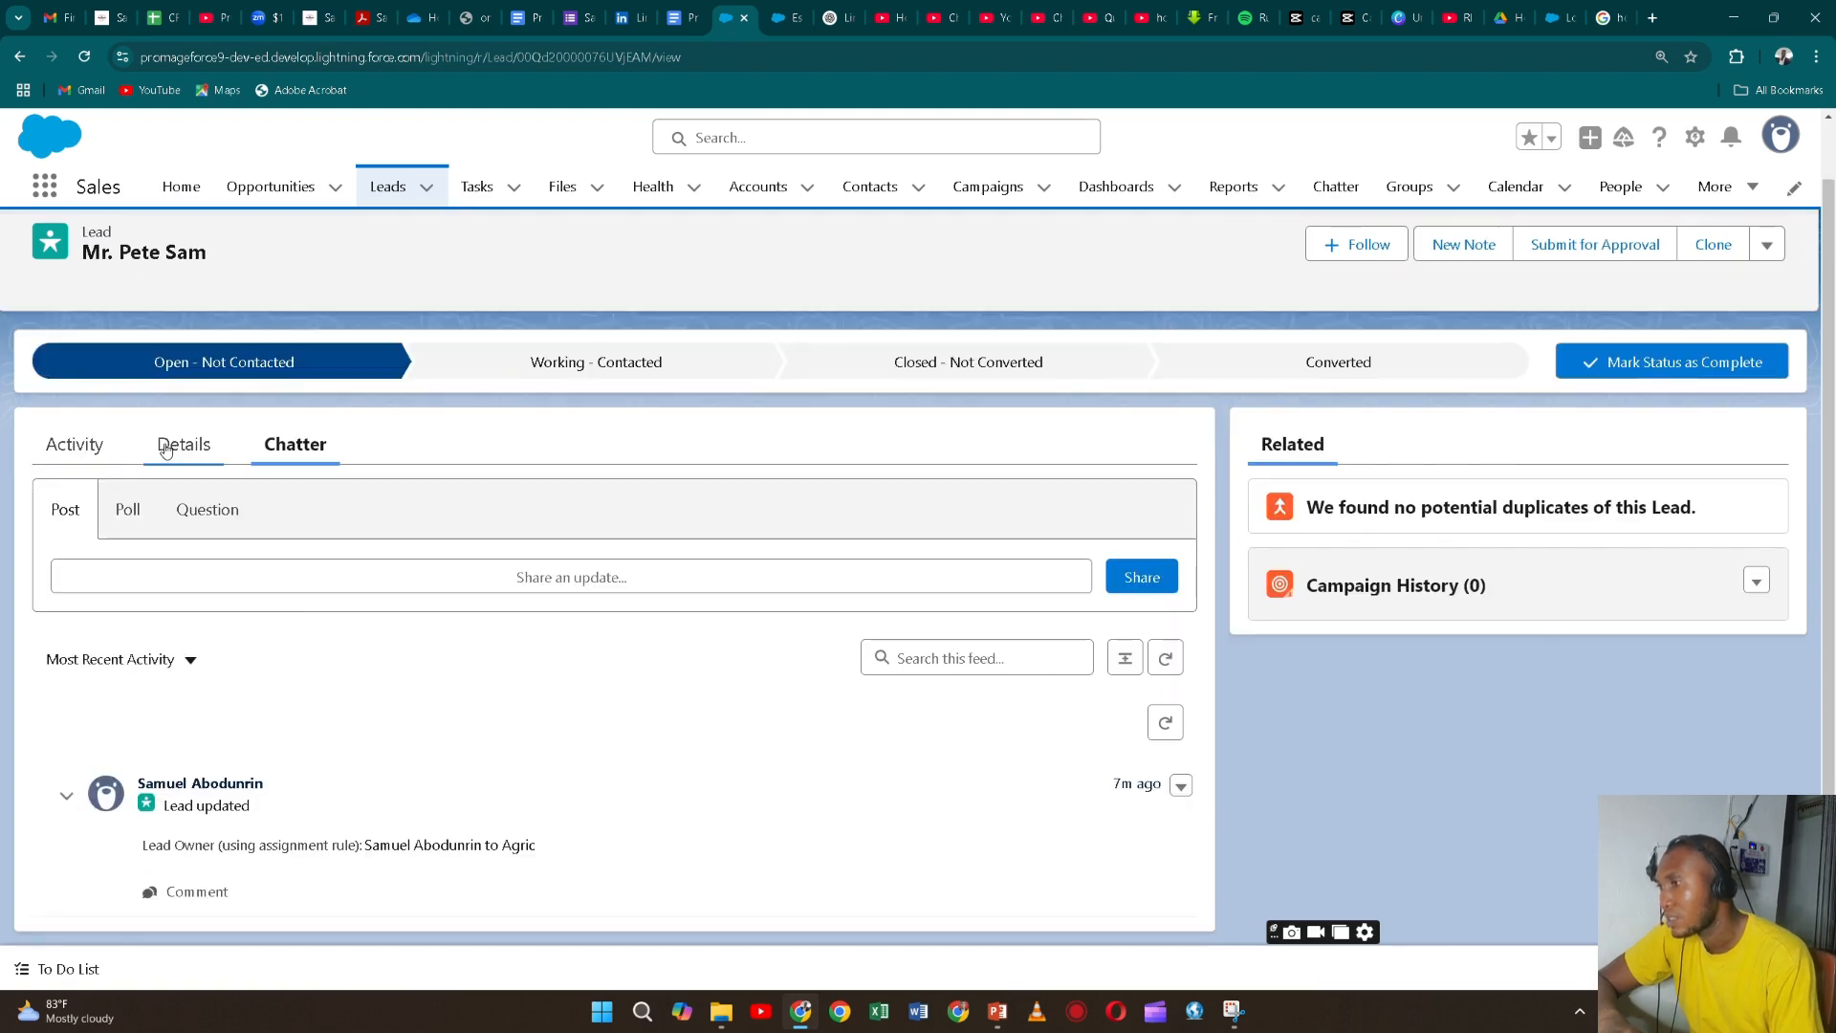
left_click(76, 466)
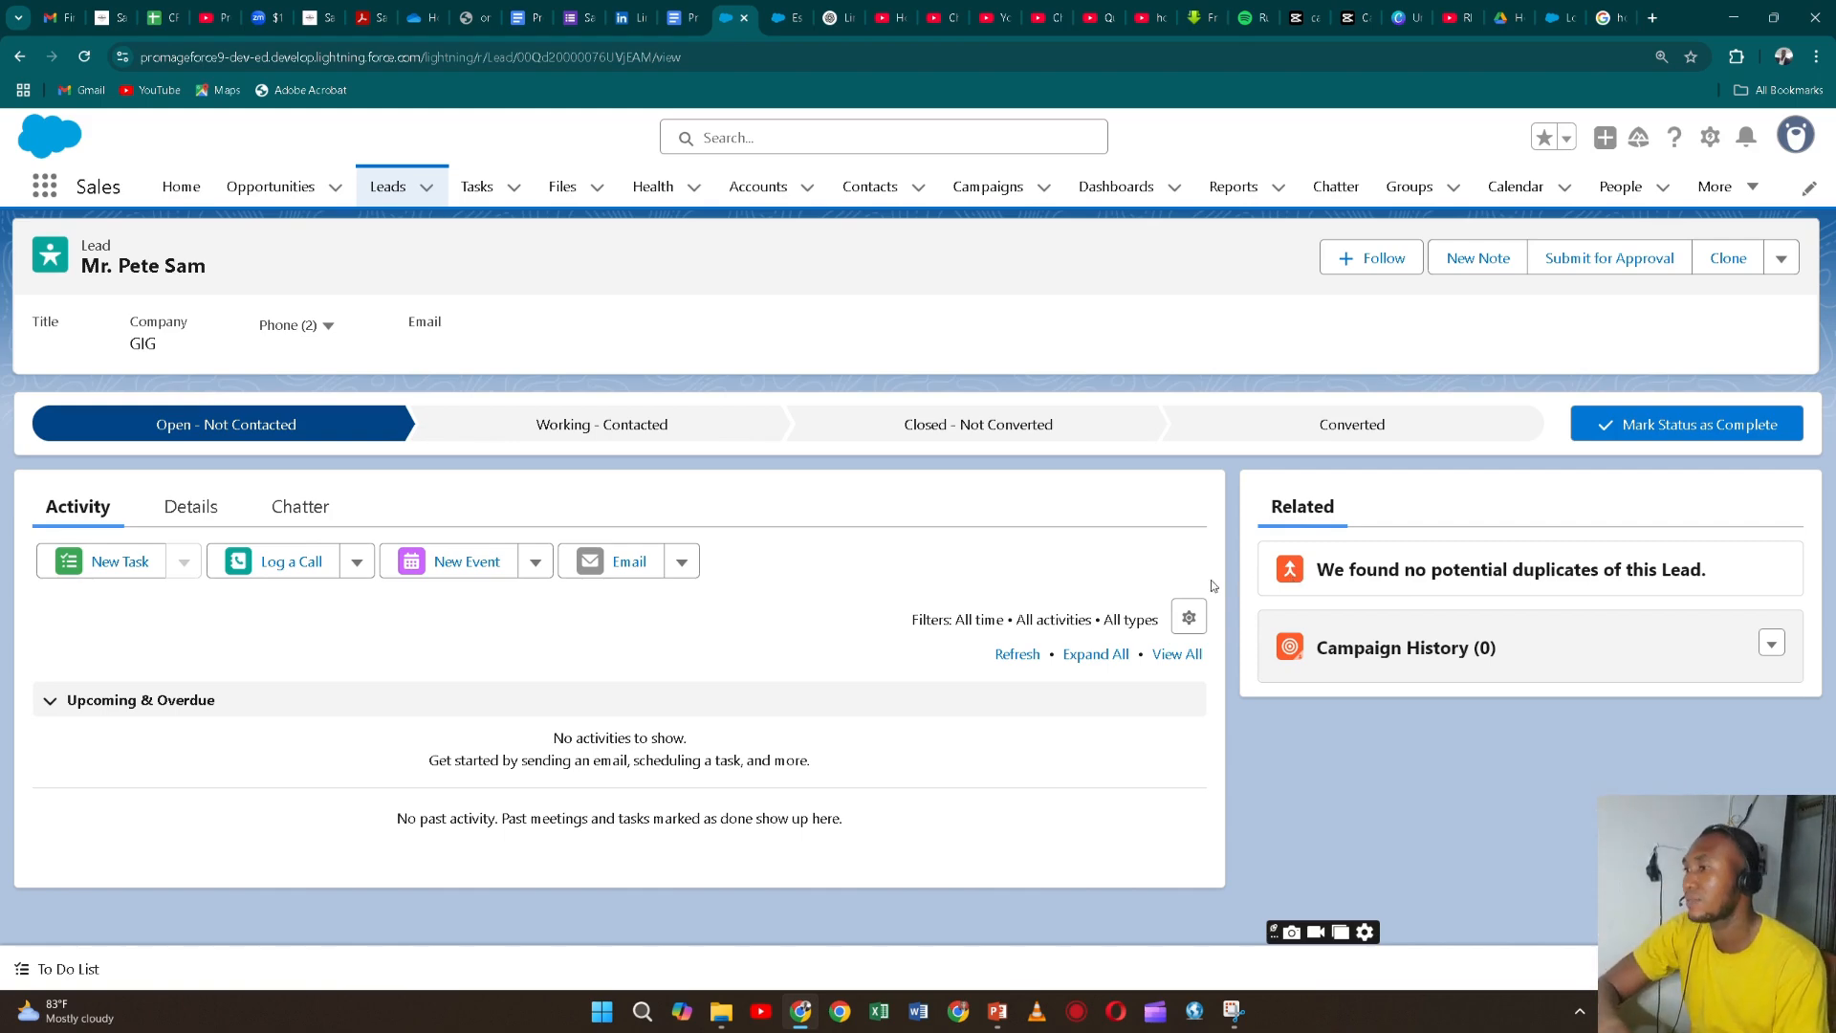
- Open the JCCL lead from the Leads list and review its details through to the last modified information
left_click(398, 204)
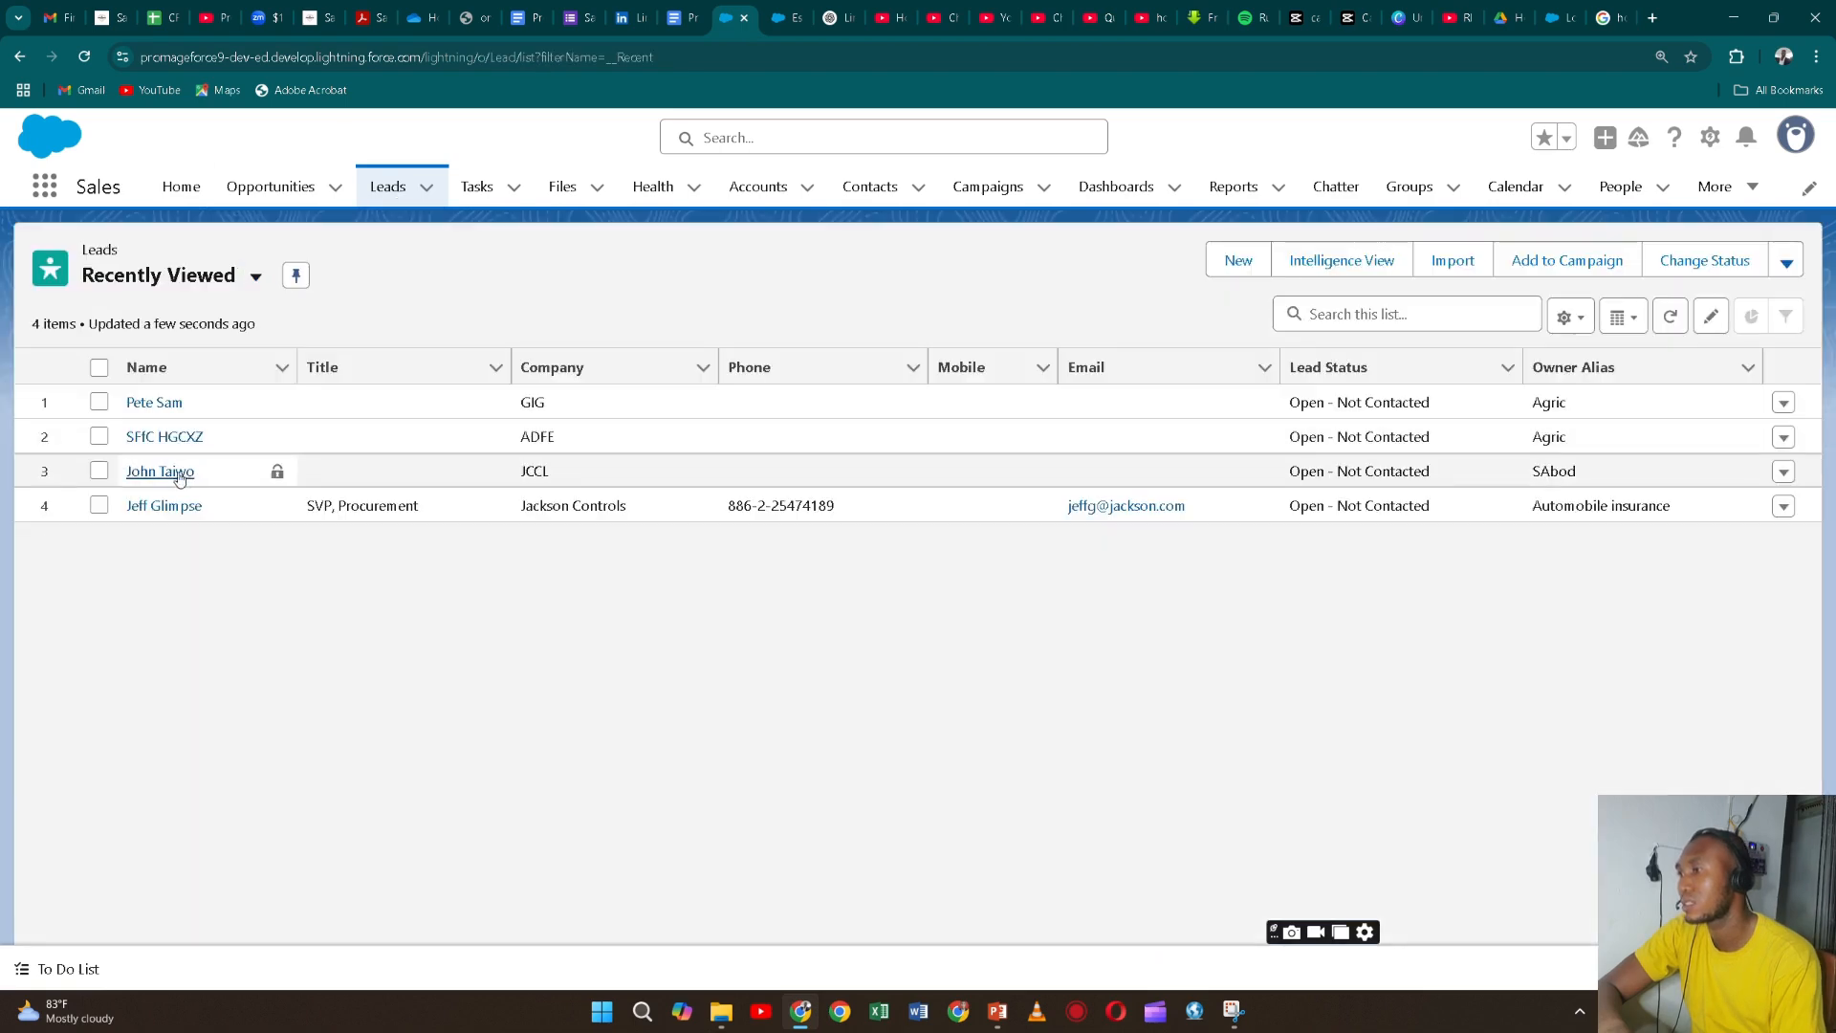
left_click(177, 468)
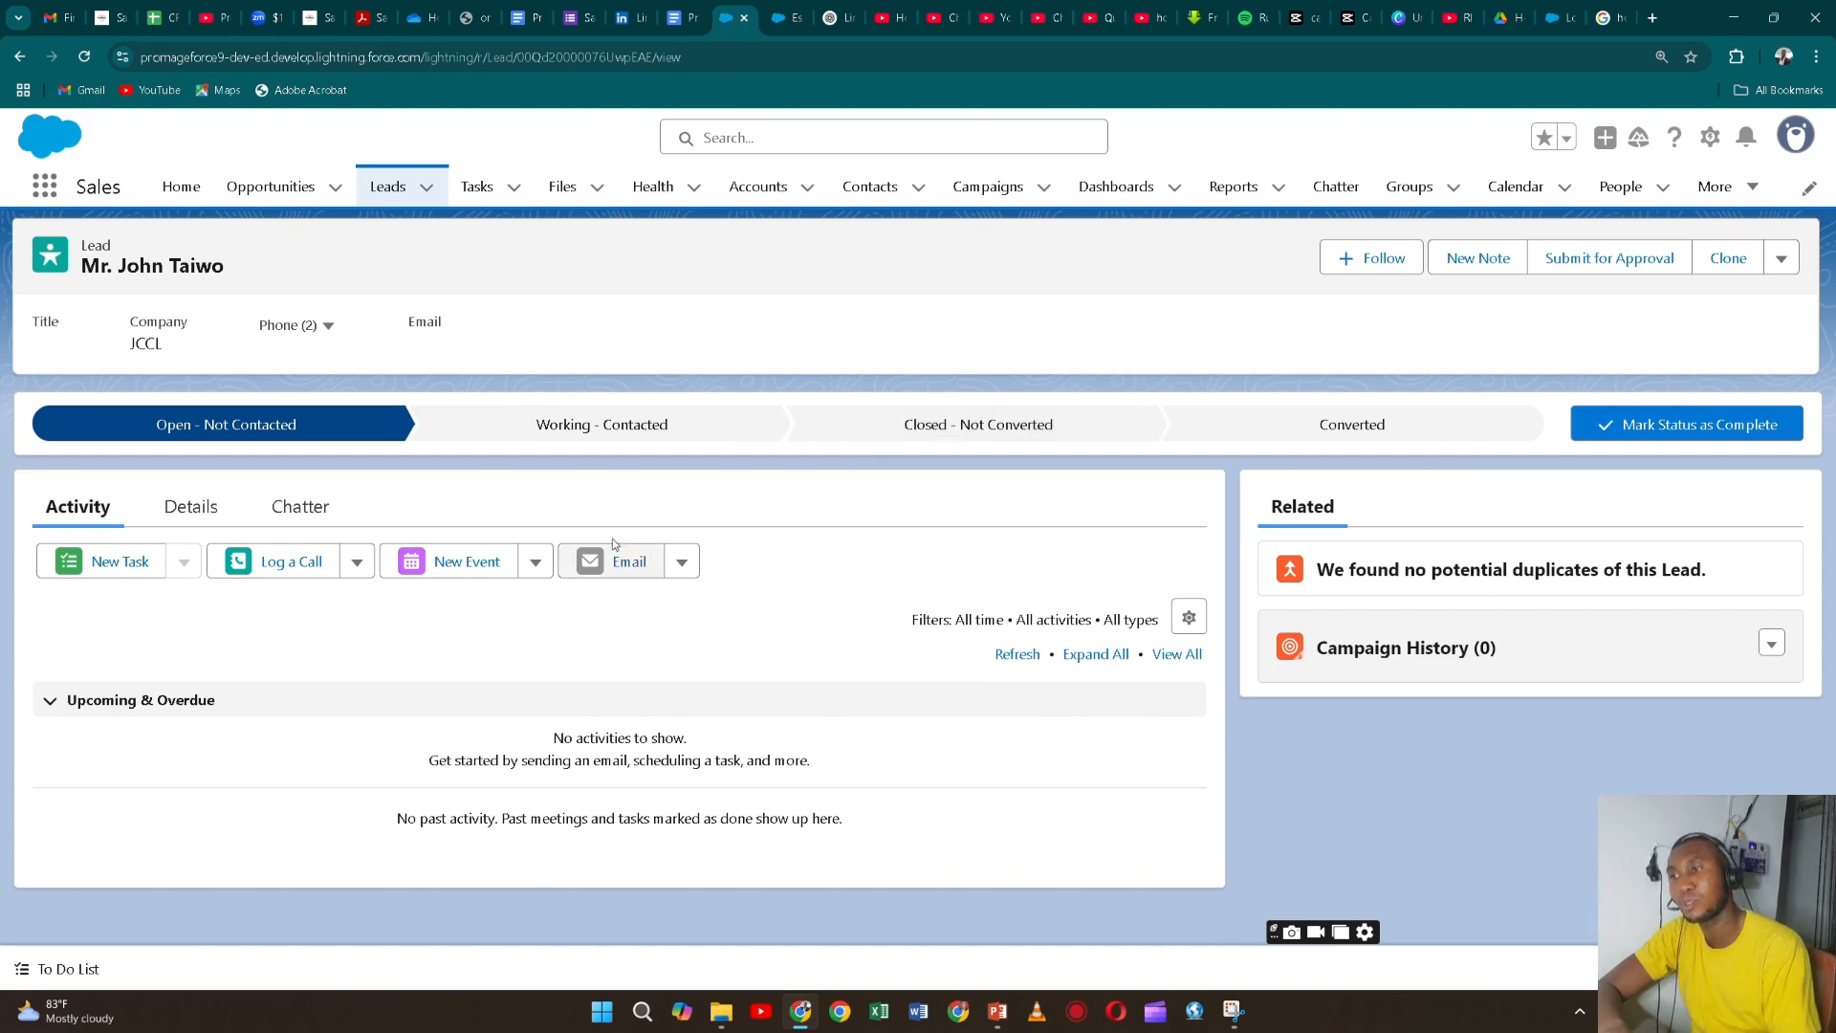
left_click(188, 503)
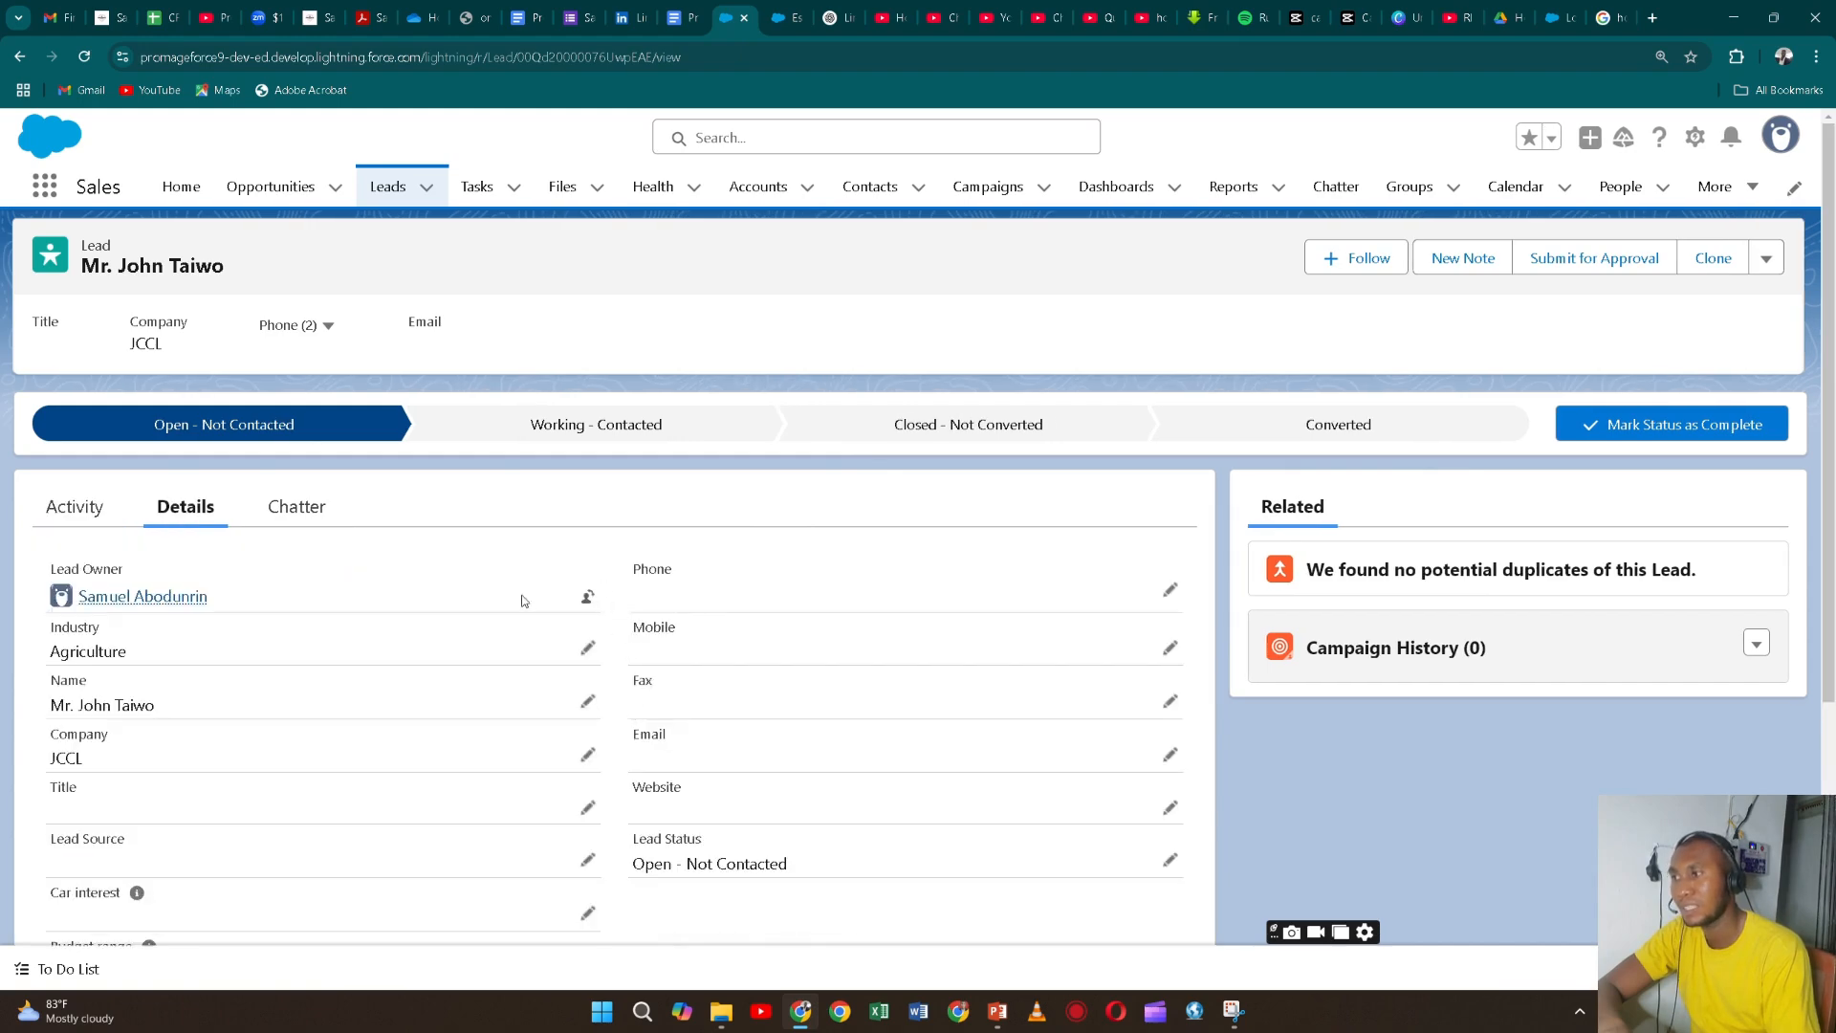
scroll(272, 654, "down", 3)
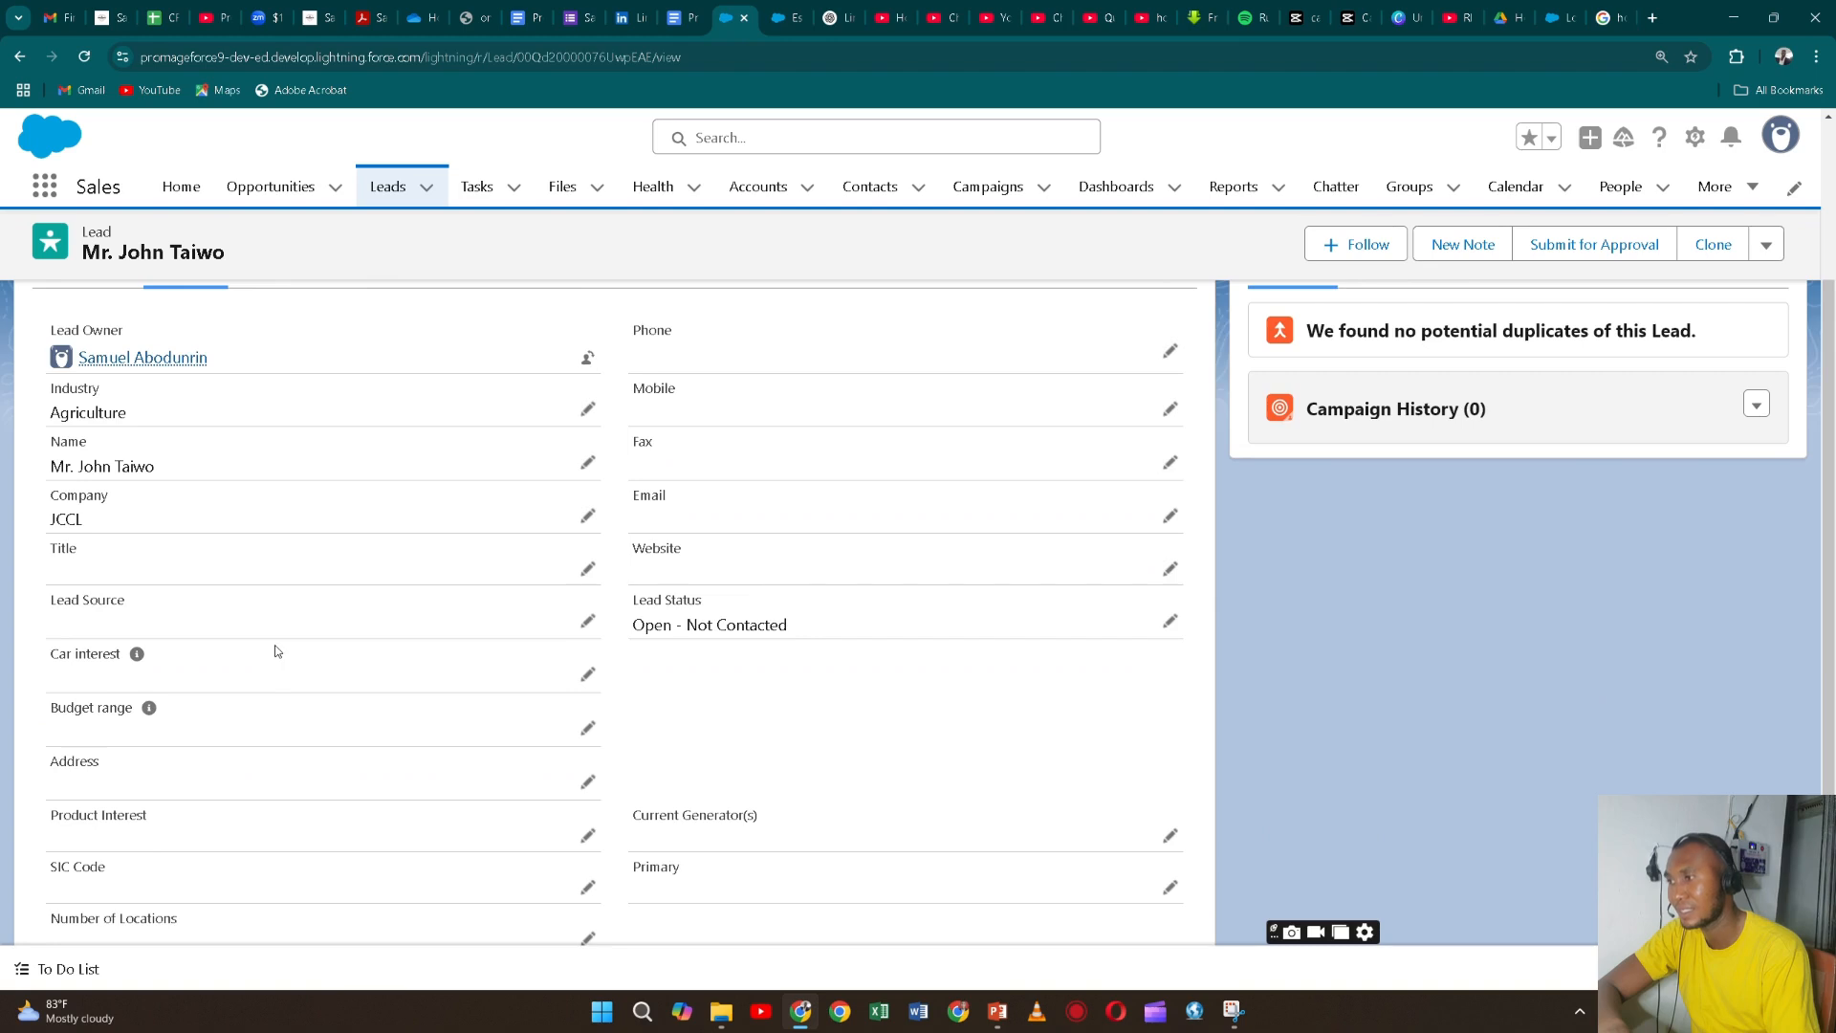
scroll(277, 651, "down", 2)
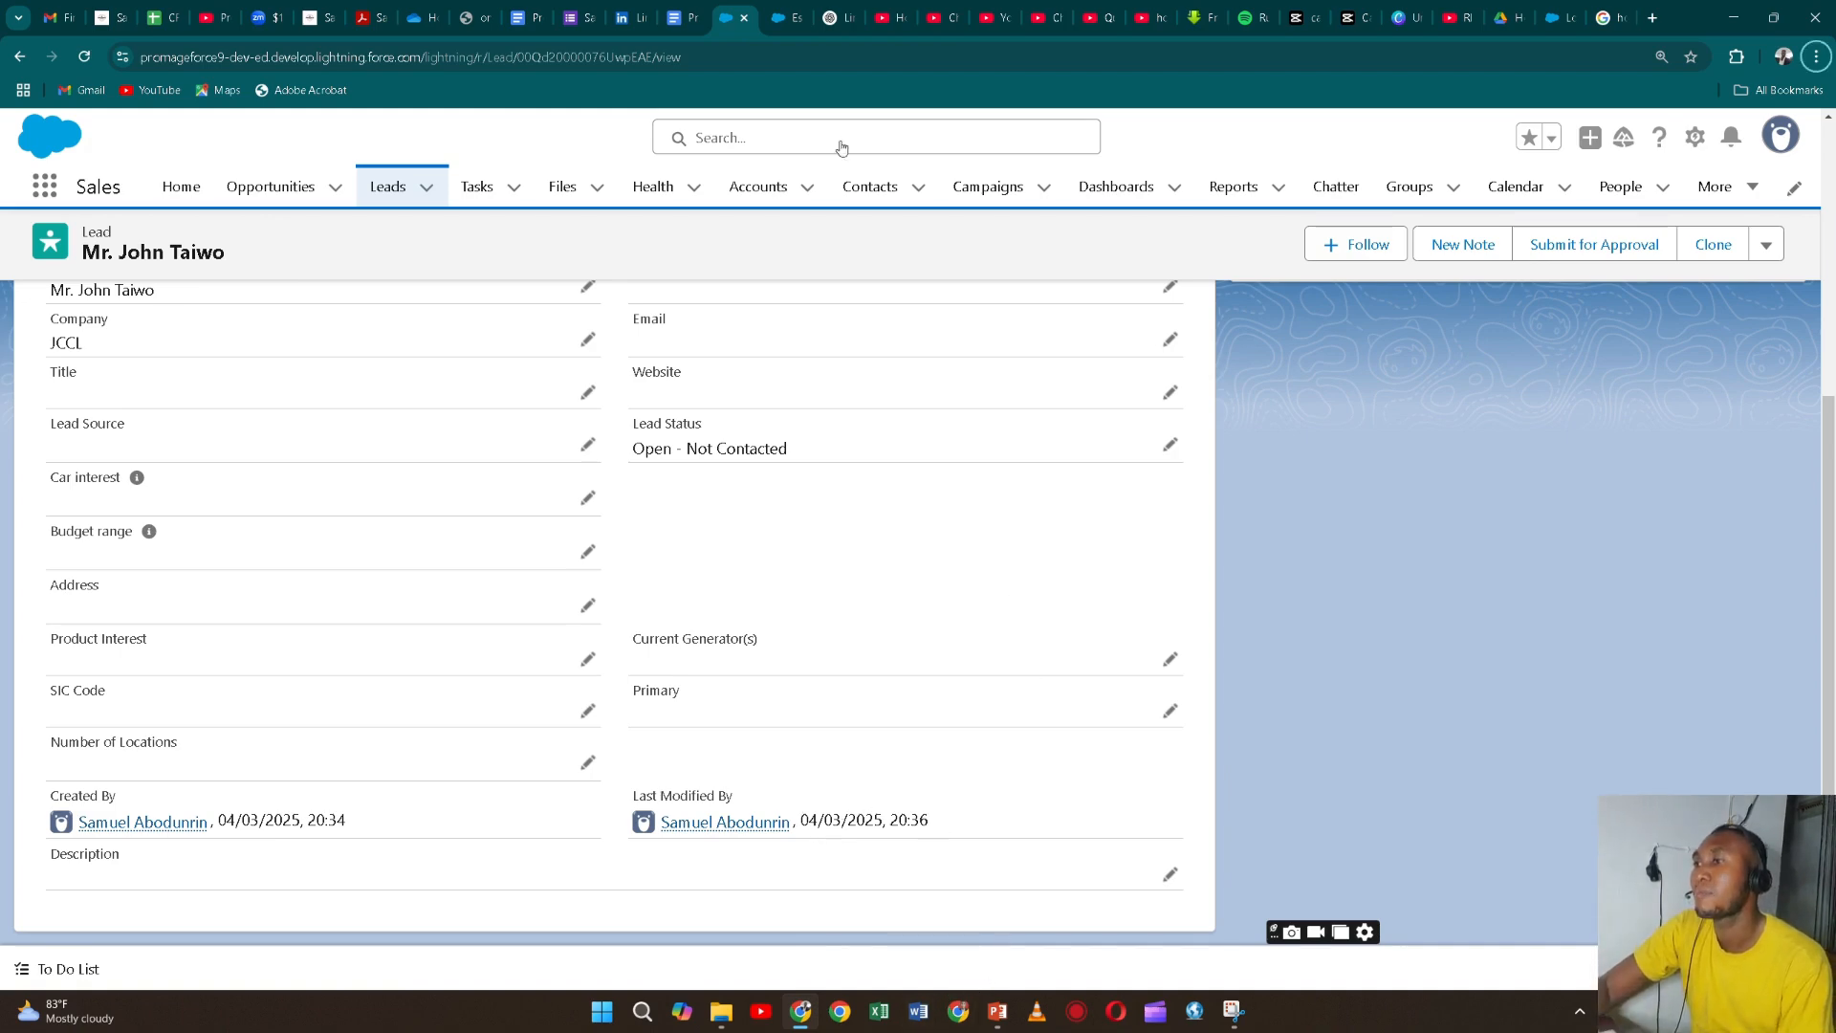
- Return to the Escalation 1 rule entry, set its sort order to 1 and save it
left_click(781, 21)
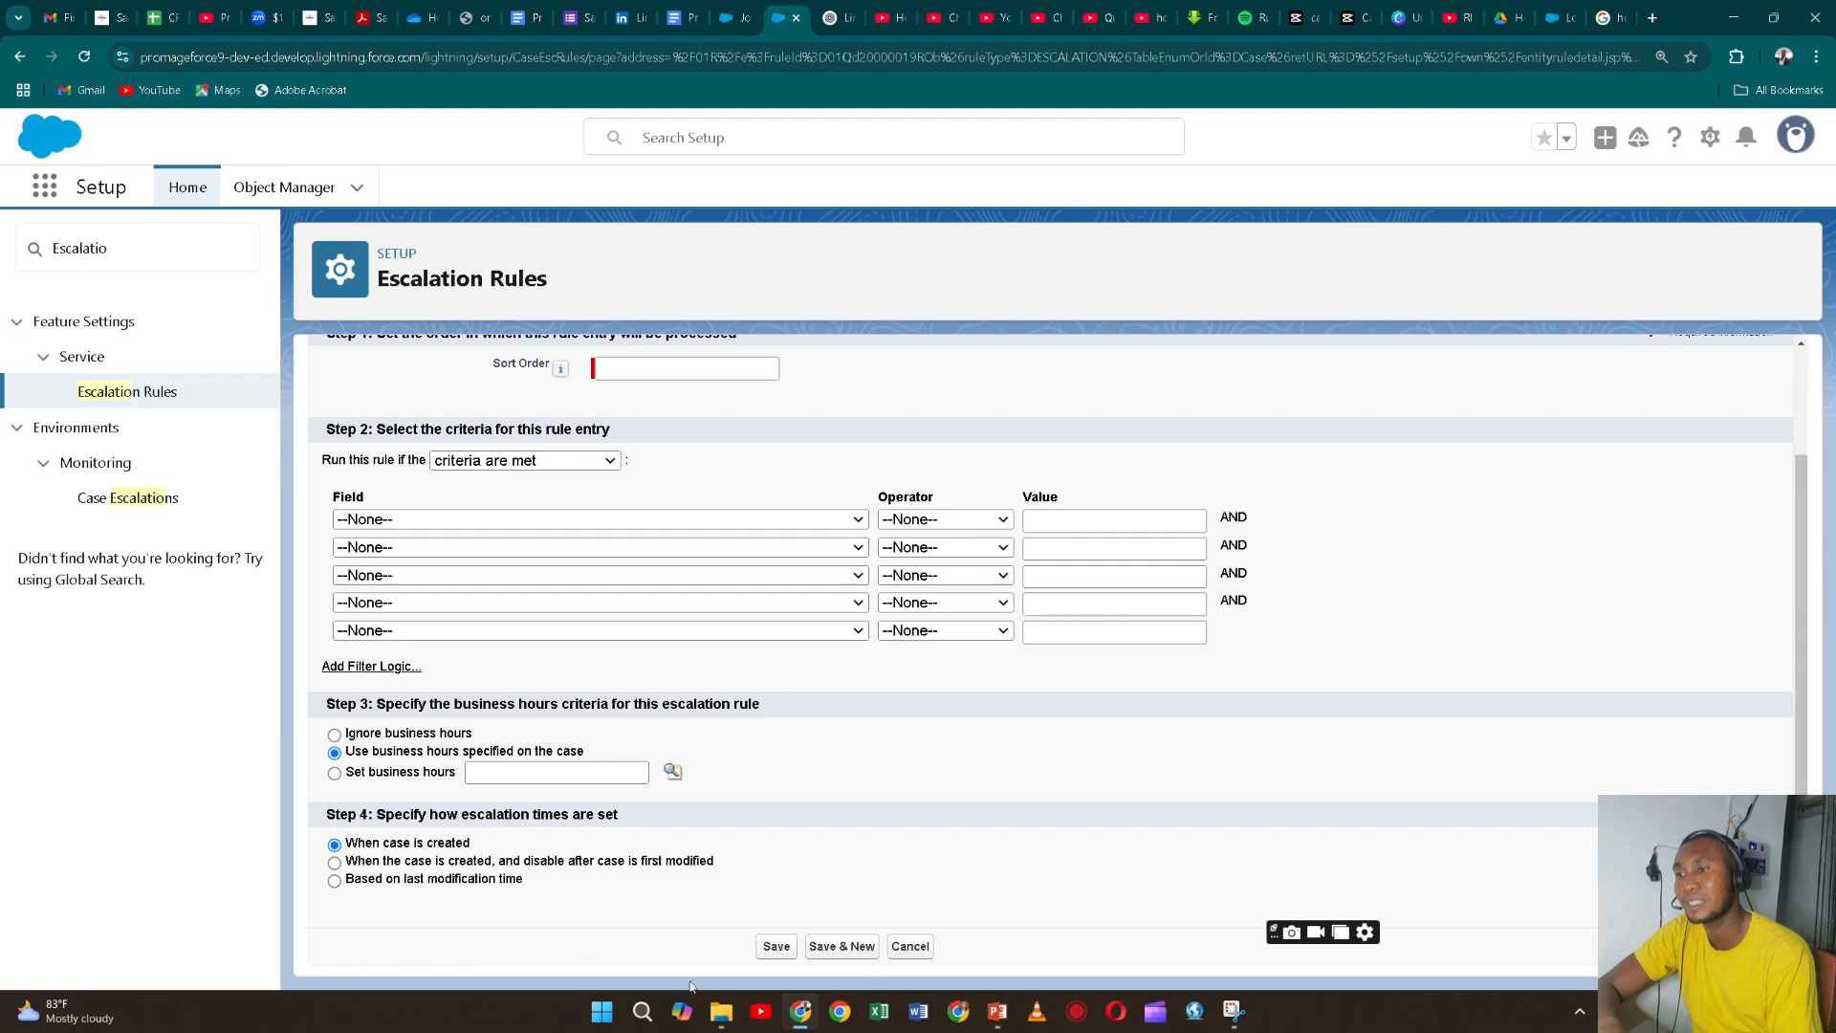
left_click(777, 947)
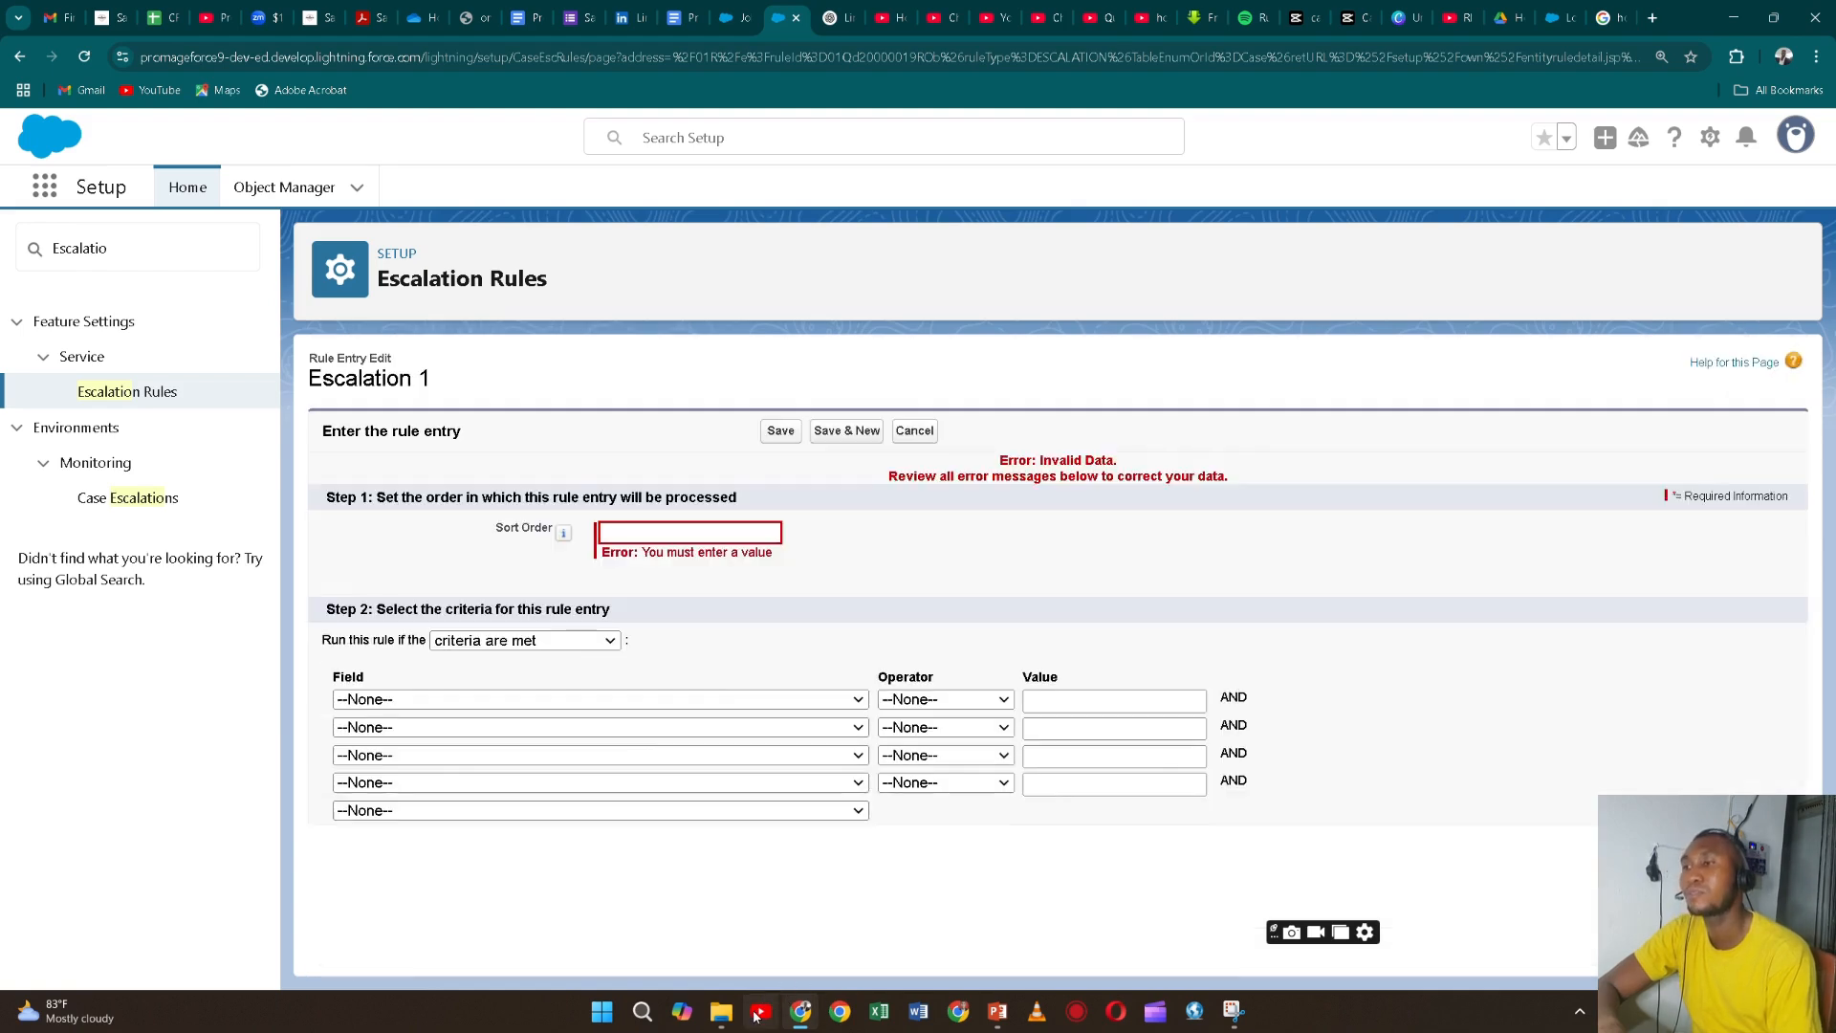
left_click(687, 543)
left_click(688, 533)
type("1")
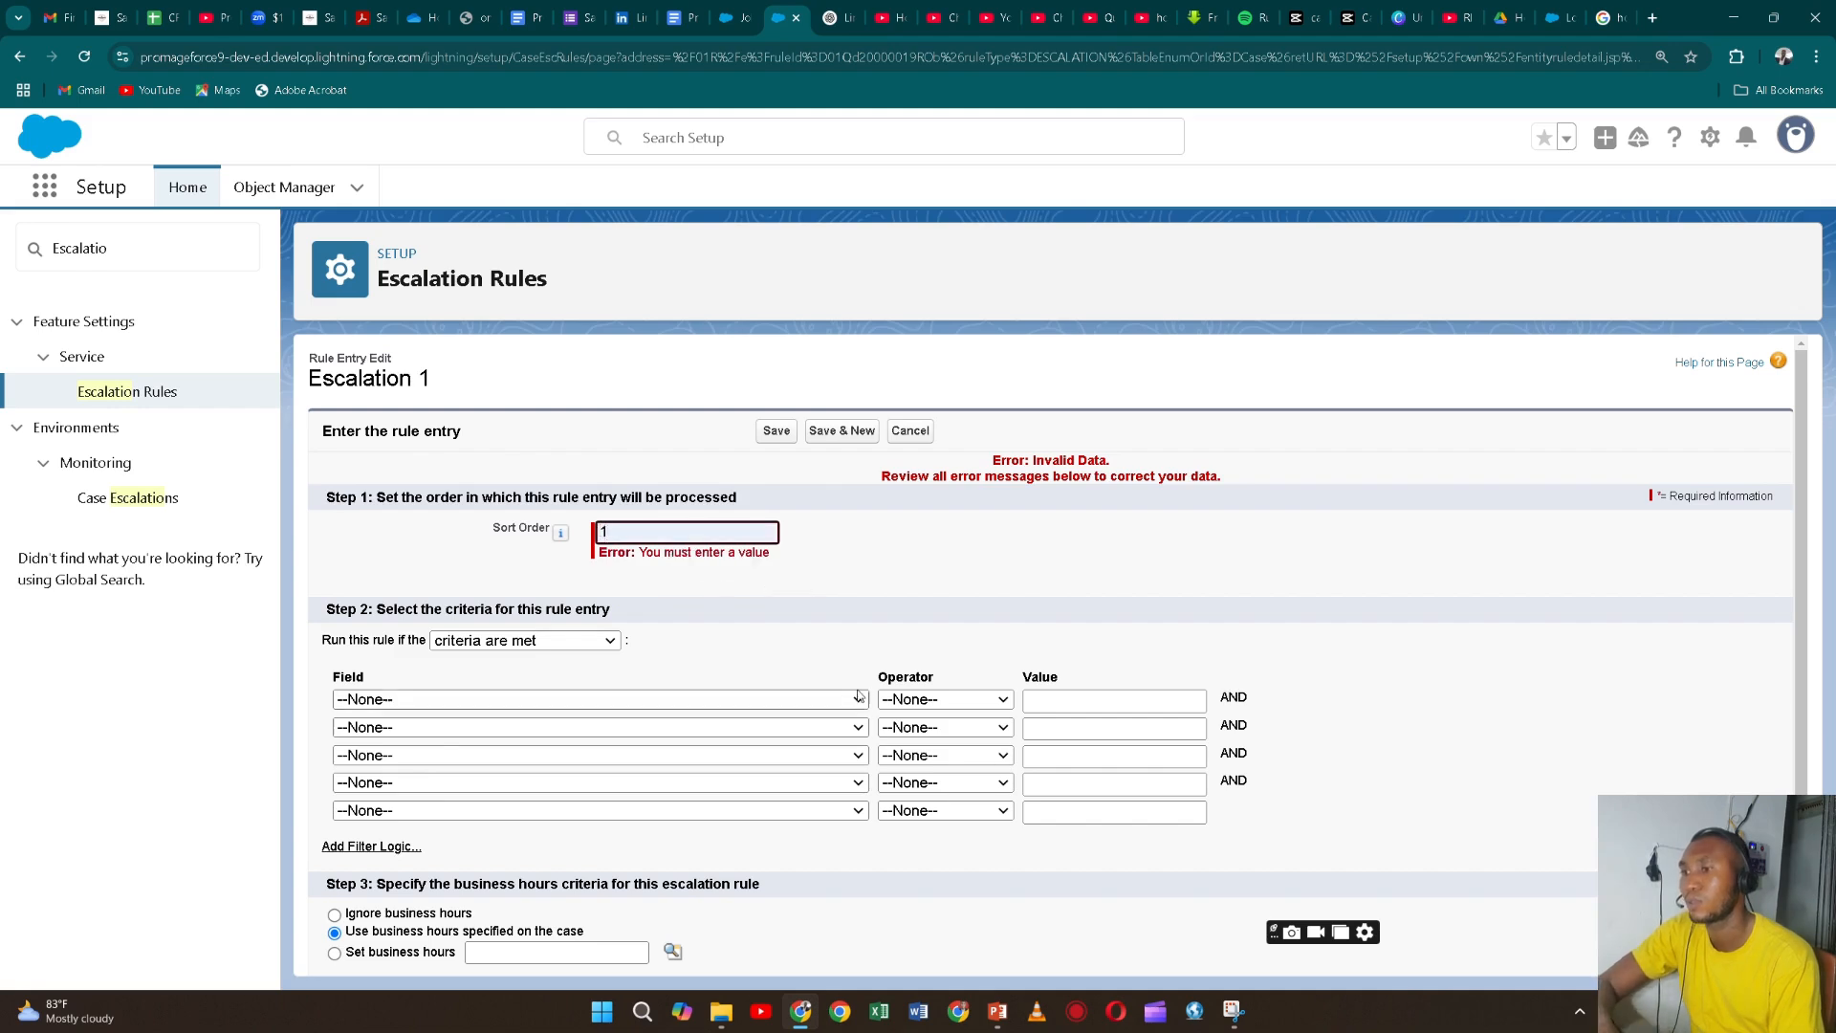
scroll(815, 684, "down", 2)
left_click(774, 946)
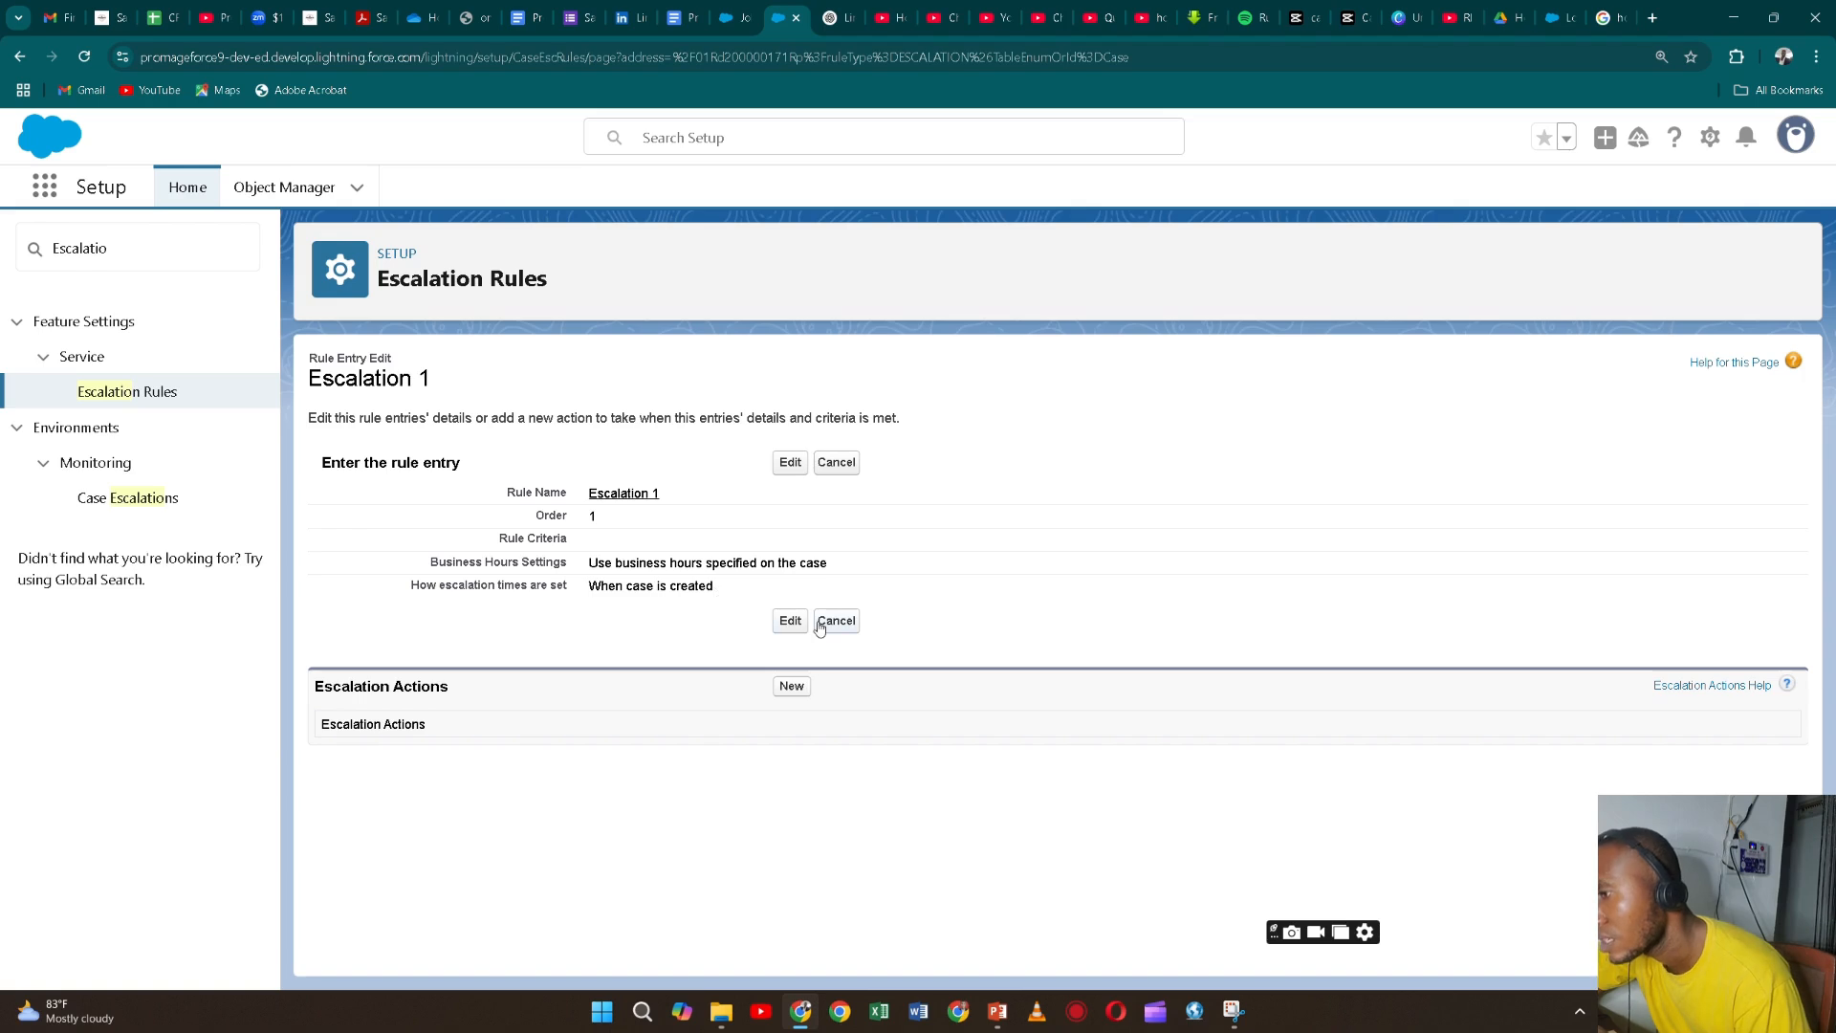
- Reopen the saved Escalation 1 rule entry for editing and check the business hours available in the lookup
left_click(790, 622)
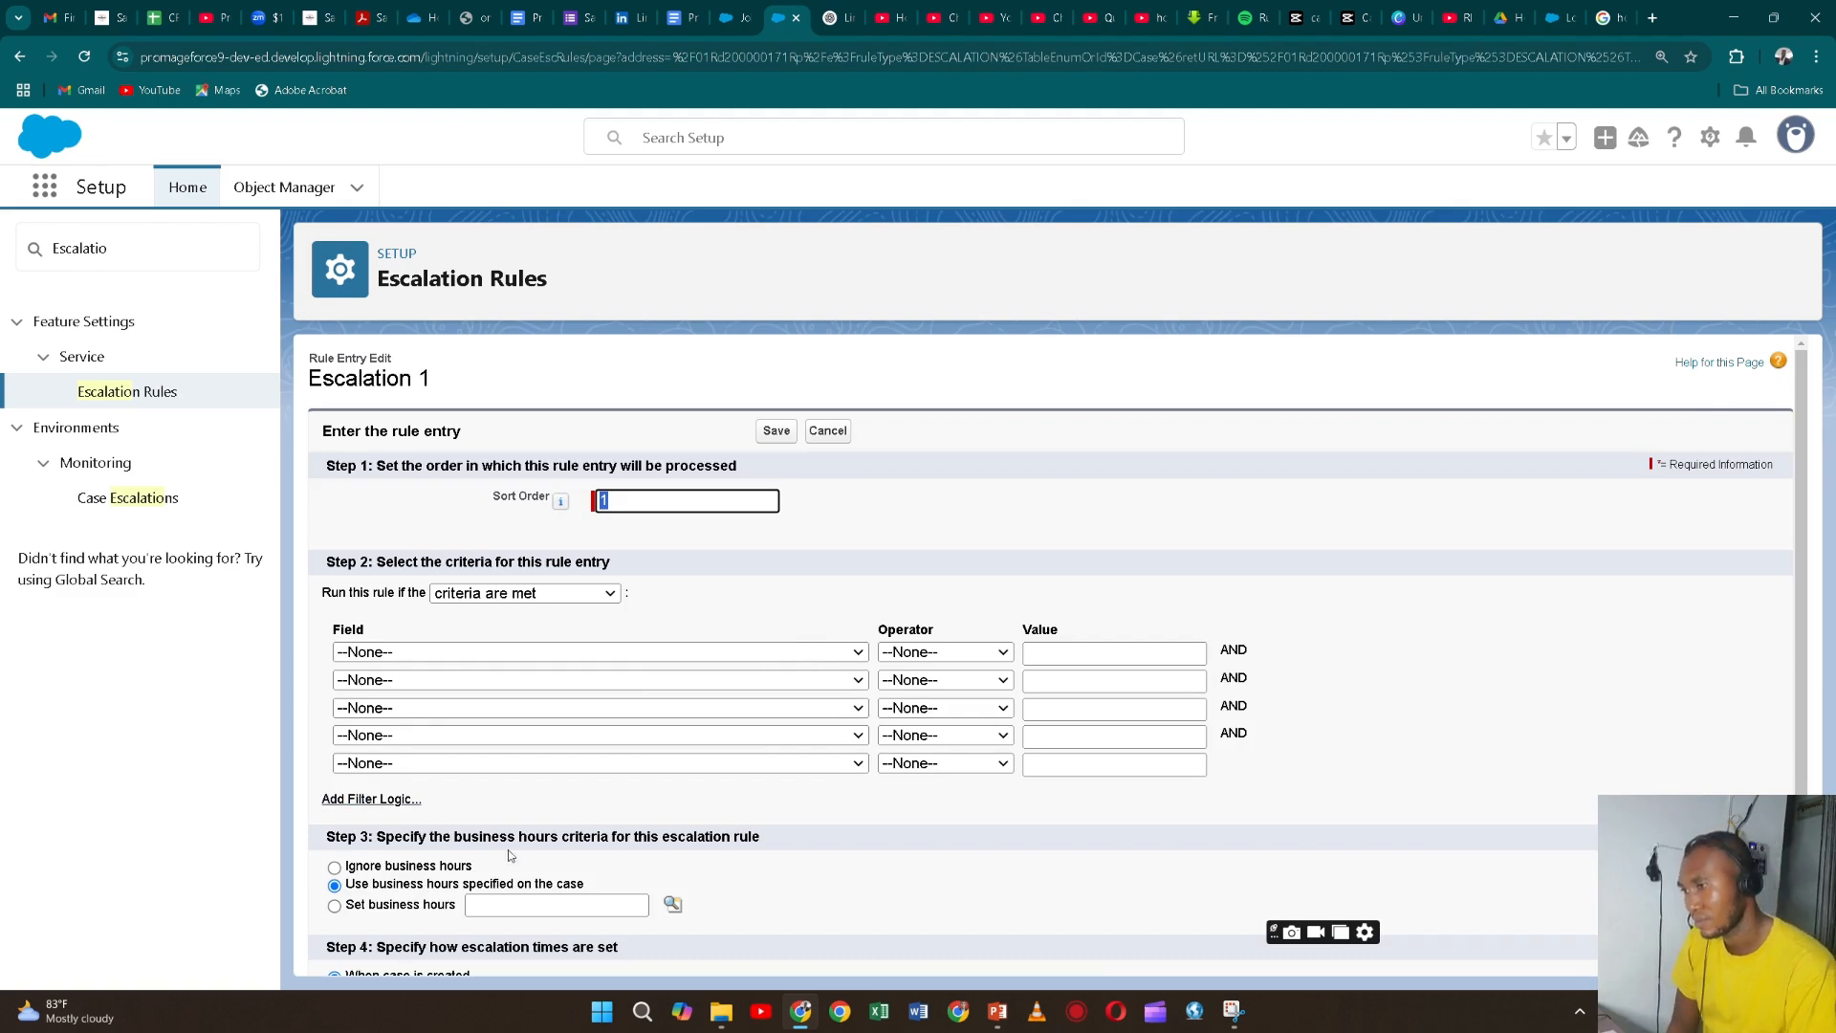
left_click(673, 905)
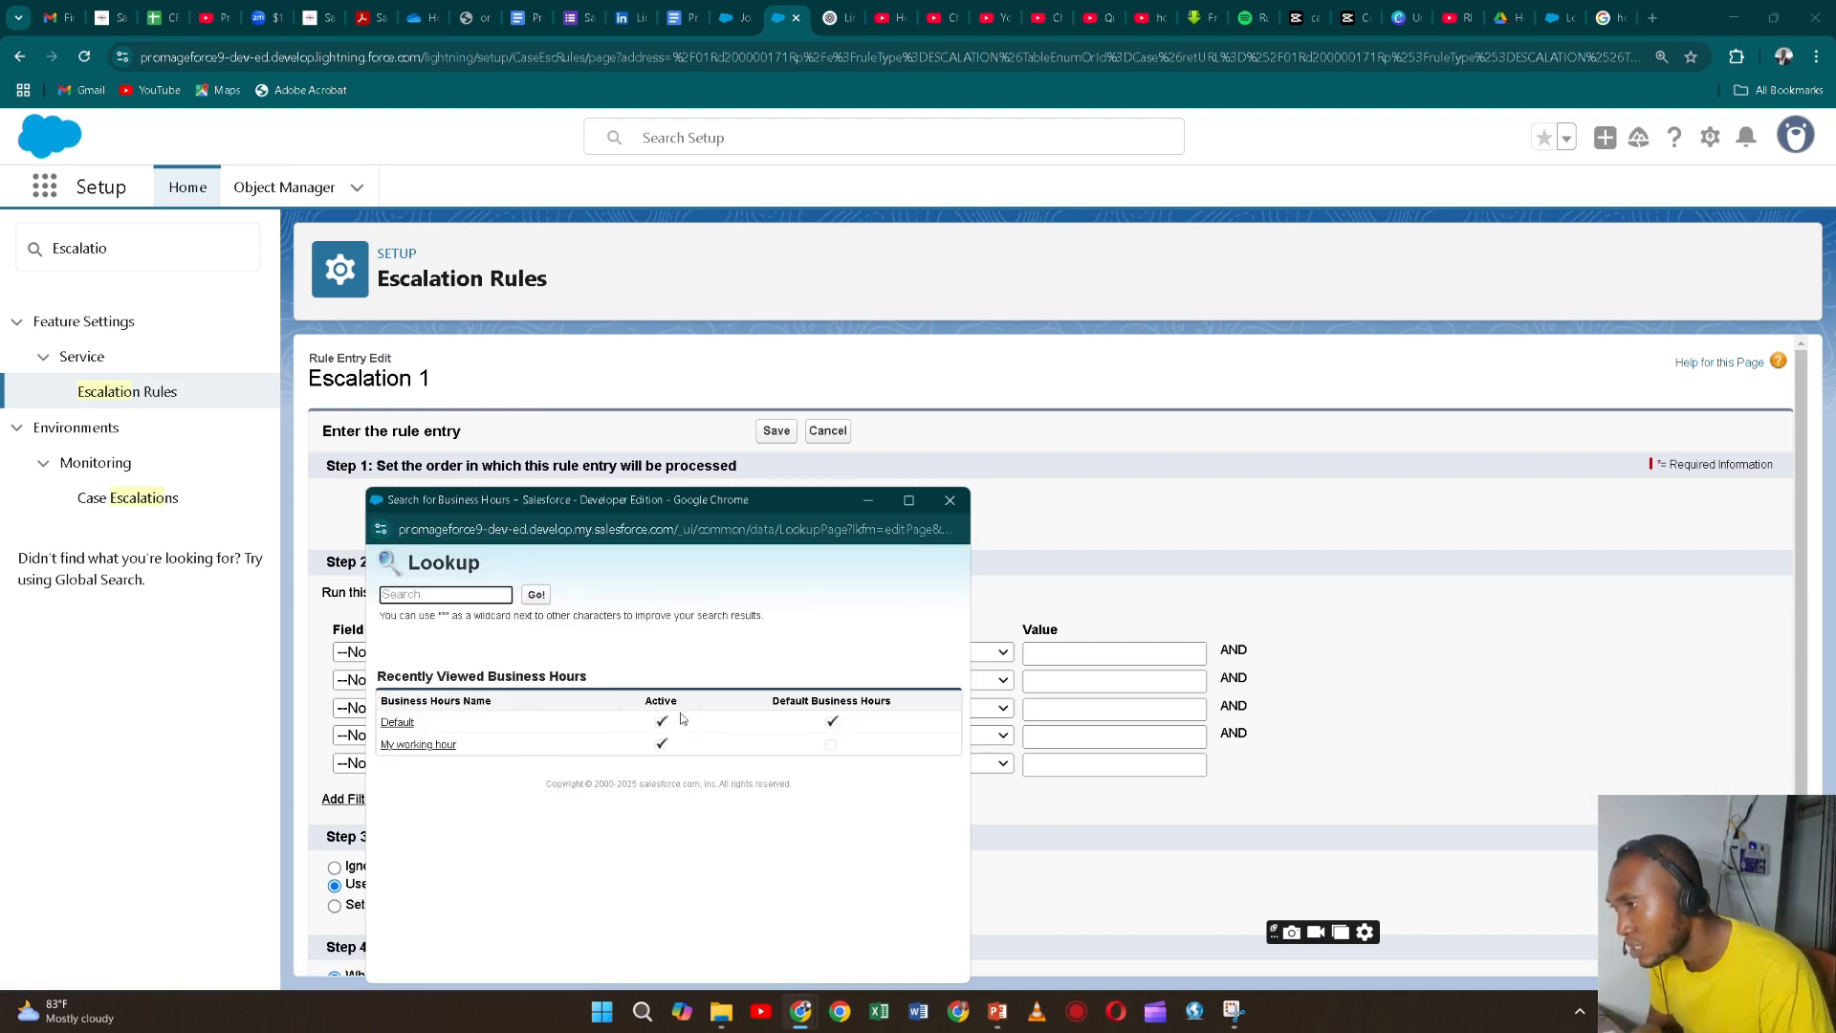
left_click(894, 453)
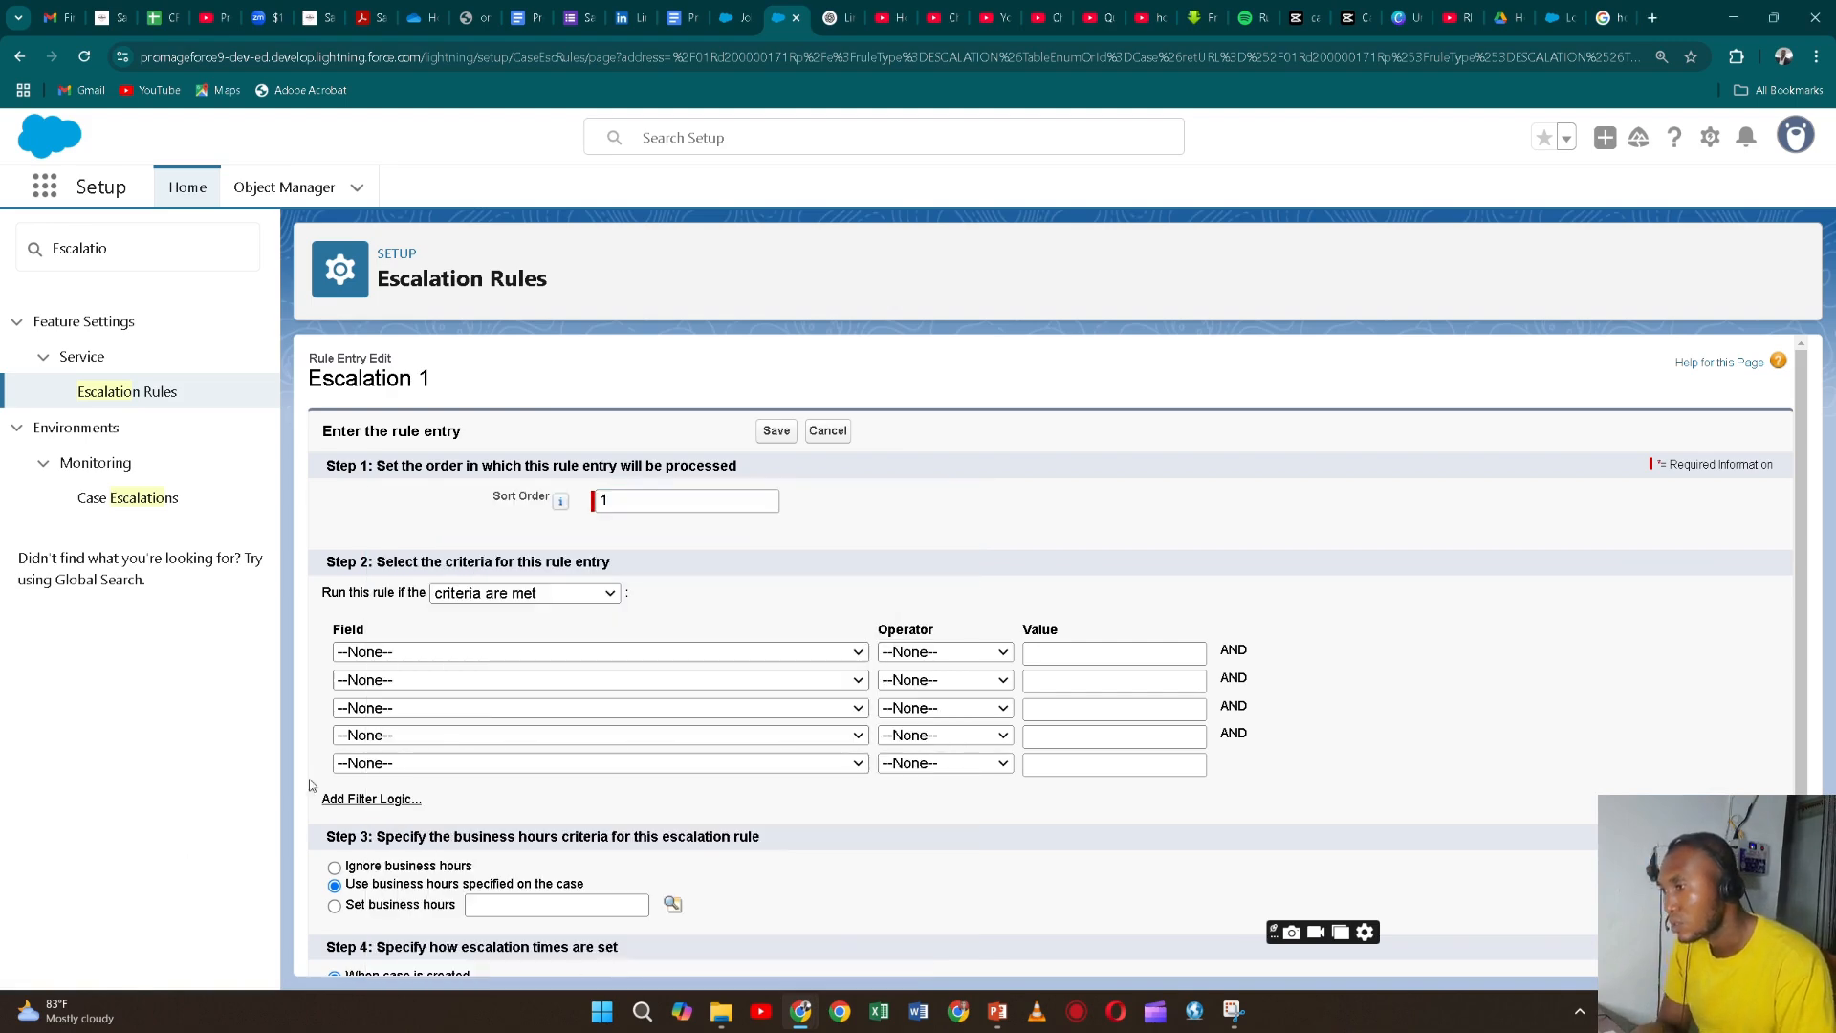
scroll(358, 749, "down", 2)
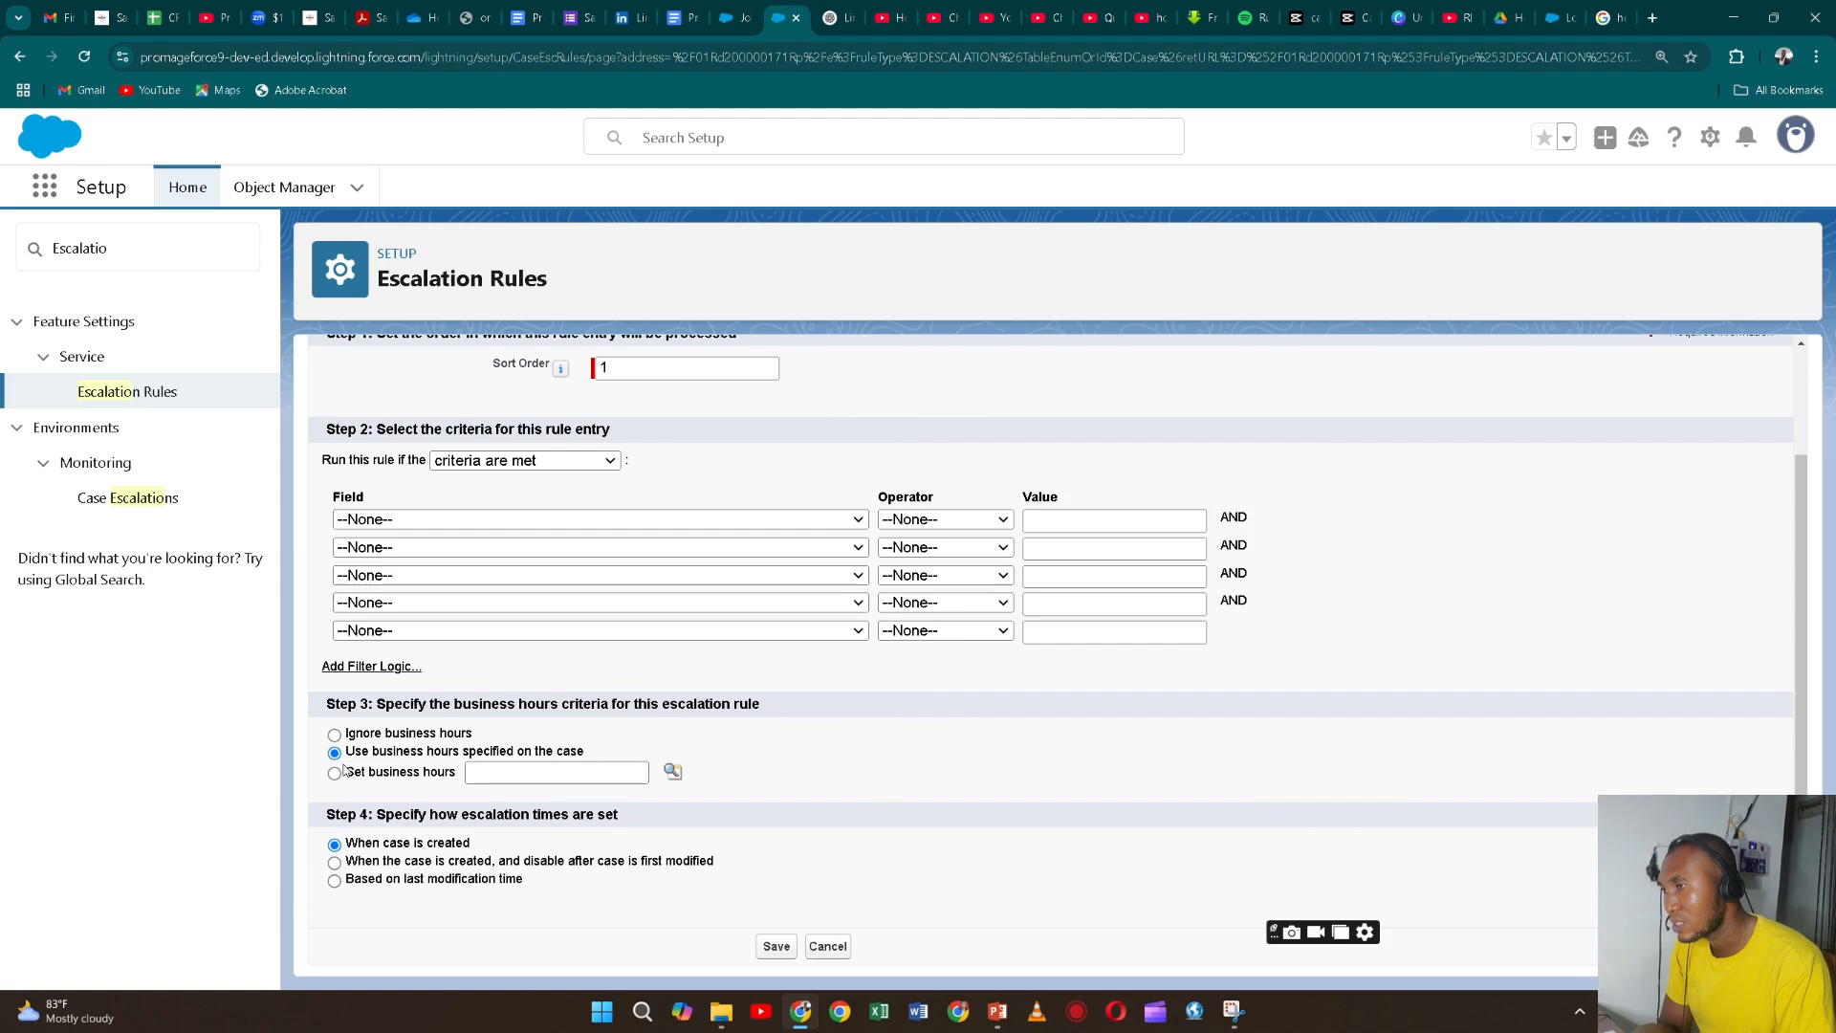
left_click(333, 772)
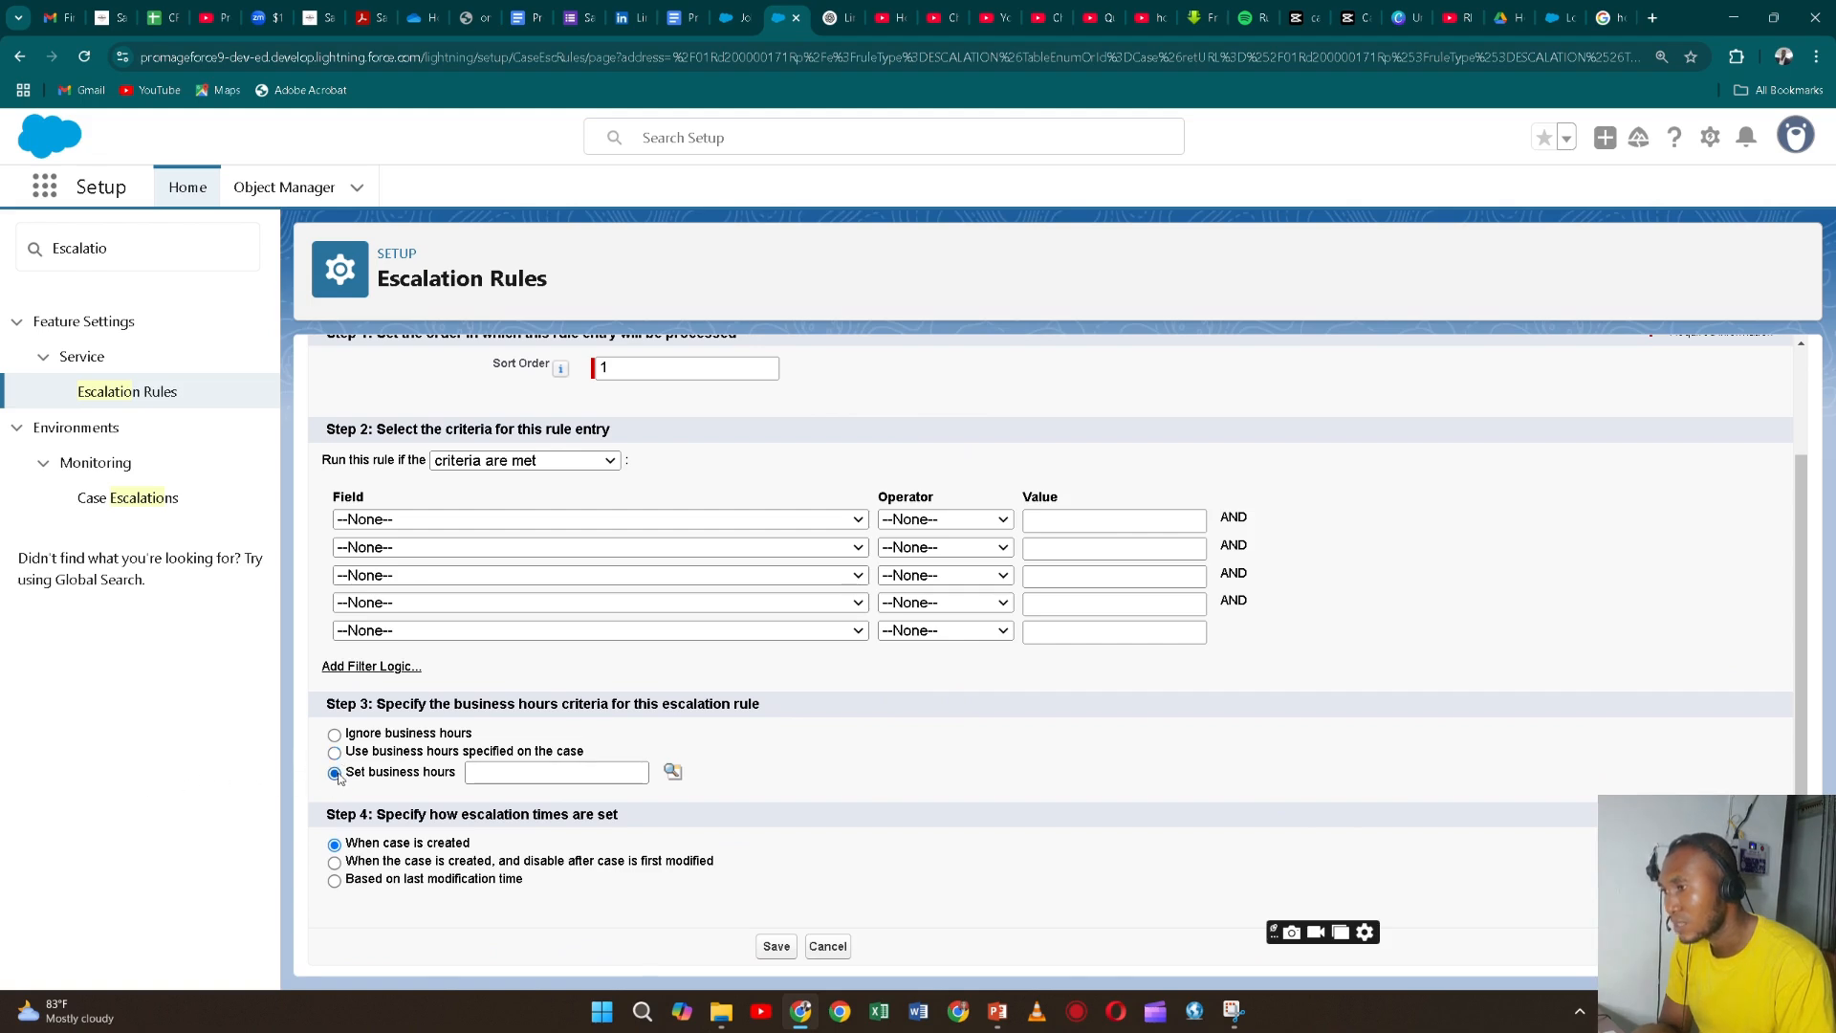
left_click(673, 771)
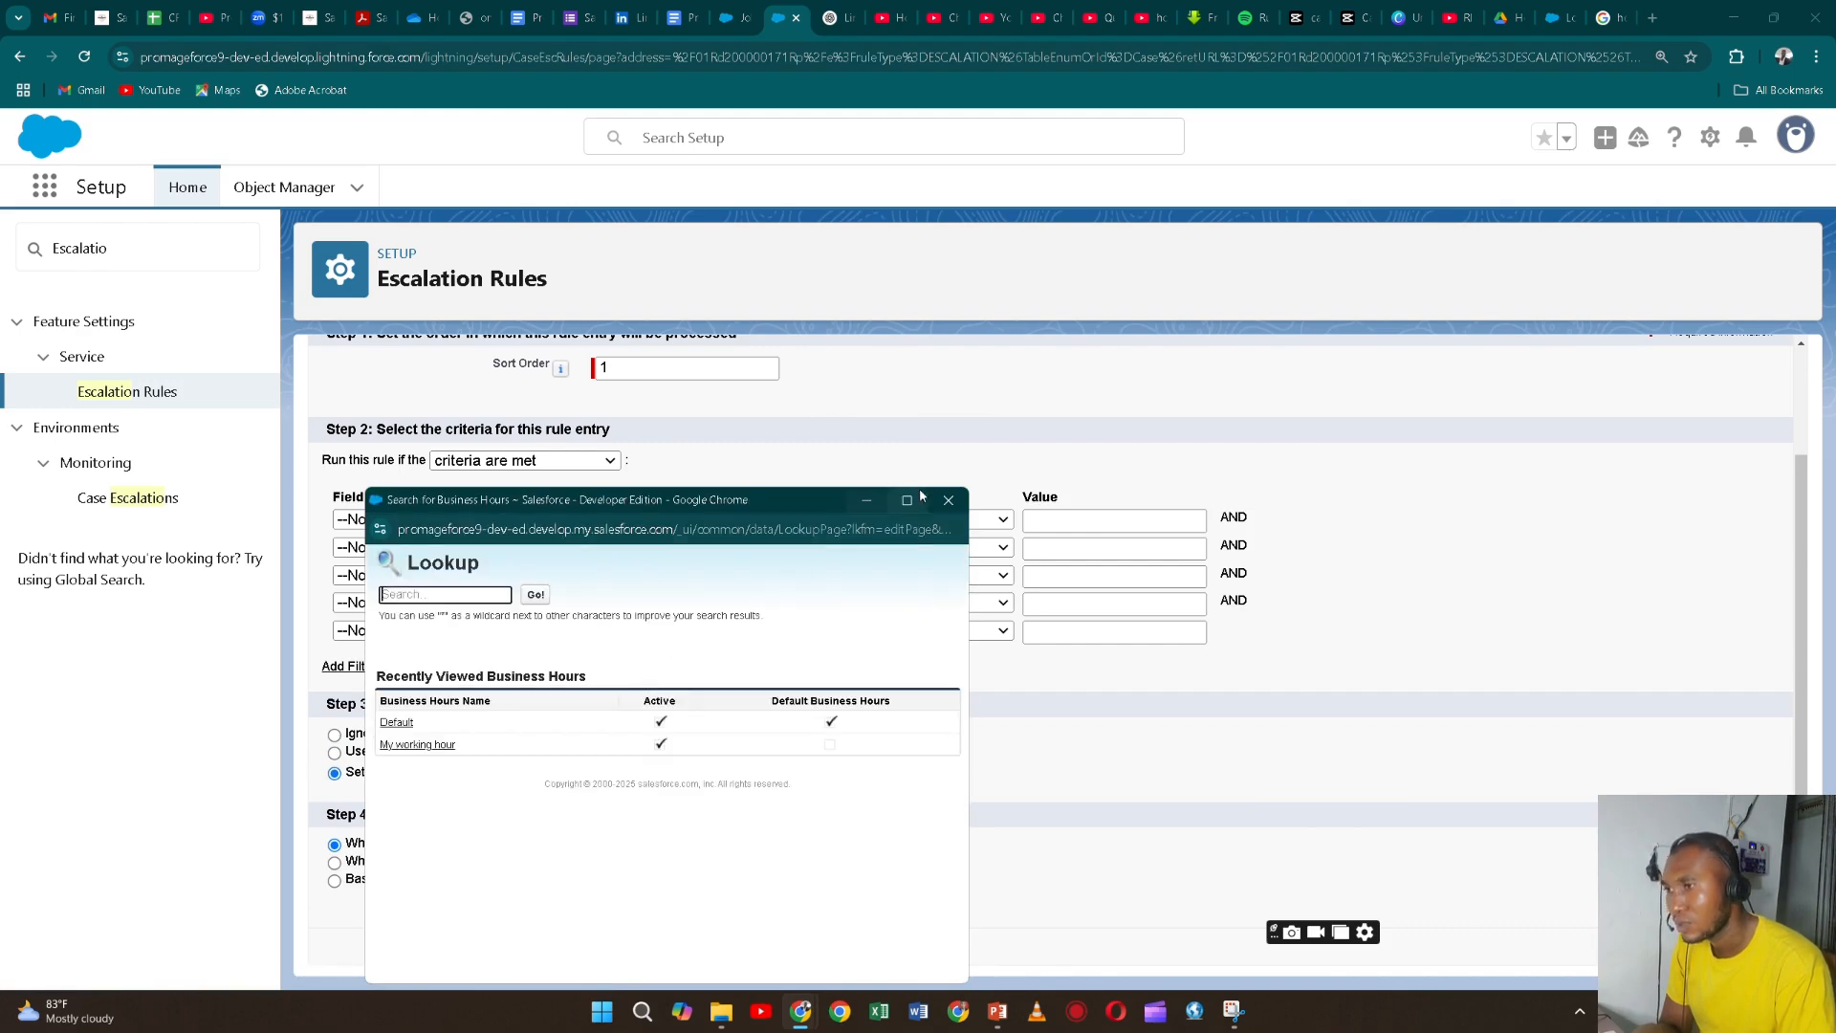
left_click(948, 500)
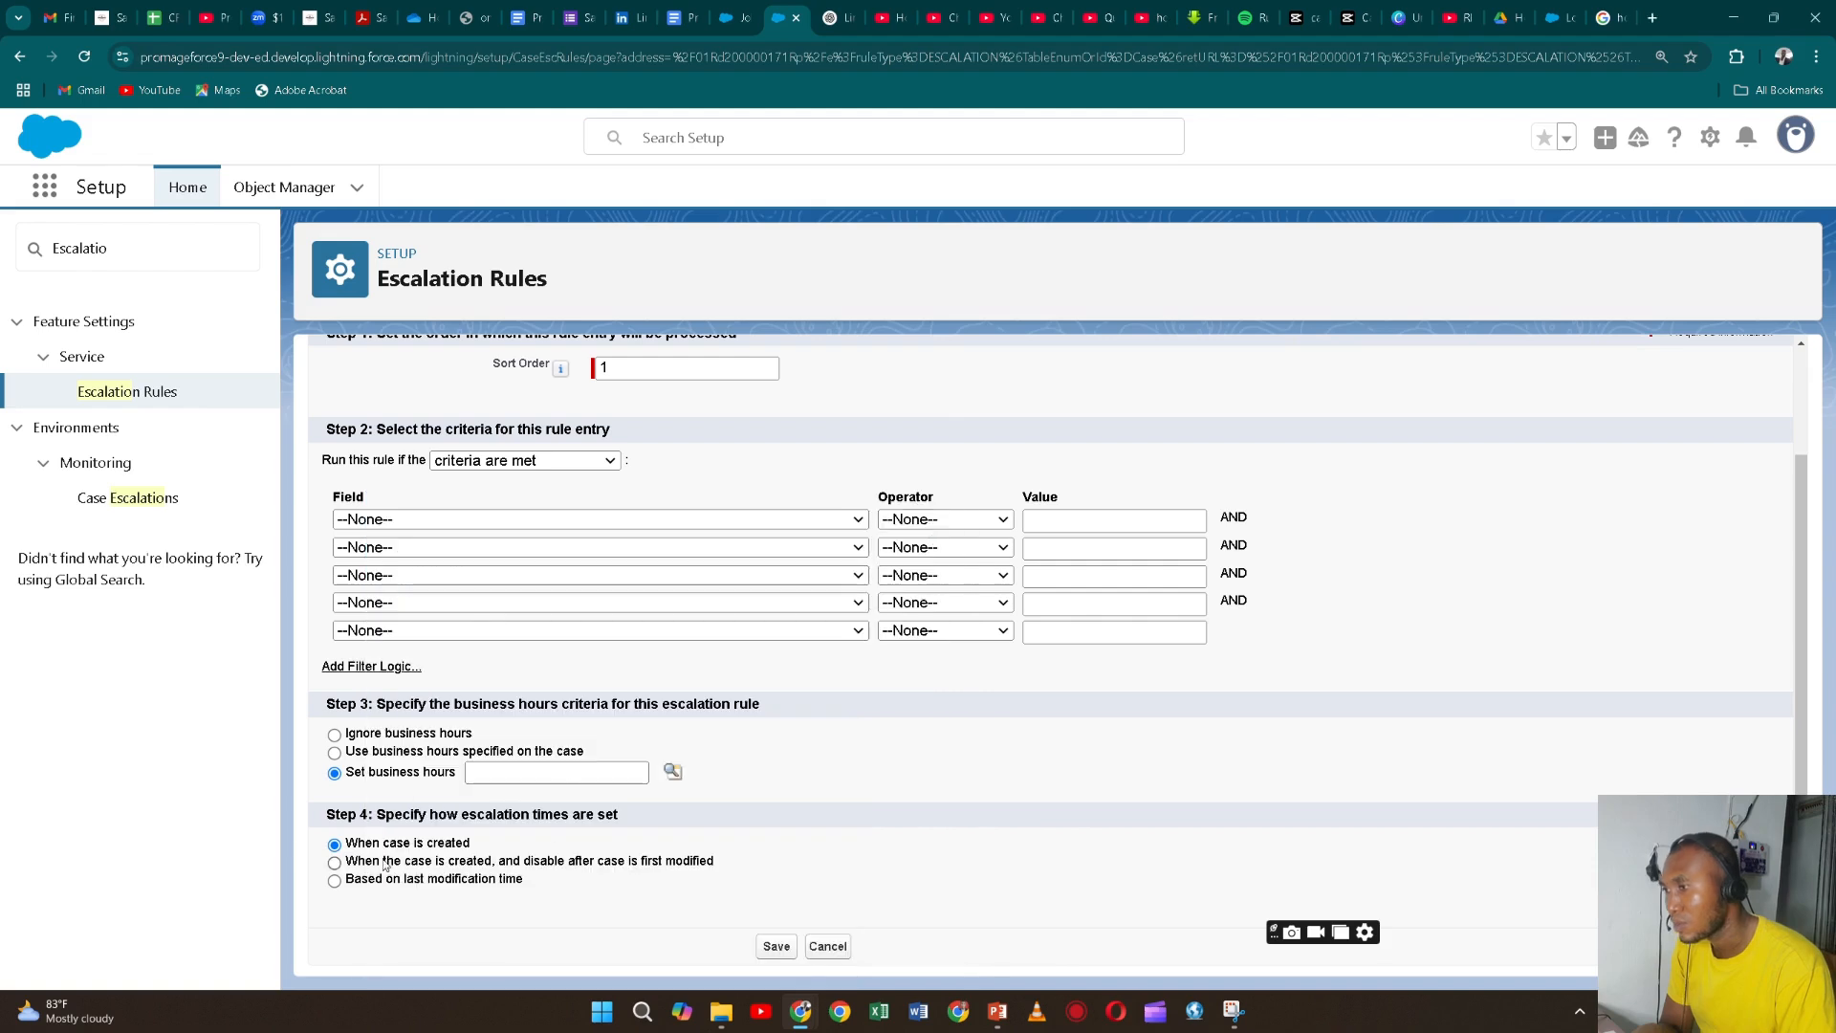
left_click(334, 753)
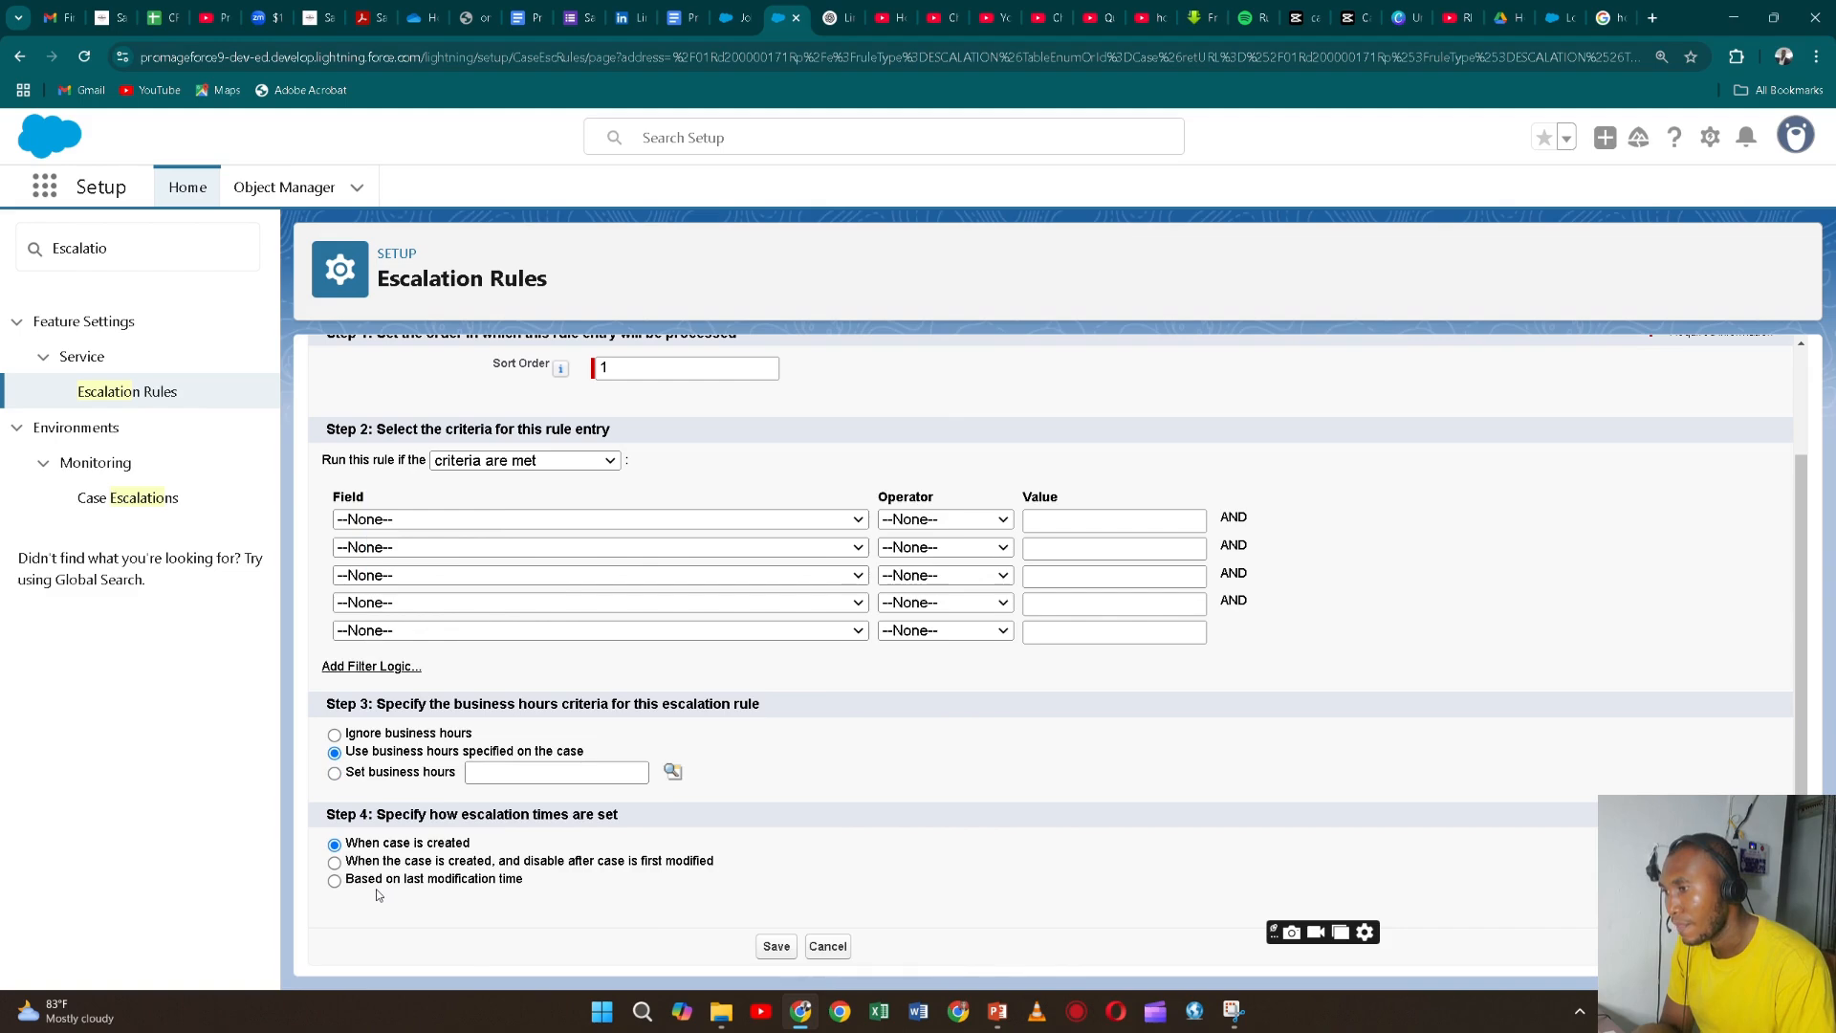
- Set the entry's escalation times to "Based on last modification time" and save the entry
scroll(514, 797, "up", 2)
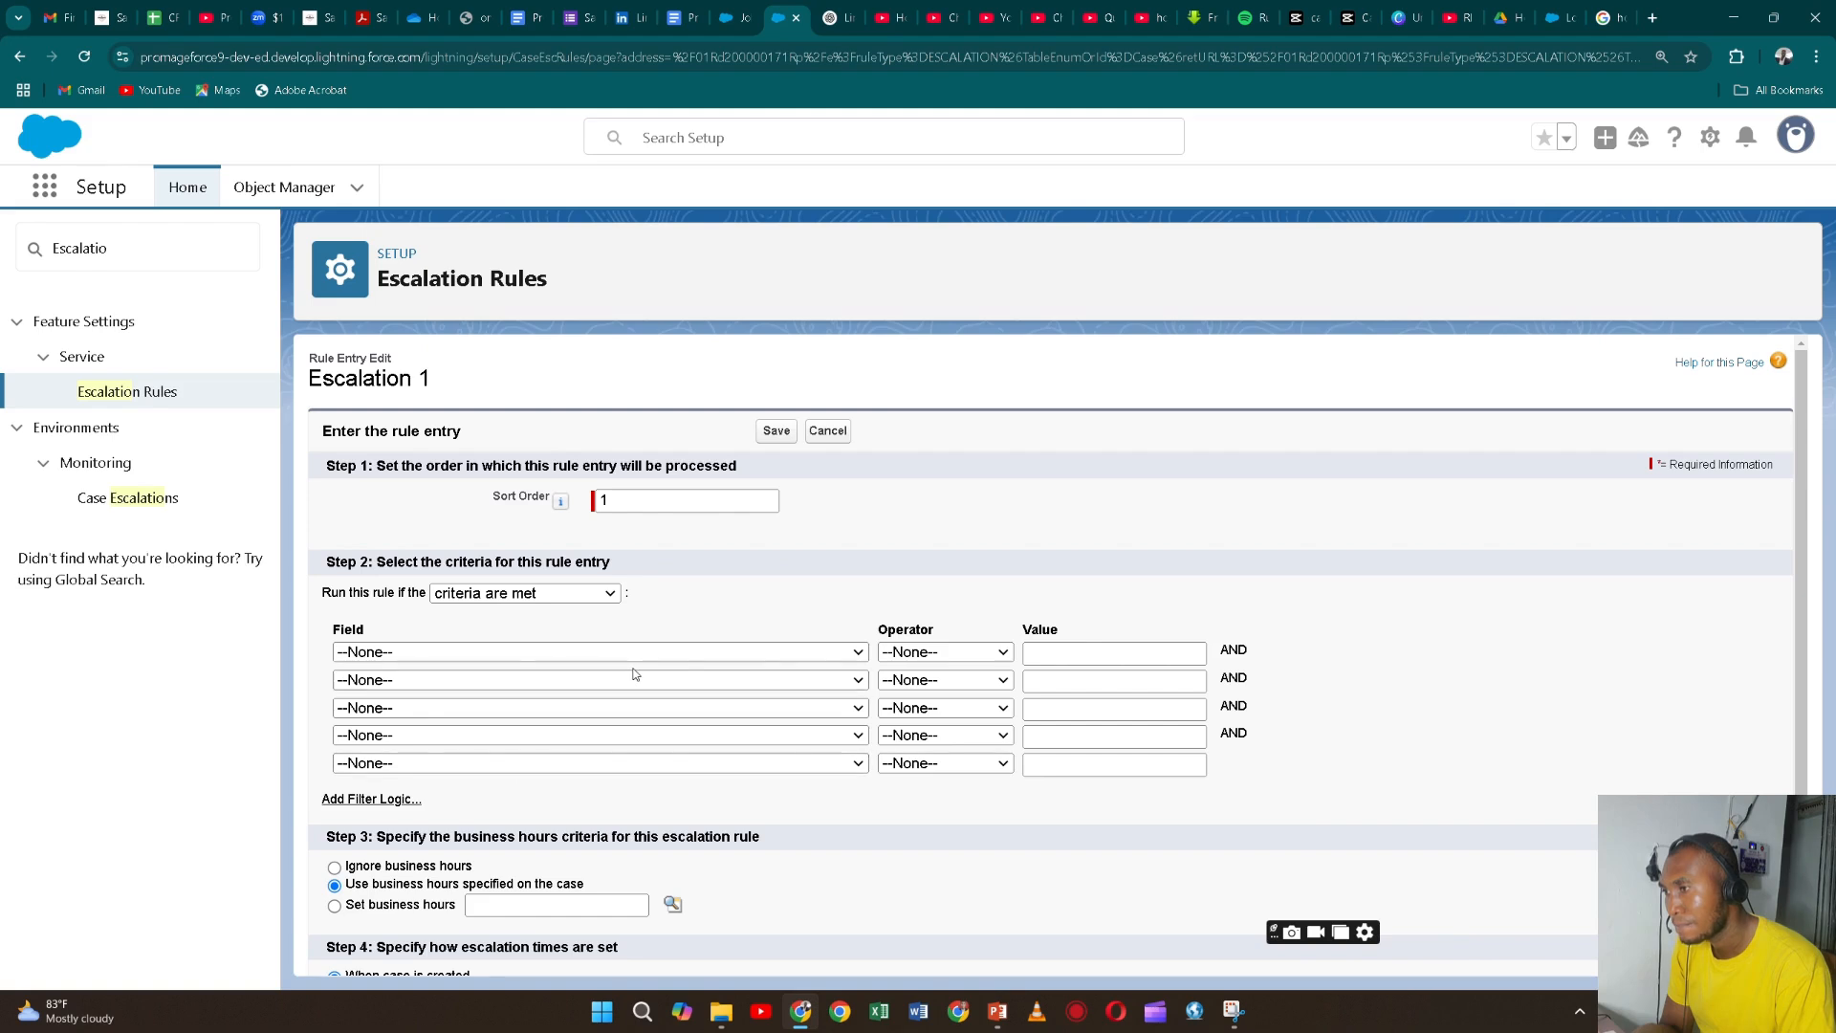
scroll(576, 686, "down", 2)
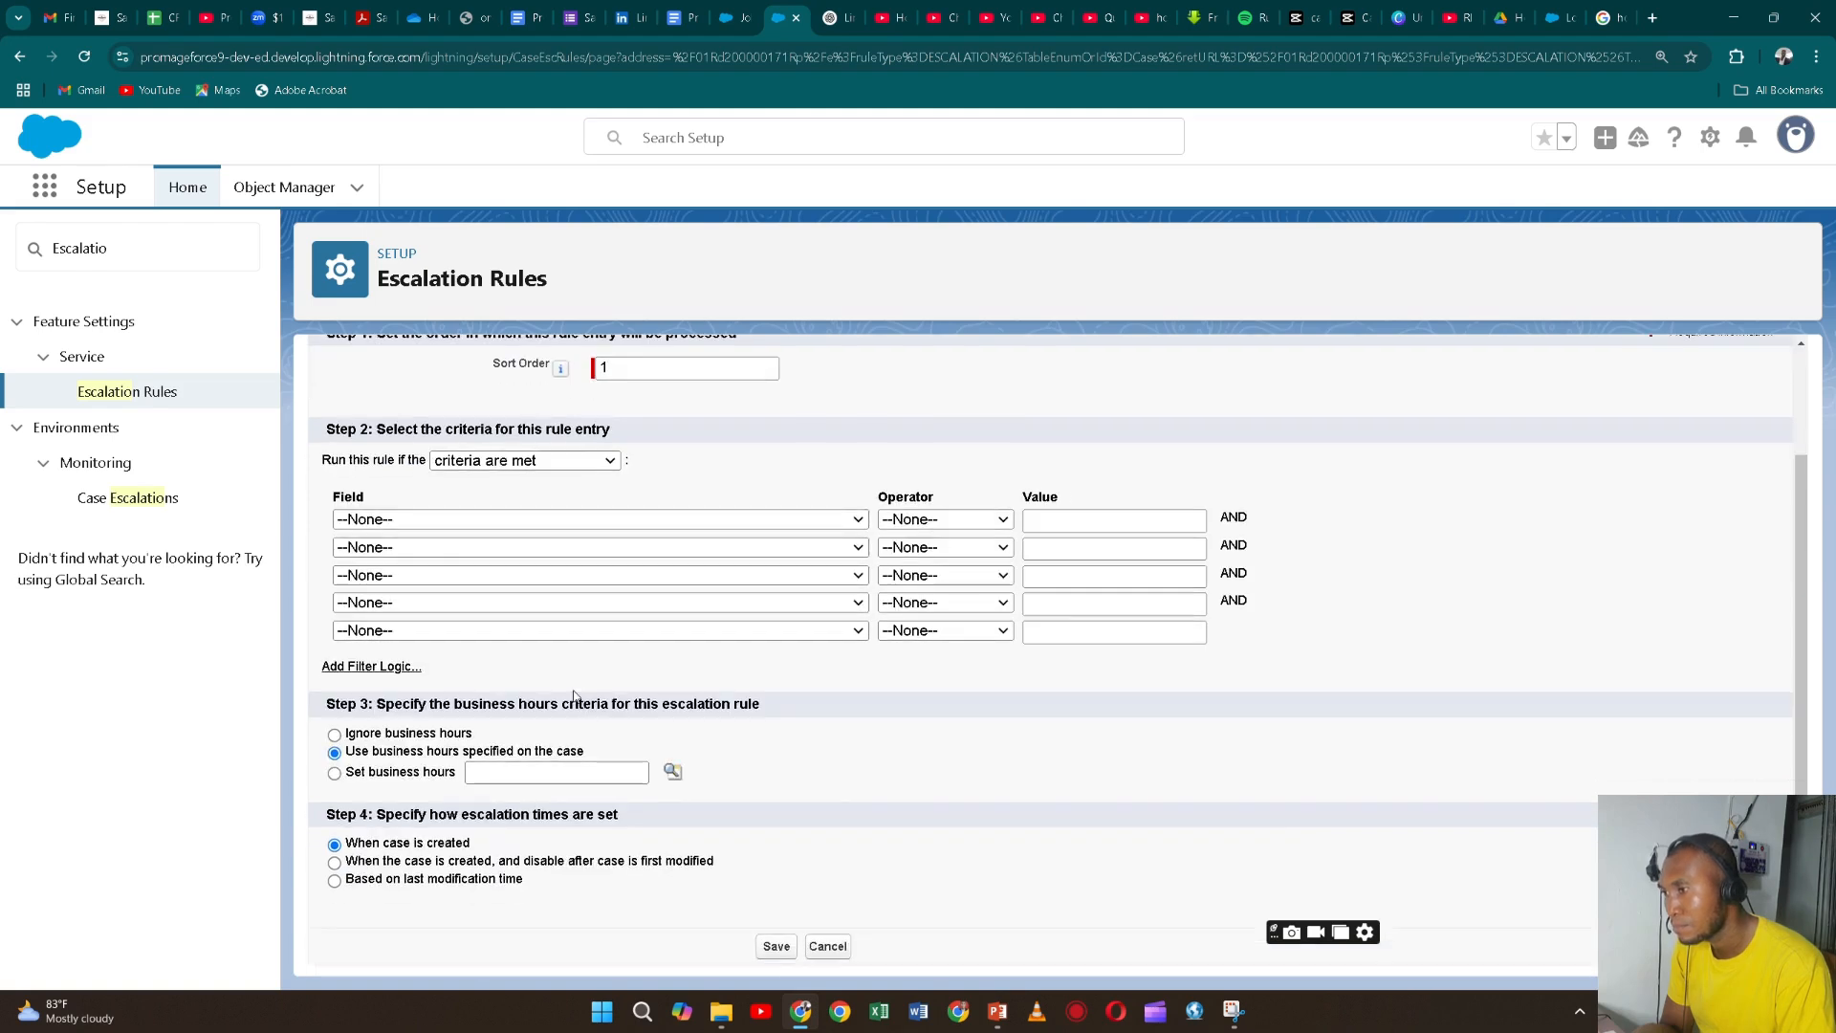
left_click(336, 881)
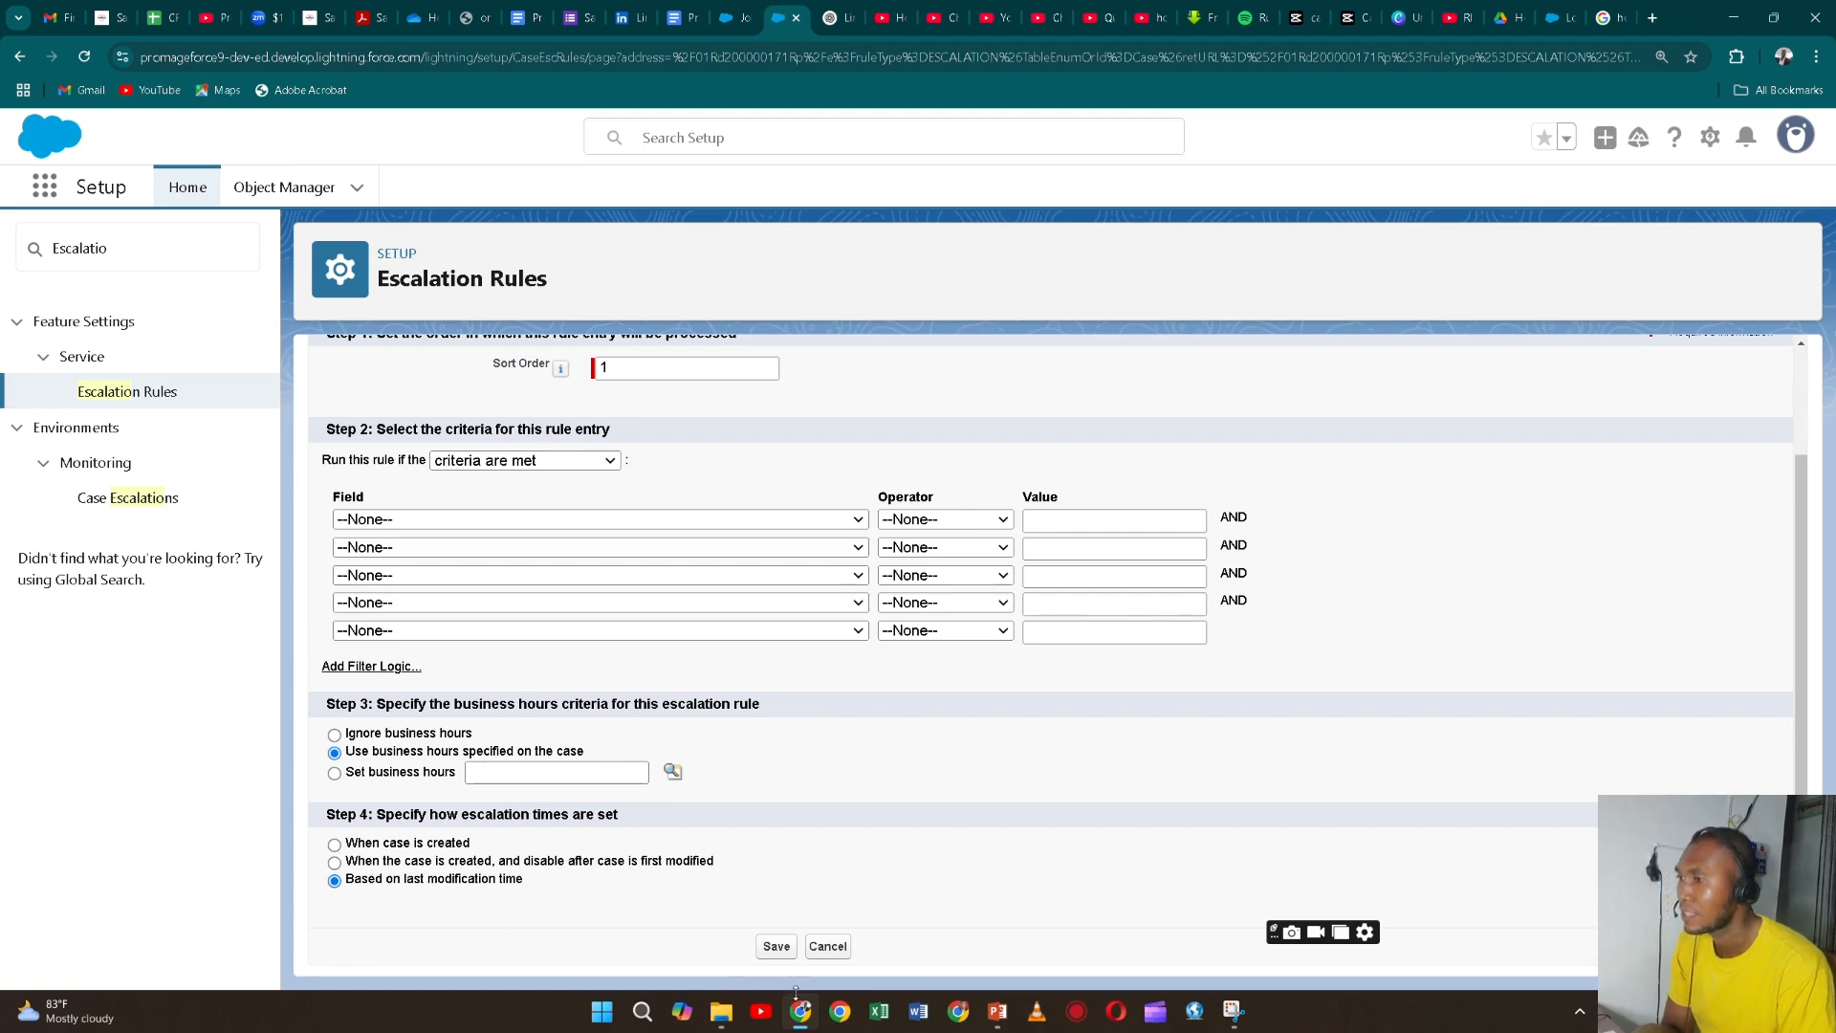
left_click(776, 947)
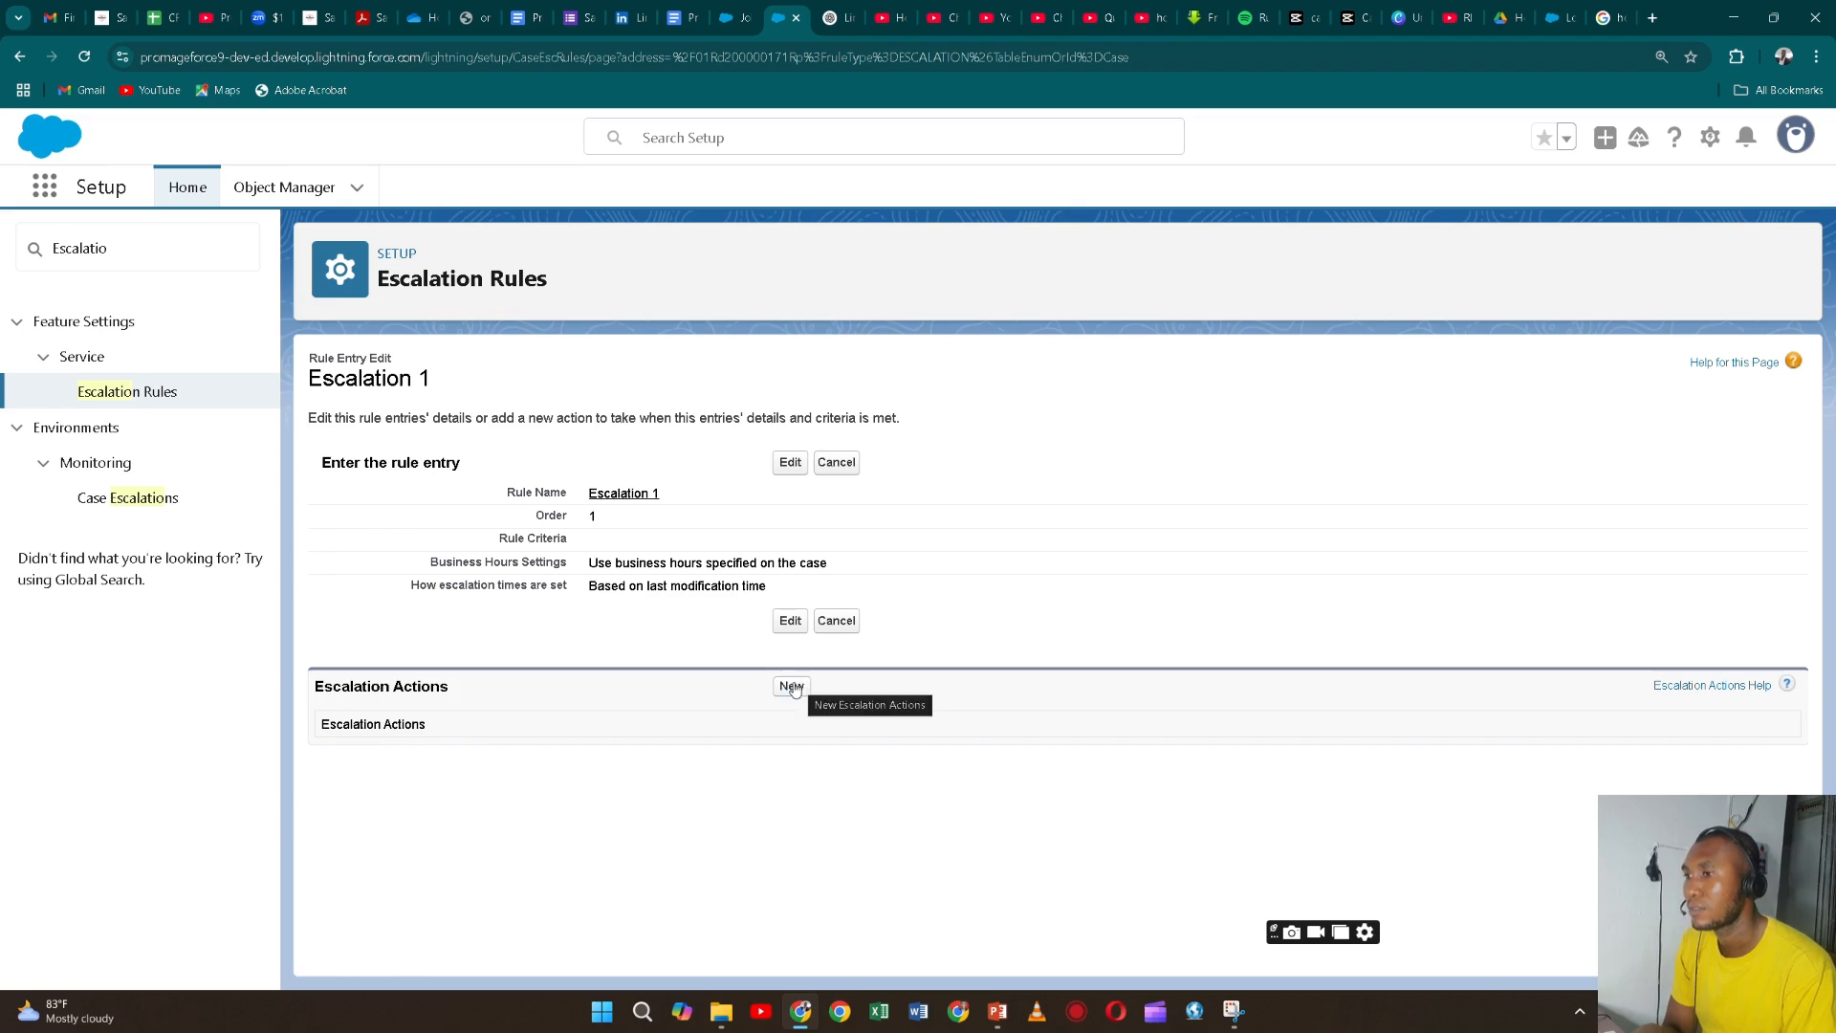
- Start a new escalation action for the rule entry and set the minutes part of its Age Over criterion to 30 minutes
left_click(792, 687)
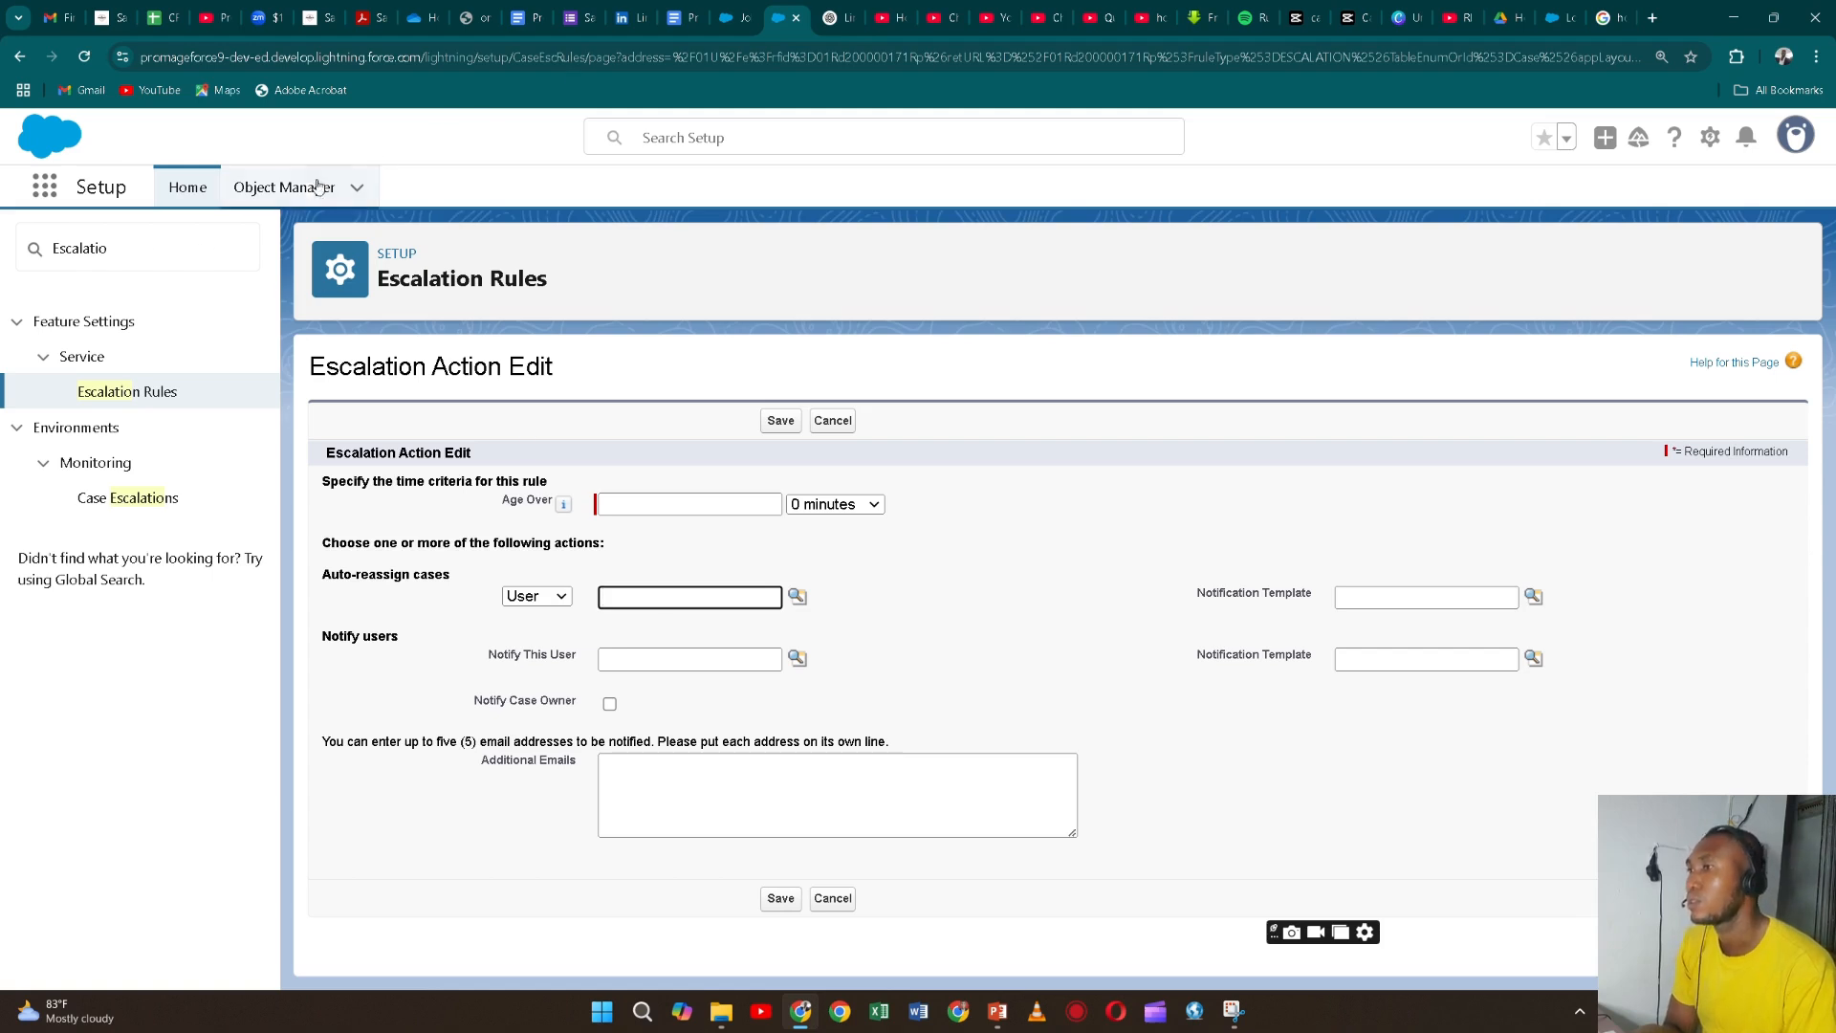
left_click(20, 58)
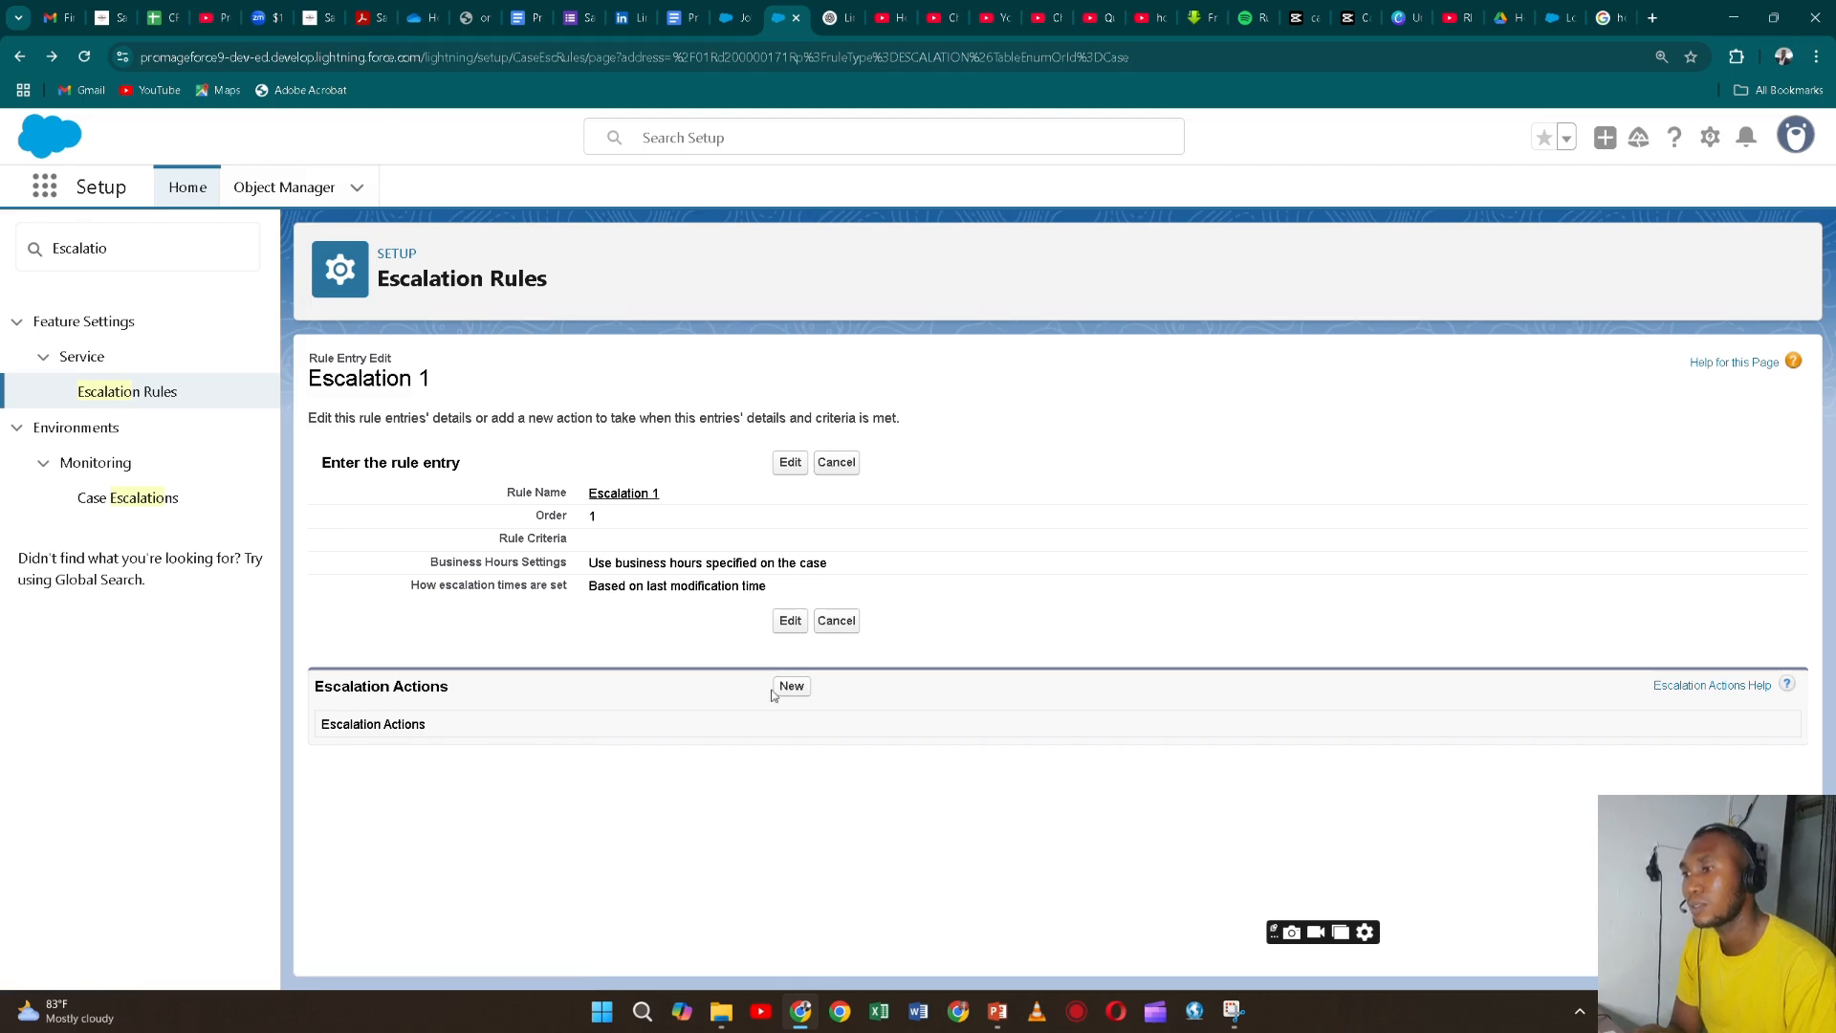
left_click(791, 687)
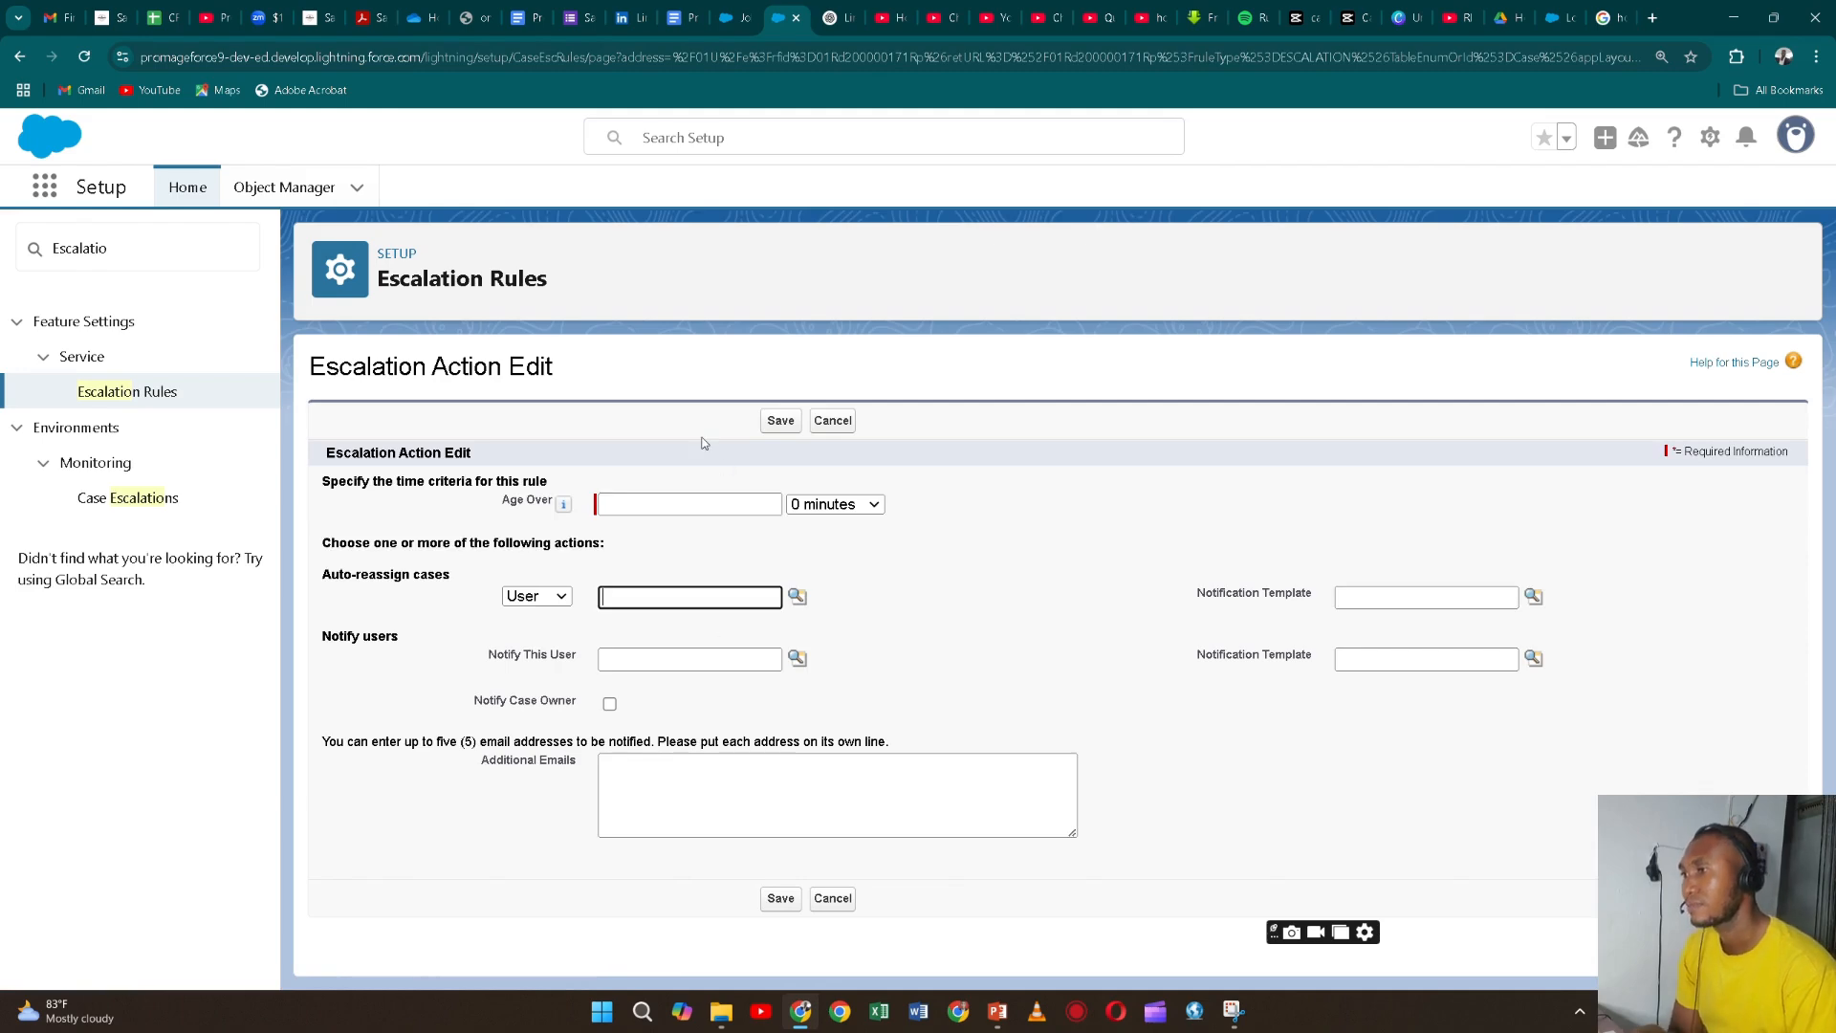
left_click(863, 510)
left_click(857, 555)
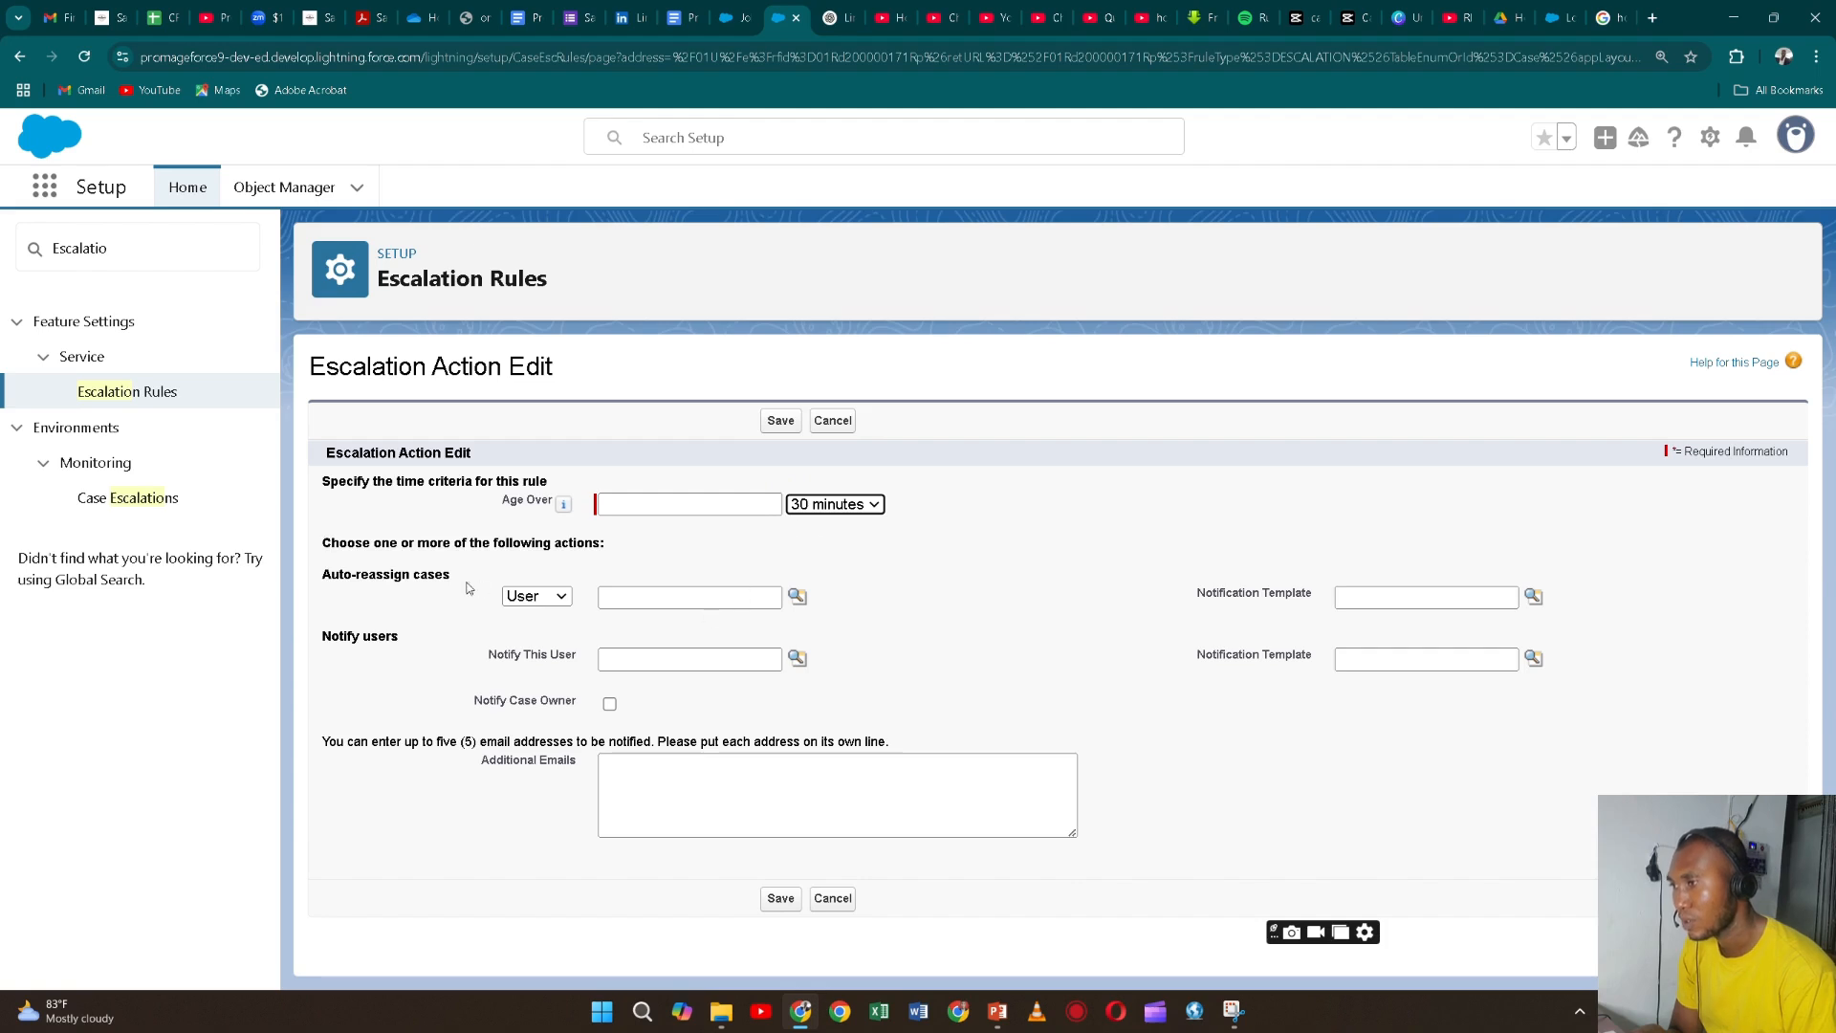
- Set the auto-reassign target to Queue and check the queues available in its lookup
left_click(560, 597)
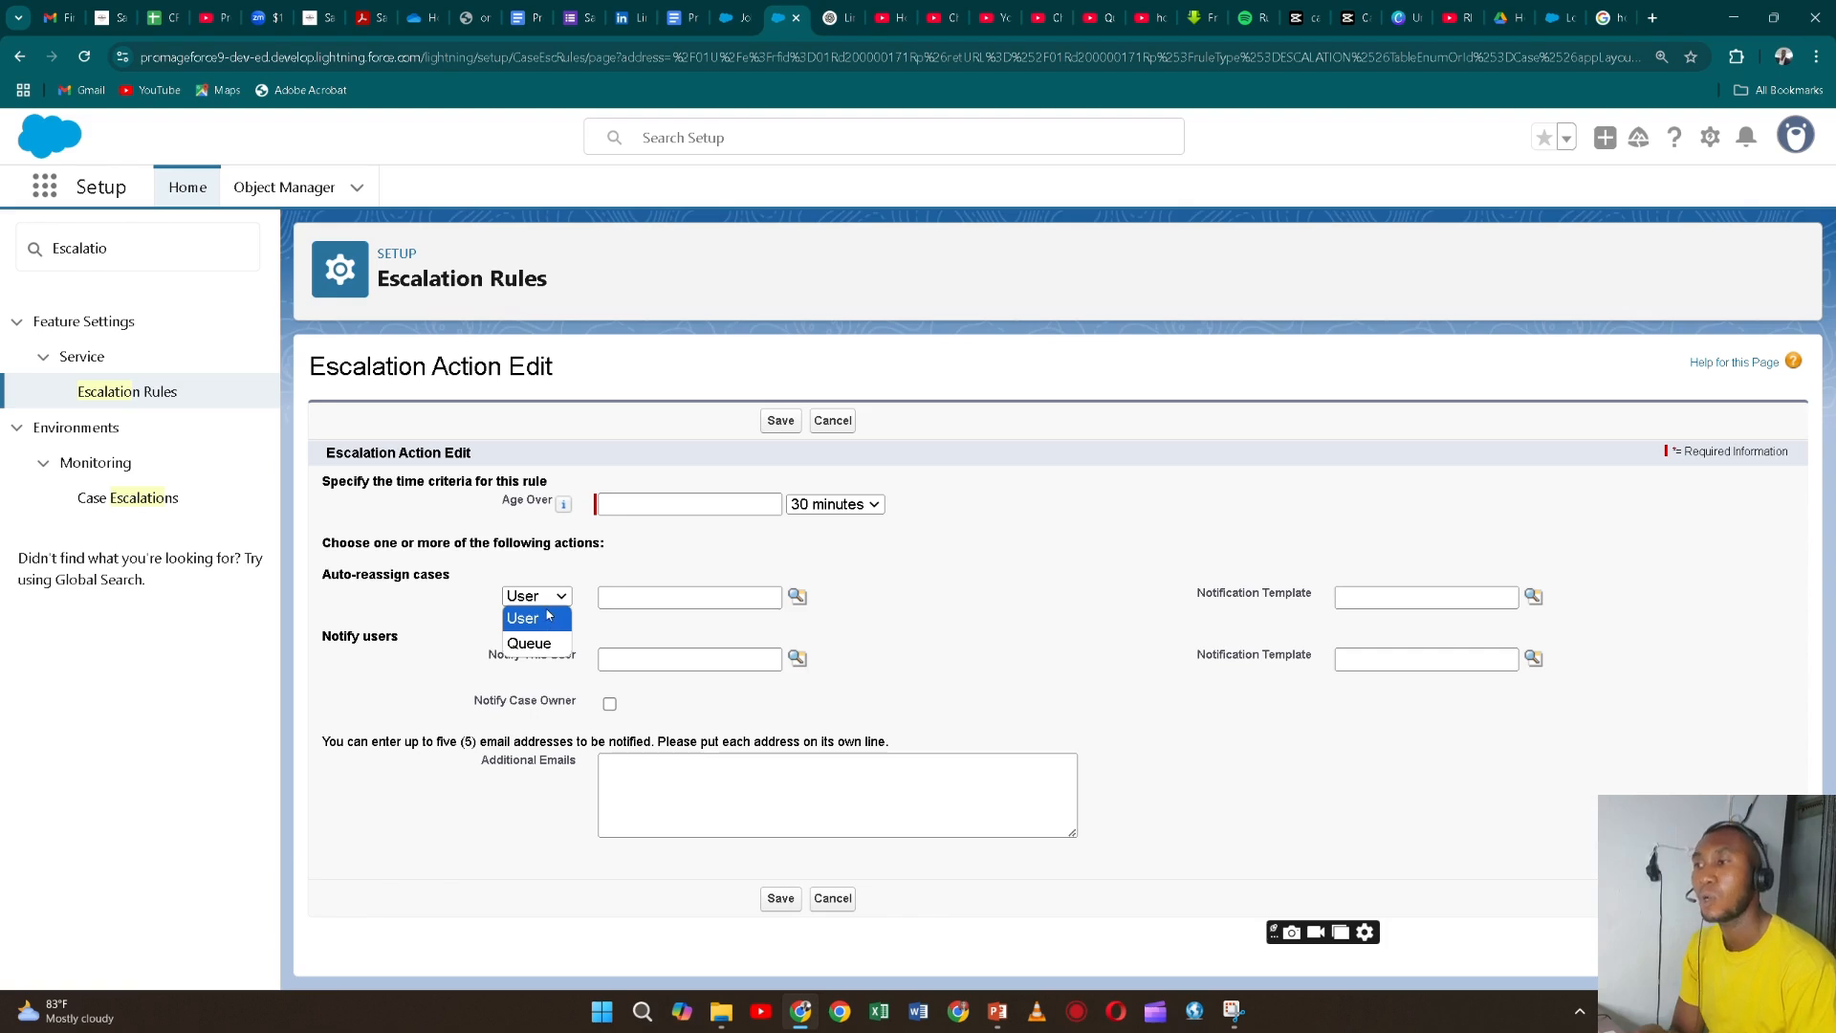
left_click(555, 645)
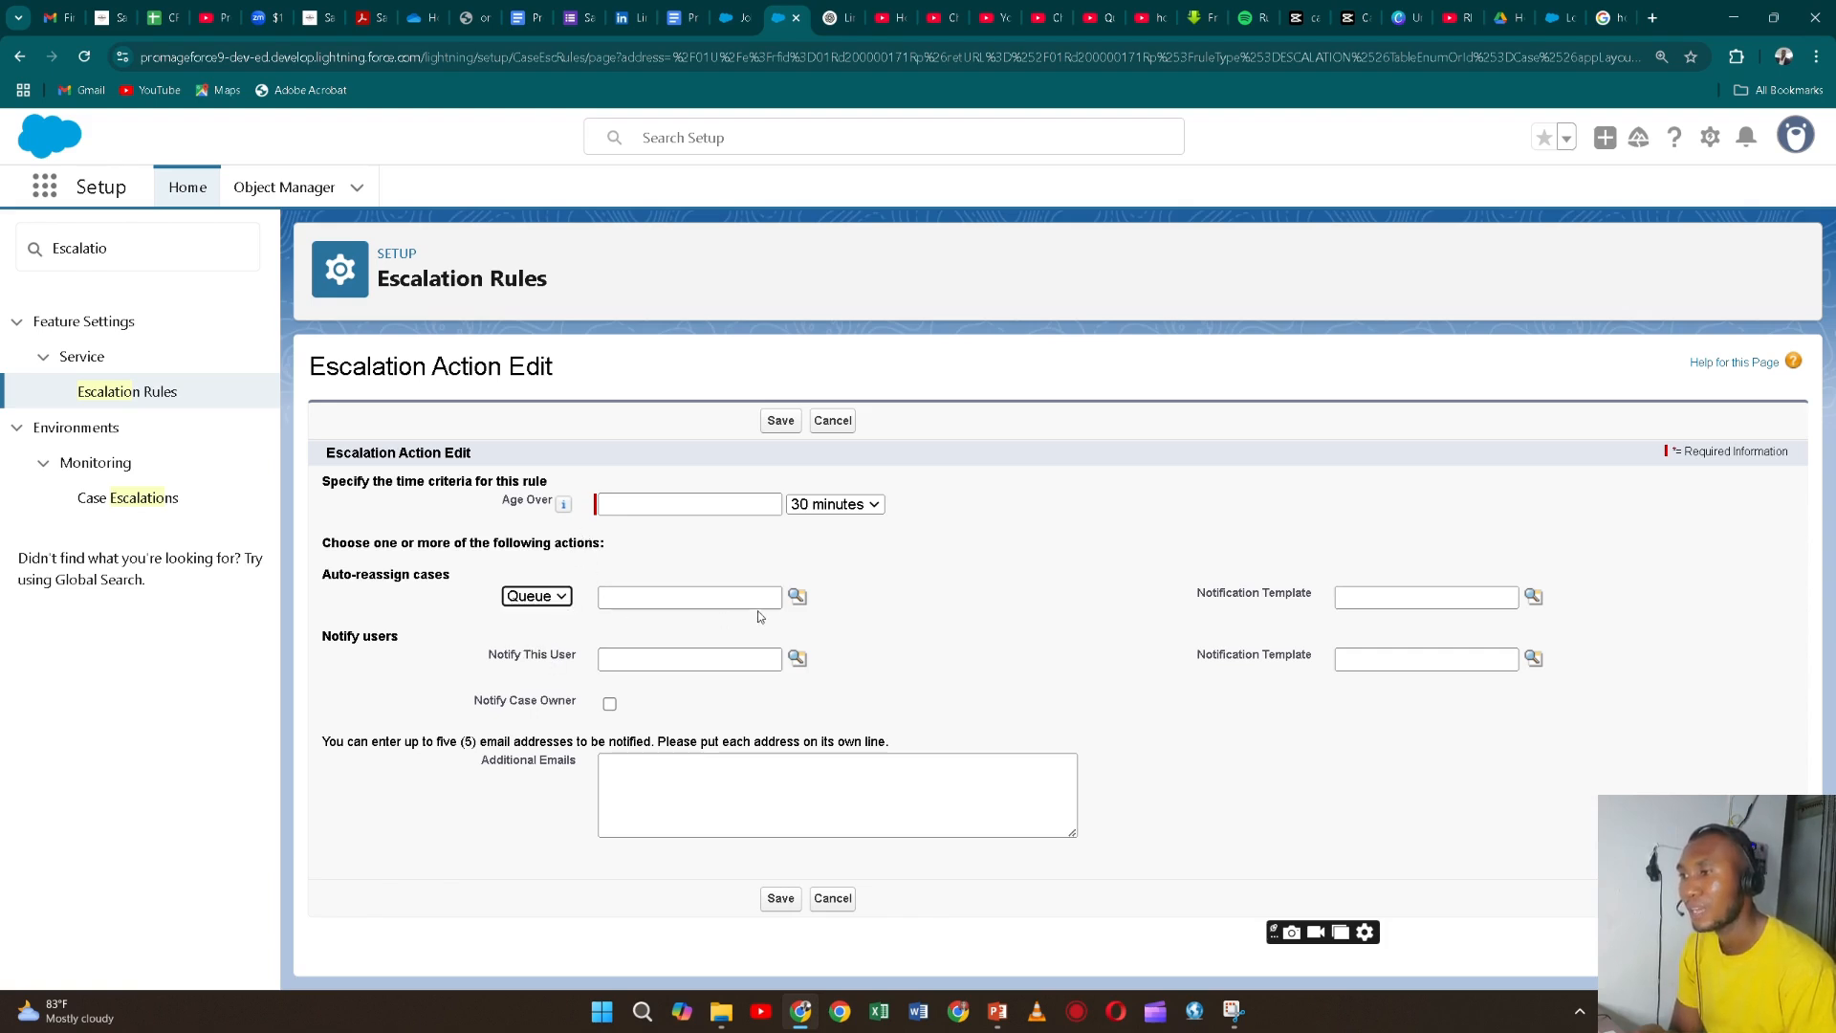
left_click(796, 598)
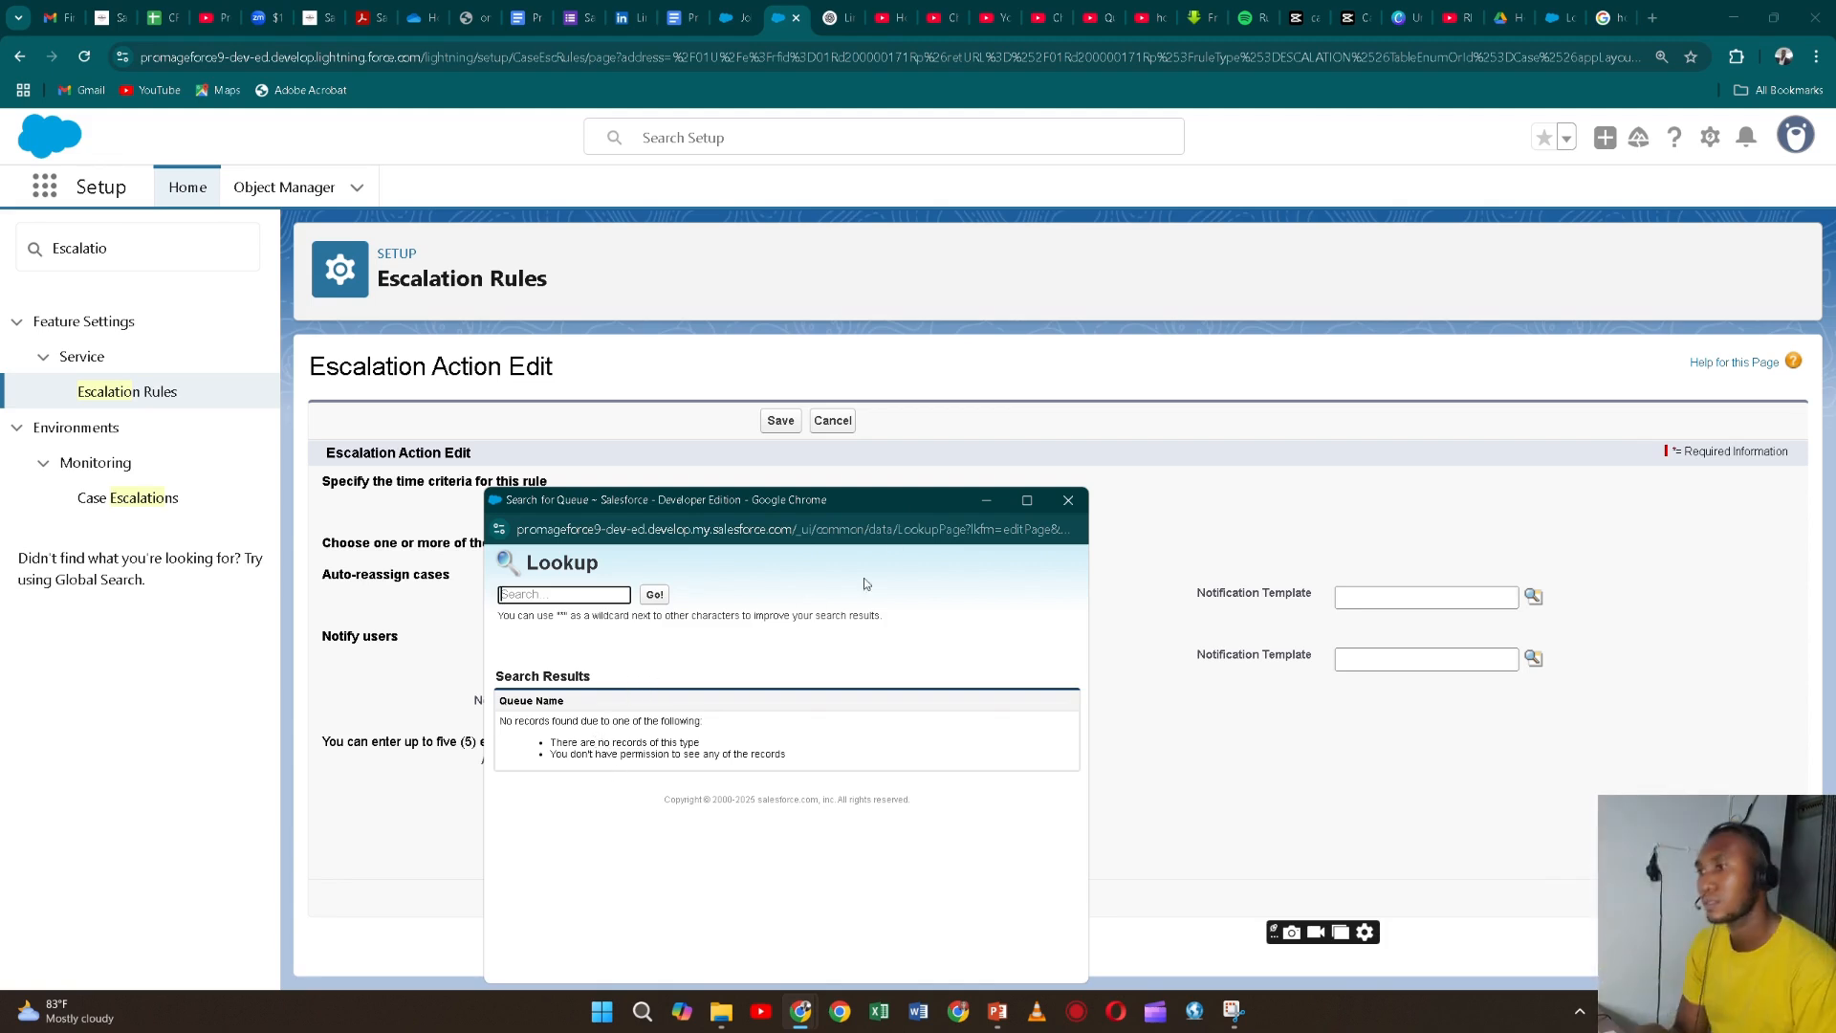
left_click(1069, 500)
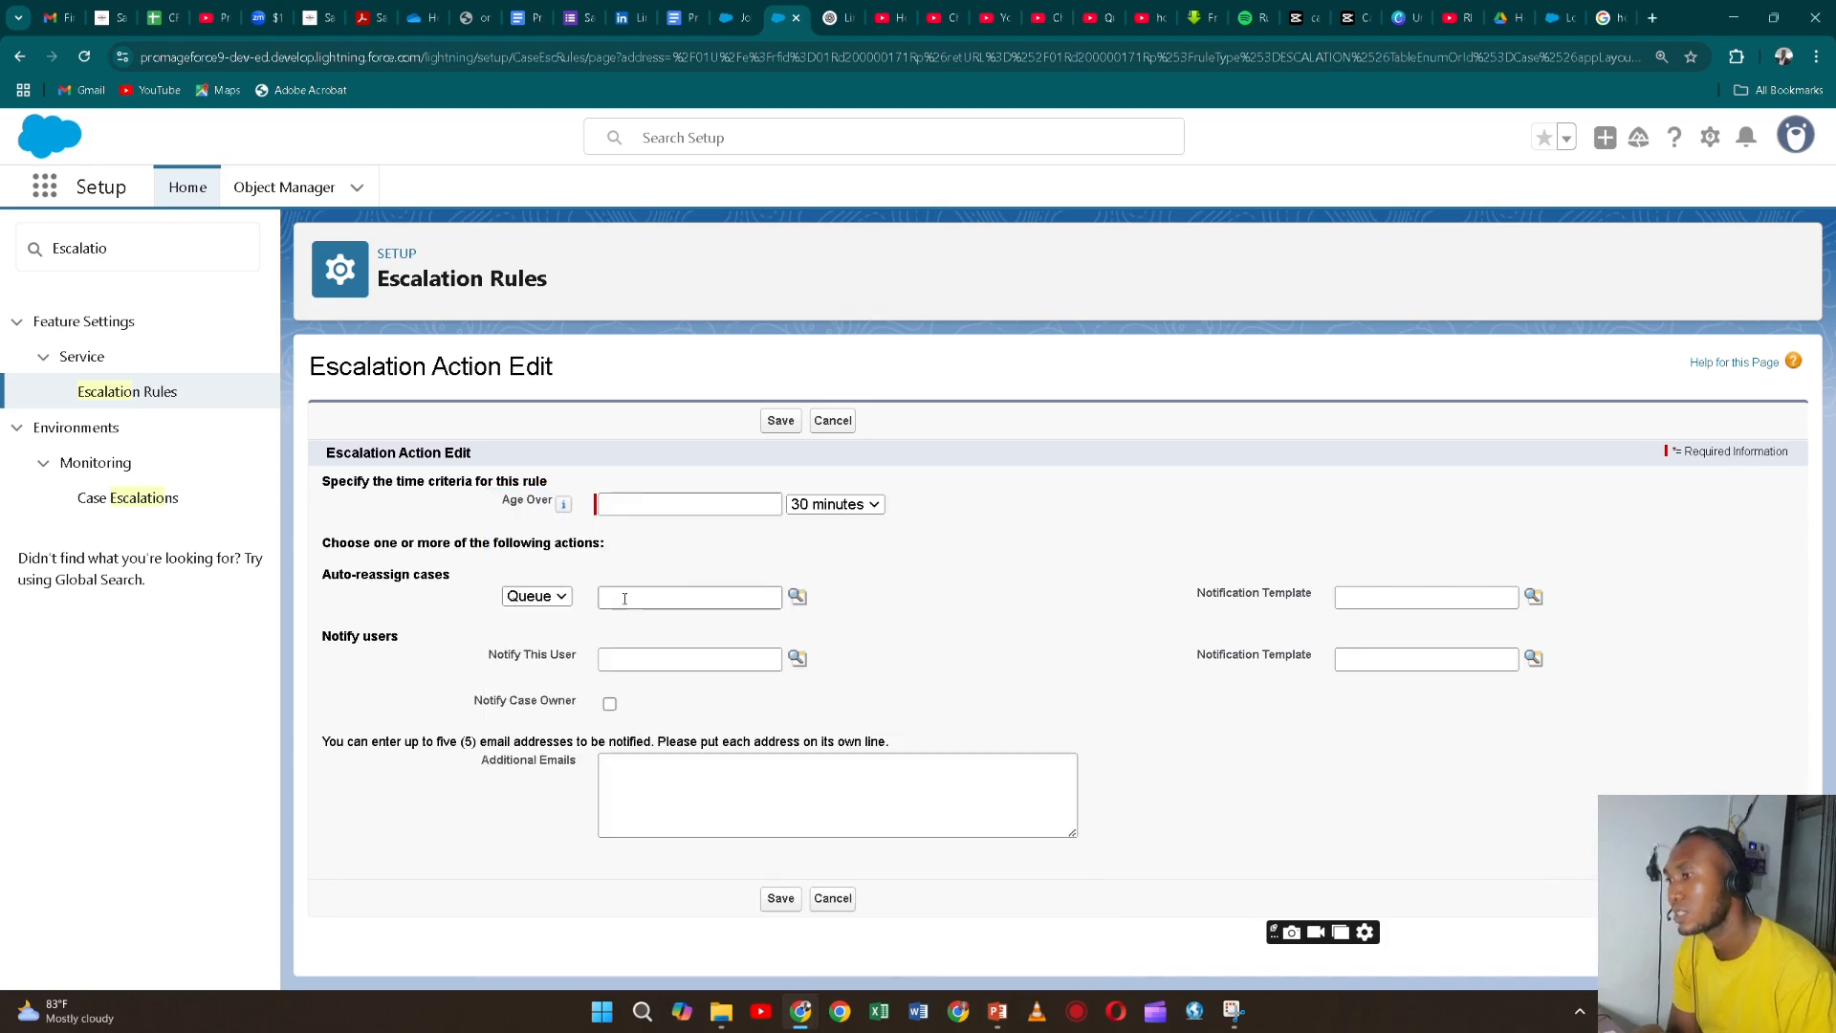
- Set the auto-reassign target back to User and pick a user from the lookup
left_click(535, 596)
left_click(522, 620)
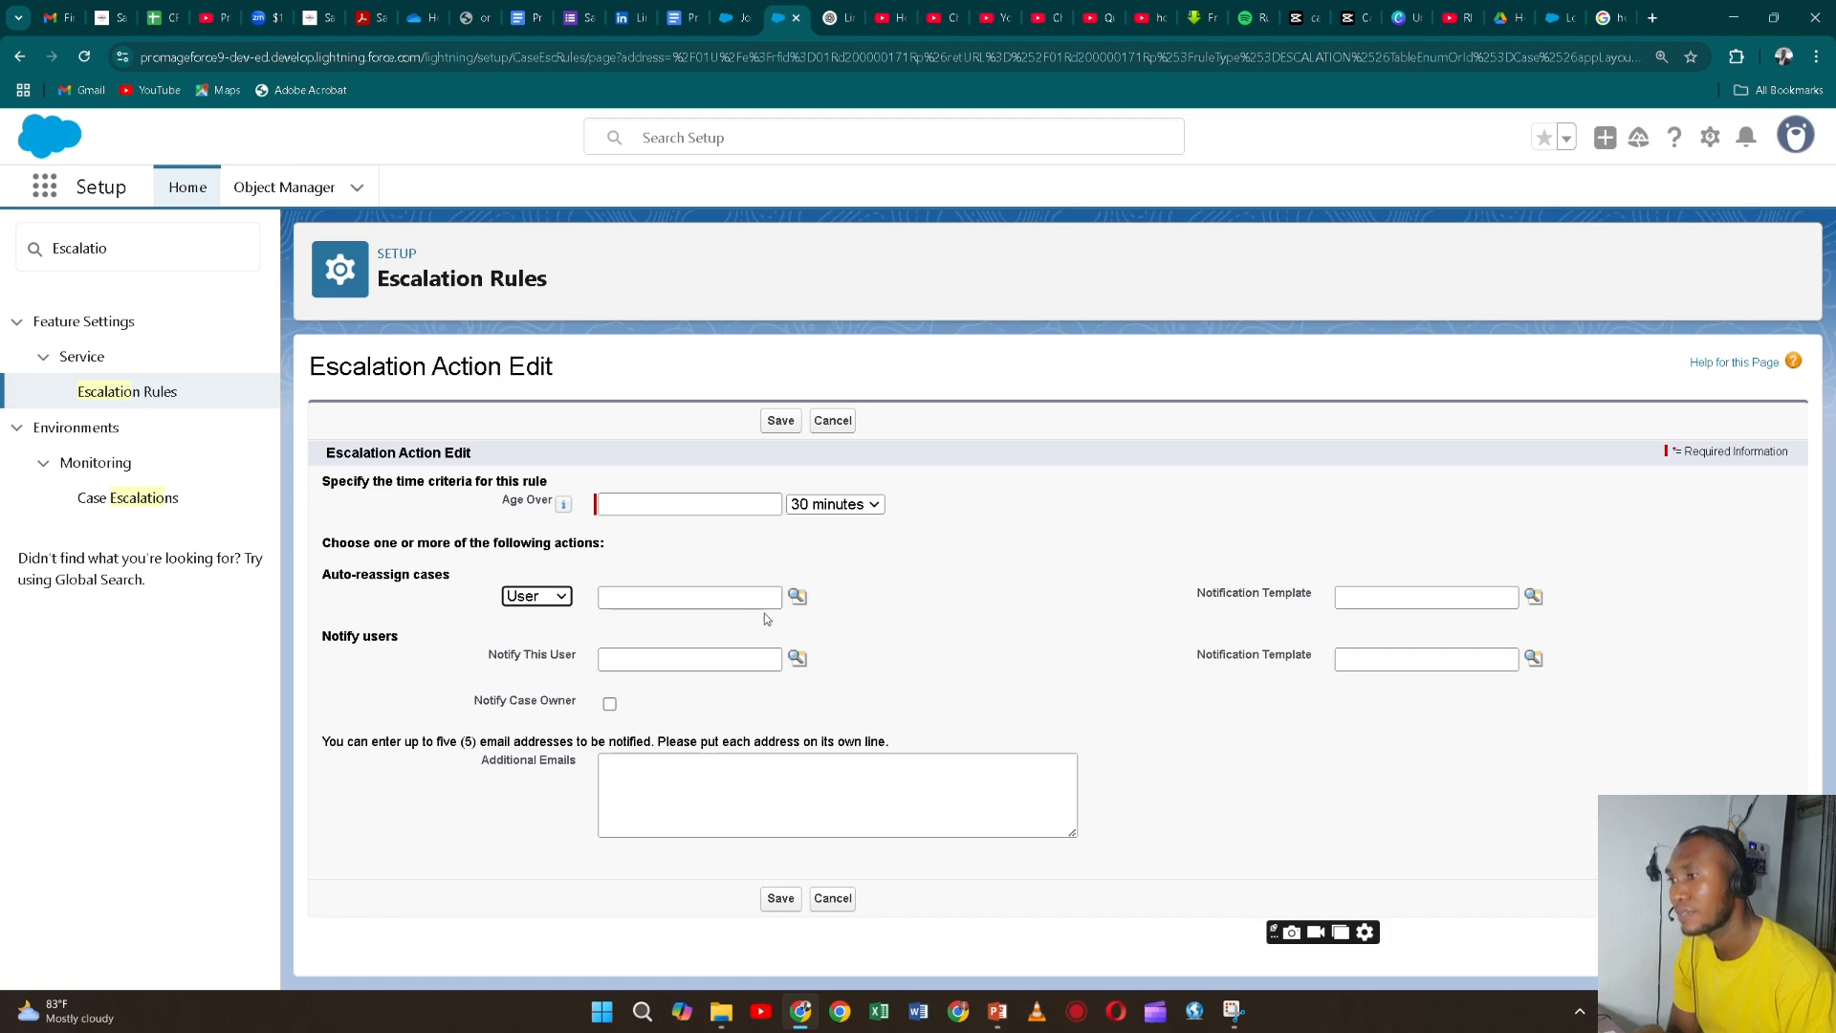
left_click(797, 596)
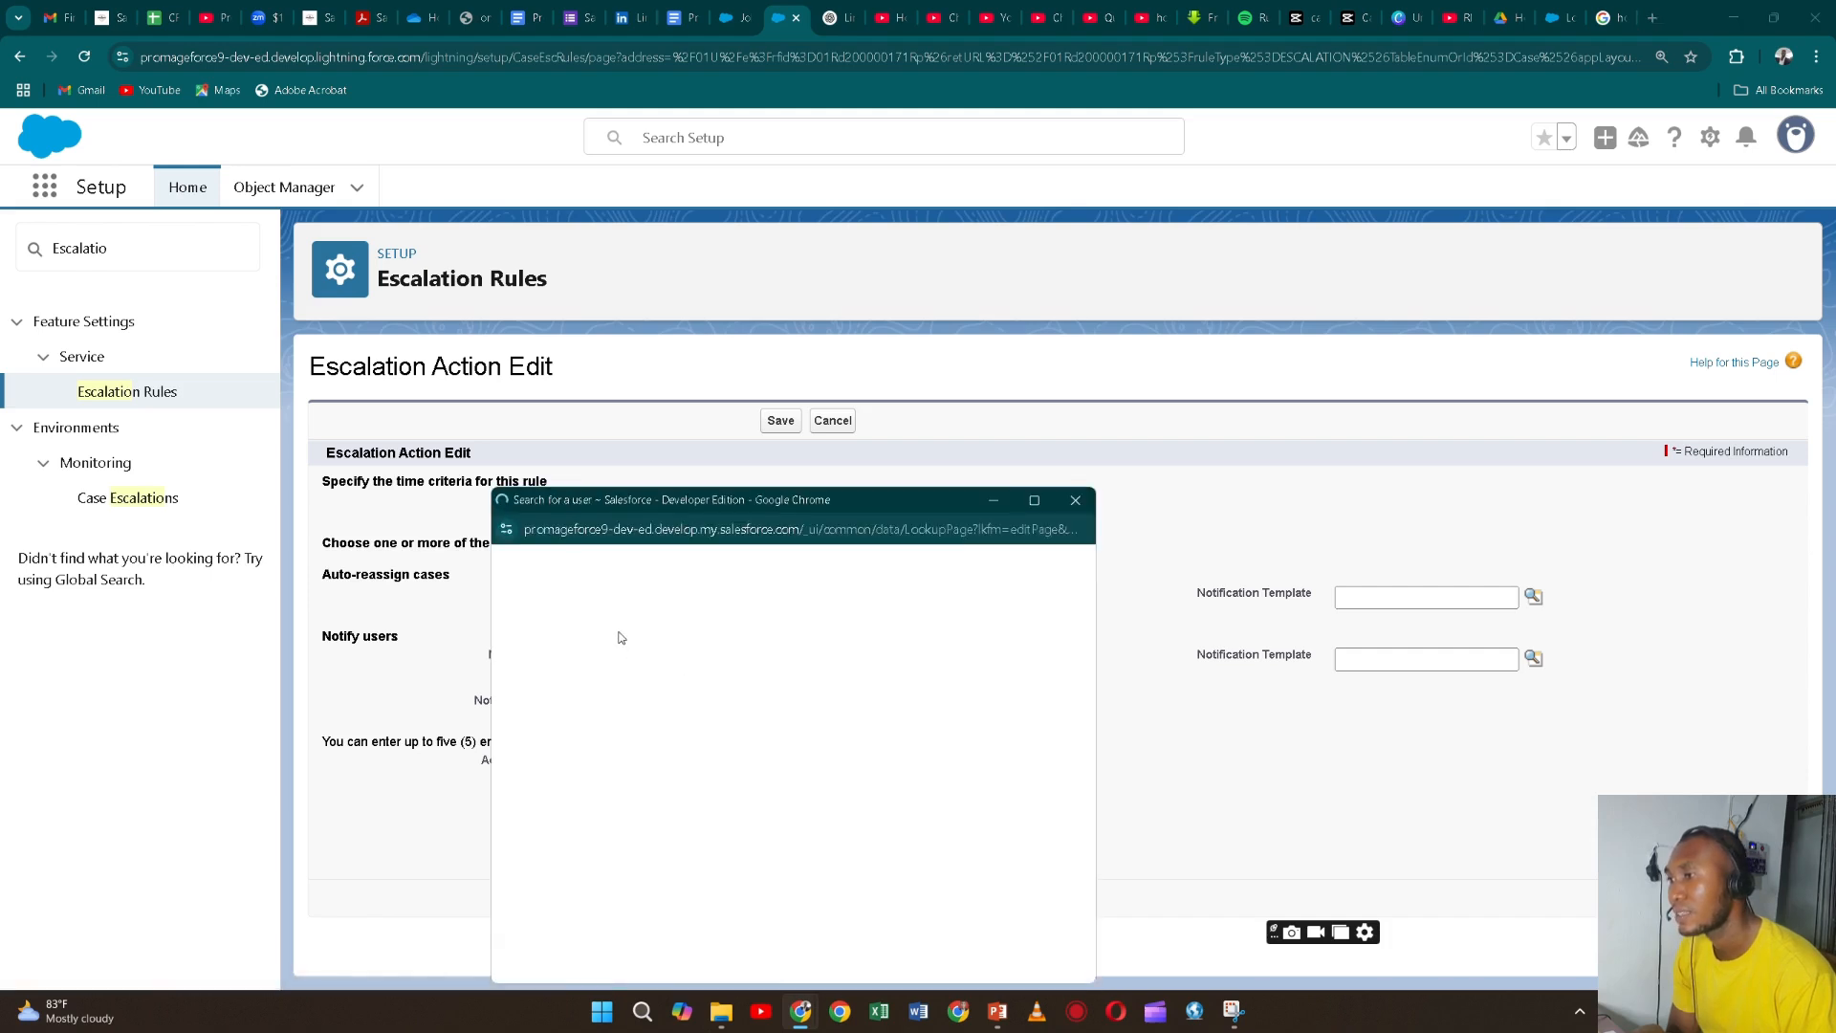
left_click(560, 721)
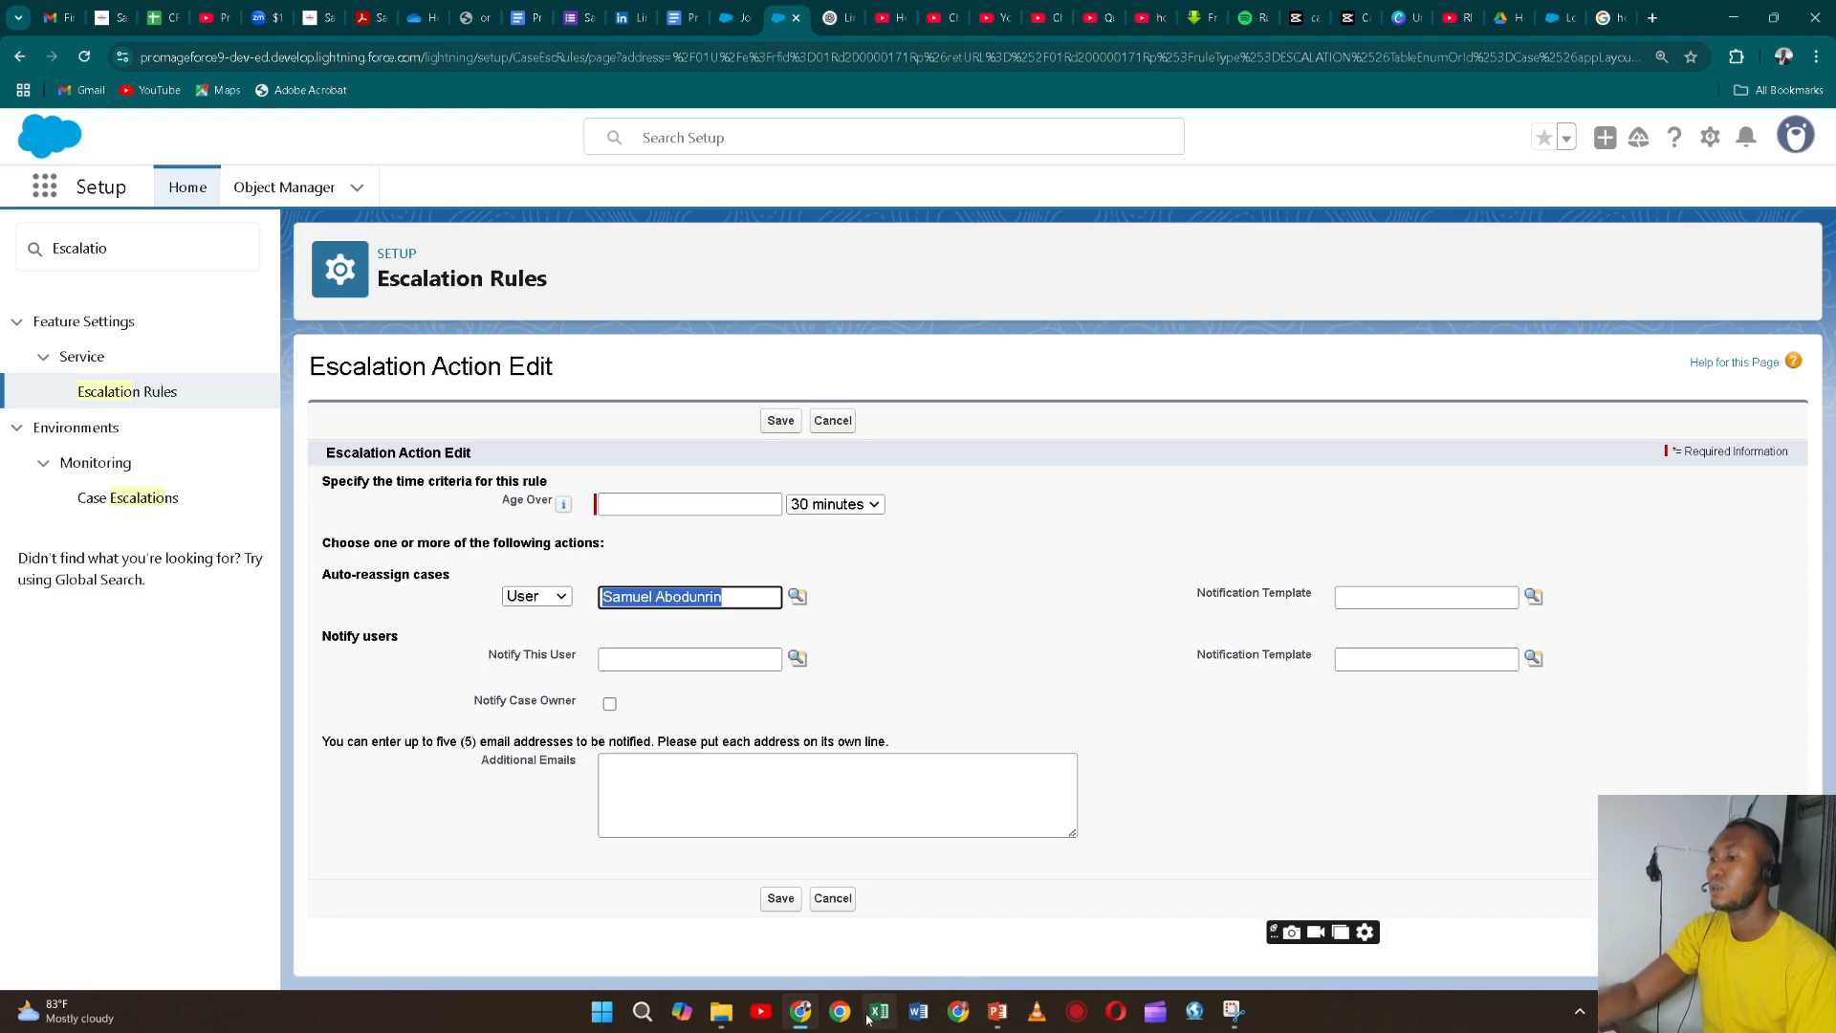
- Check the "Other rules" slide in PowerPoint, return to Salesforce and search Setup for "duplicat"
key("alt+Tab")
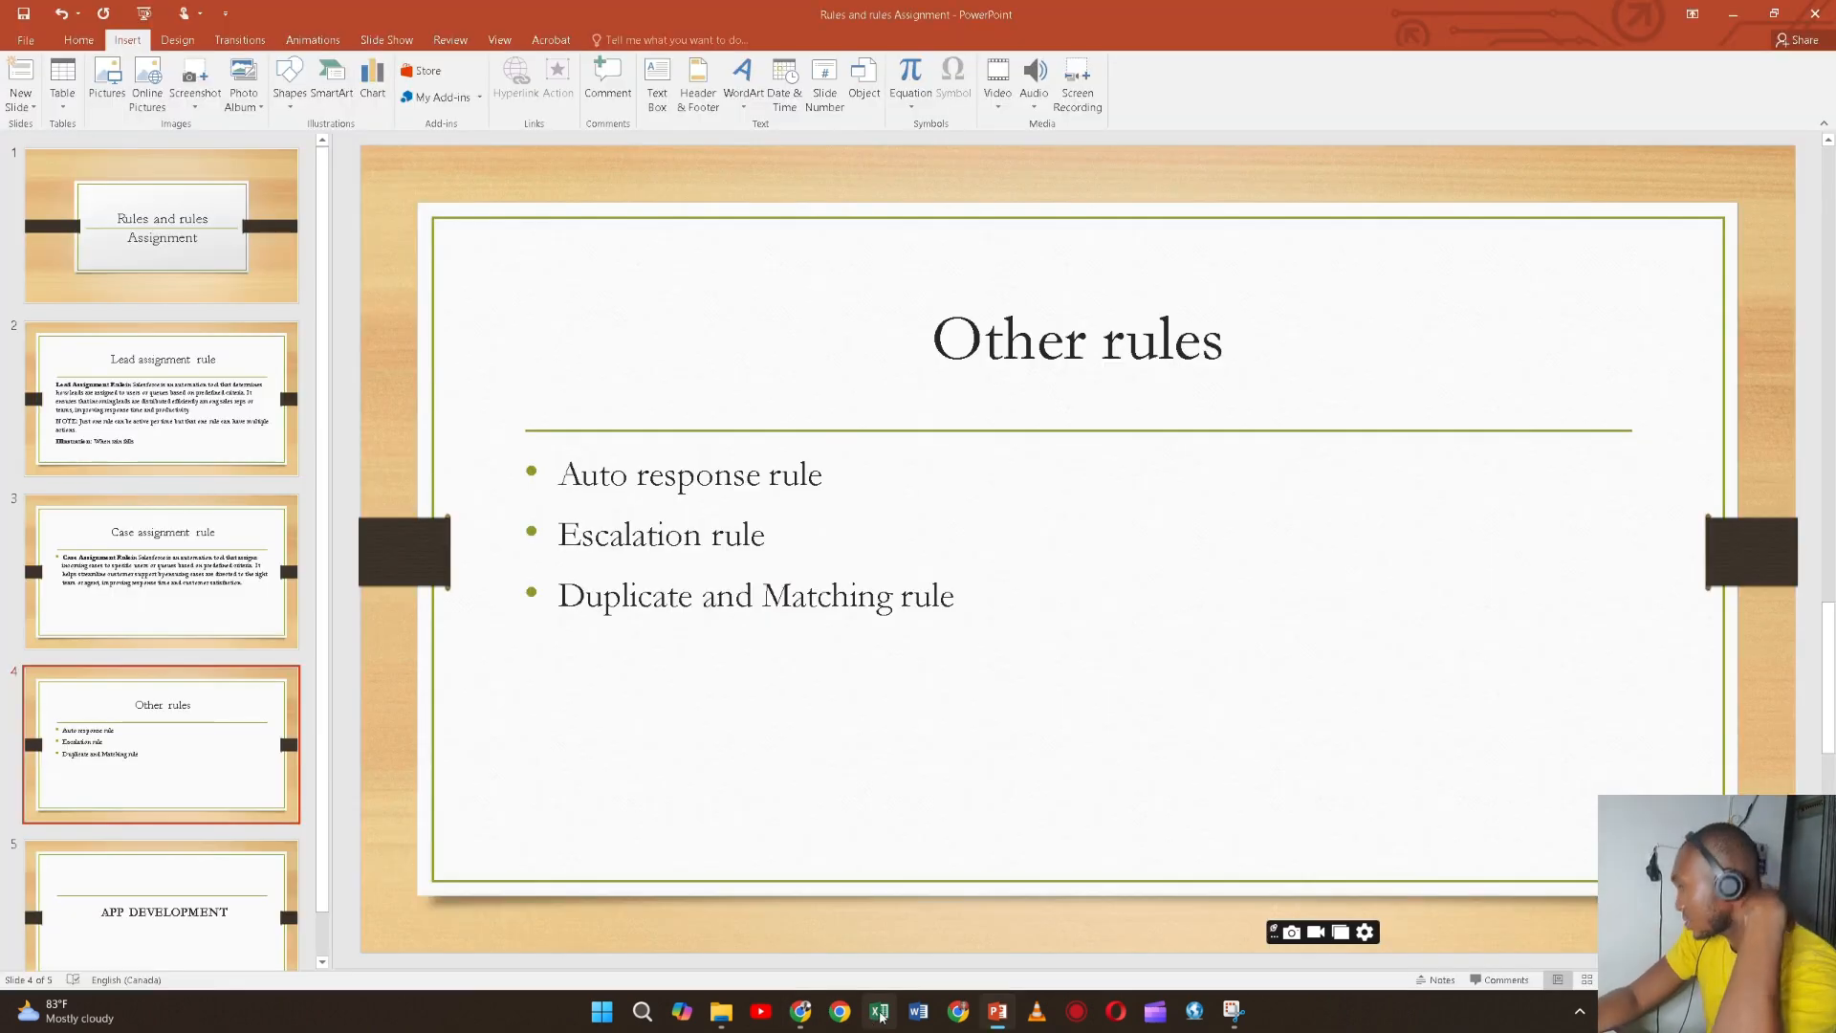
key("alt+Tab")
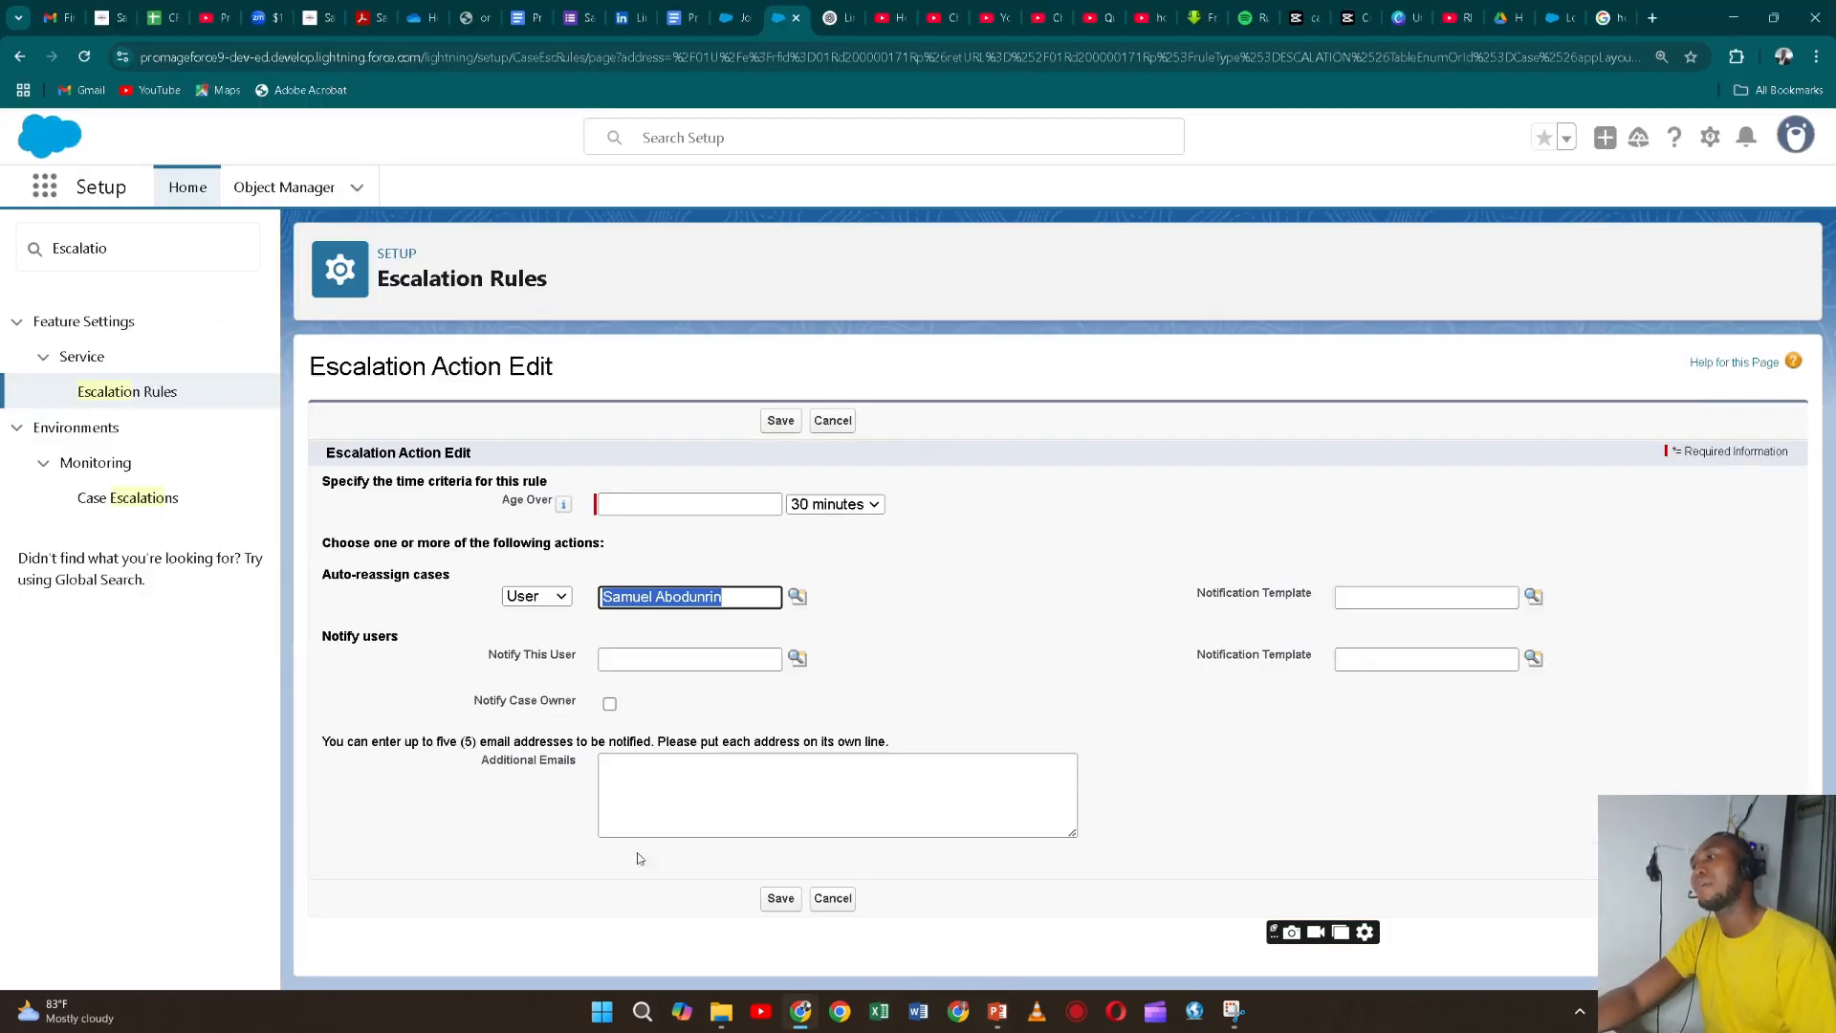
left_click(203, 260)
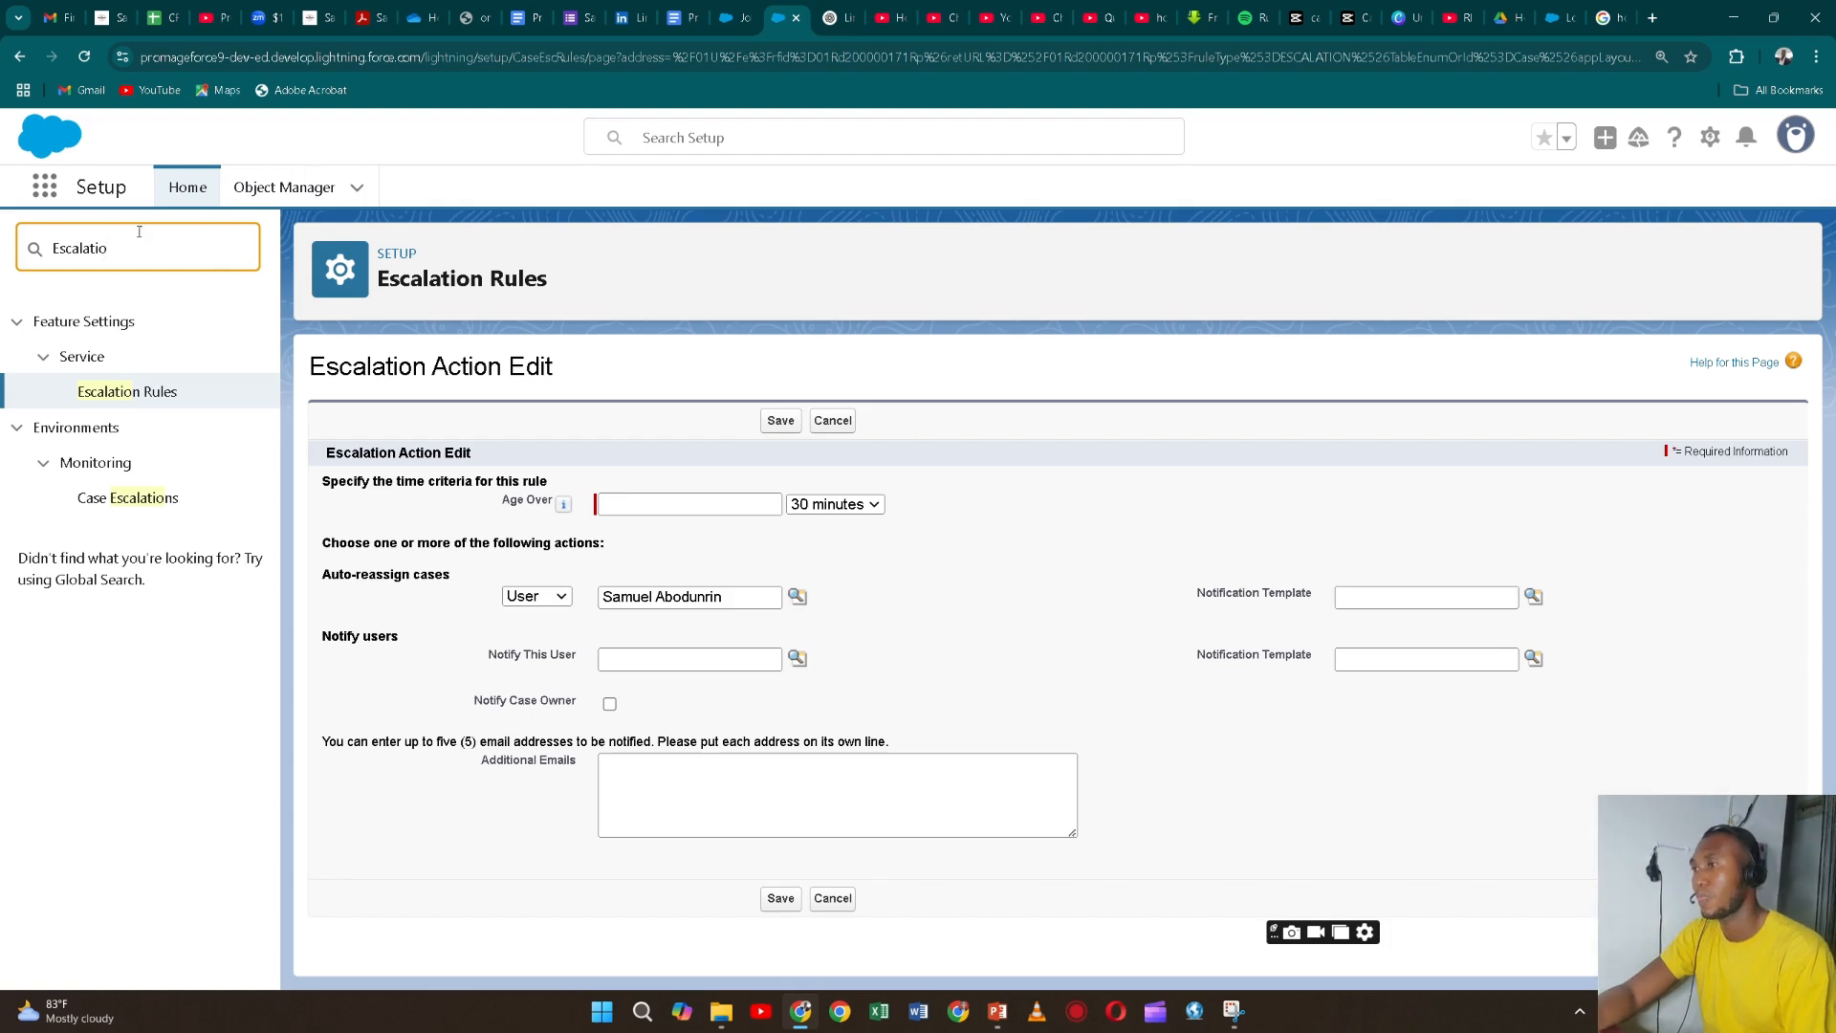
key("BackSpace")
key("BackSpace")
key("BackSpace")
key("BackSpace")
key("BackSpace")
key("BackSpace")
key("BackSpace")
key("BackSpace")
key("BackSpace")
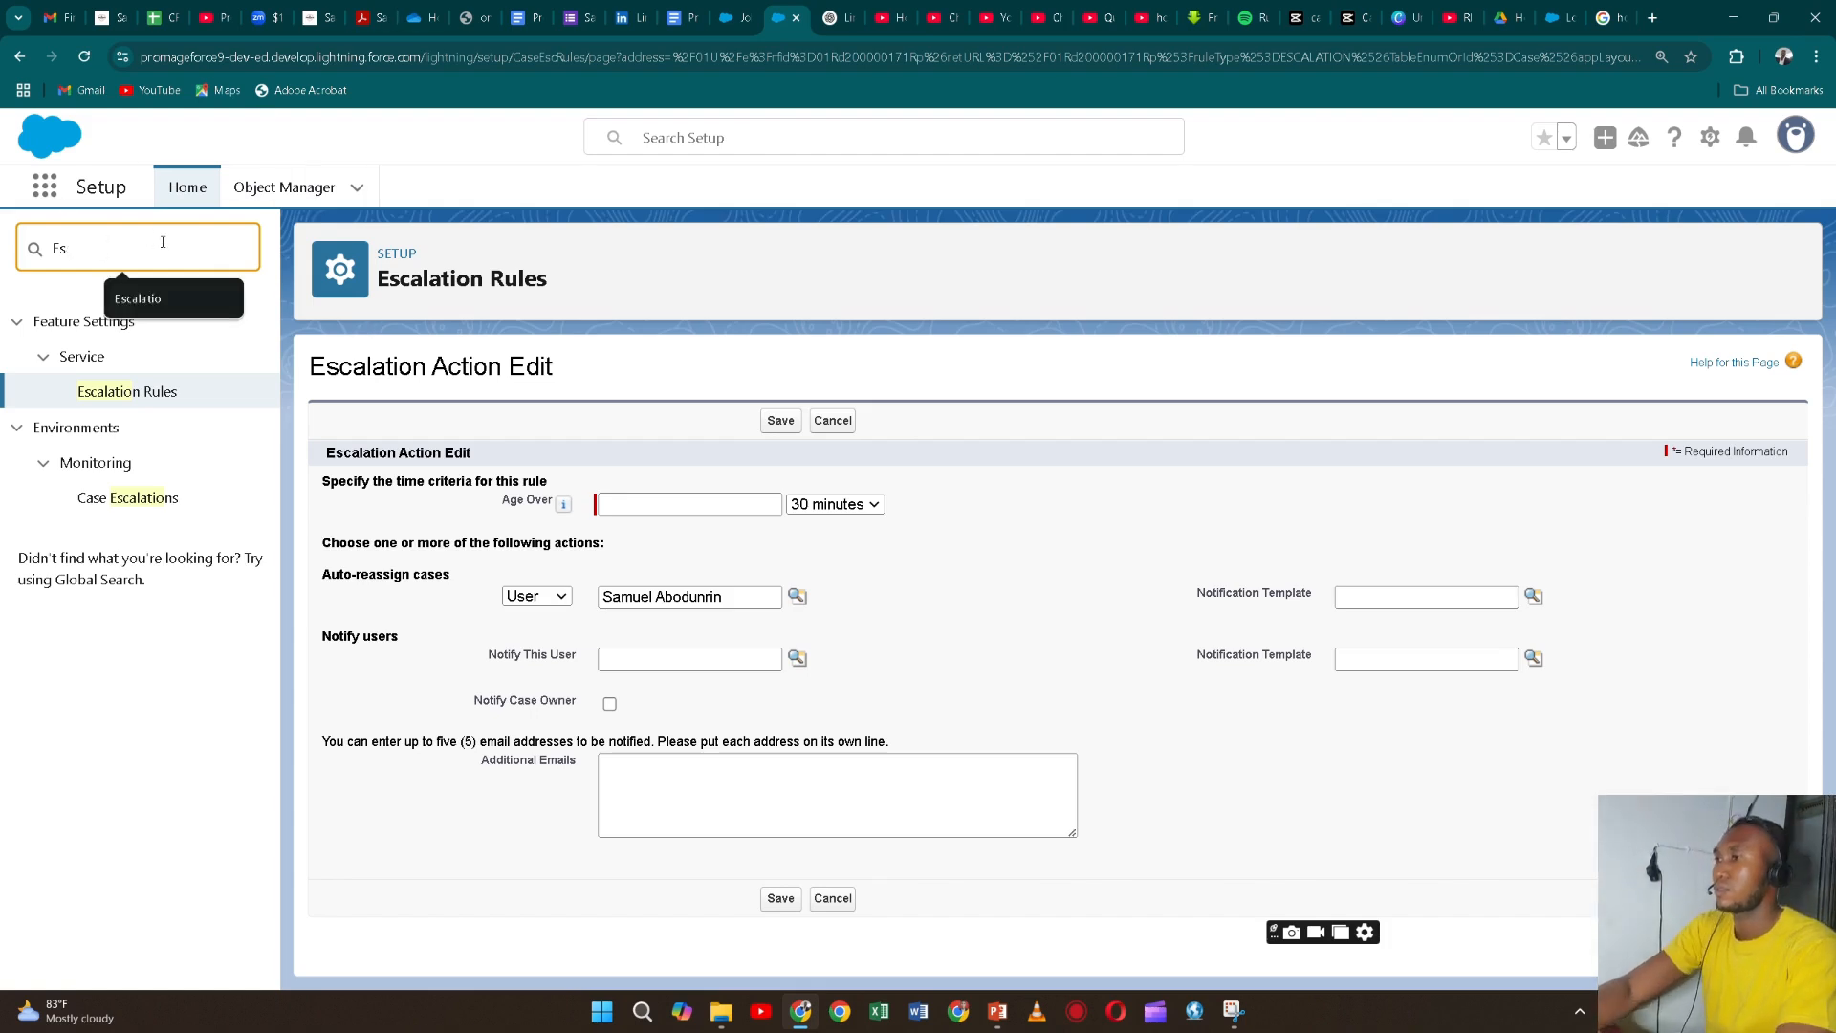
type("dul")
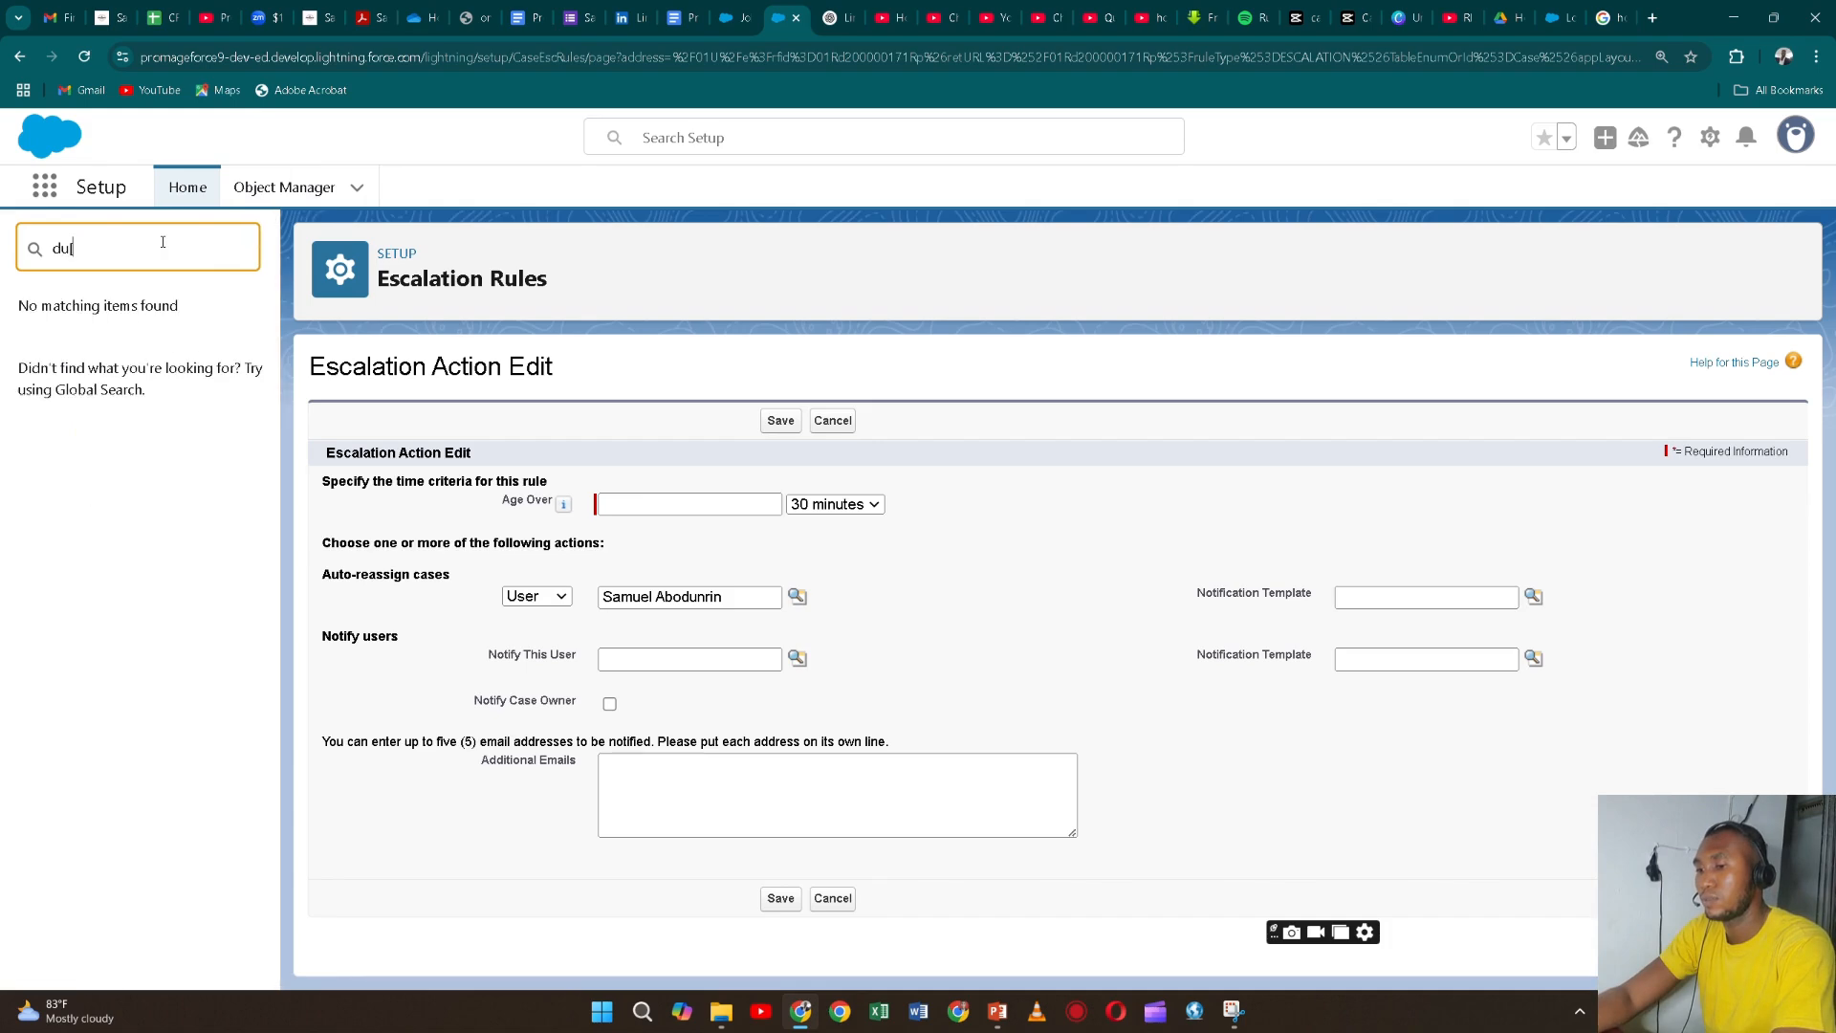
type("plicat")
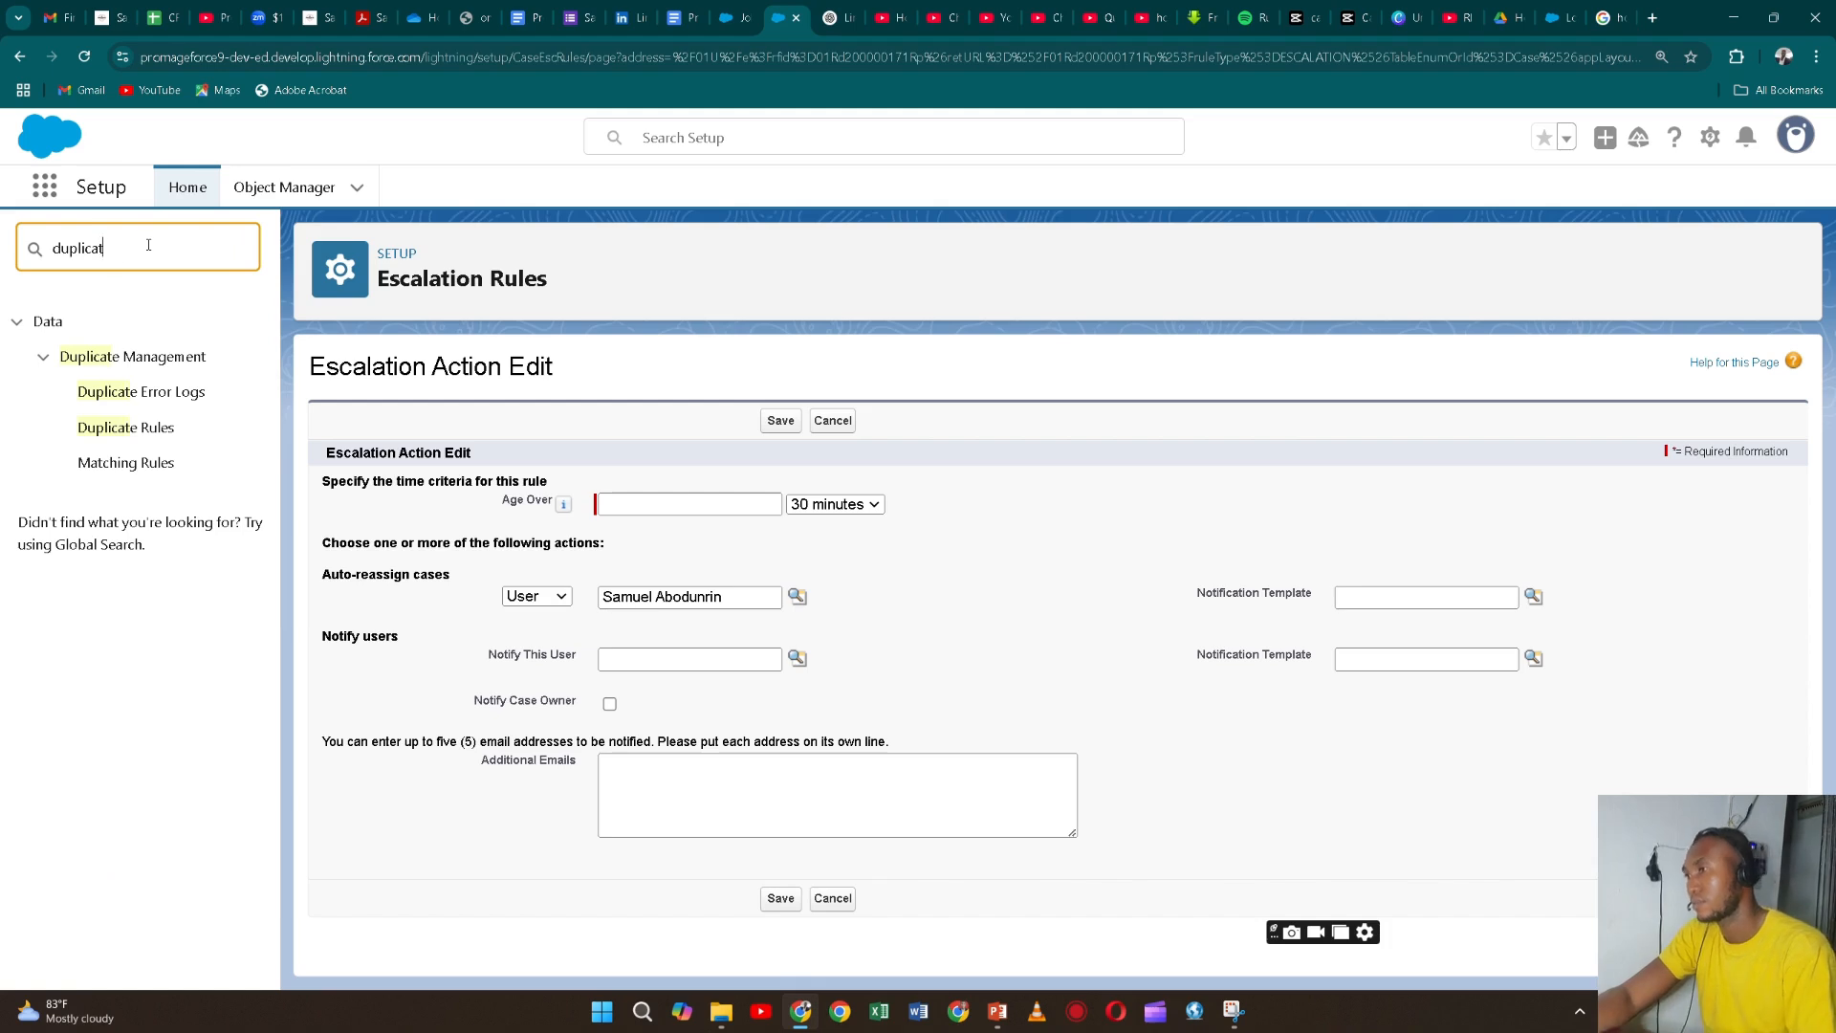
- Show the Duplicate Management entries in Setup and select Duplicate Rules
left_click(150, 367)
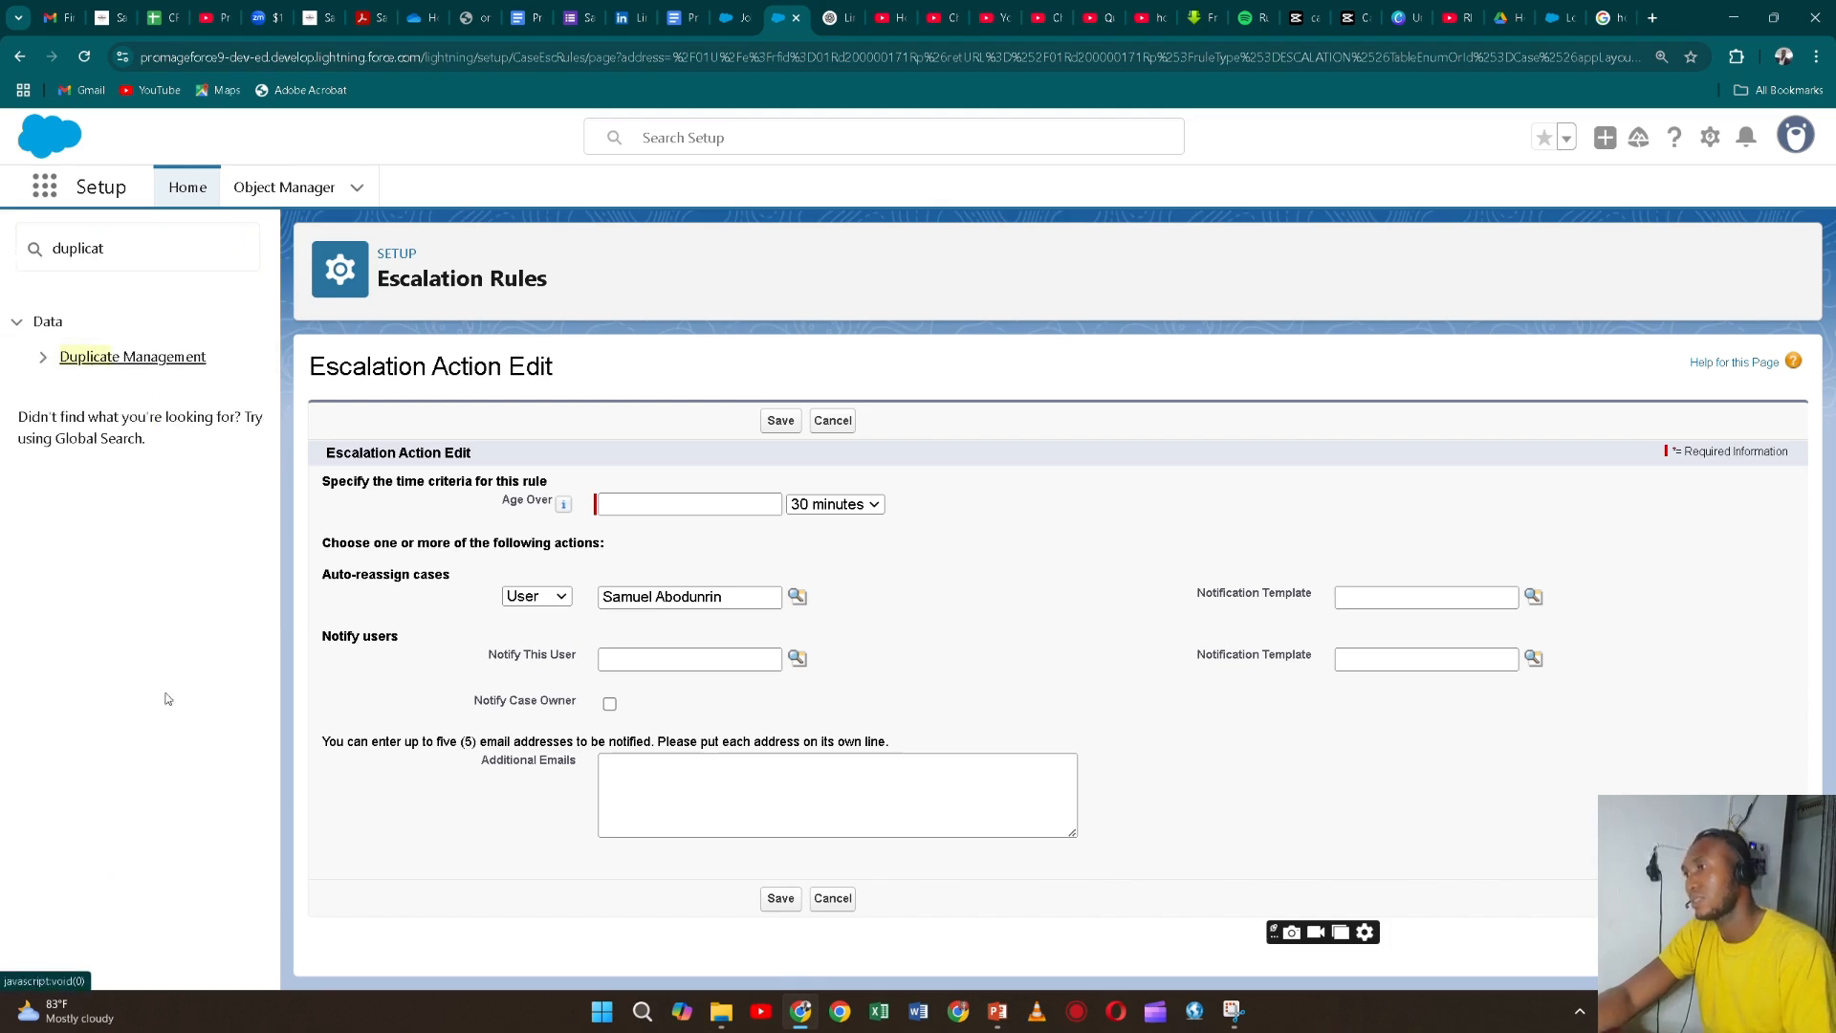
left_click(149, 357)
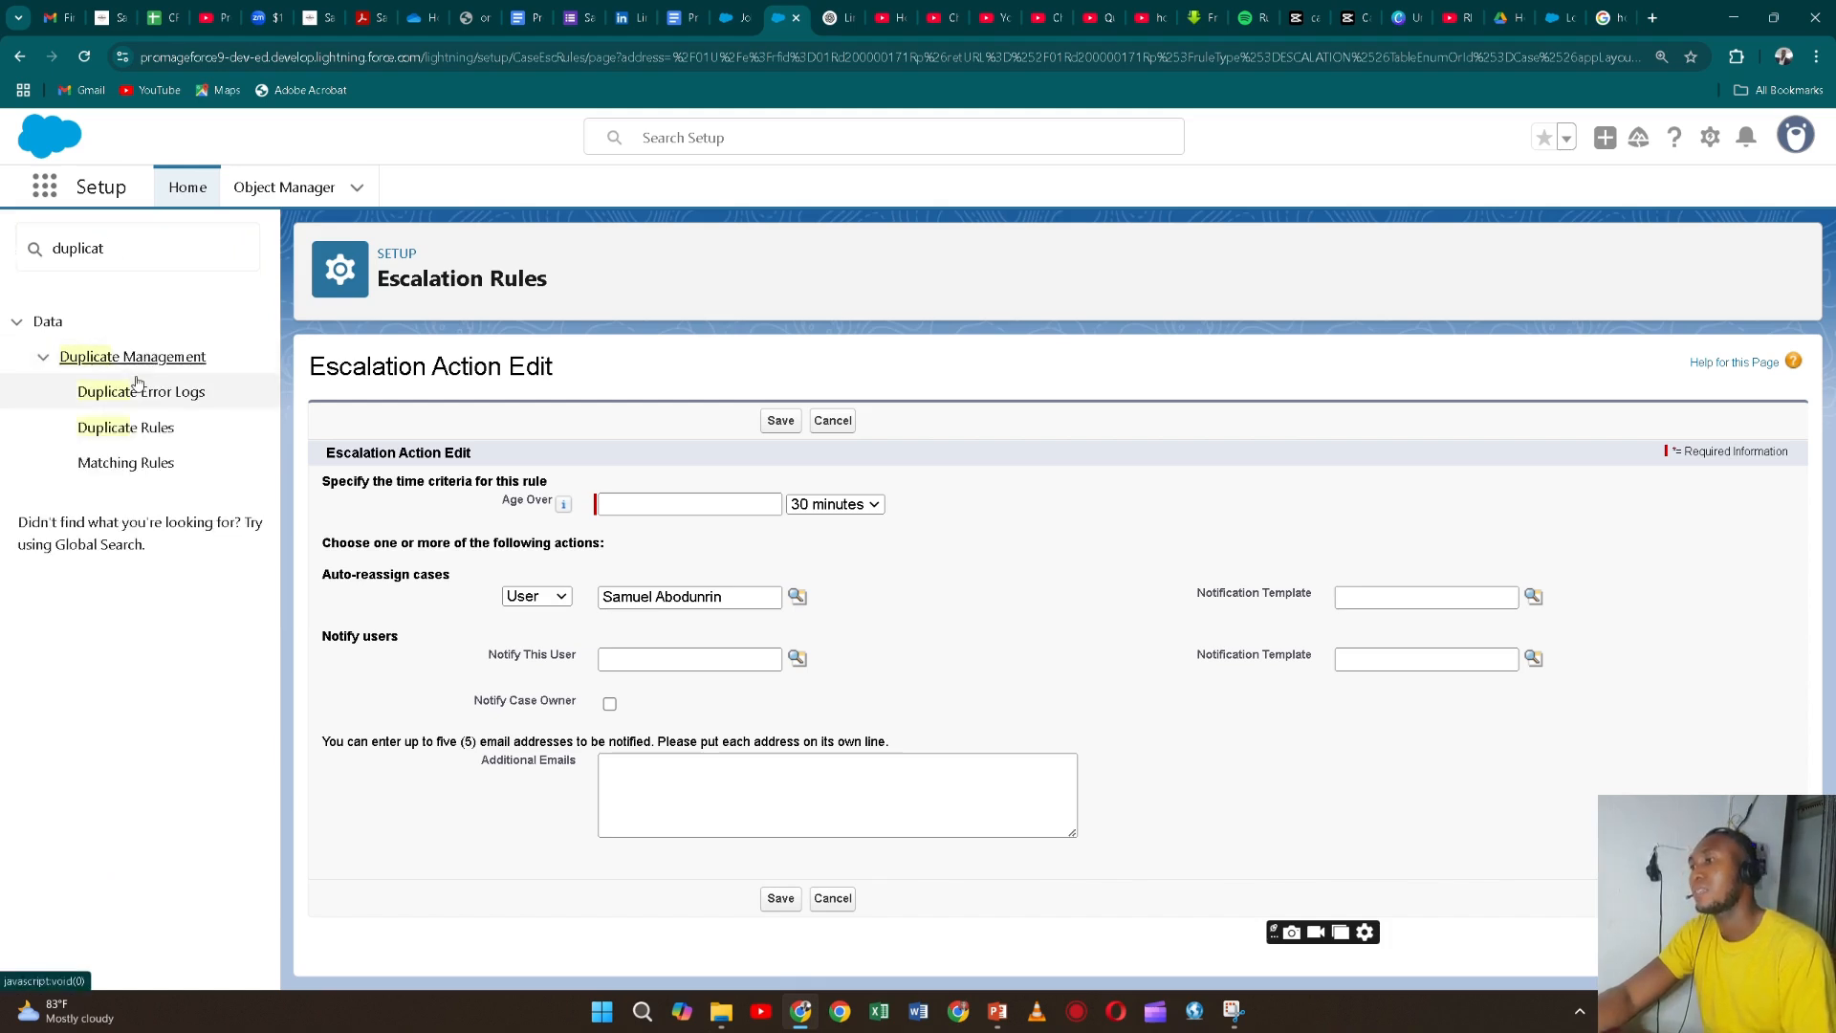
left_click(192, 431)
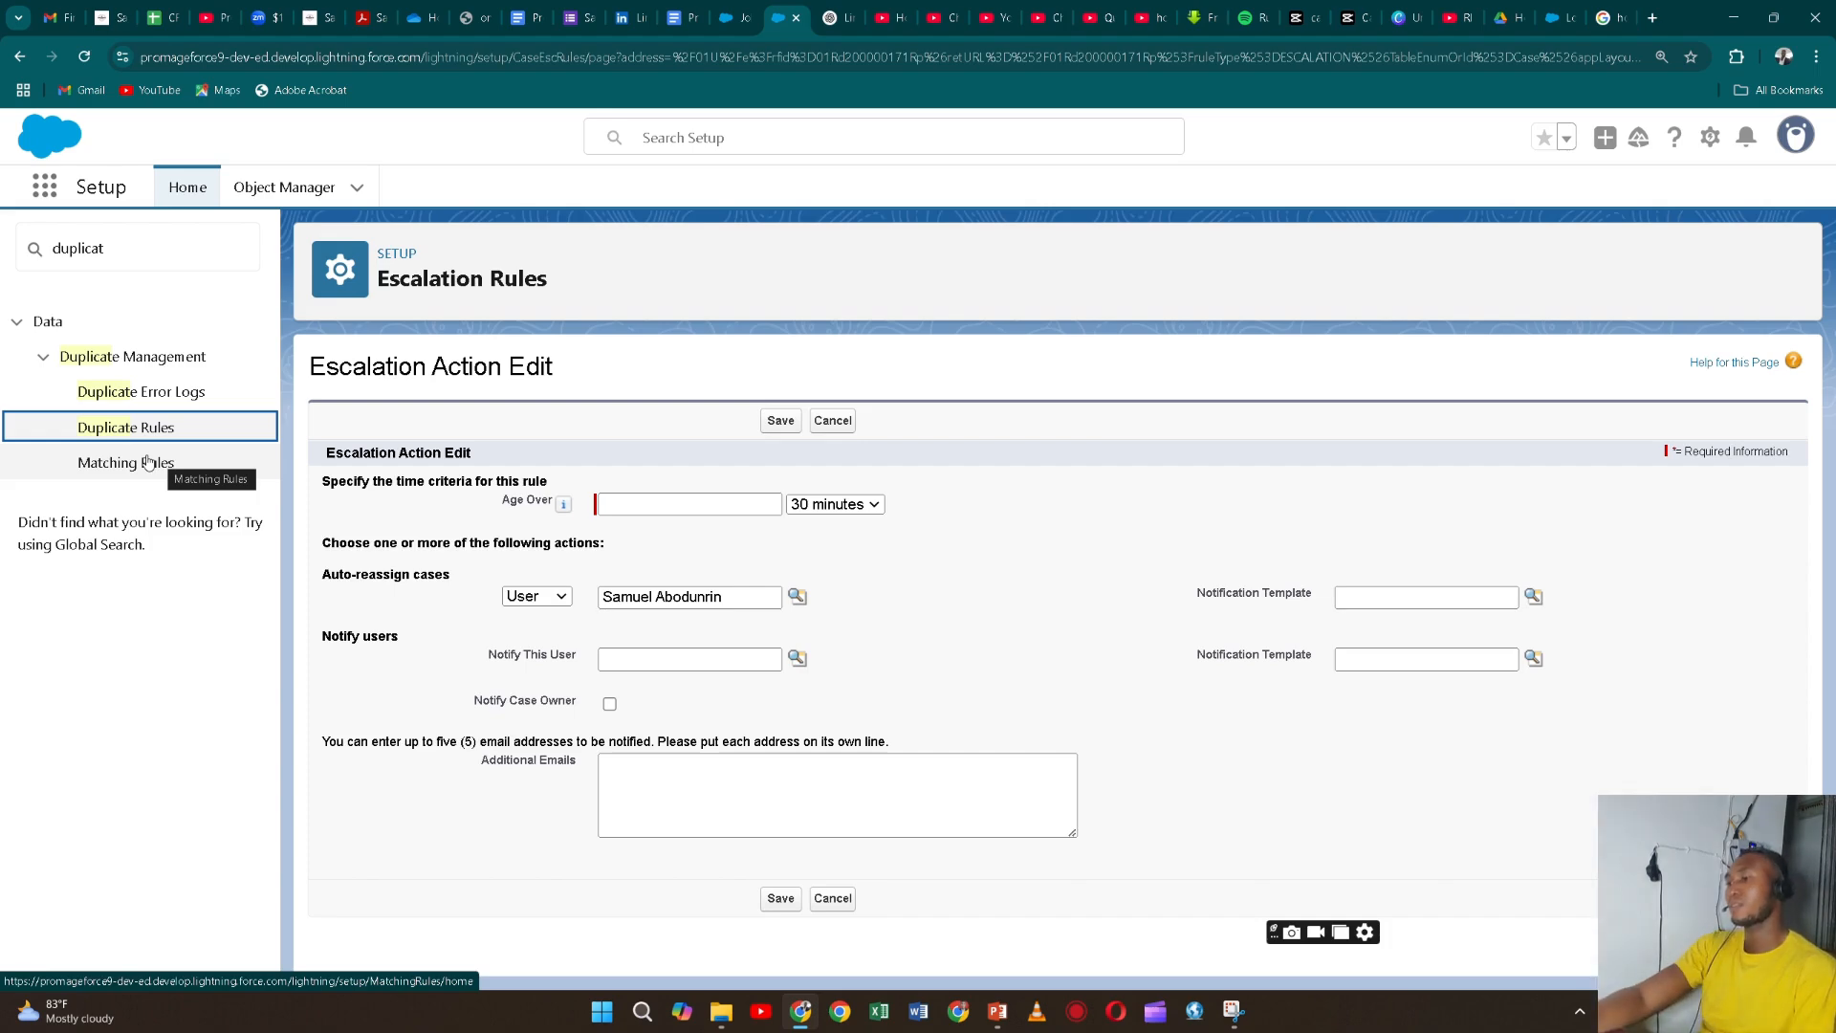
- Switch to PowerPoint to show the "APP DEVELOPMENT" slide and return to Salesforce
key("alt+Tab")
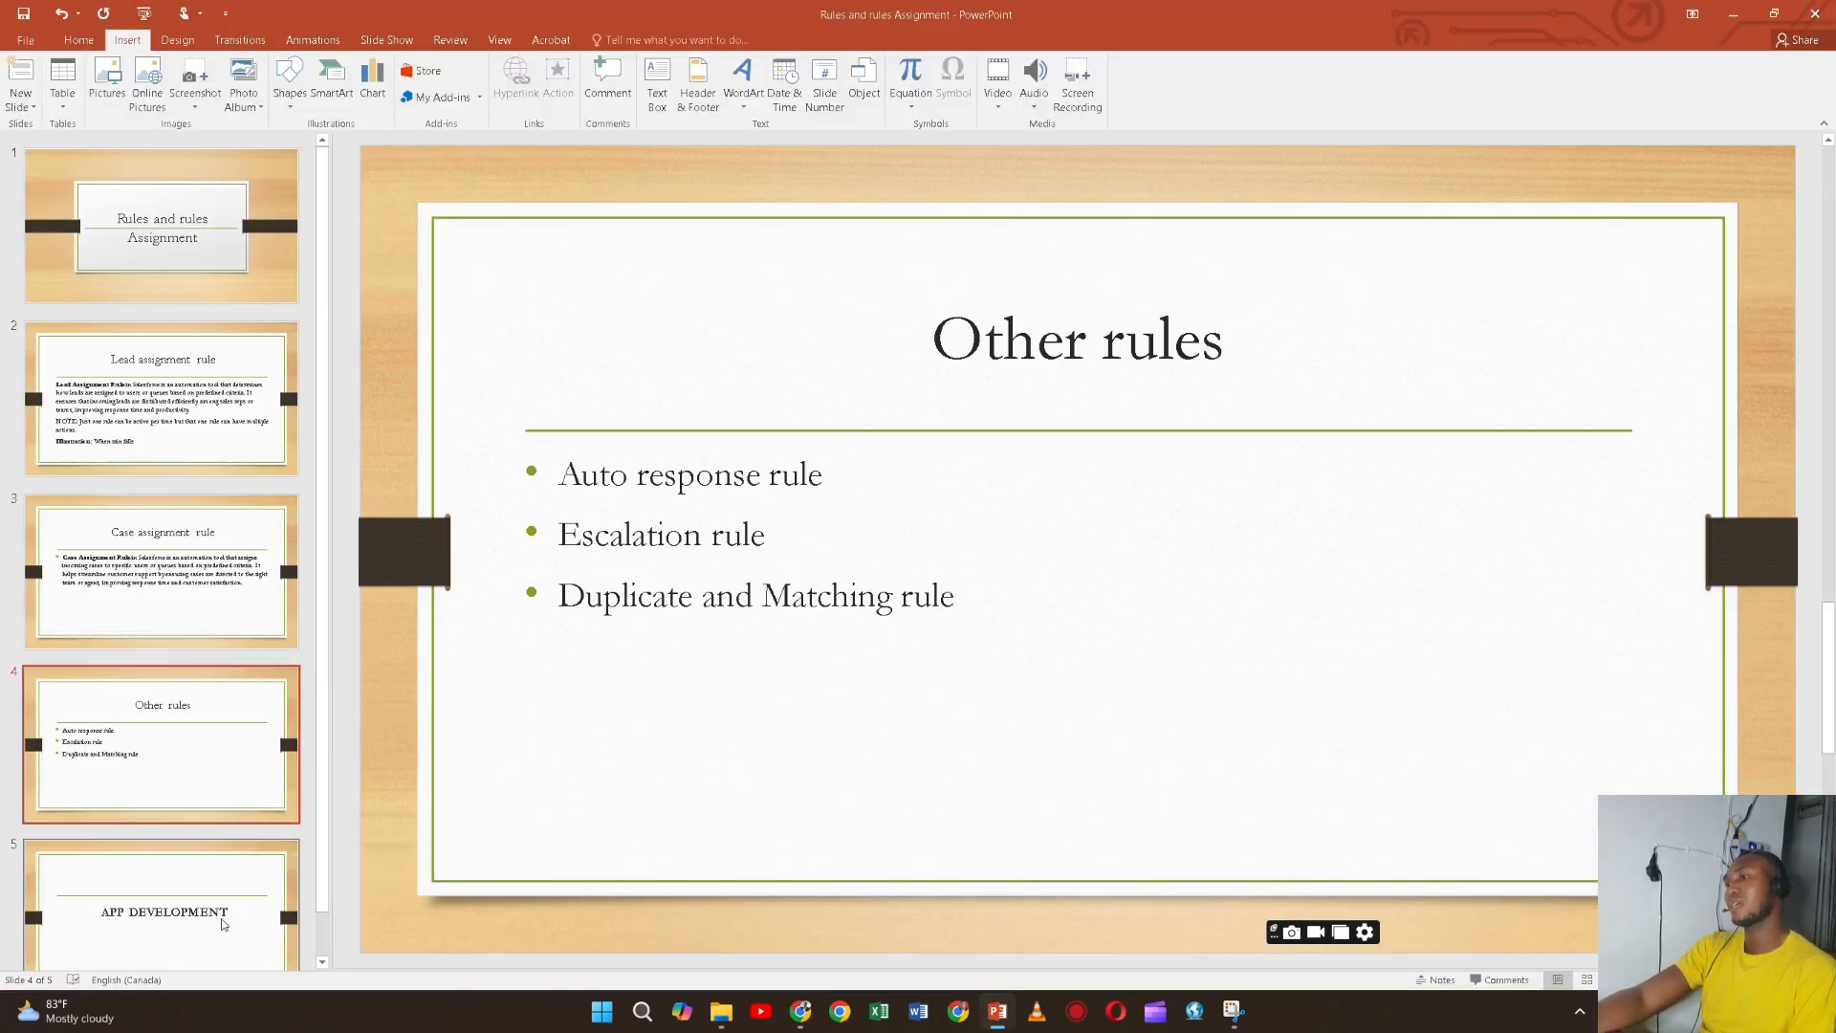
left_click(235, 909)
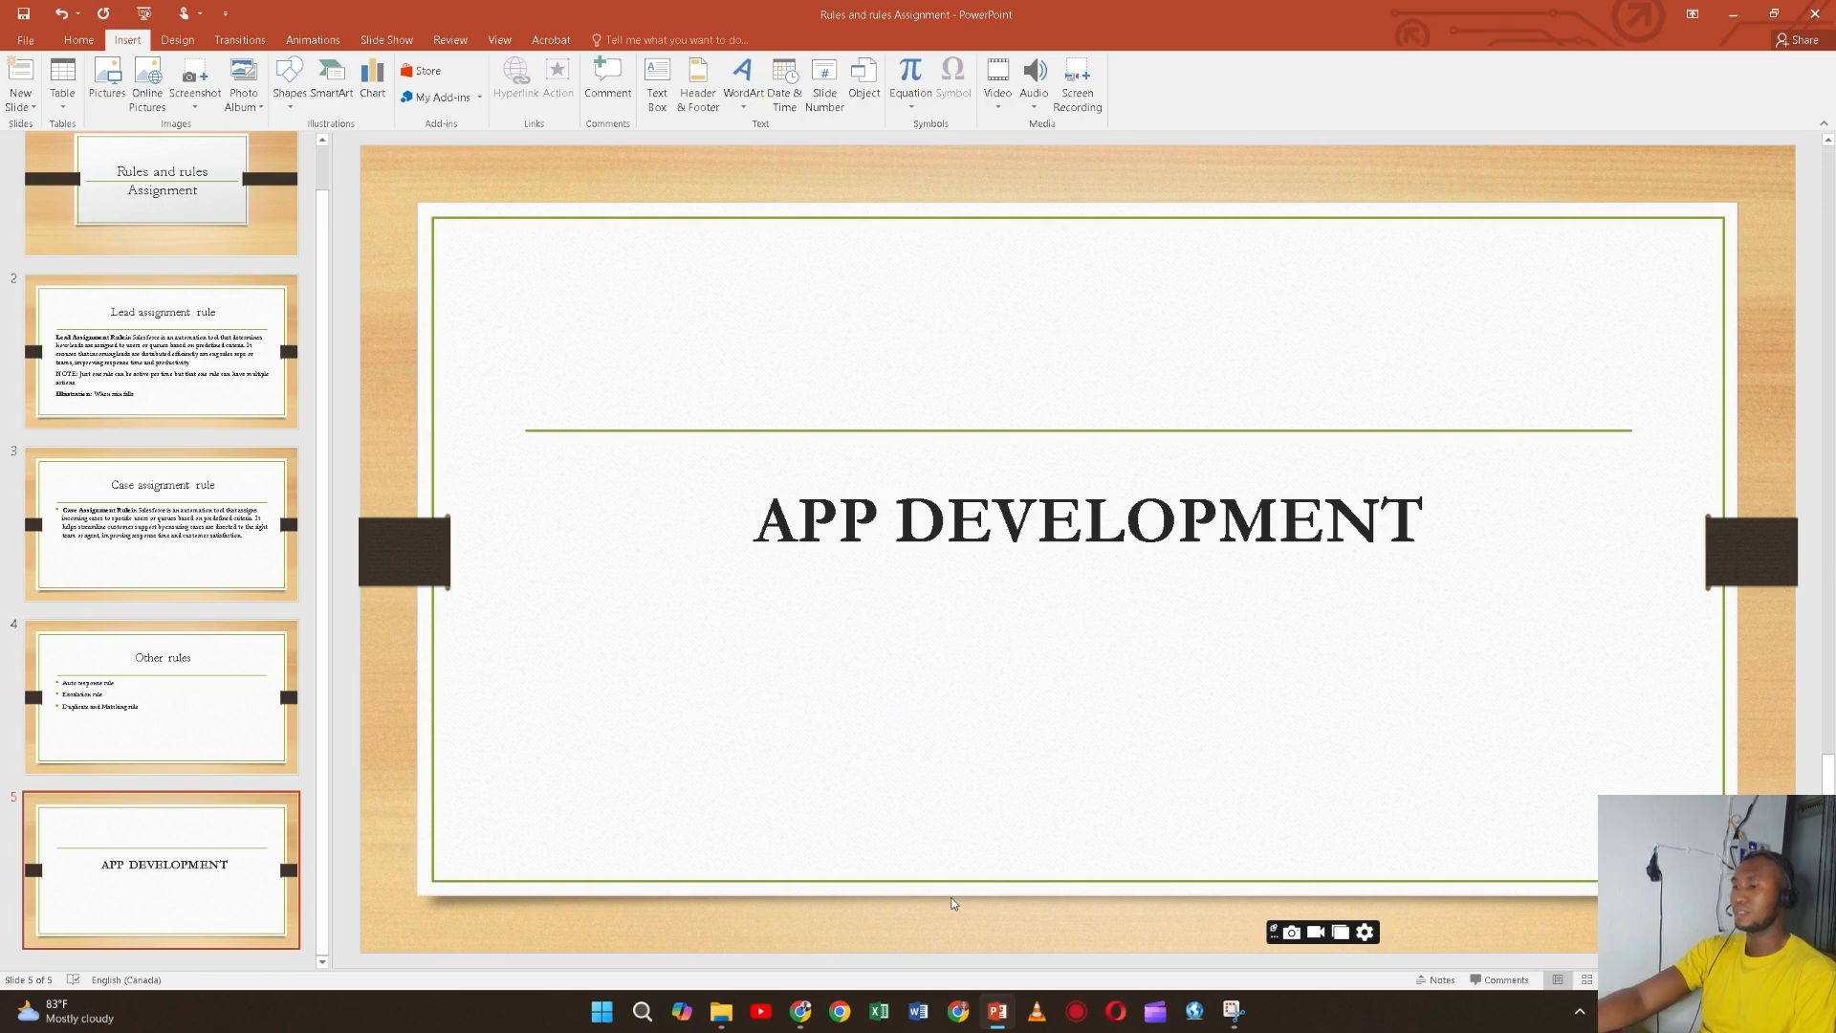
key("alt+Tab")
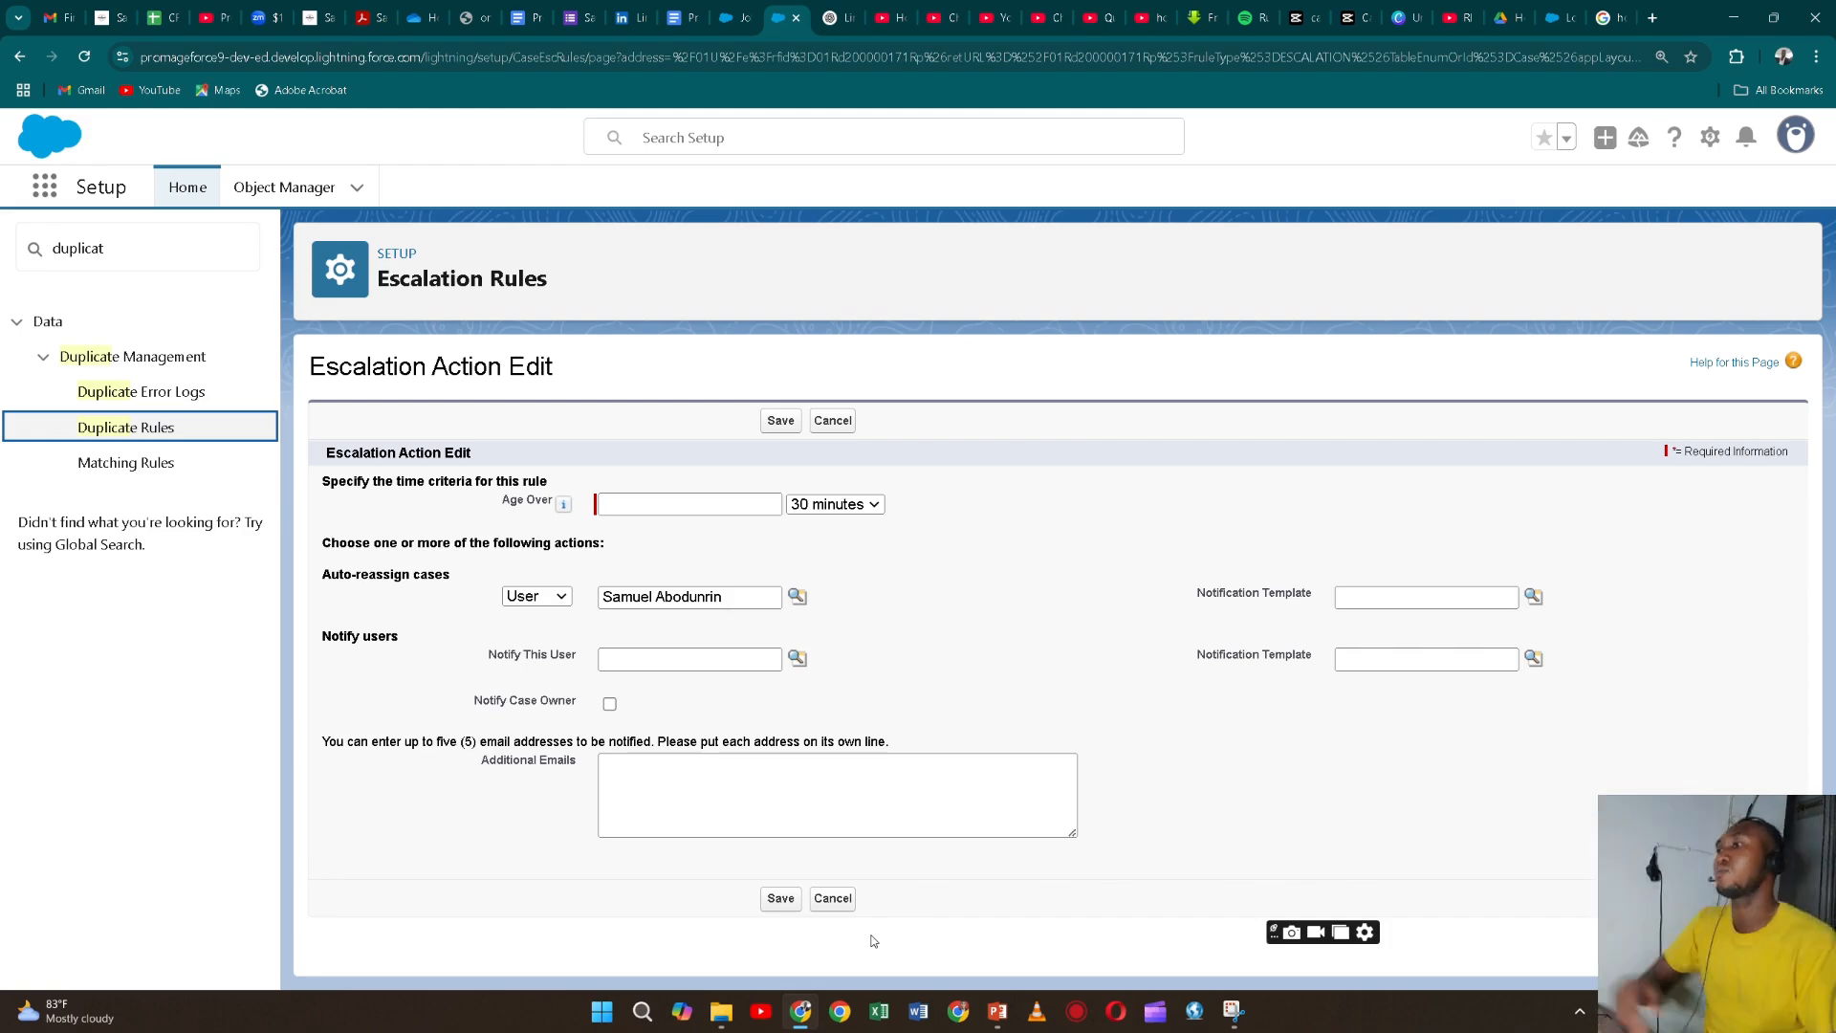
- Search Setup for "app" and open the App Manager
left_click(148, 245)
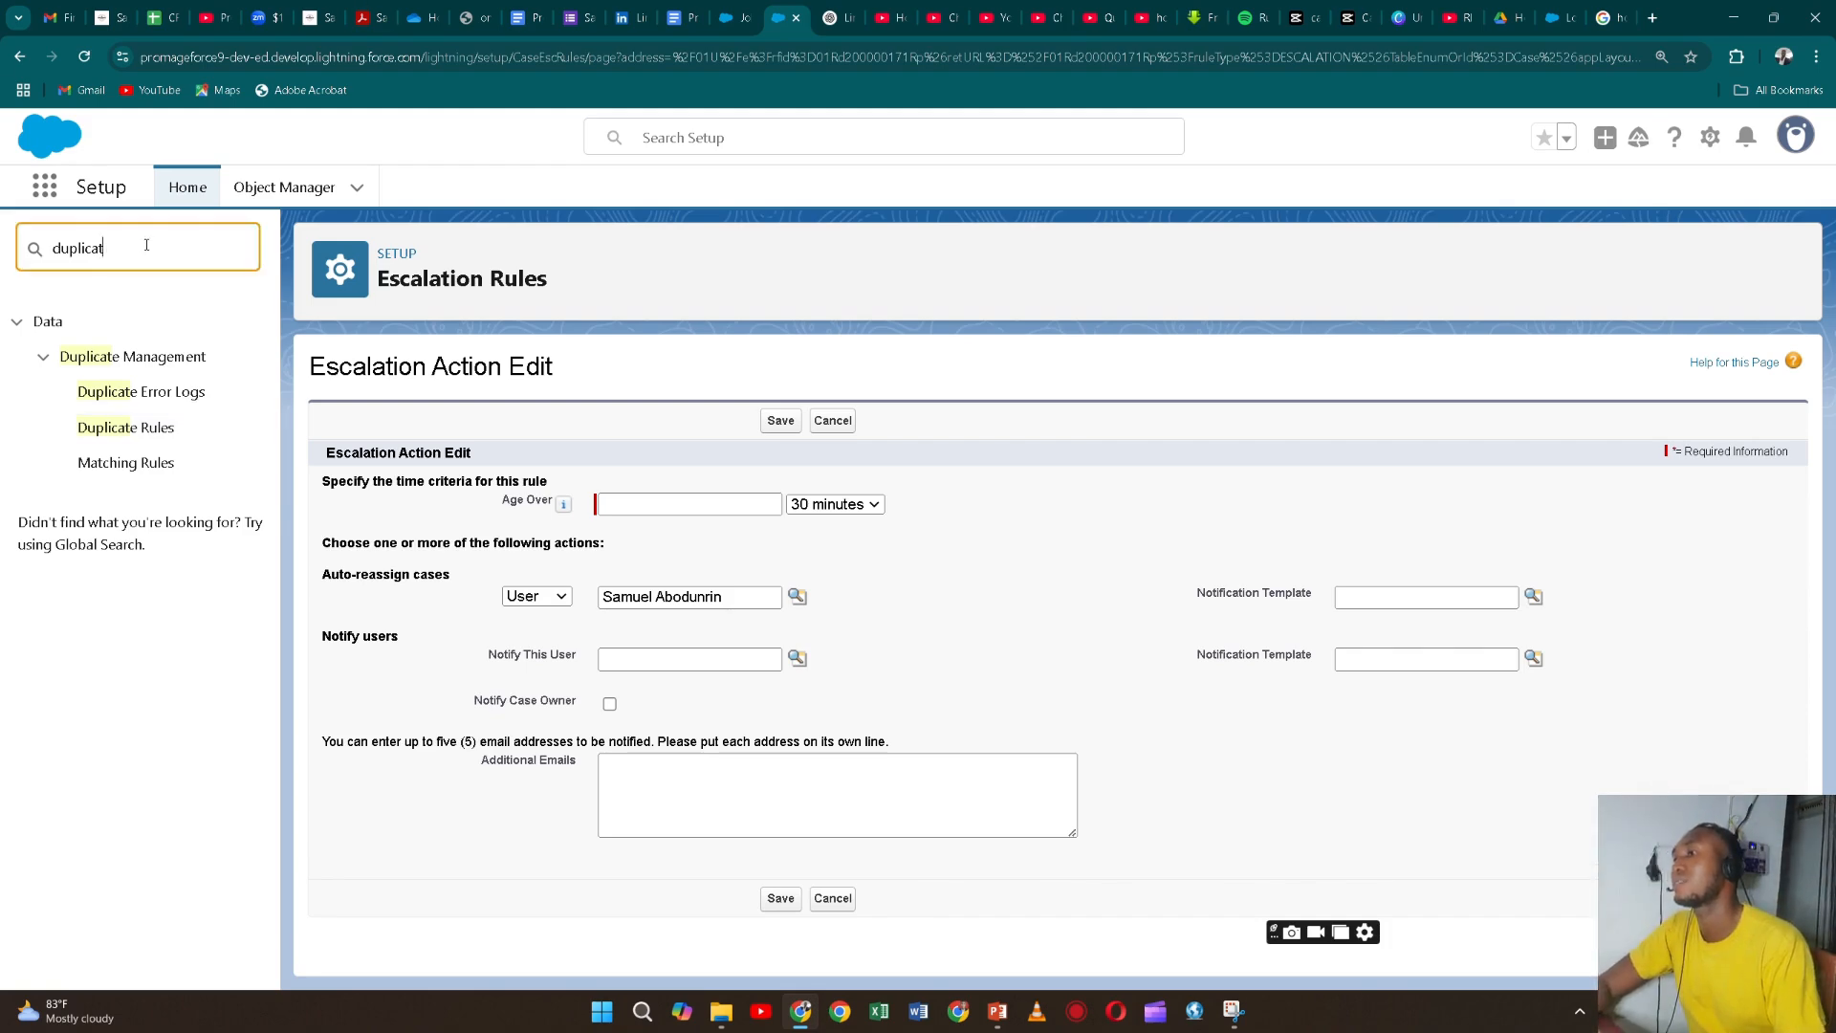
key("BackSpace")
key("BackSpace")
key("BackSpace")
key("BackSpace")
key("BackSpace")
key("BackSpace")
key("BackSpace")
key("BackSpace")
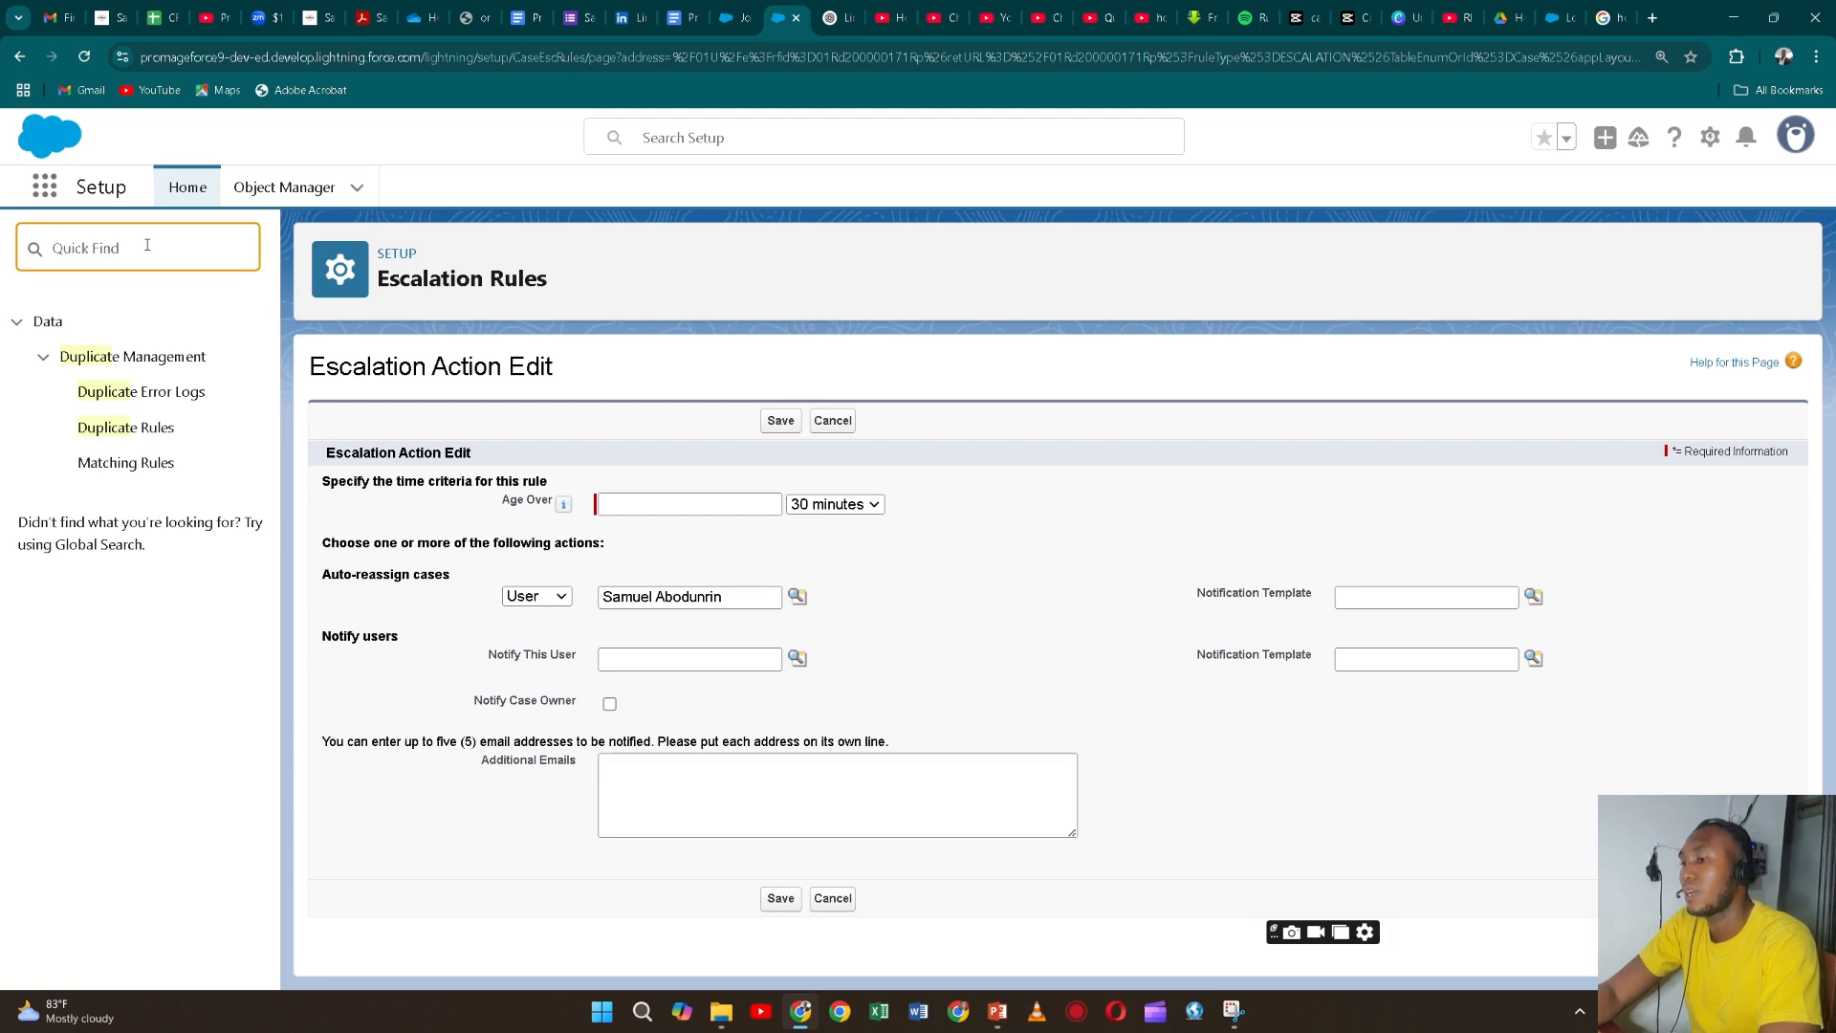
type("app")
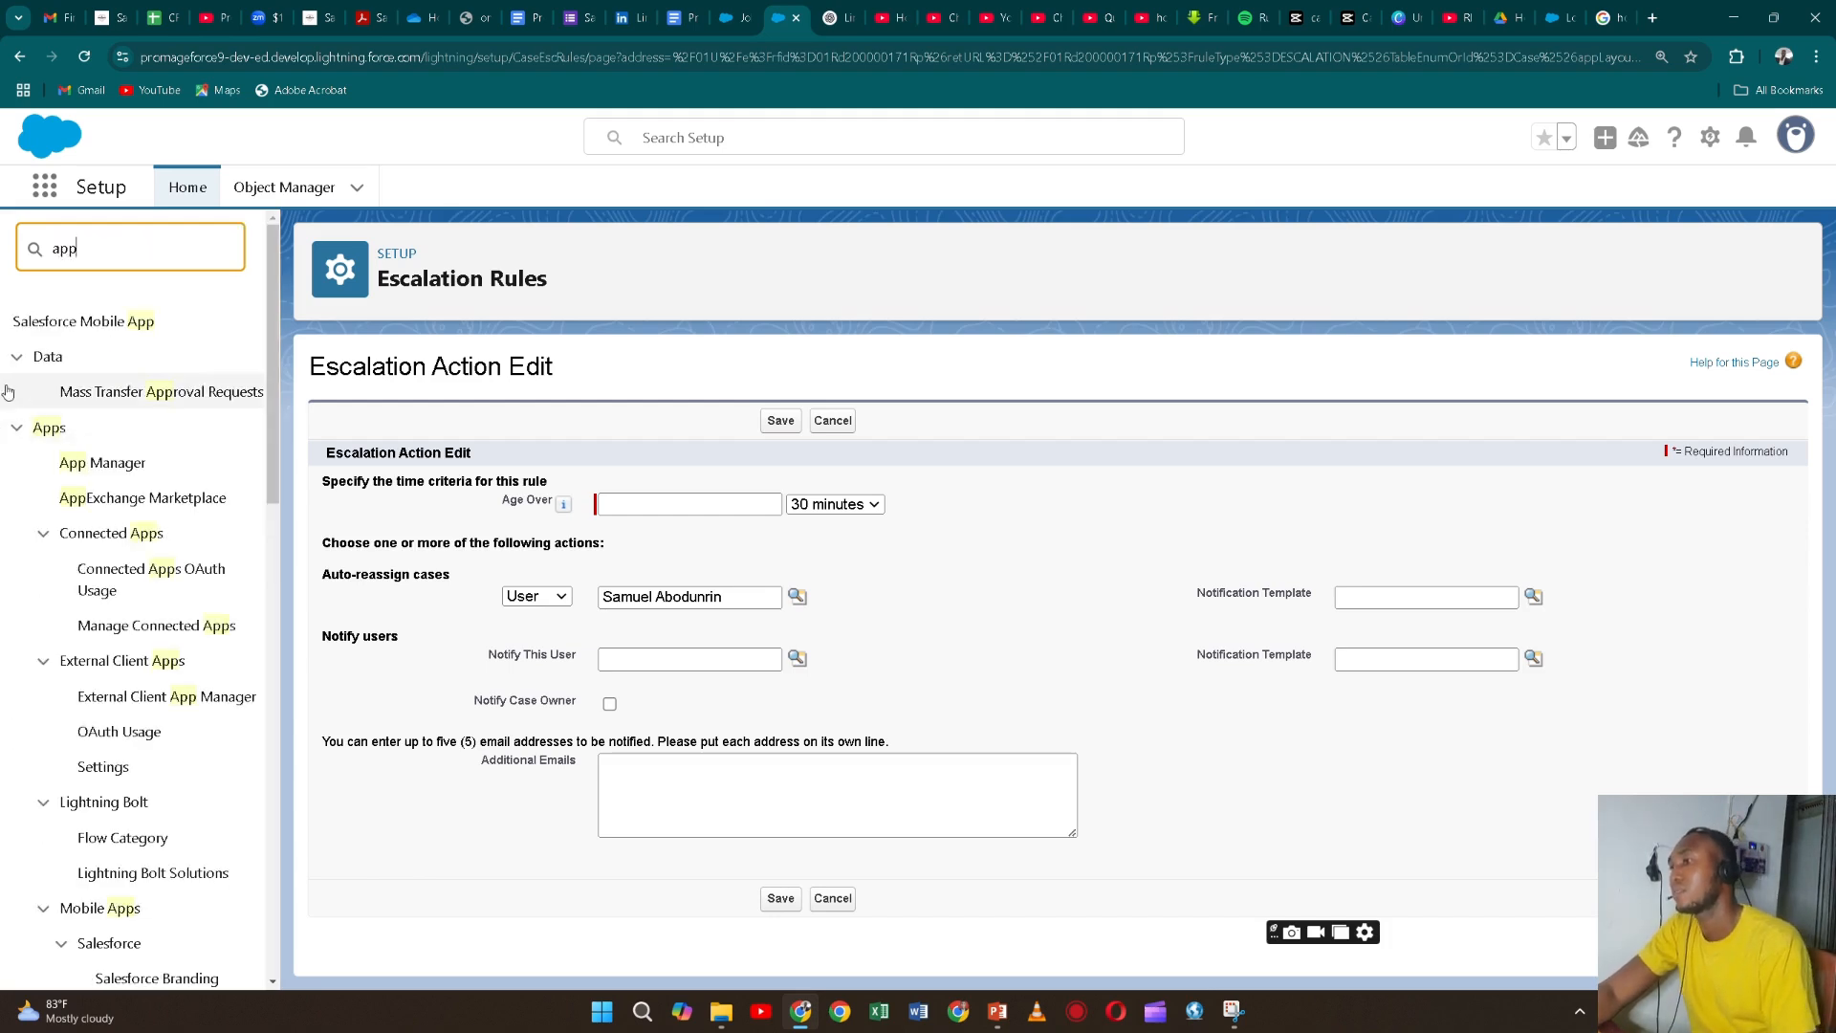
left_click(177, 466)
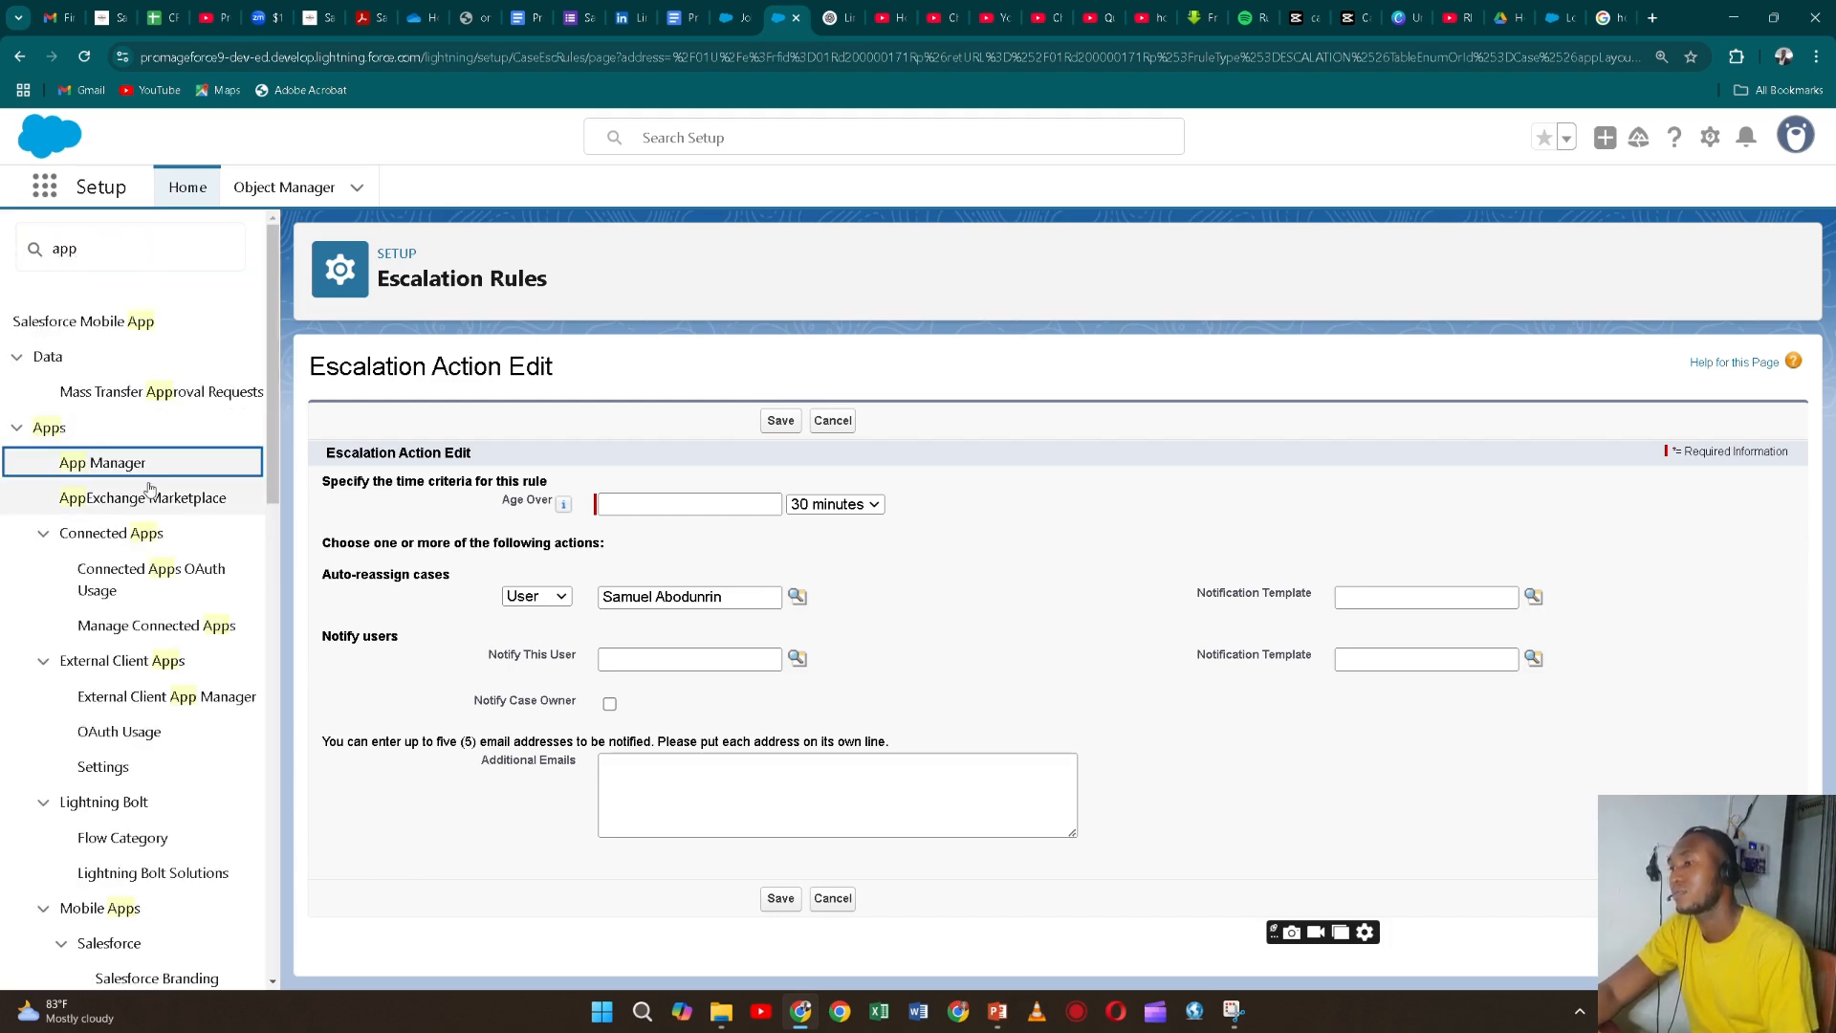
left_click(98, 474)
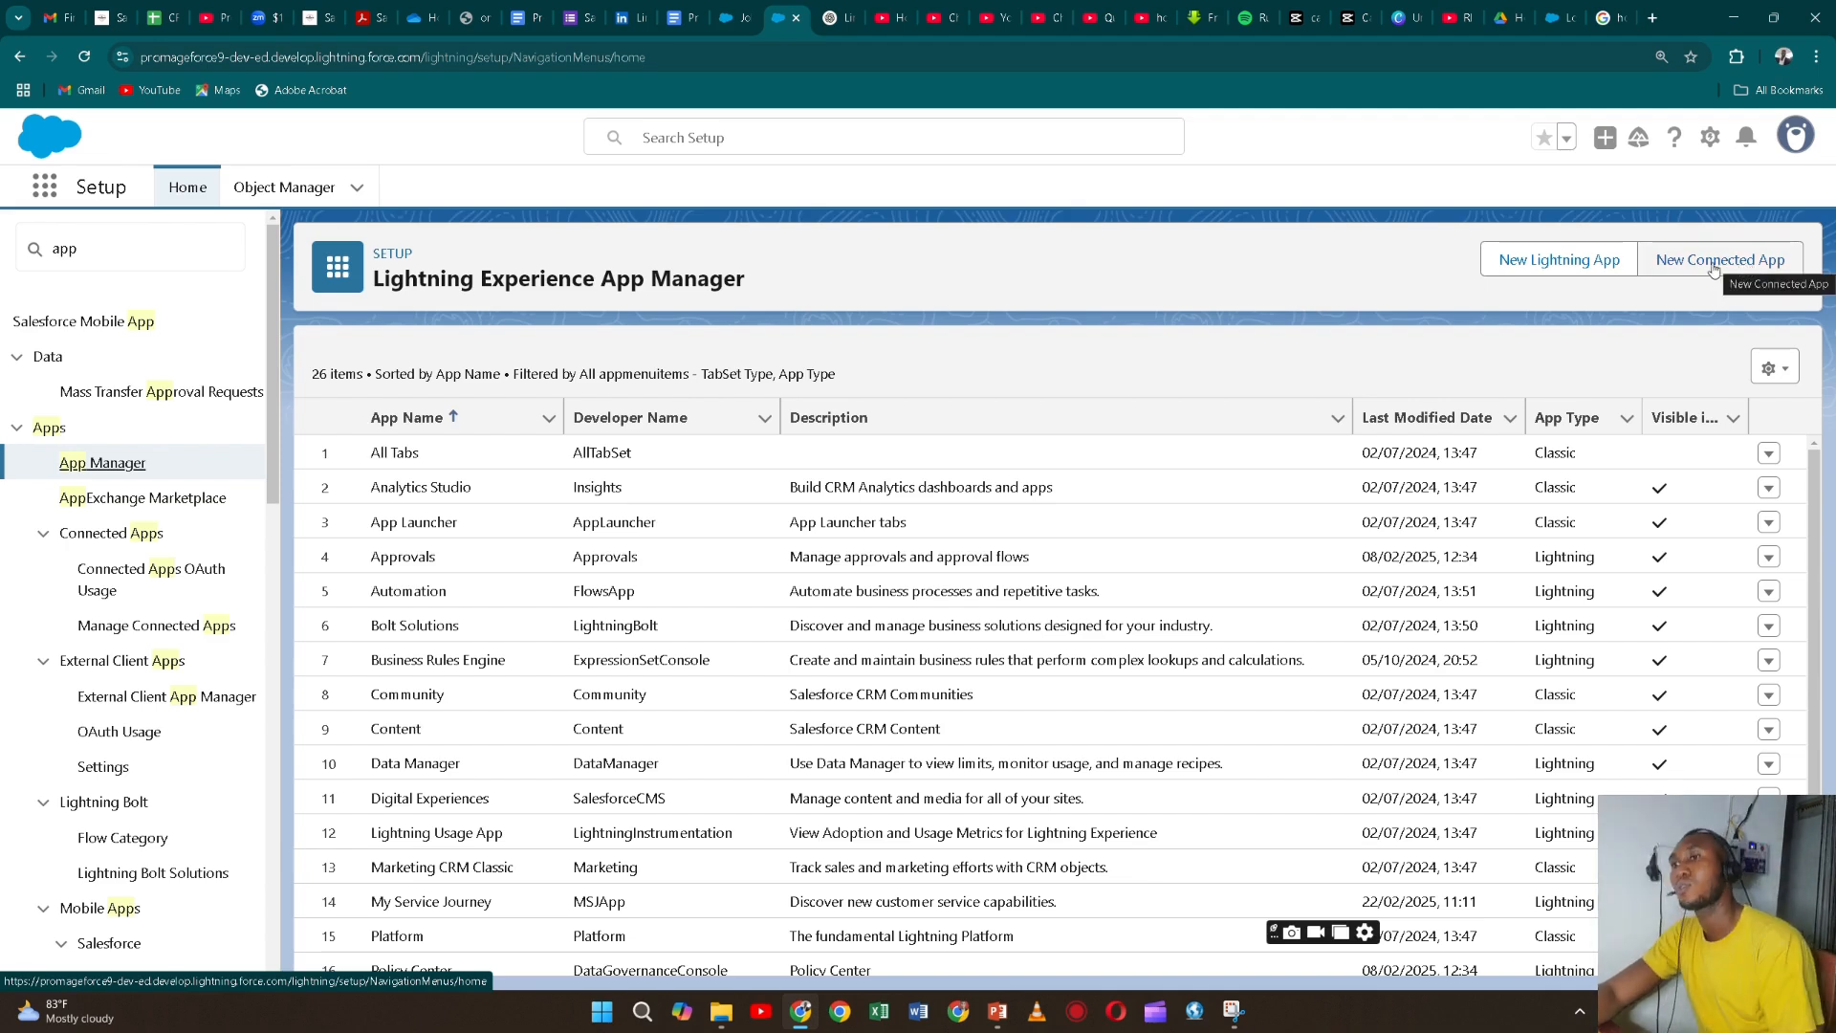
- Start a new Lightning app named "Insurance app" with the developer name Insurance_app, leaving its description empty
left_click(1568, 277)
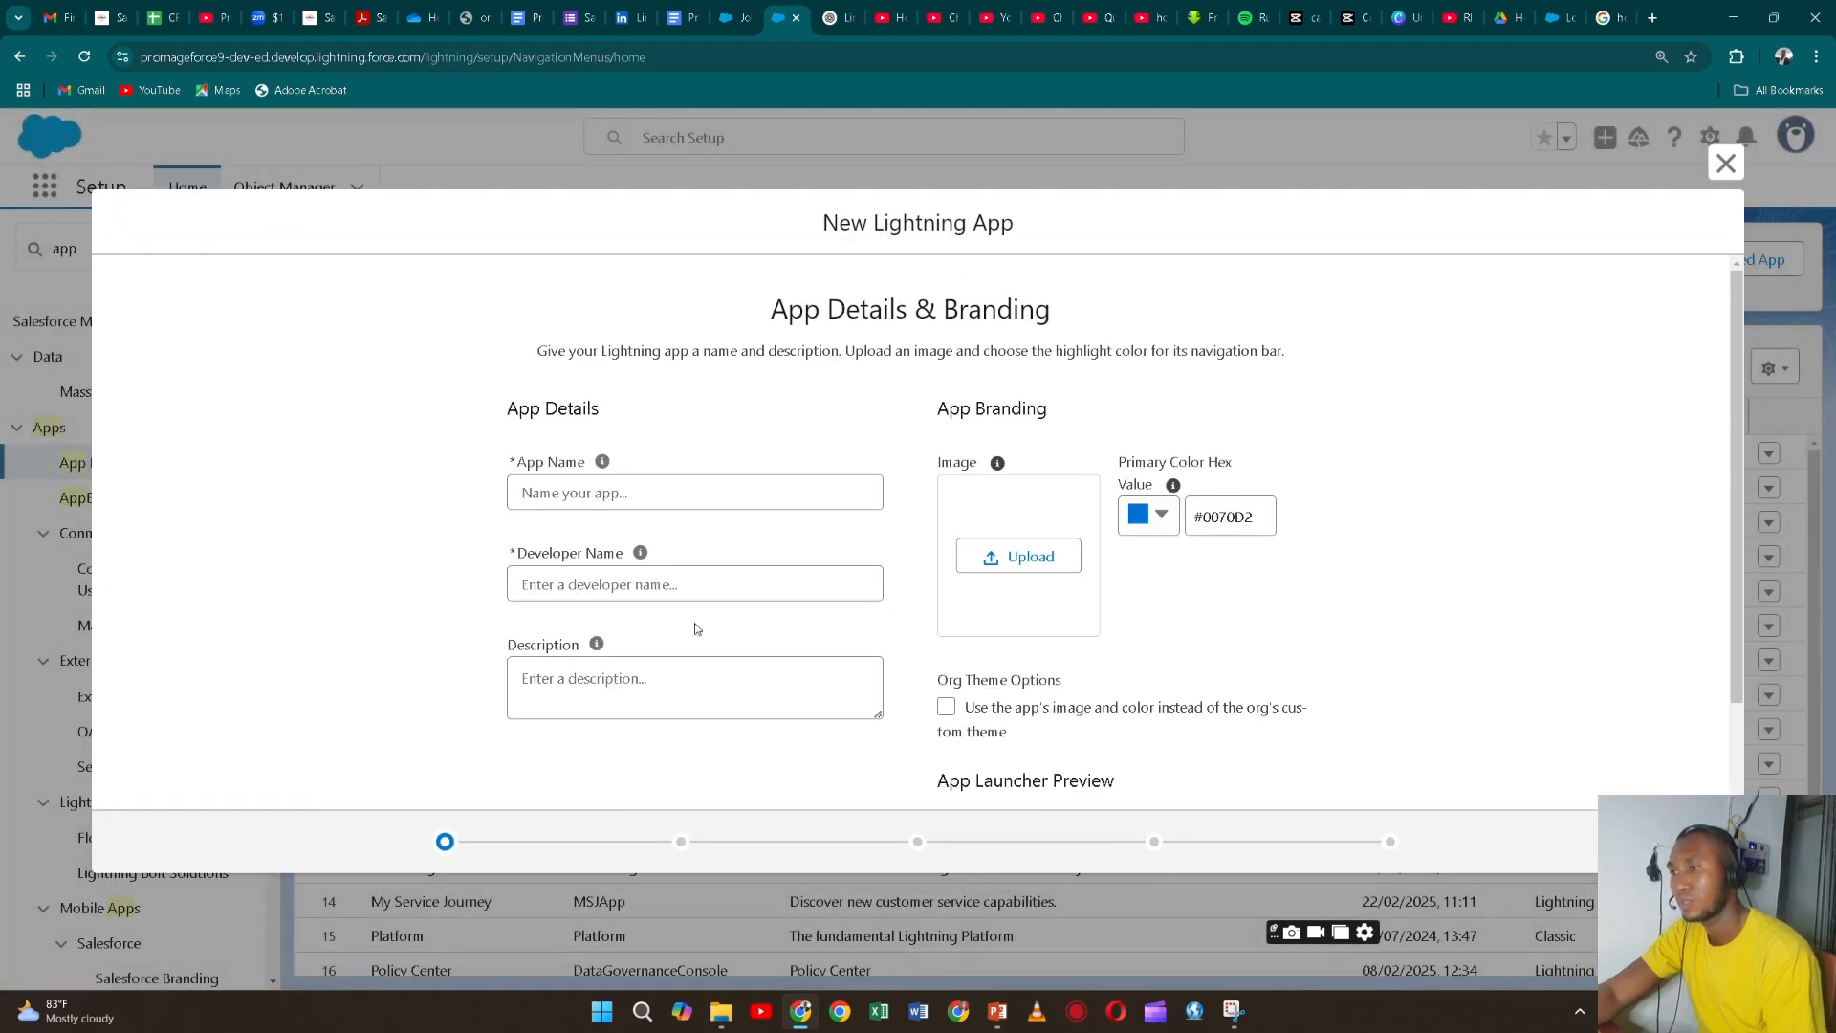
left_click(738, 496)
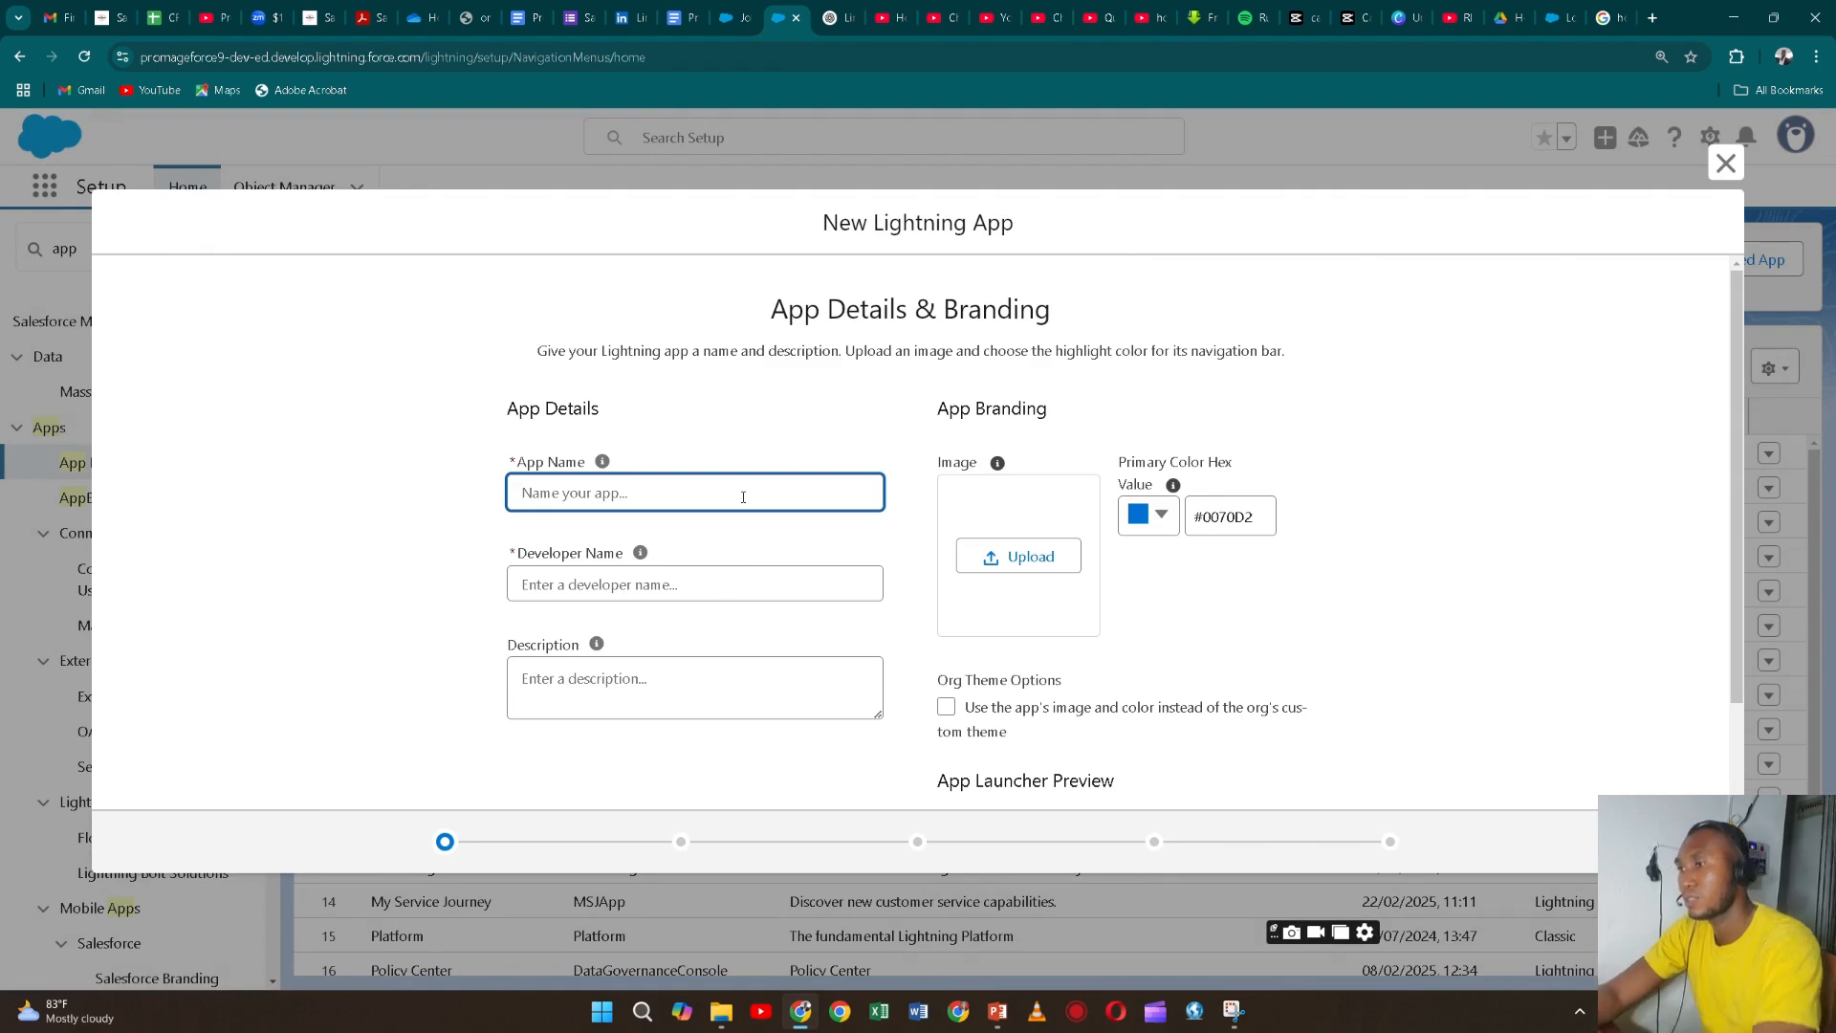
type("In")
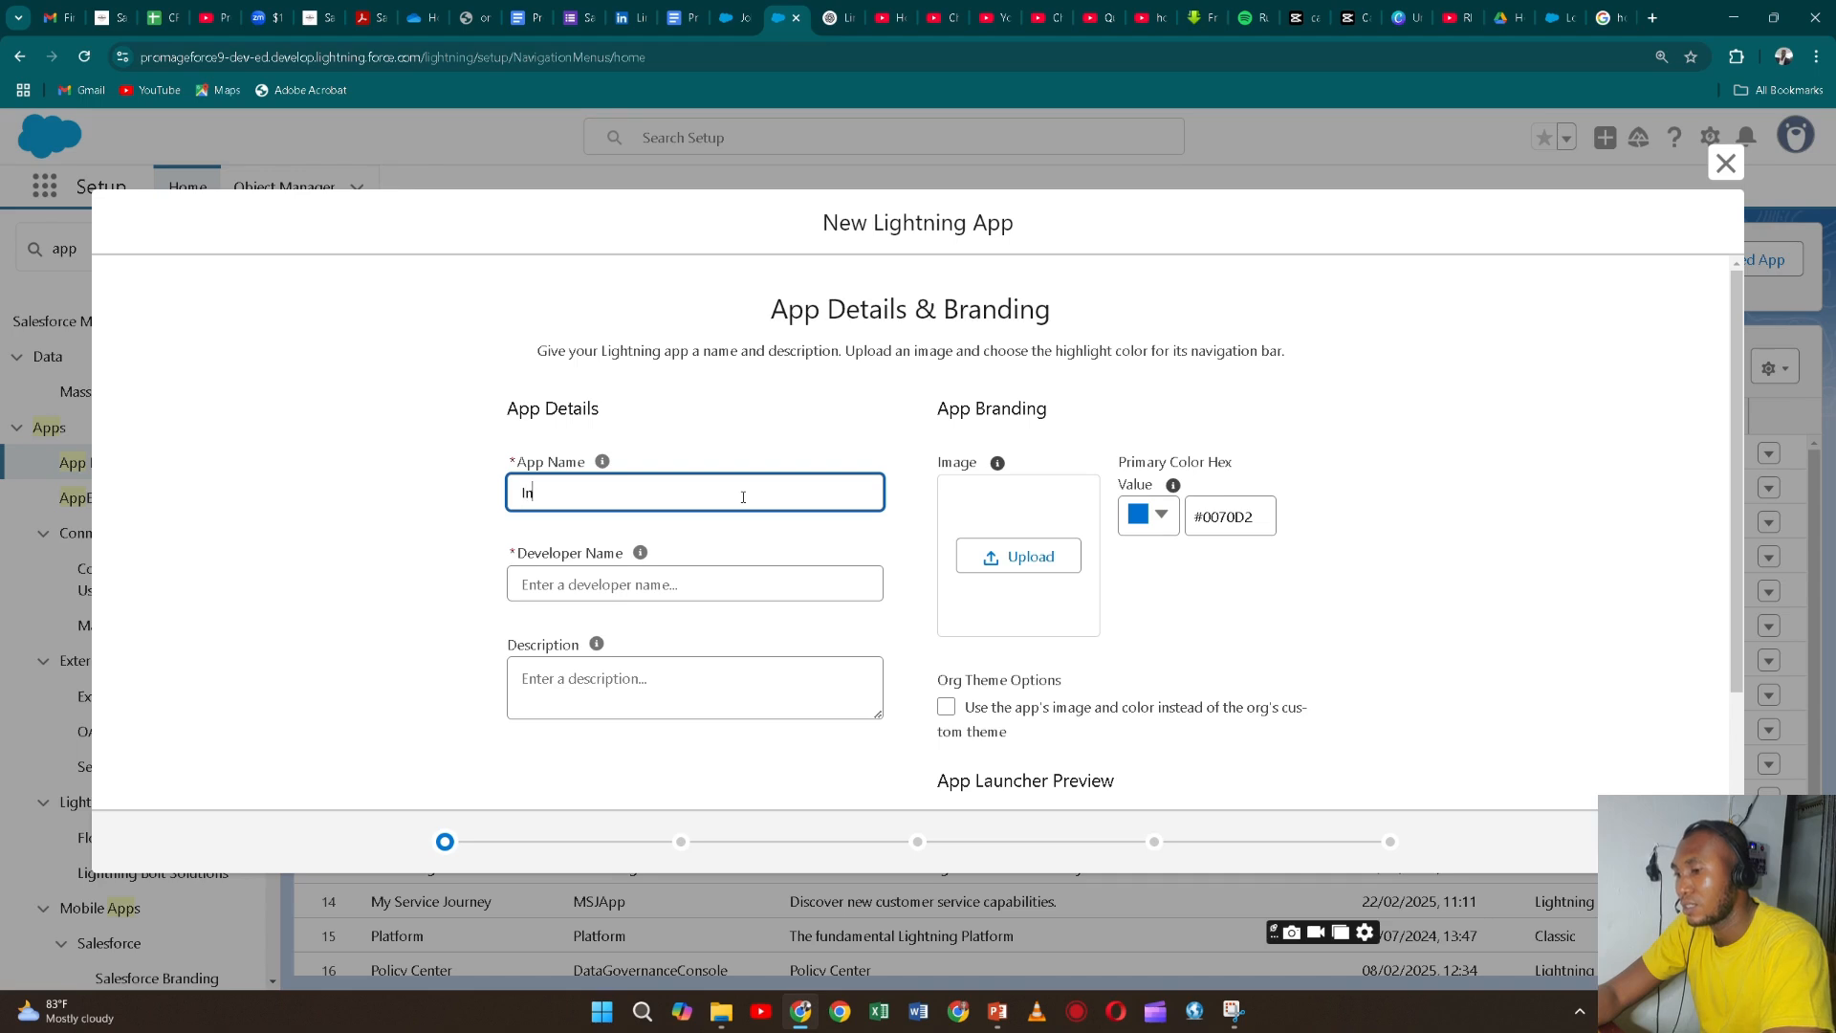
type("surance app")
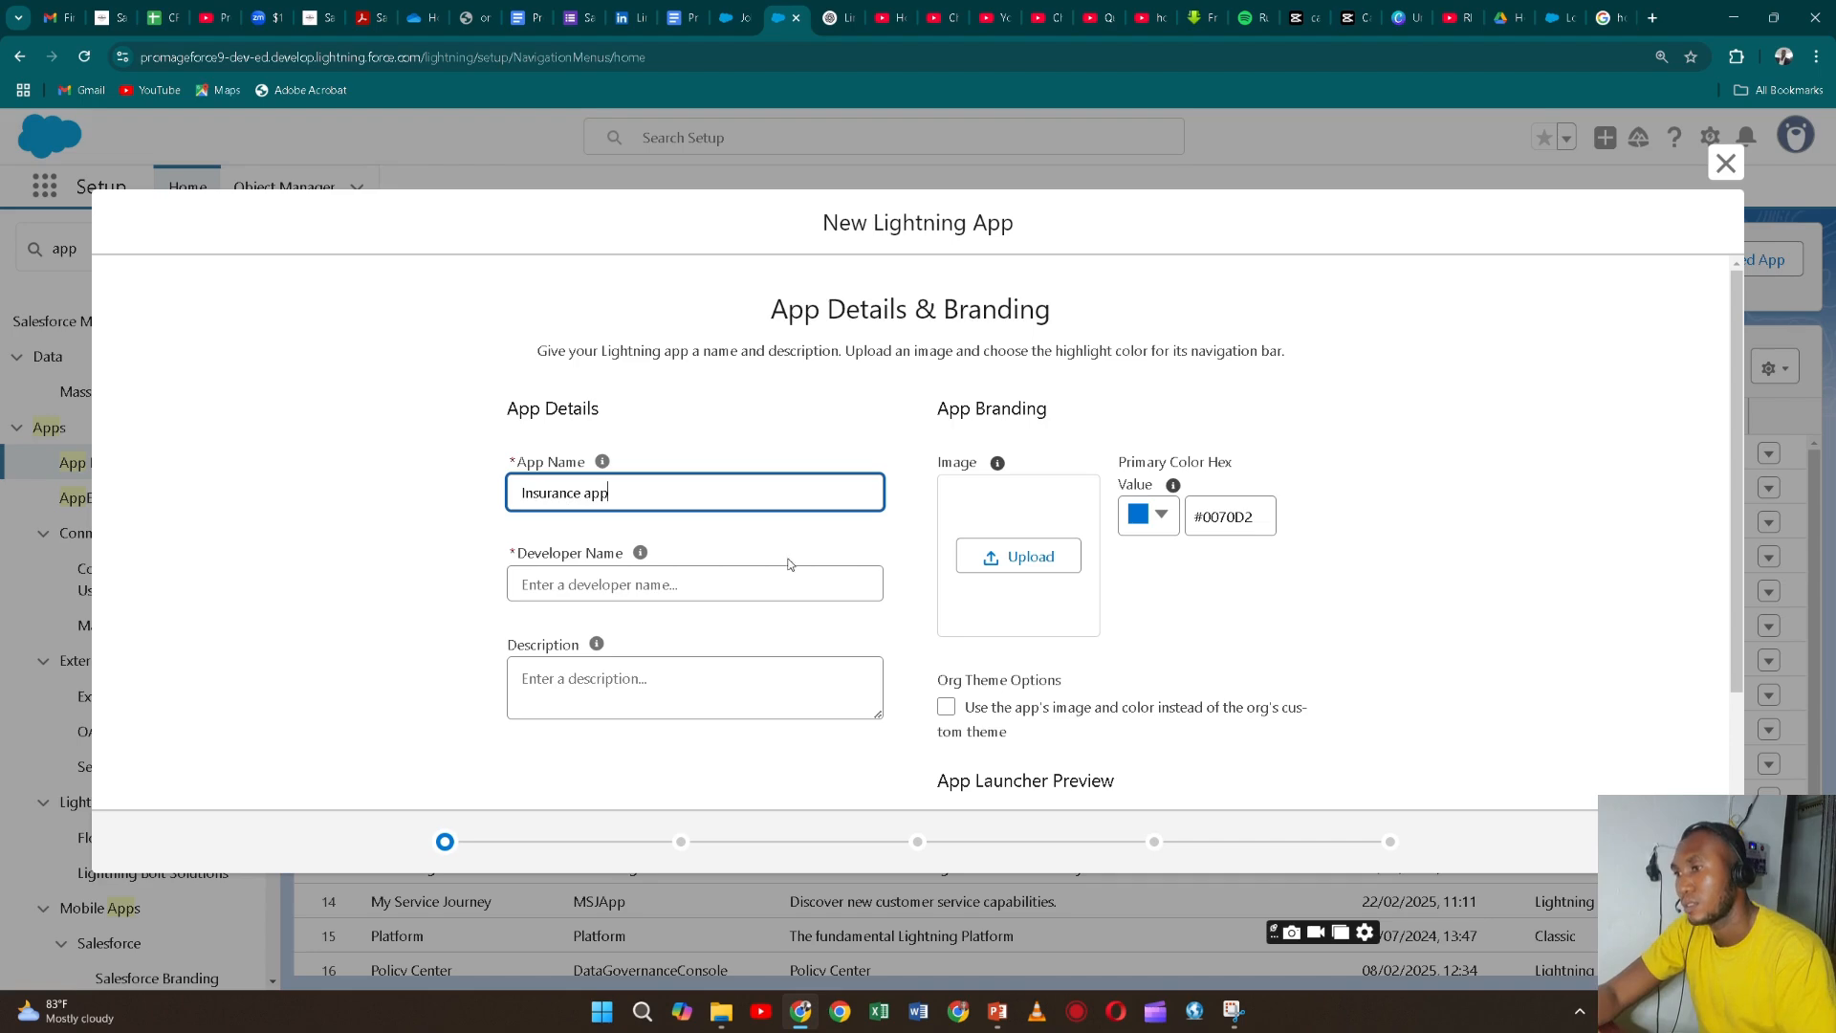
left_click(733, 585)
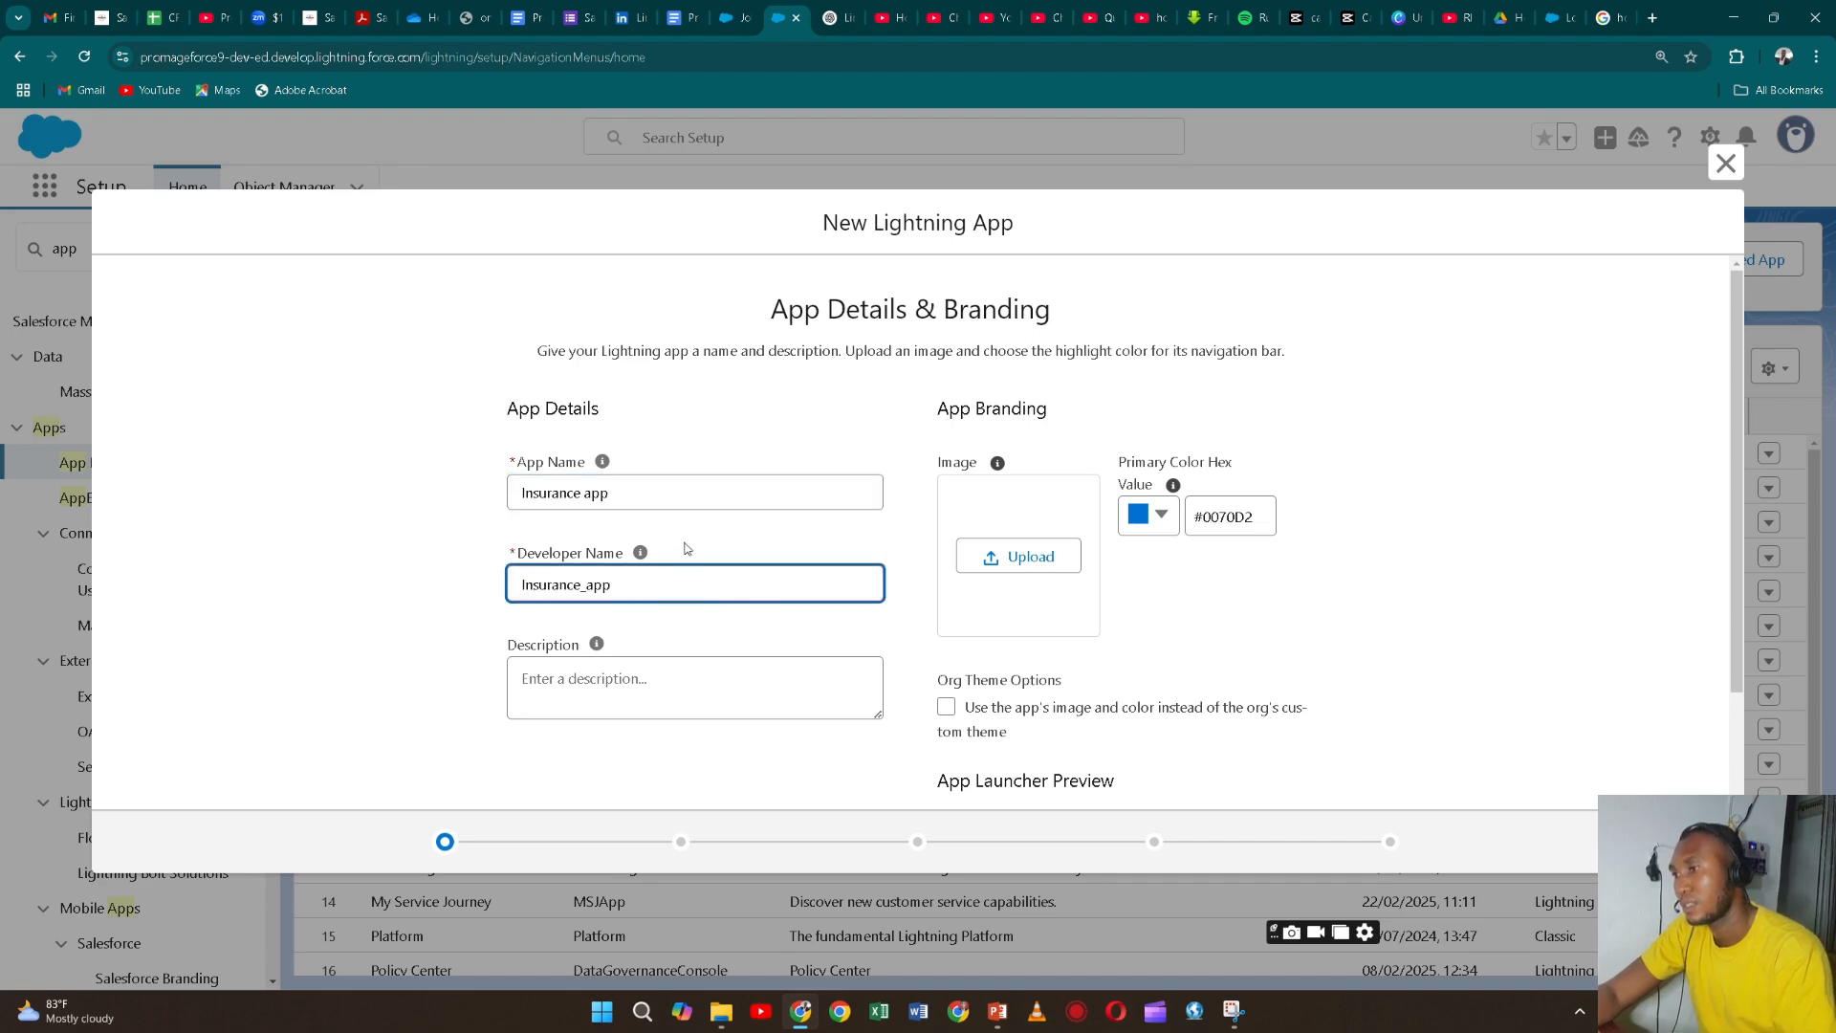
left_click(694, 698)
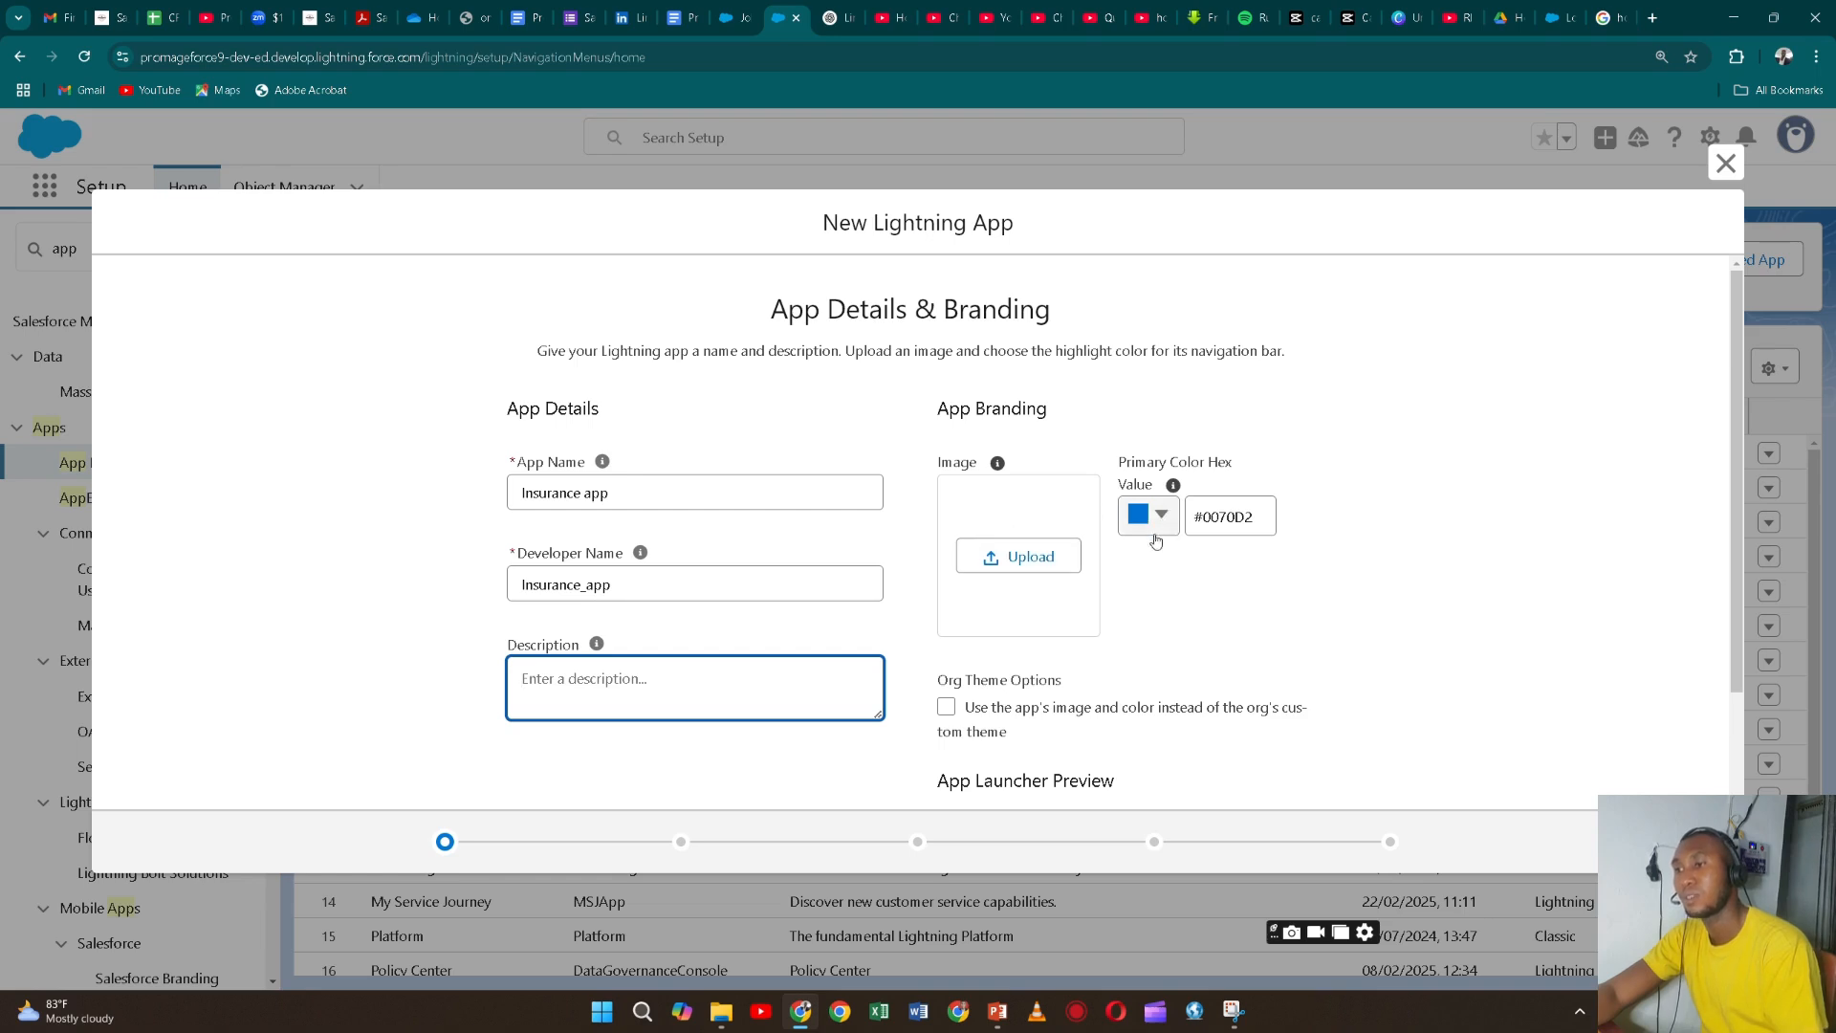
- Set the app's primary color to red #B83D3E and continue to the App Options page
scroll(1172, 579, "down", 1)
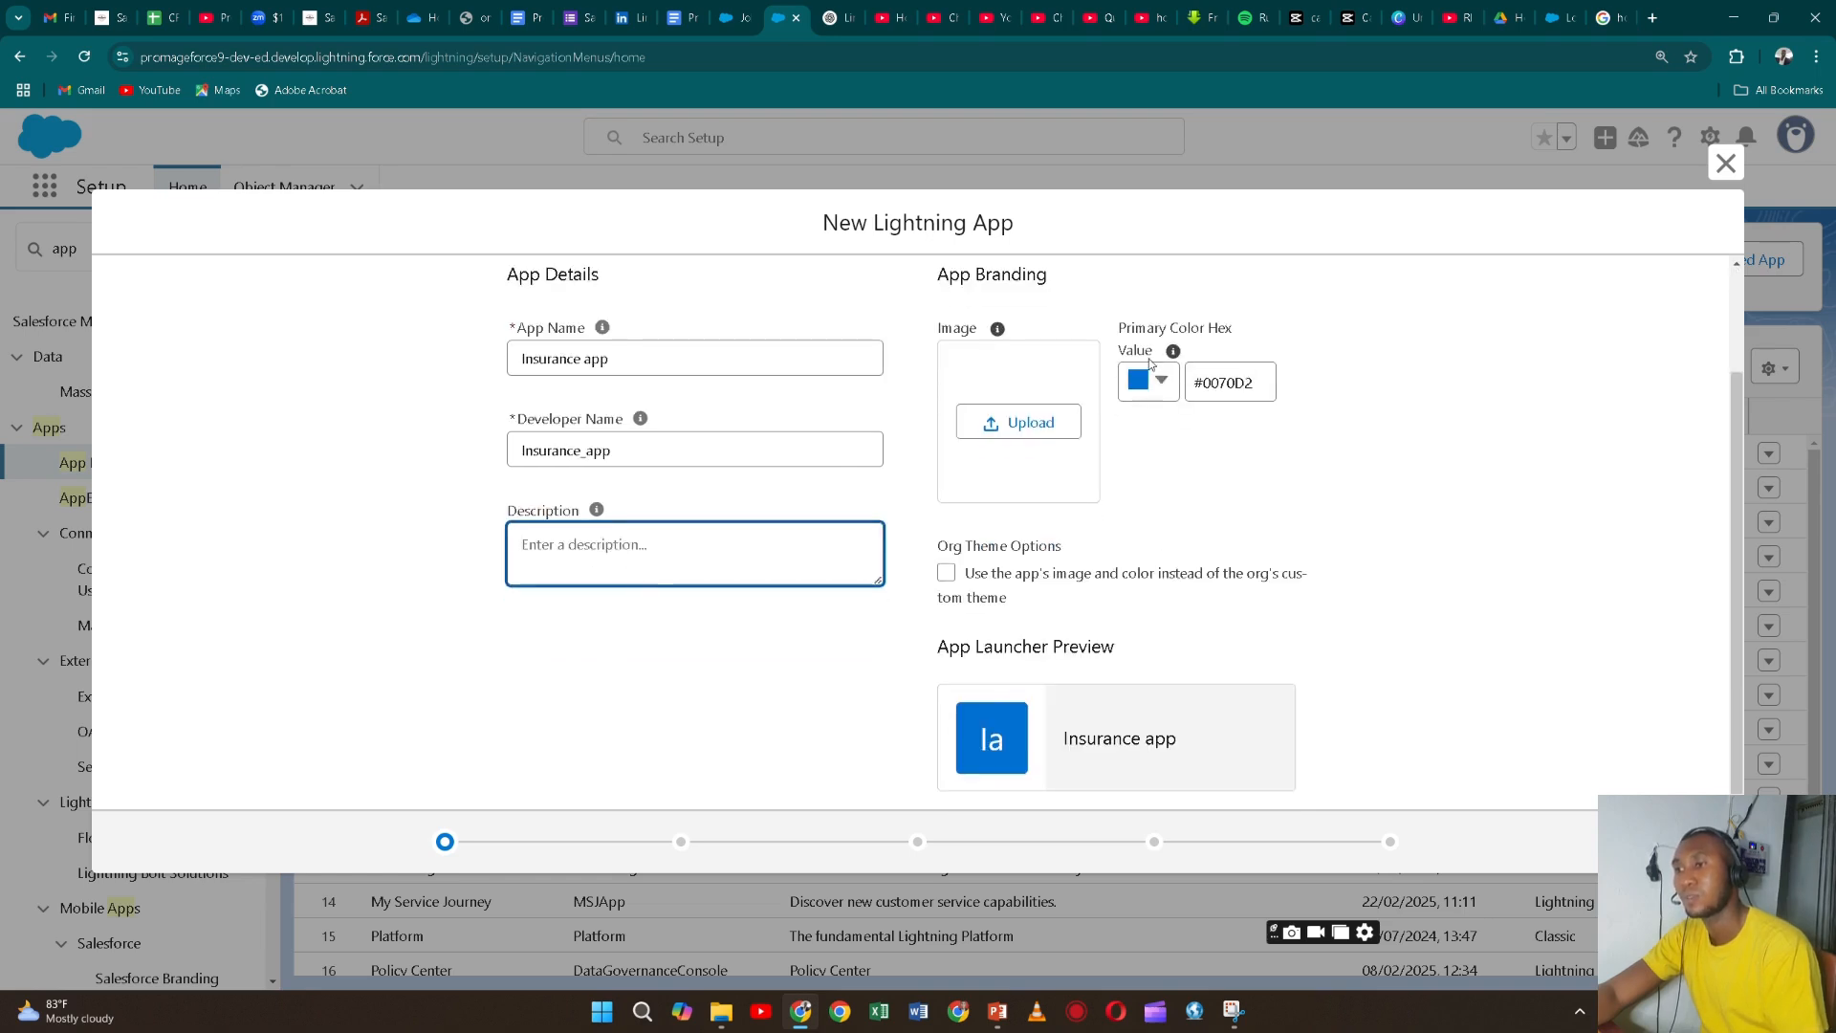
left_click(1162, 391)
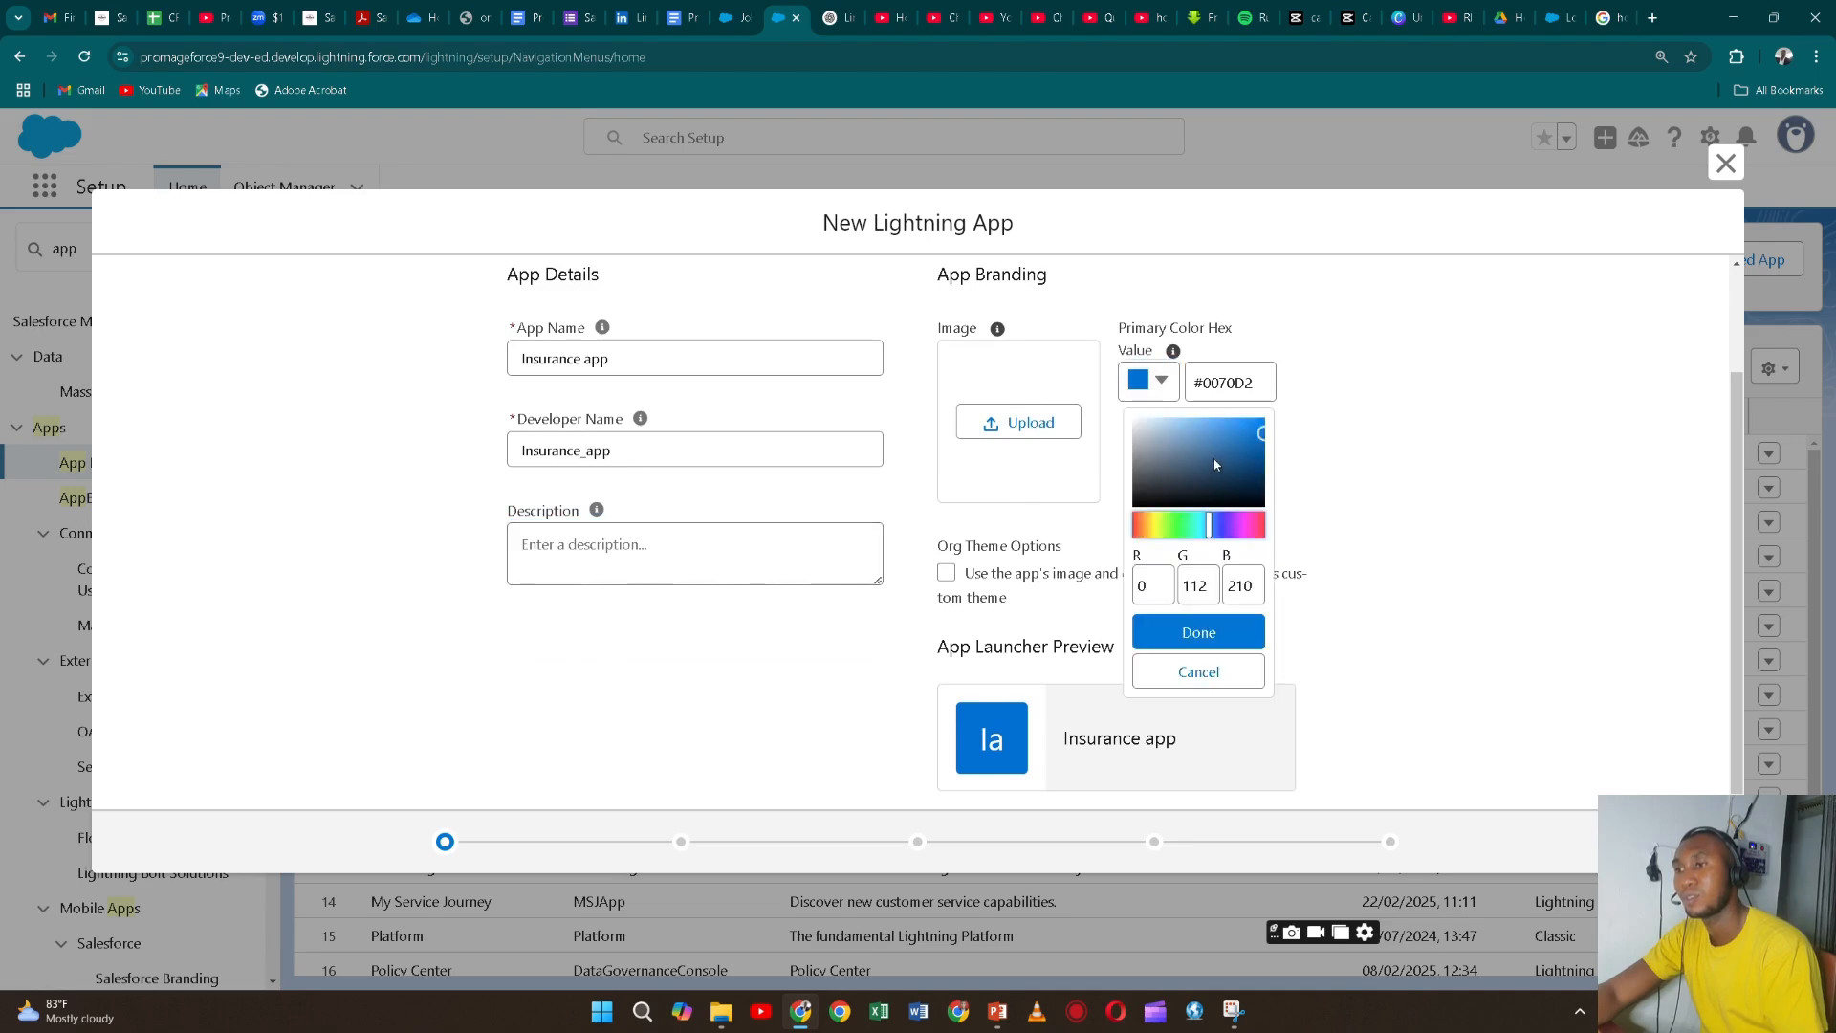
left_click(1247, 473)
left_click(1261, 525)
left_click(1201, 464)
left_click(1221, 442)
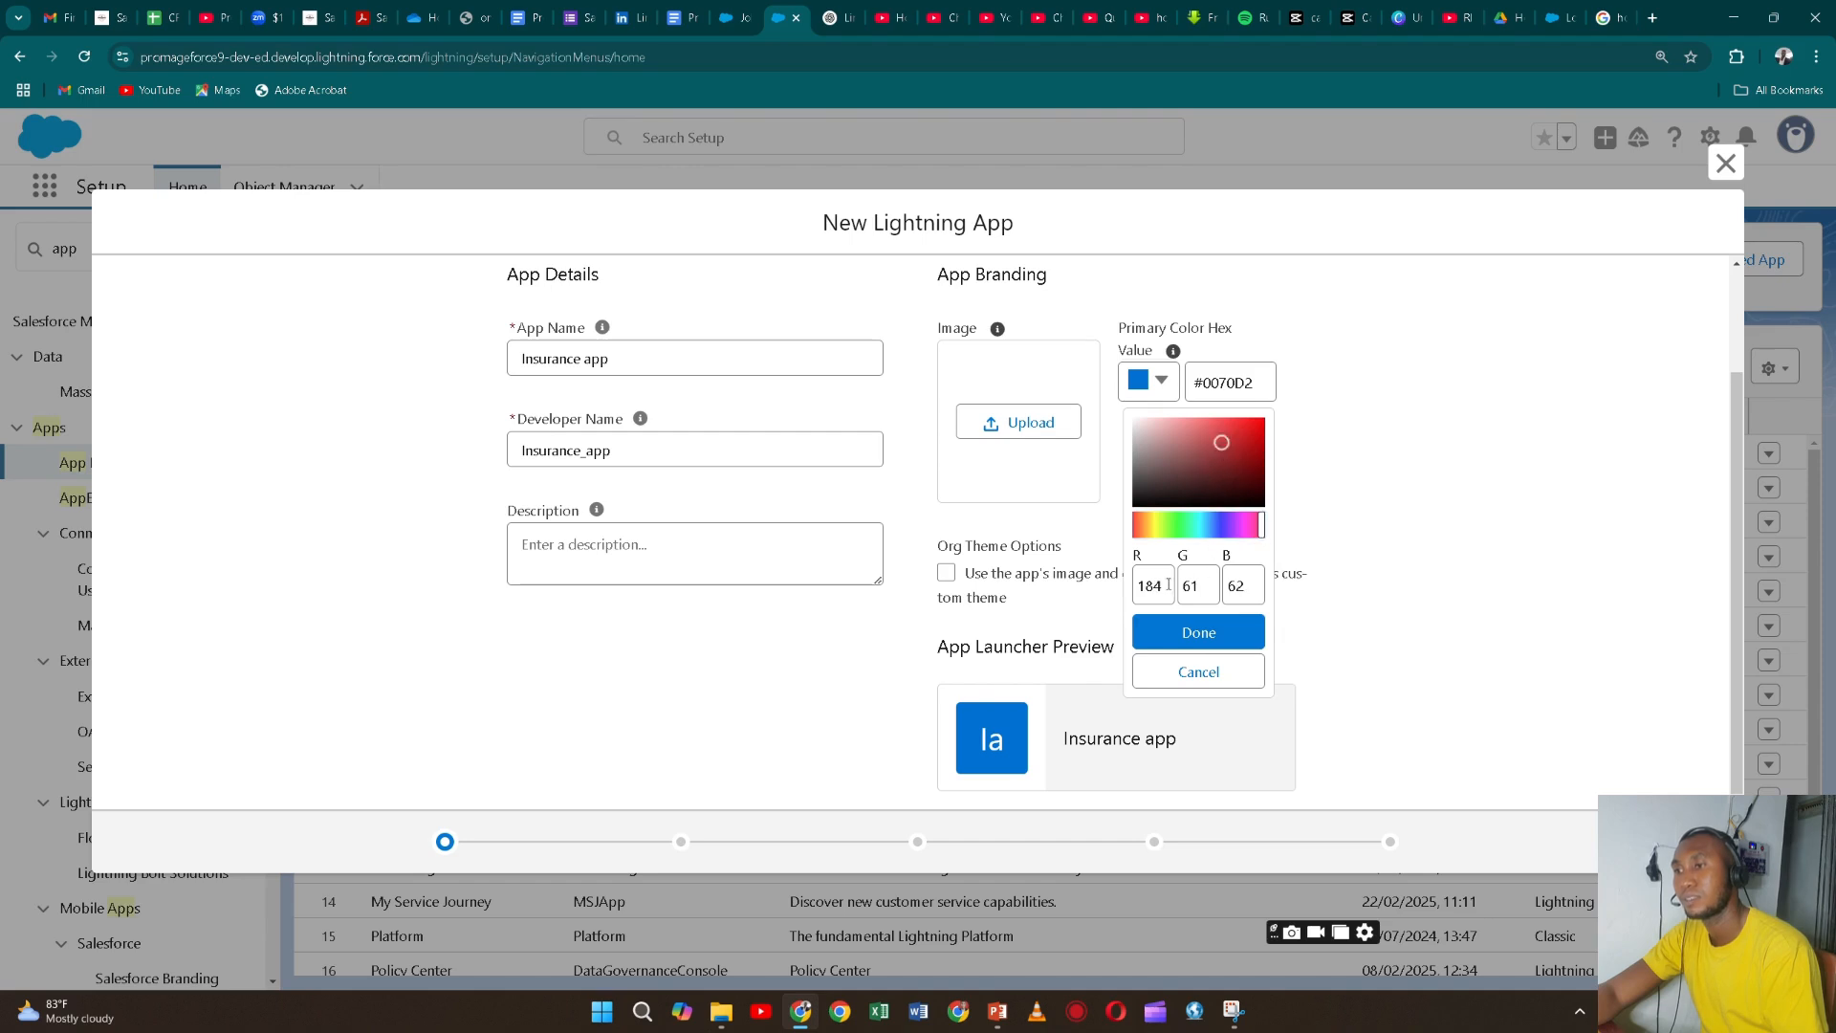
left_click(1195, 630)
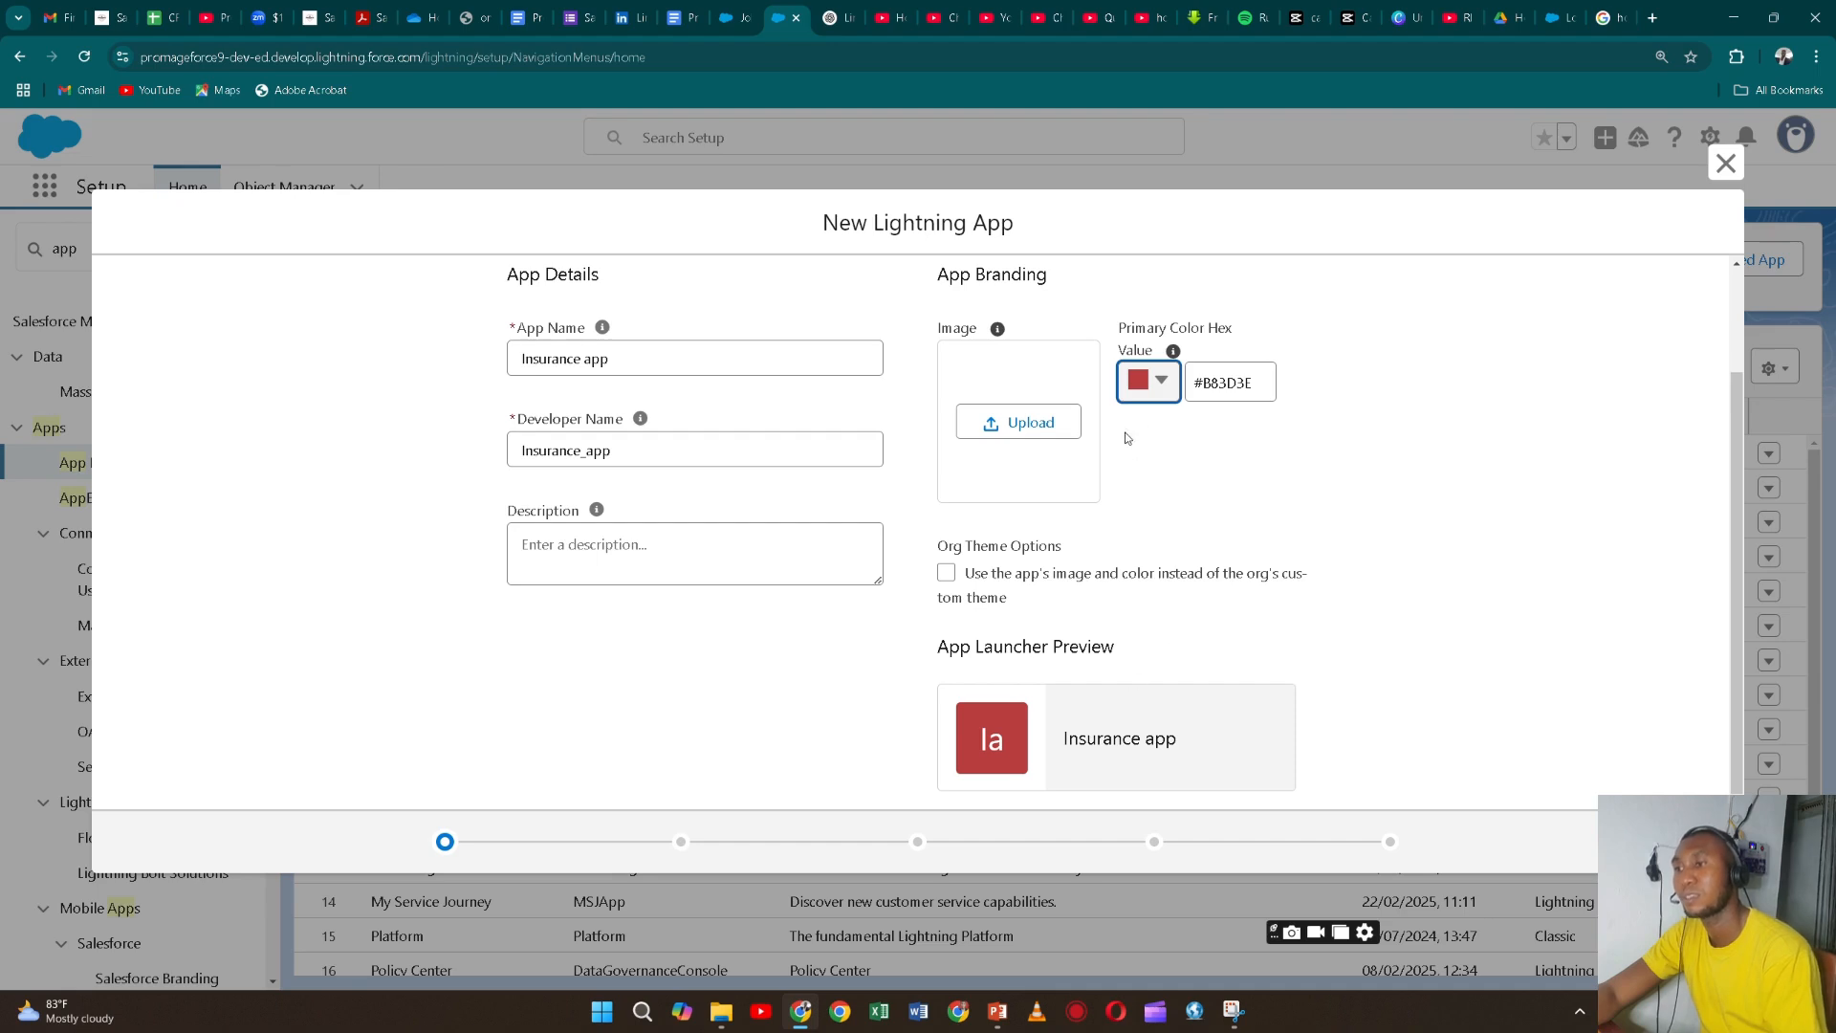
left_click(1690, 842)
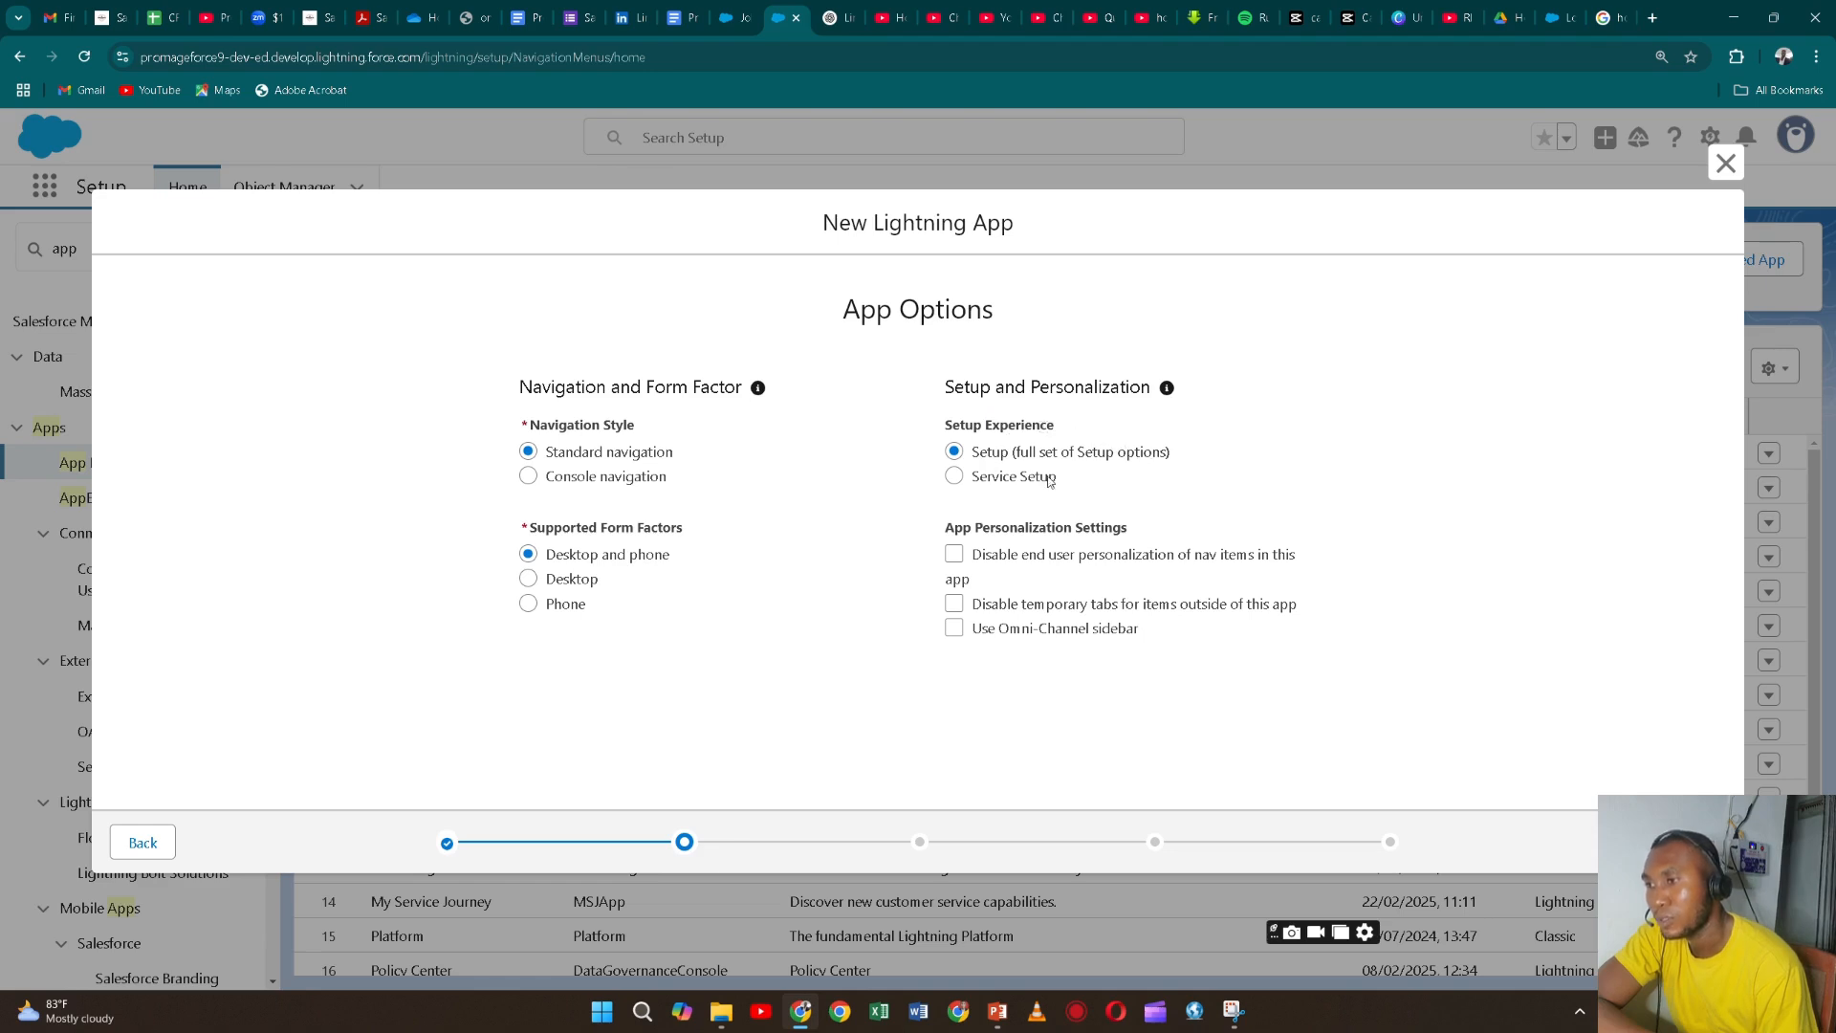
- Try Service Setup, then set the Setup Experience back to Setup (full set of Setup options) and continue to the Utility Items page
left_click(954, 478)
left_click(954, 452)
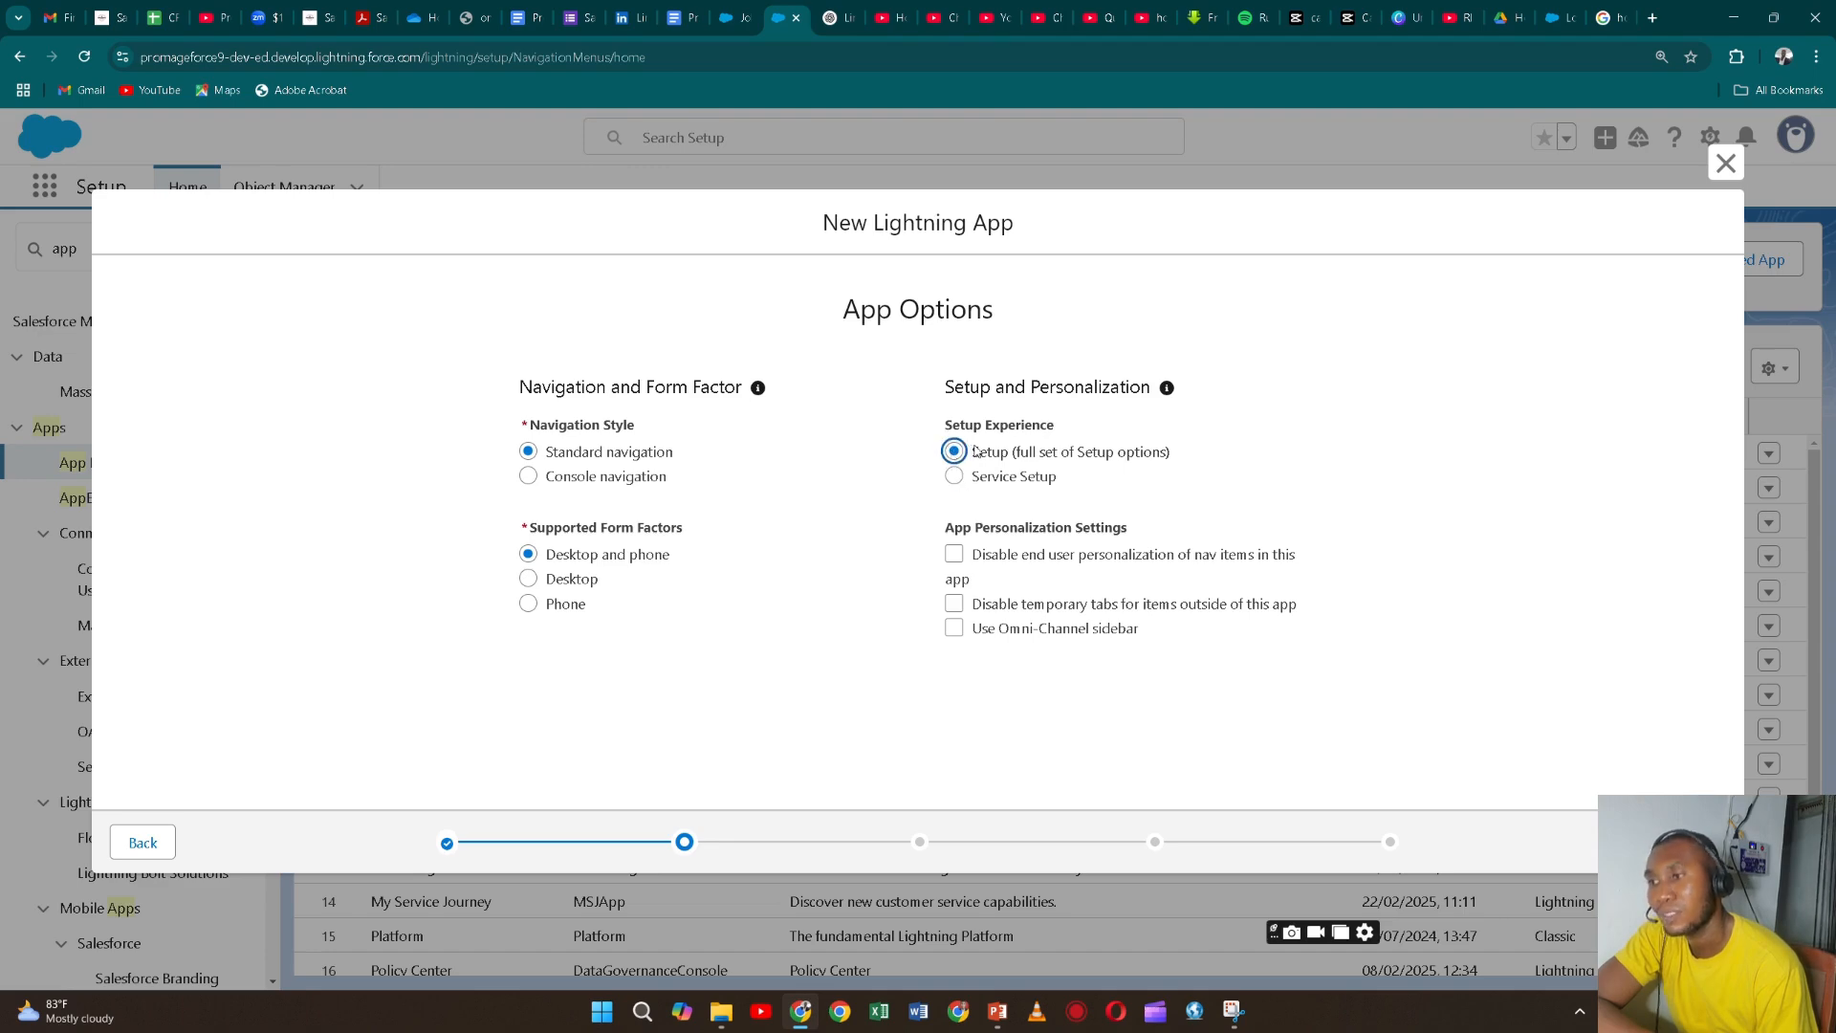
left_click(956, 477)
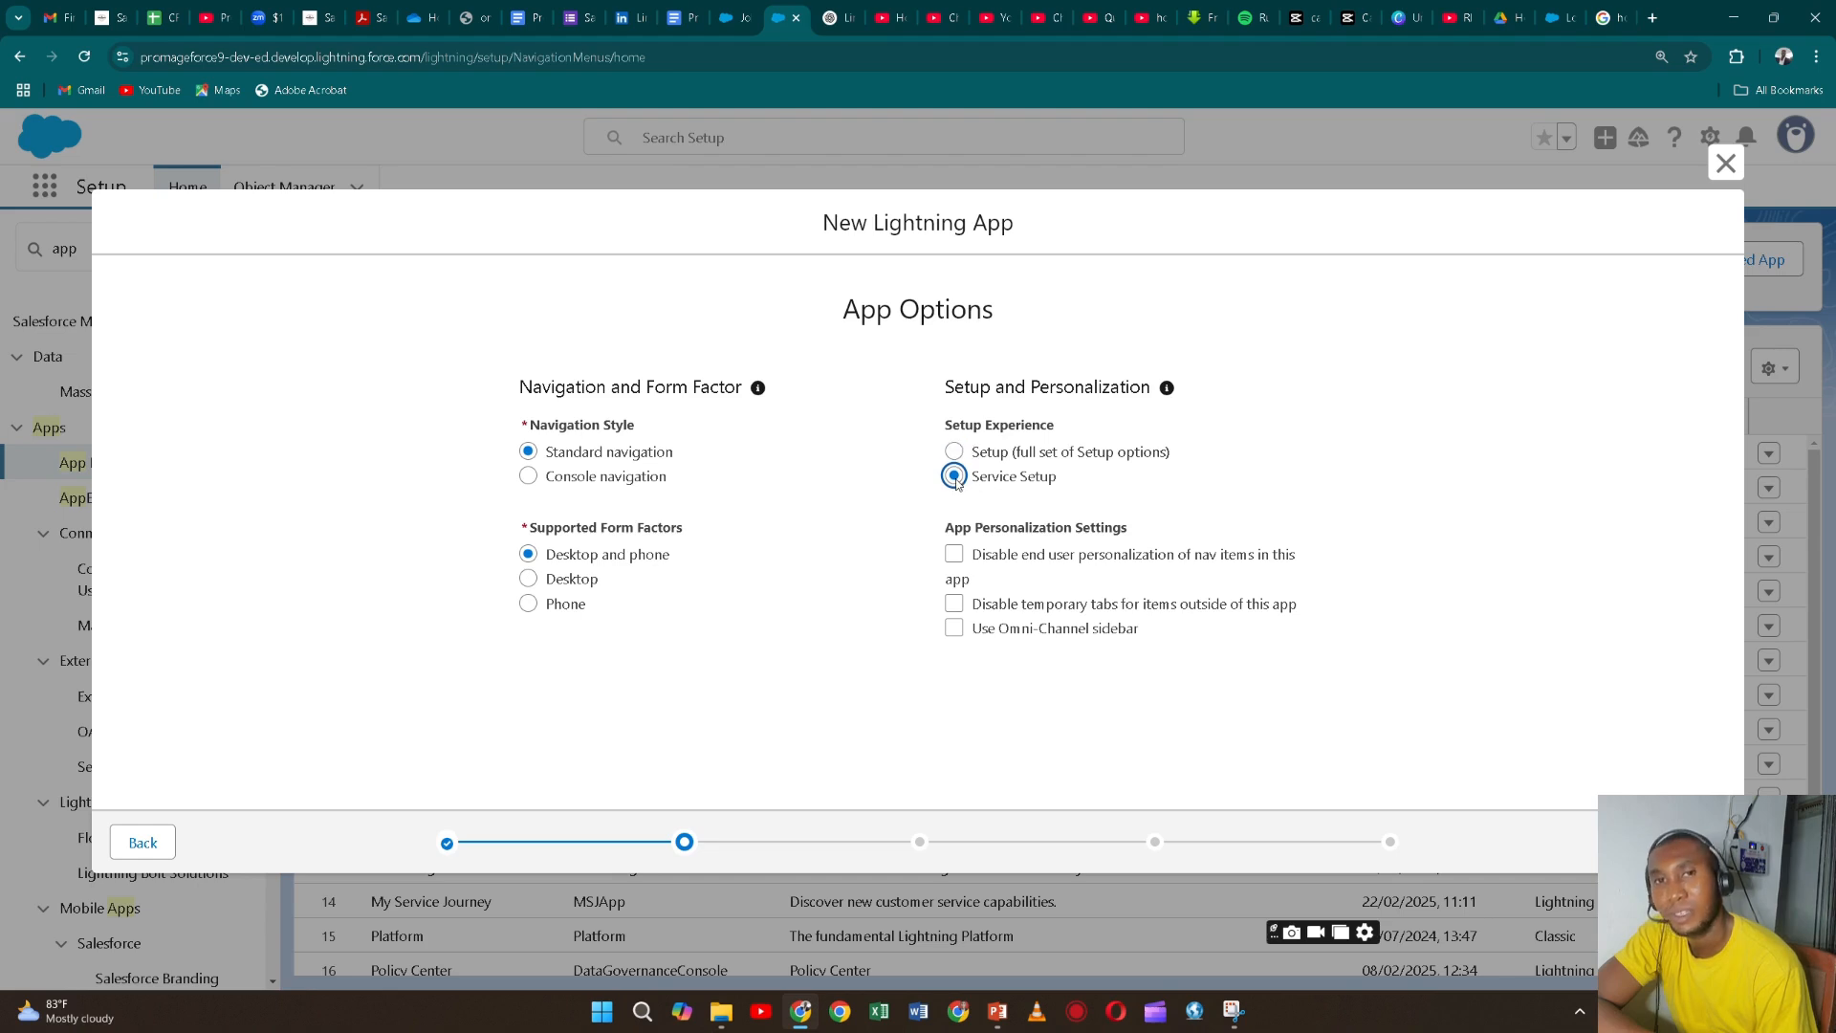
left_click(955, 453)
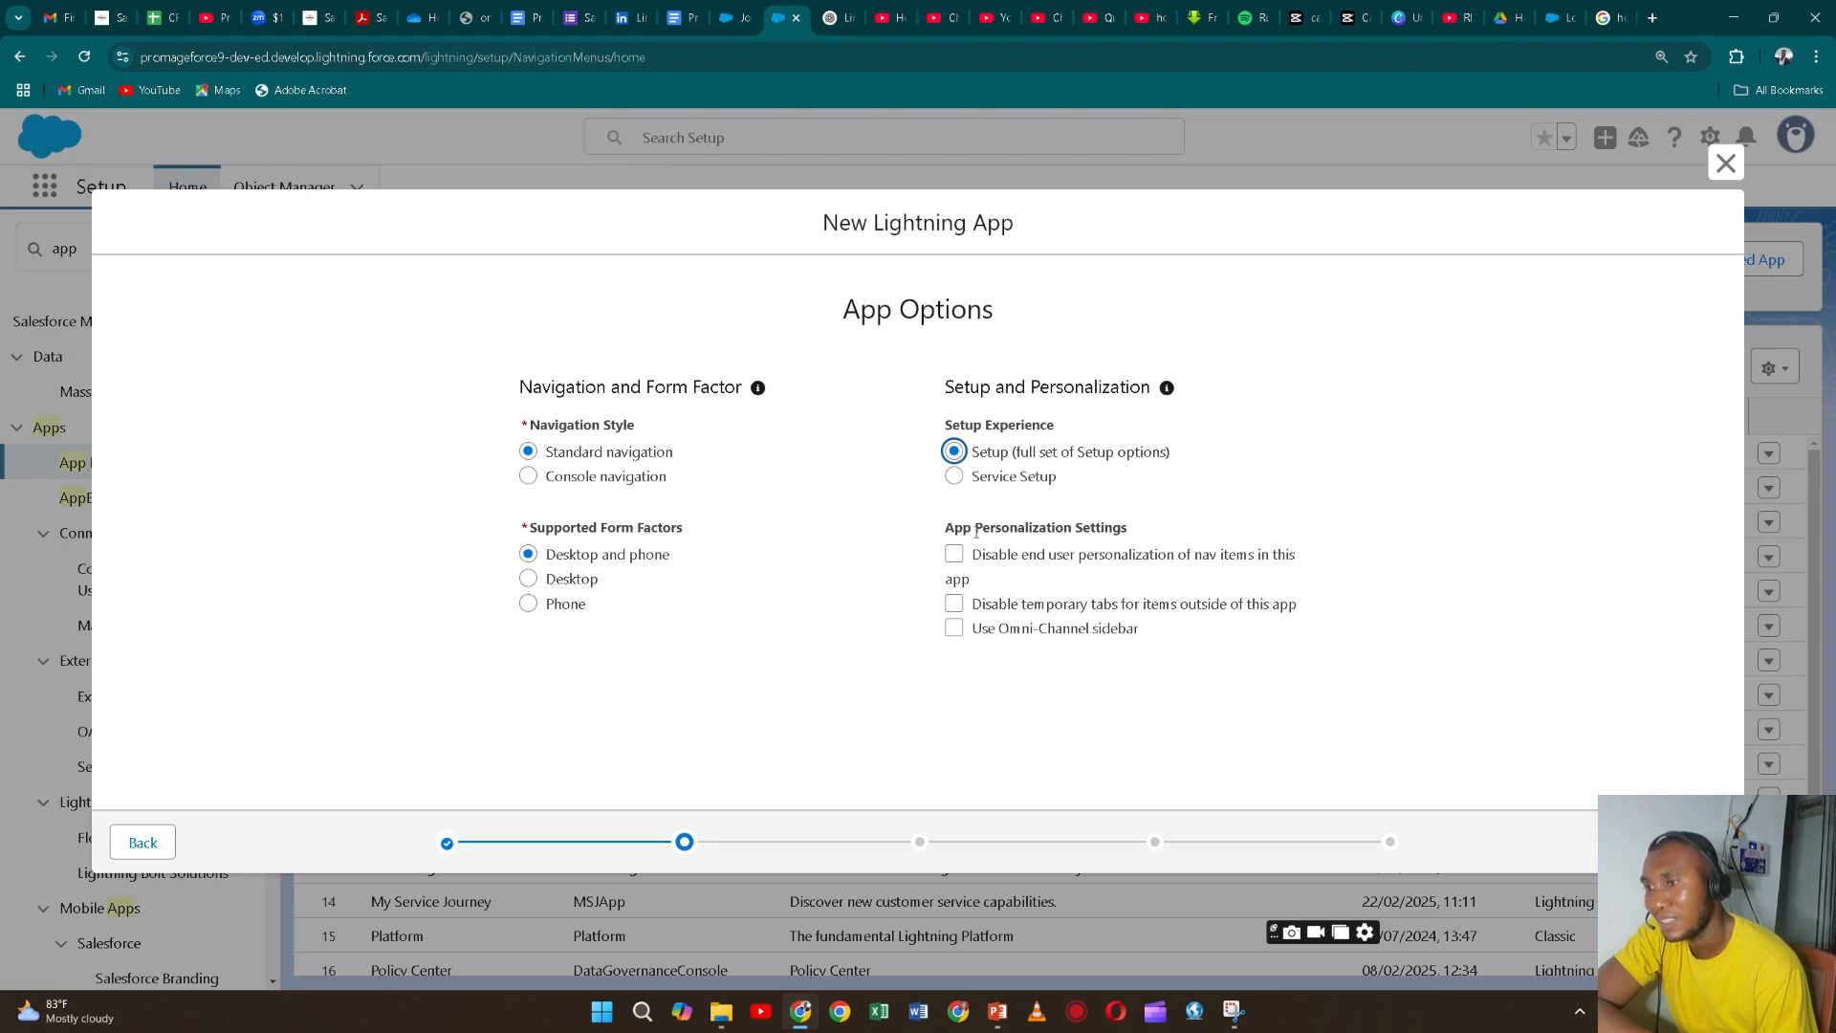
left_click(1694, 843)
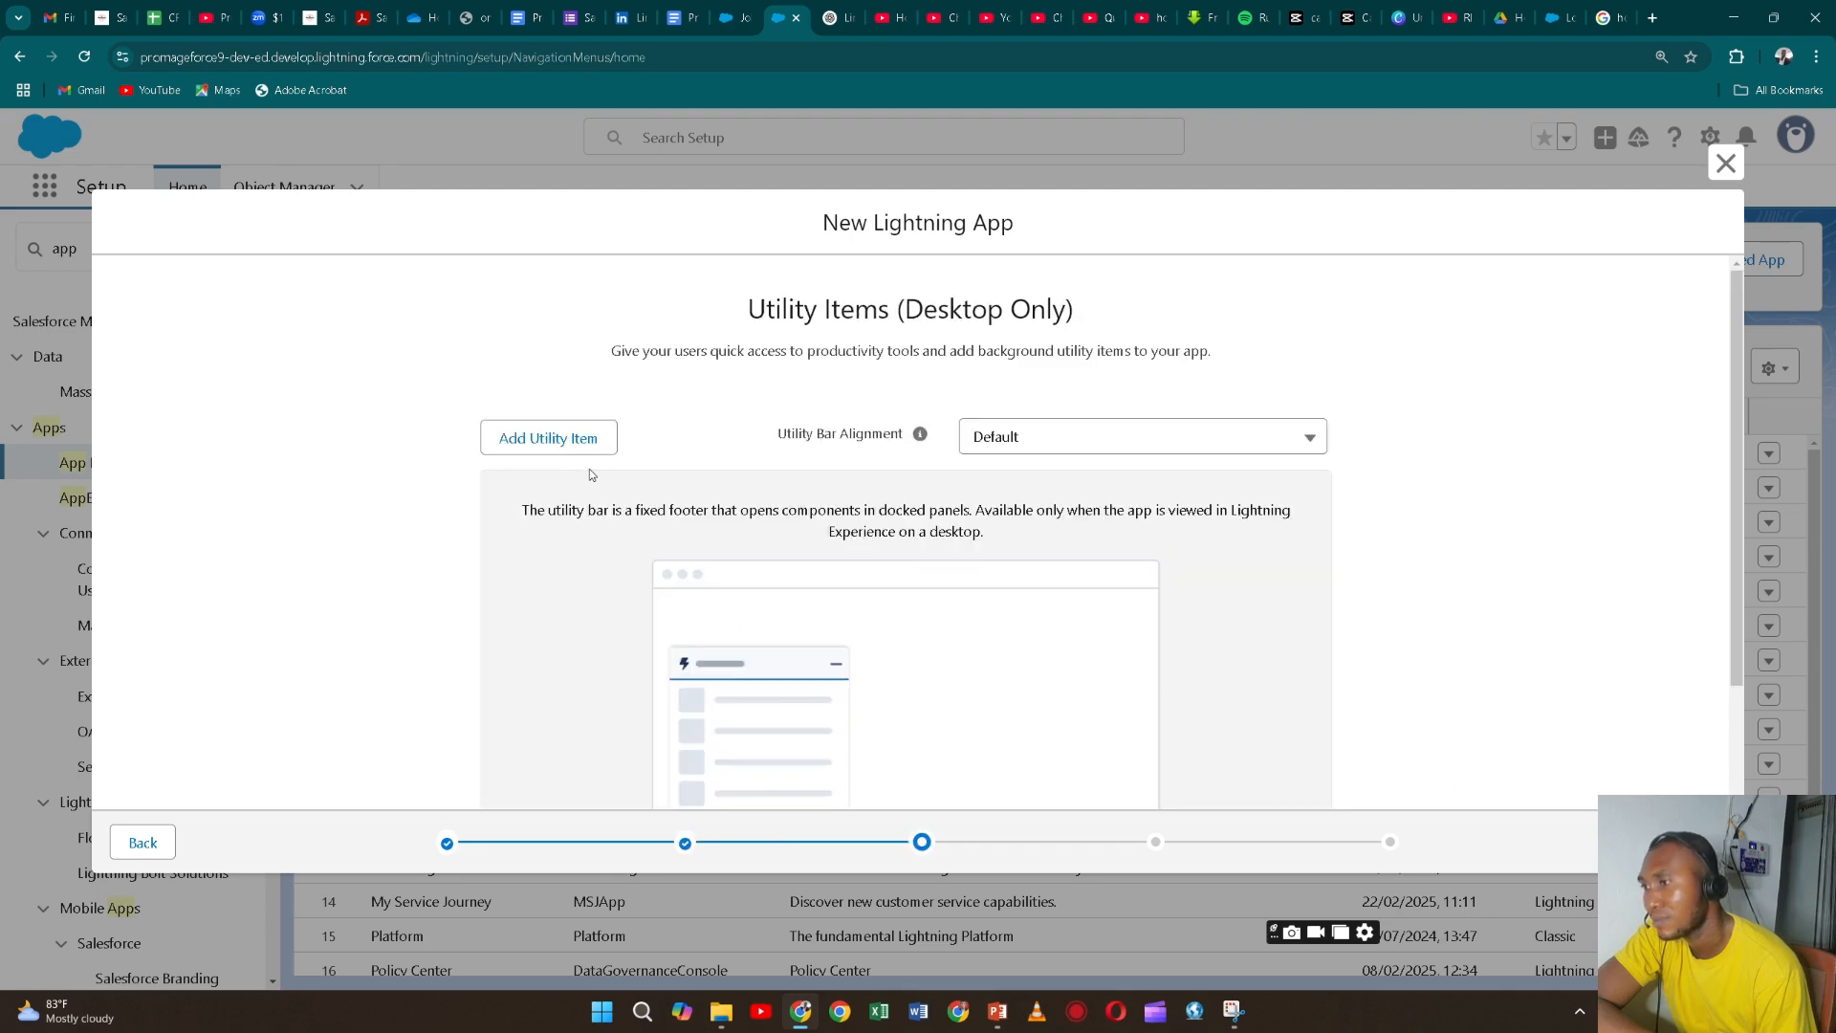
- Review the Utility Items page and continue to Navigation Items without adding a utility item, keeping the alignment at Default
scroll(760, 457, "down", 2)
scroll(777, 457, "up", 2)
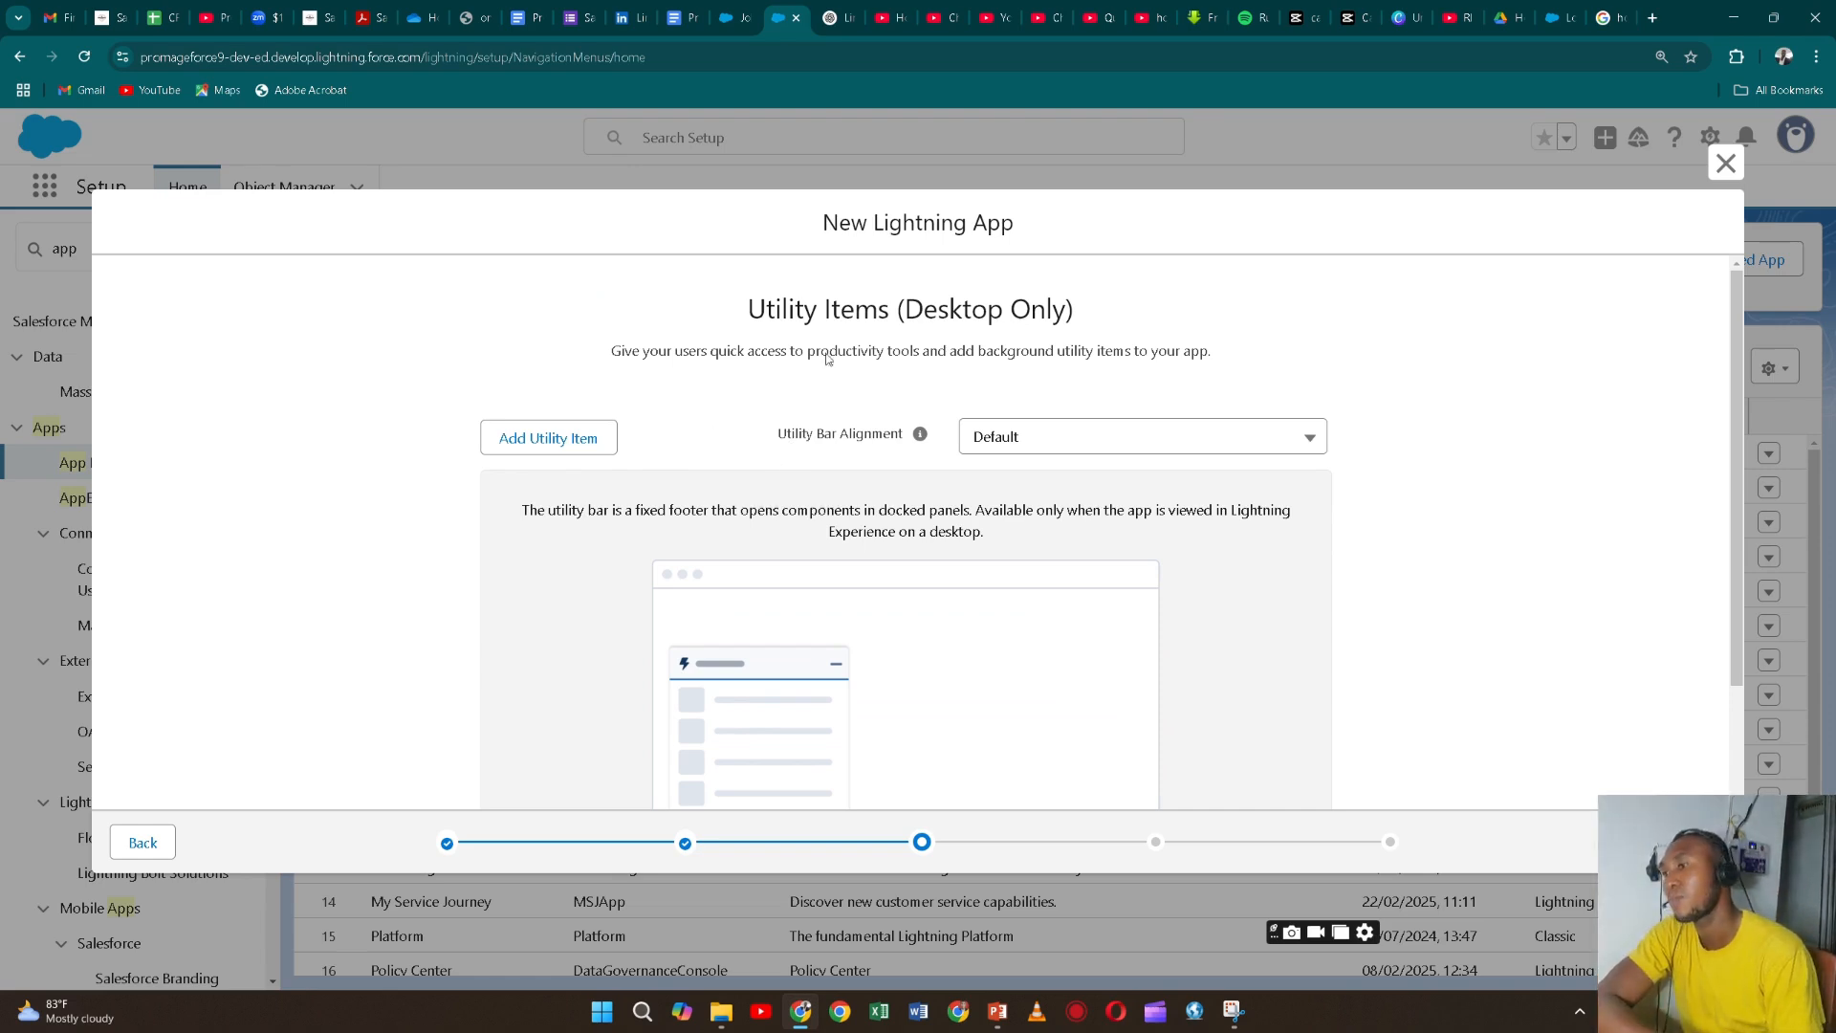
scroll(871, 597, "down", 2)
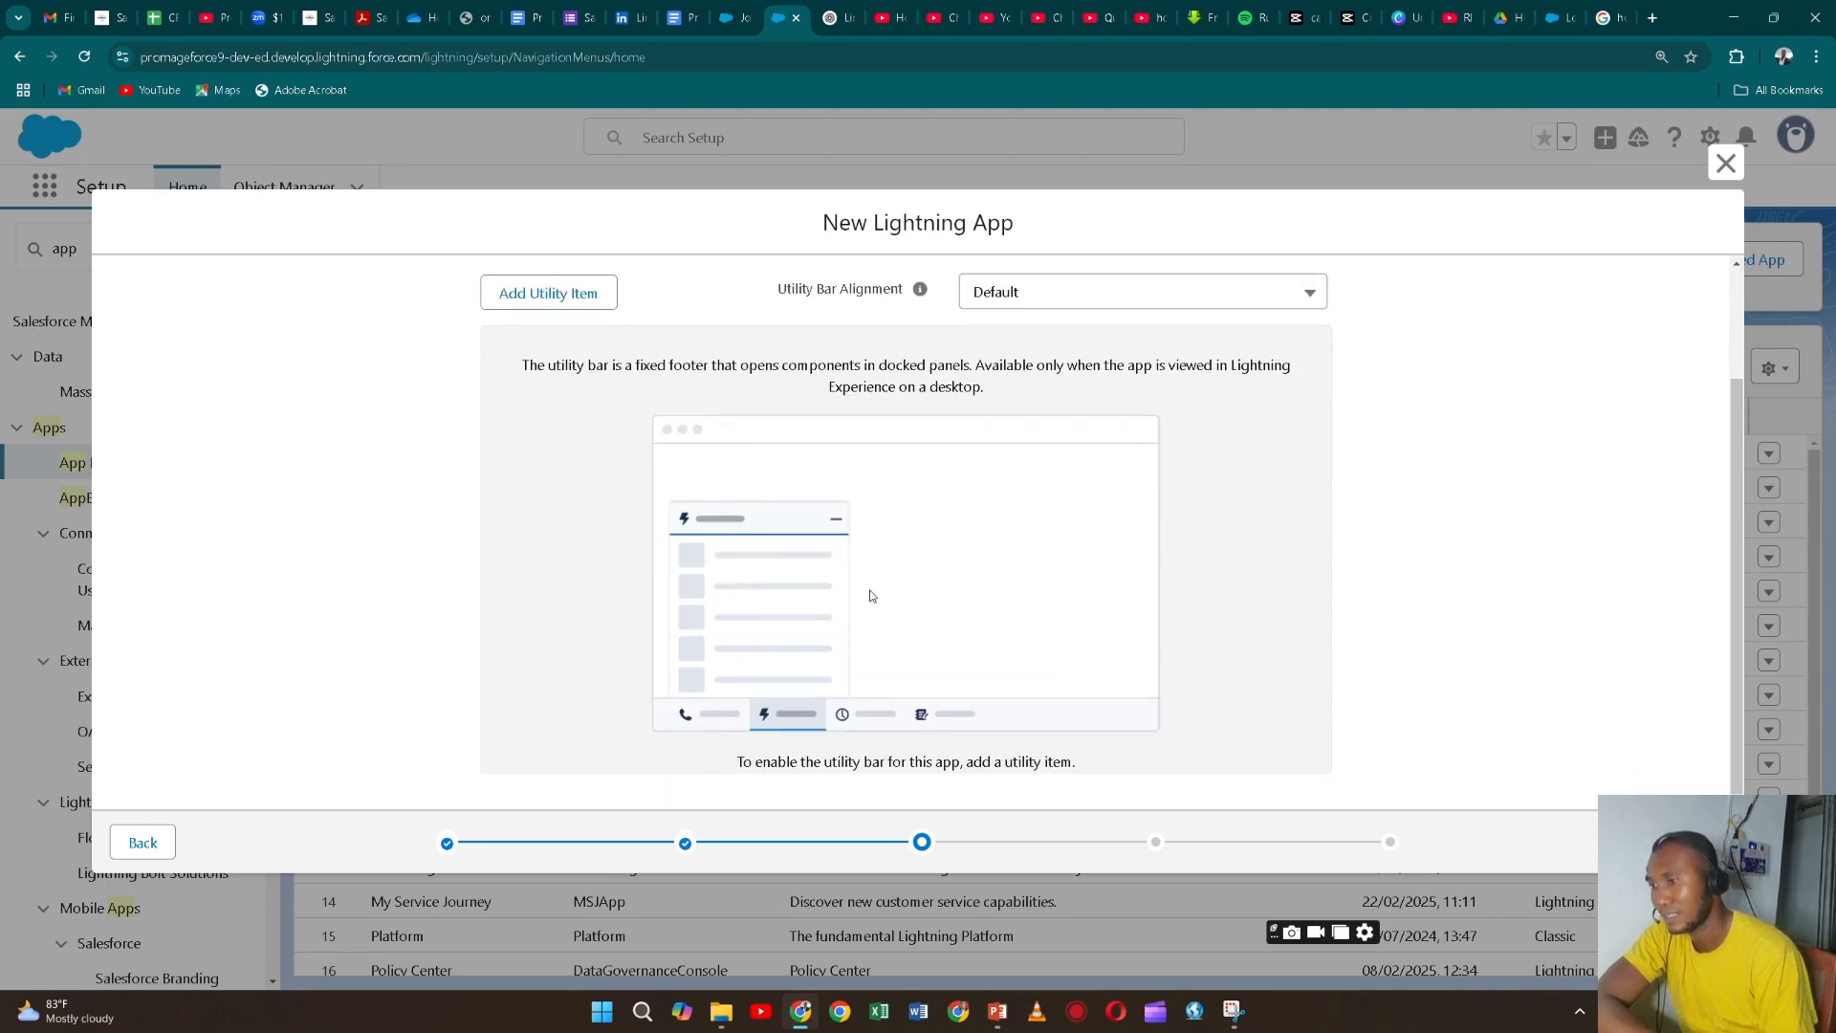
scroll(872, 596, "up", 2)
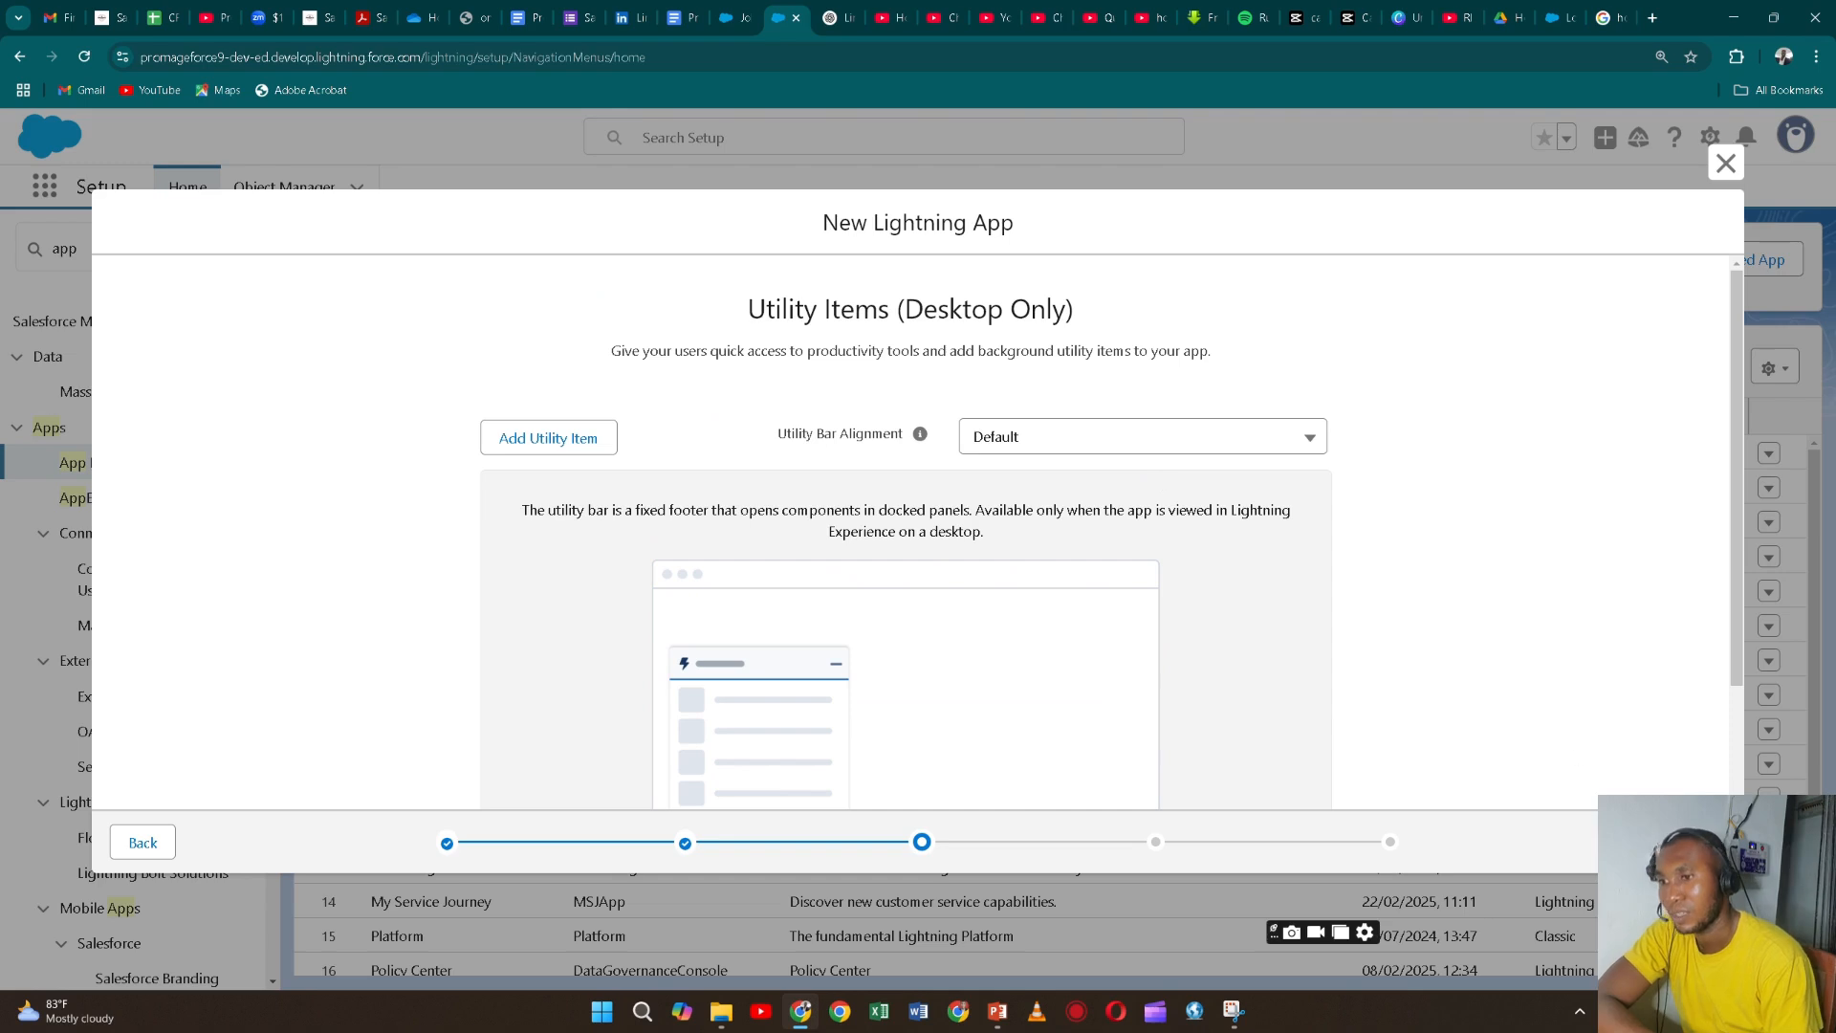
left_click(1694, 843)
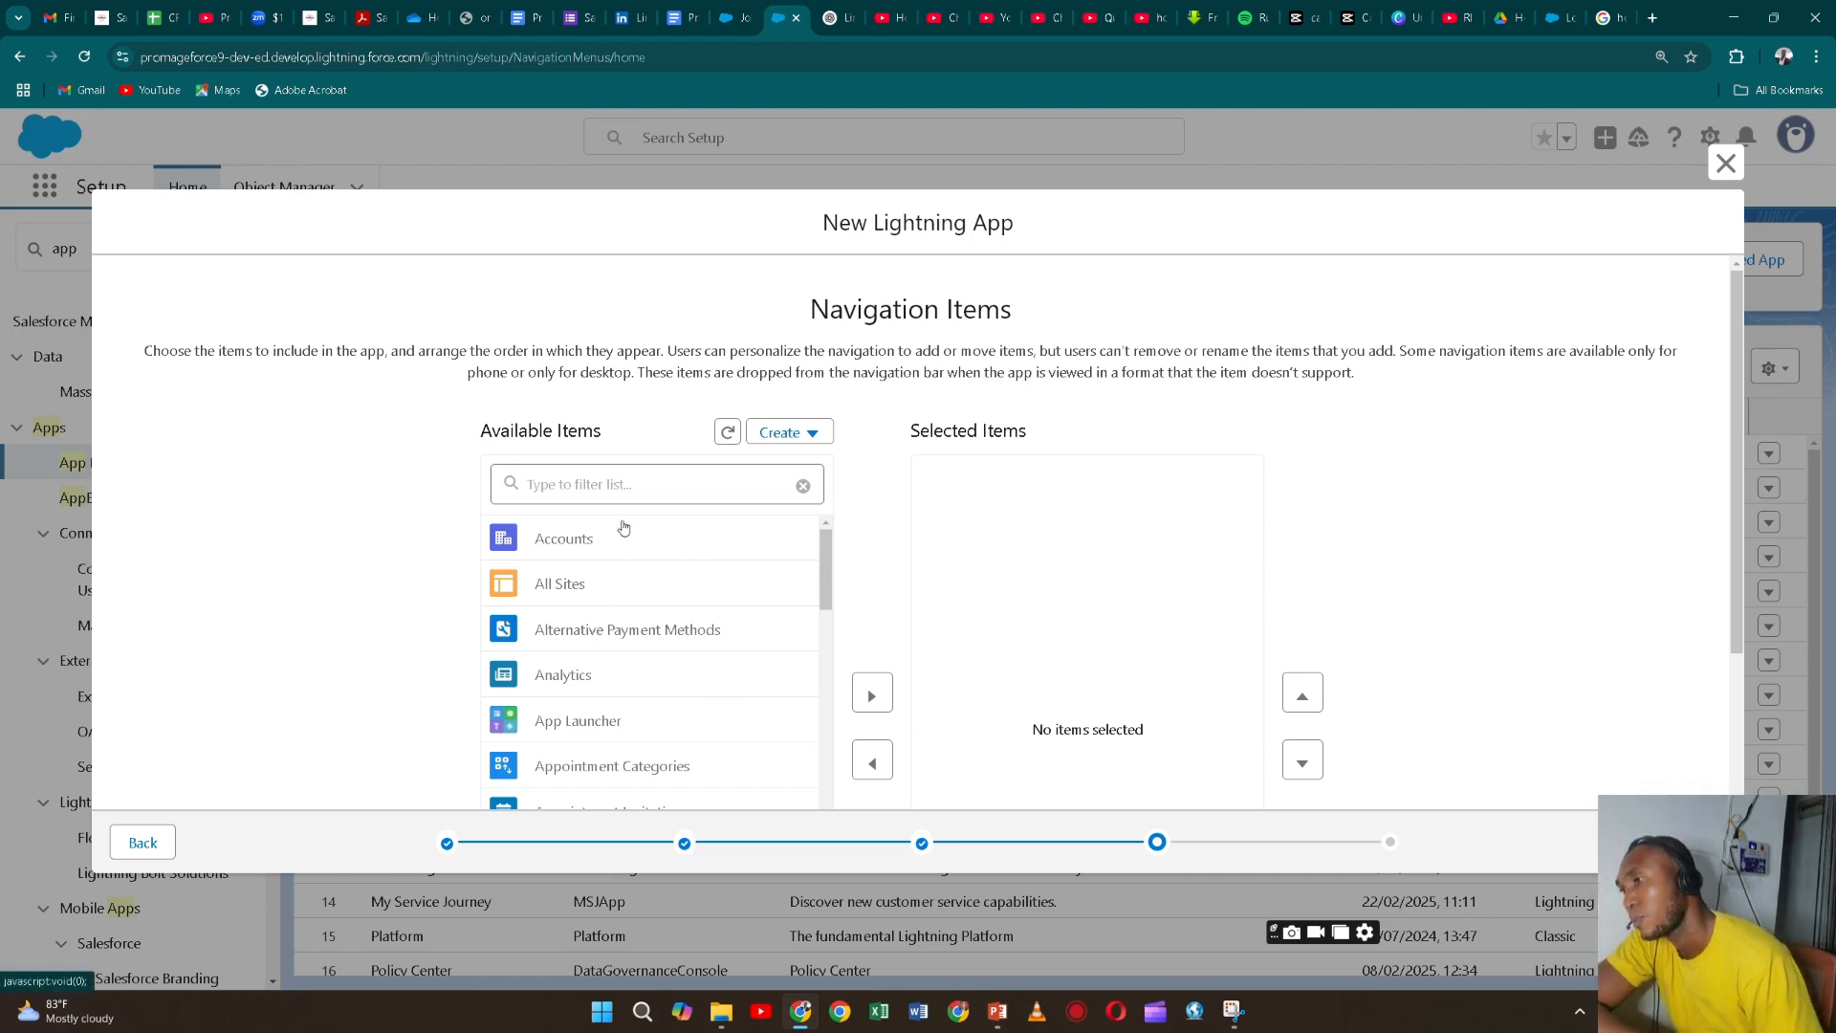
- Add Accounts and Cases to the app's selected navigation items
scroll(632, 526, "down", 2)
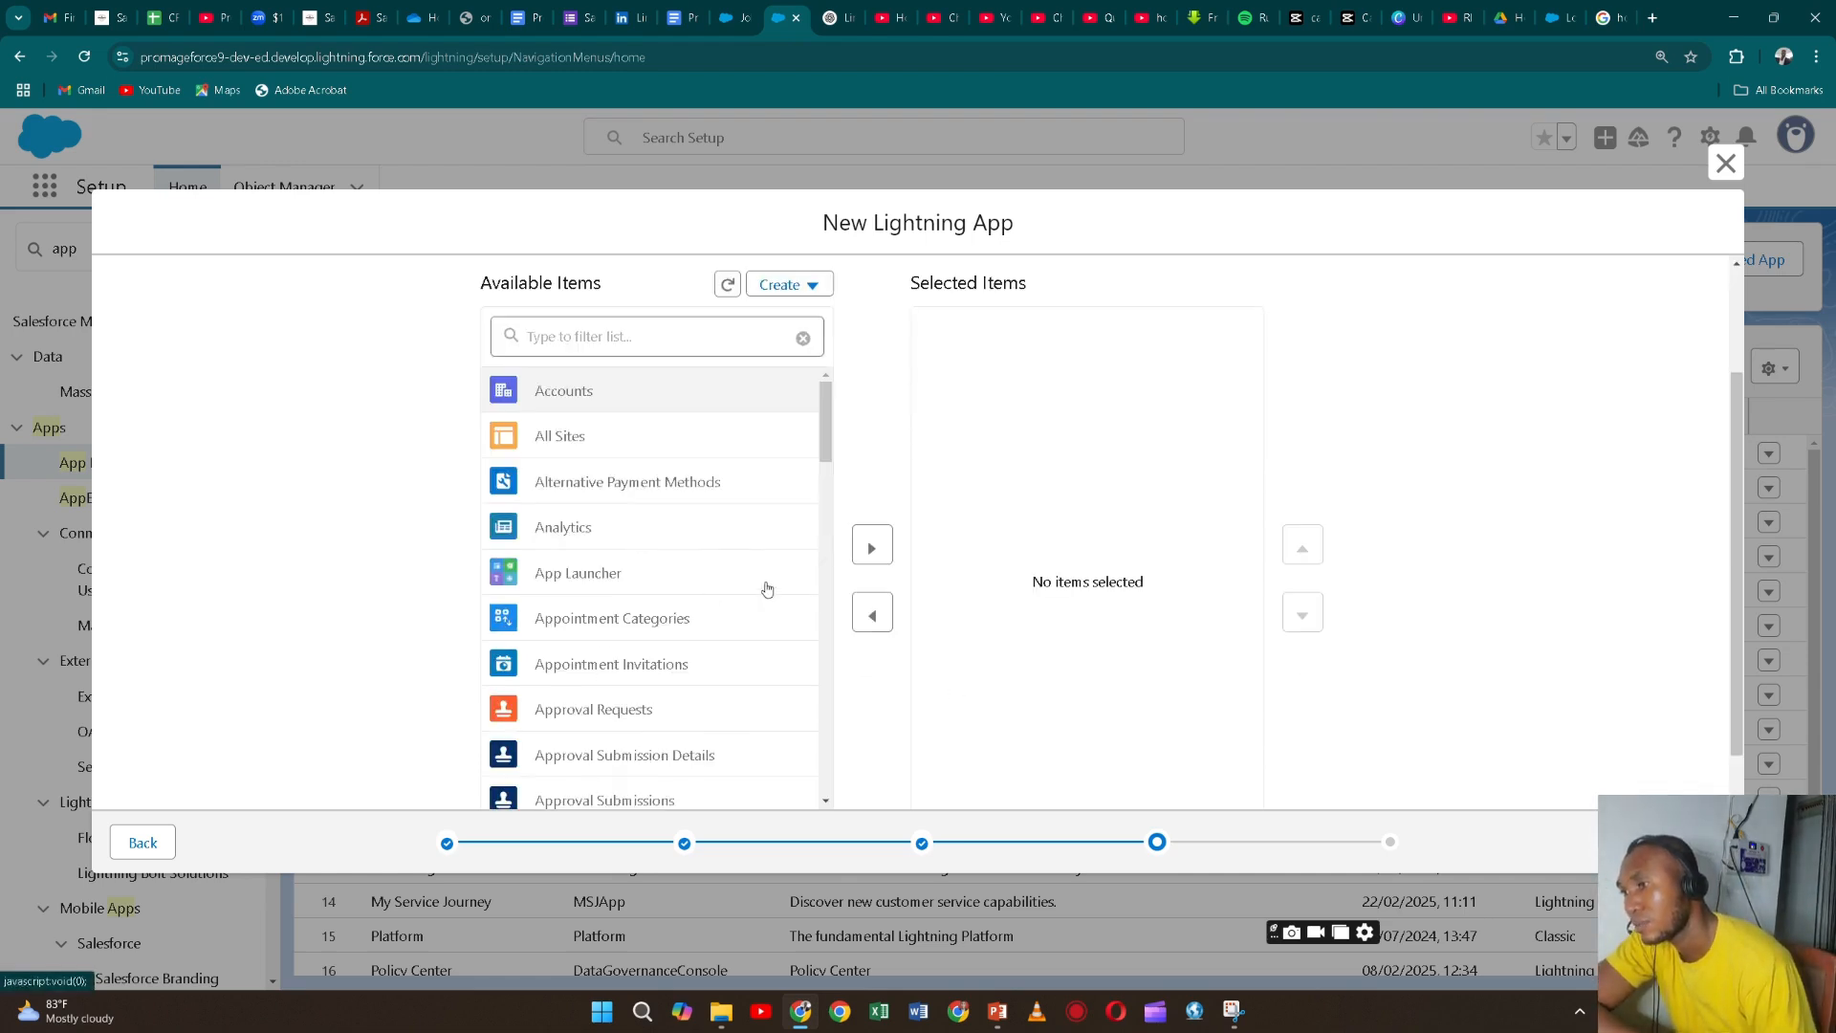
left_click(871, 545)
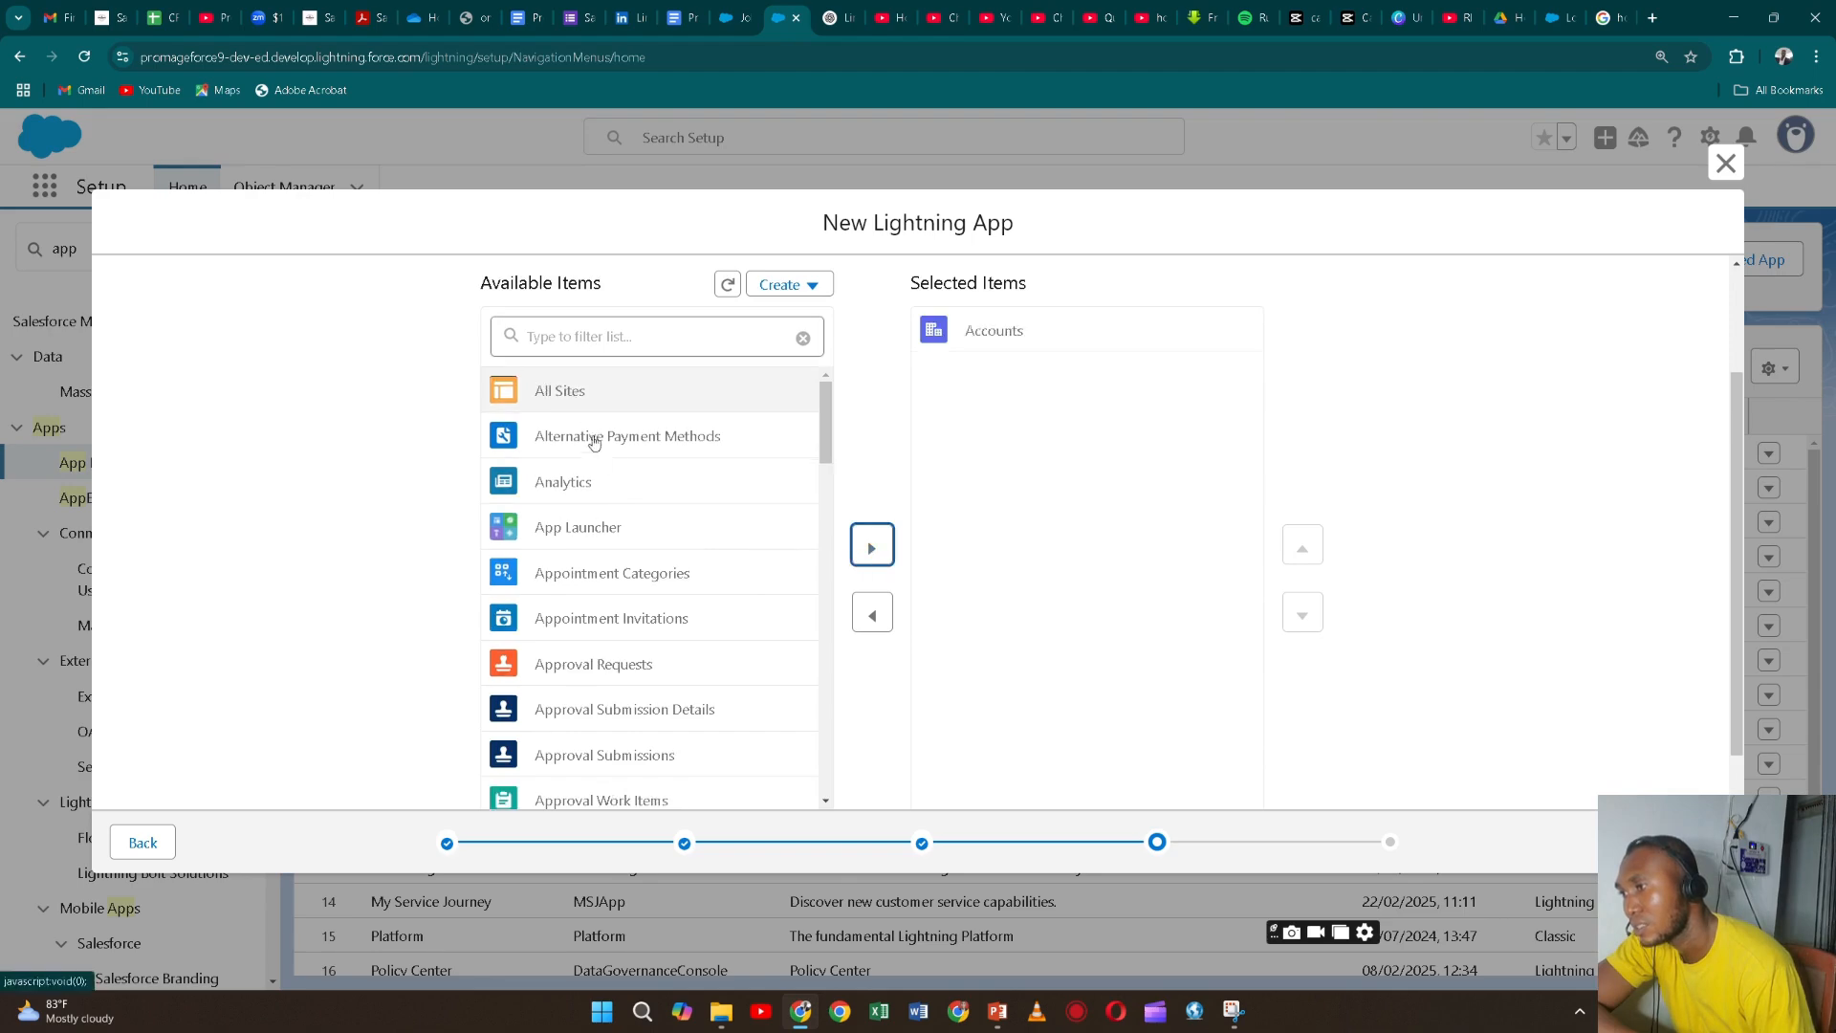
scroll(597, 465, "down", 3)
scroll(601, 468, "down", 6)
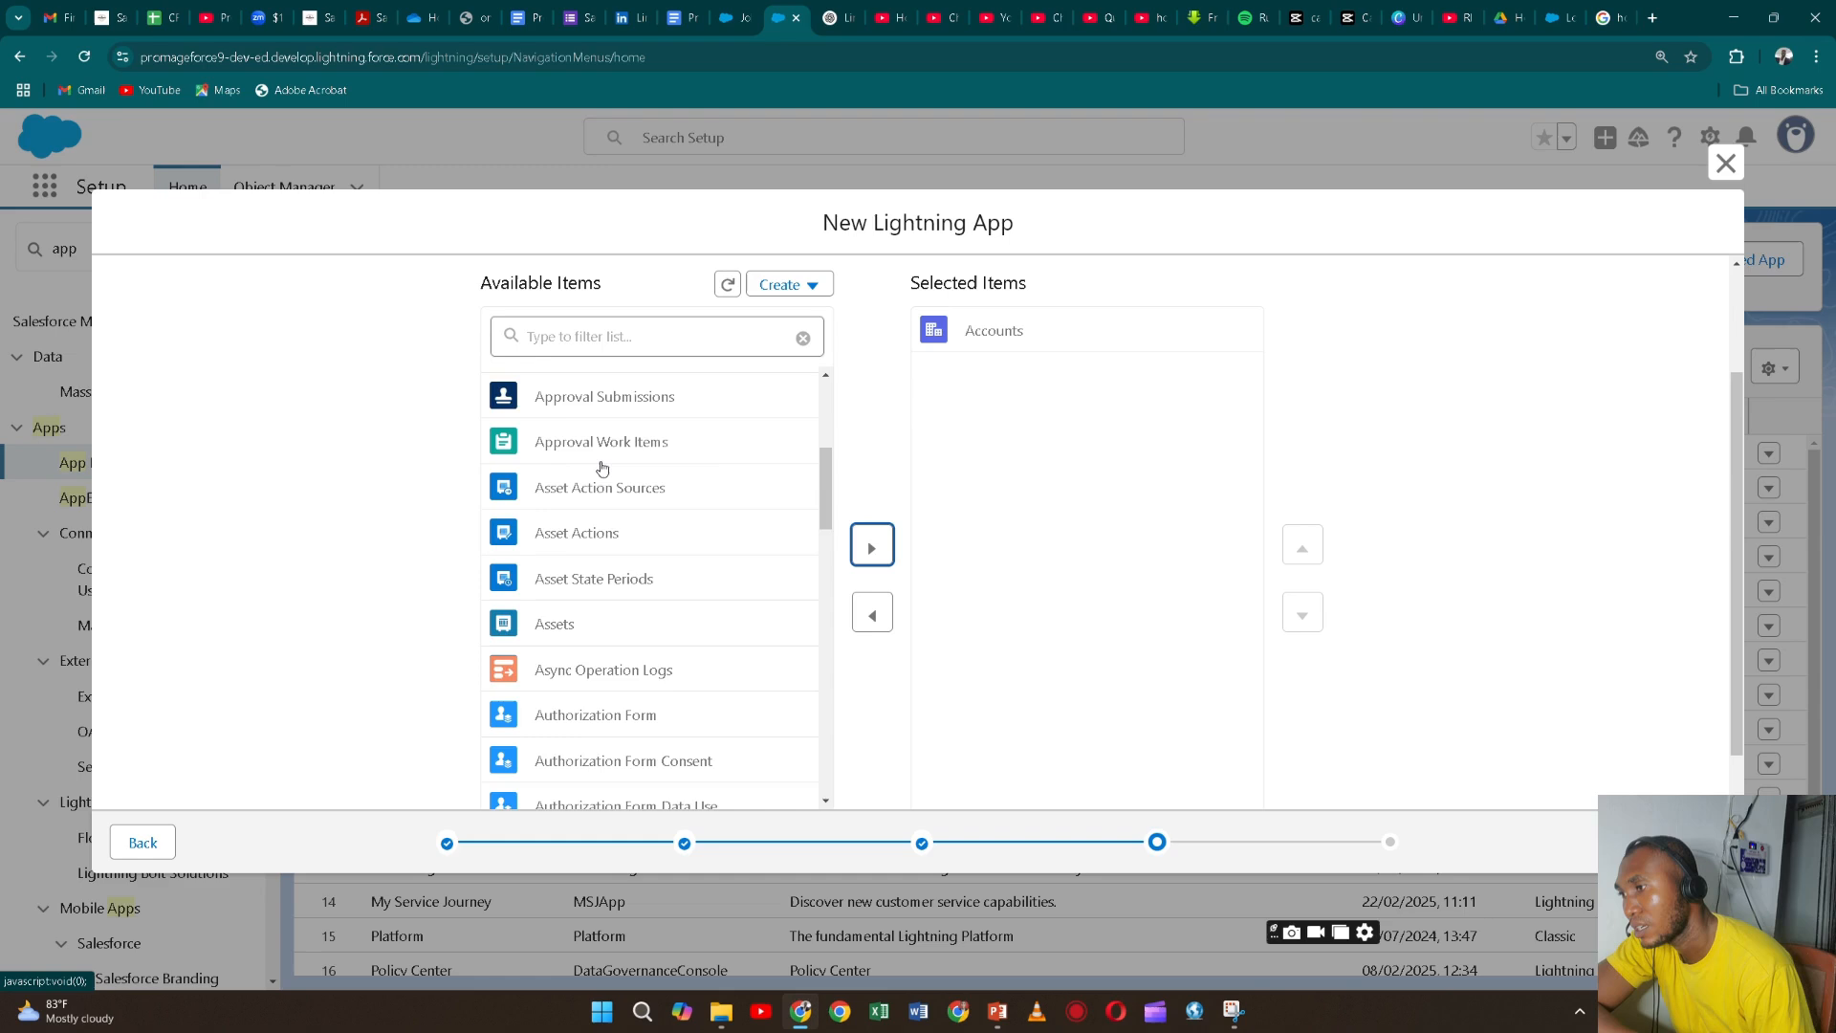
scroll(602, 470, "down", 6)
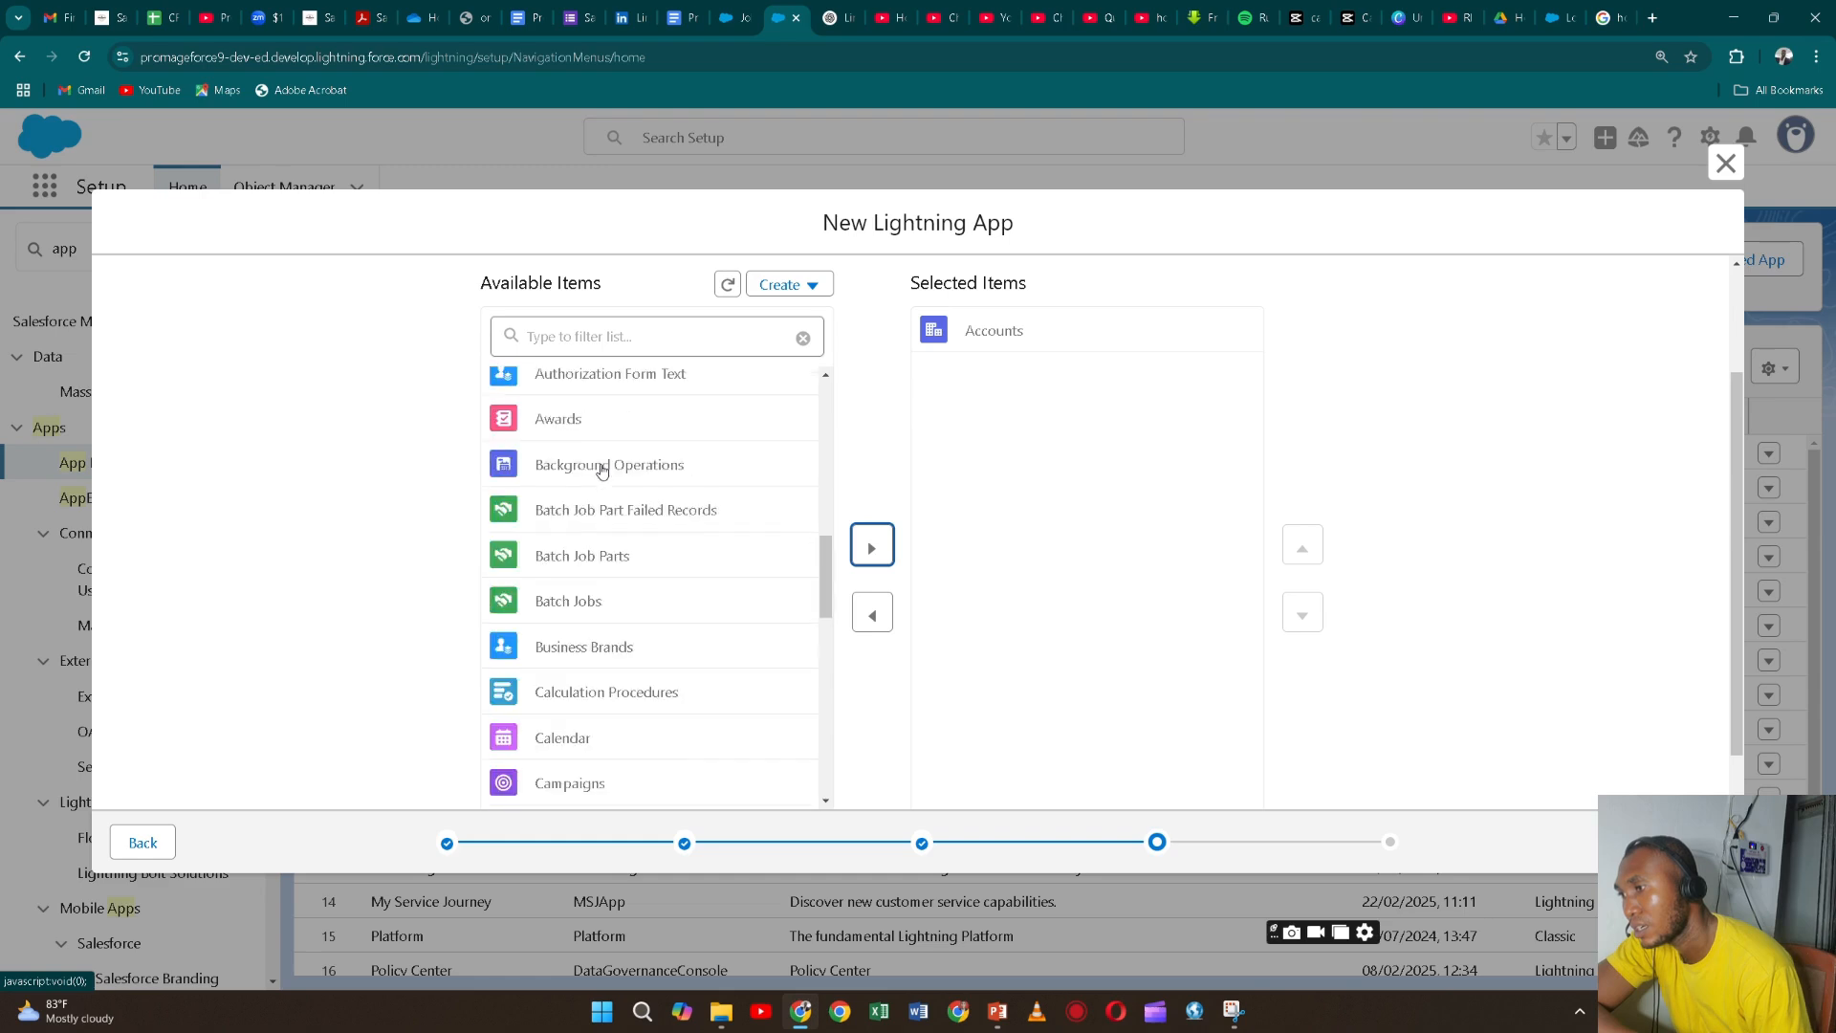
scroll(602, 470, "down", 2)
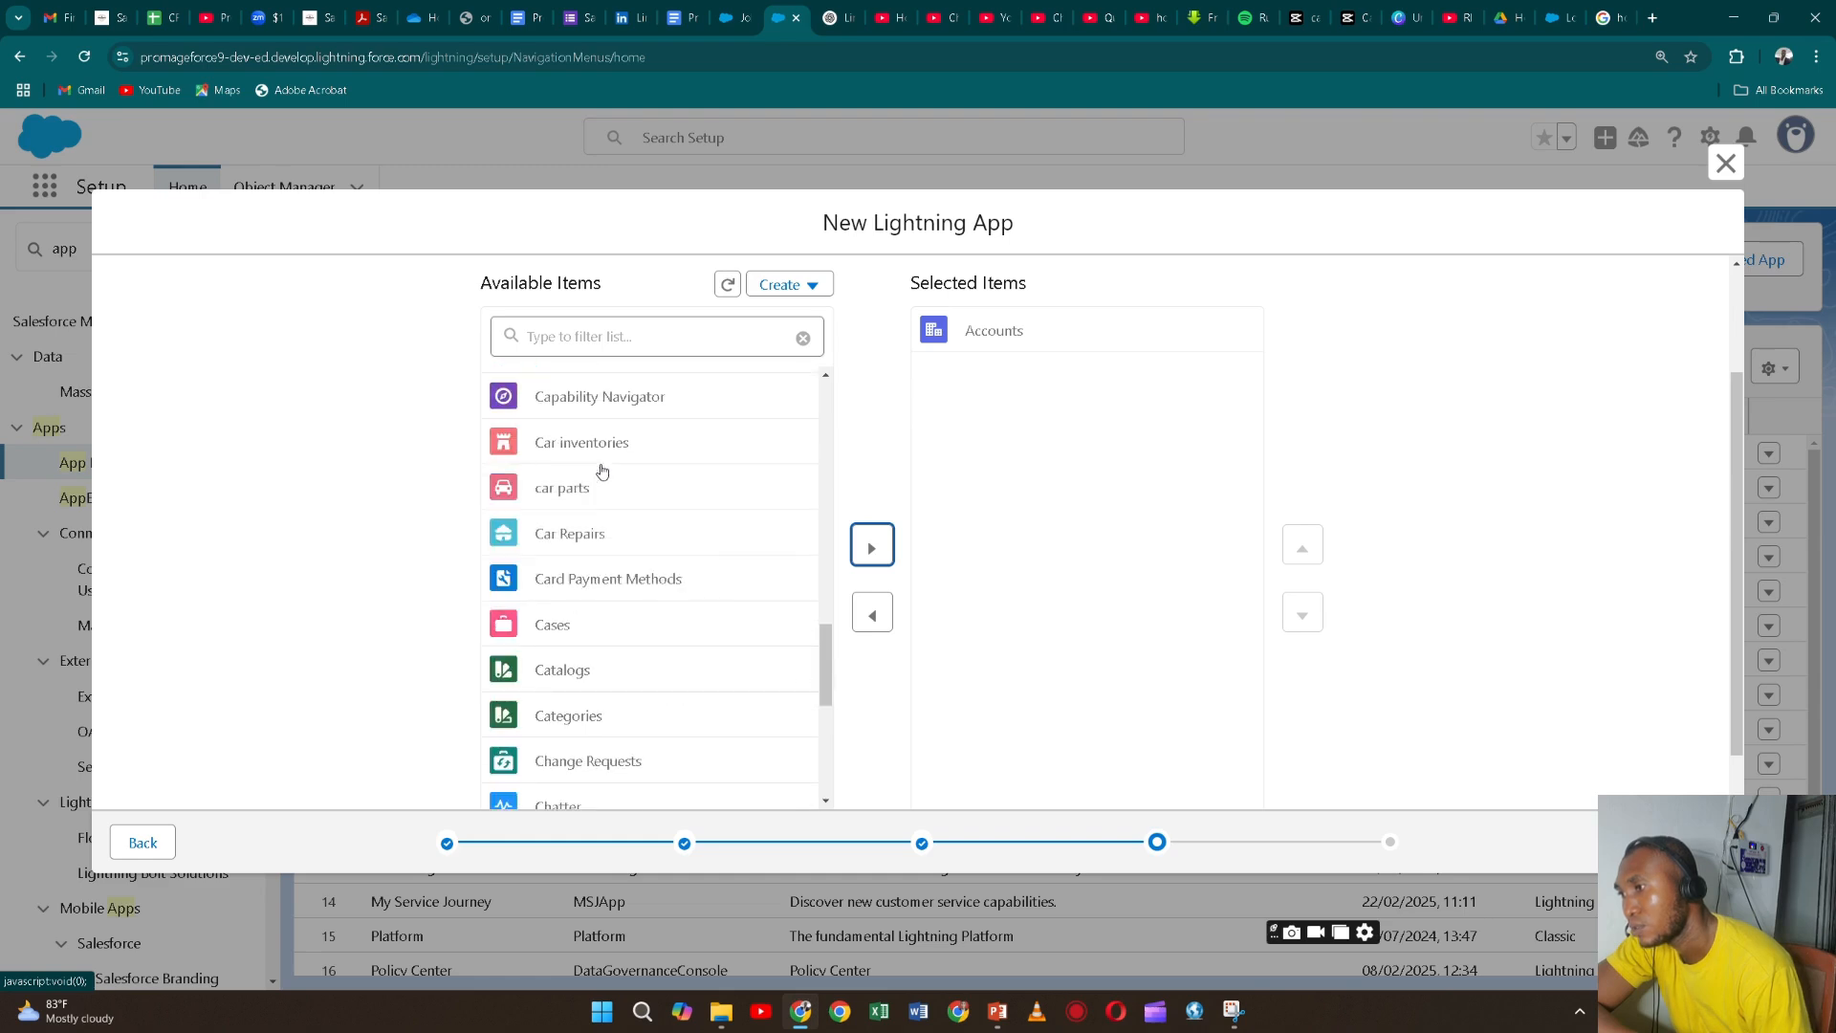
left_click(626, 624)
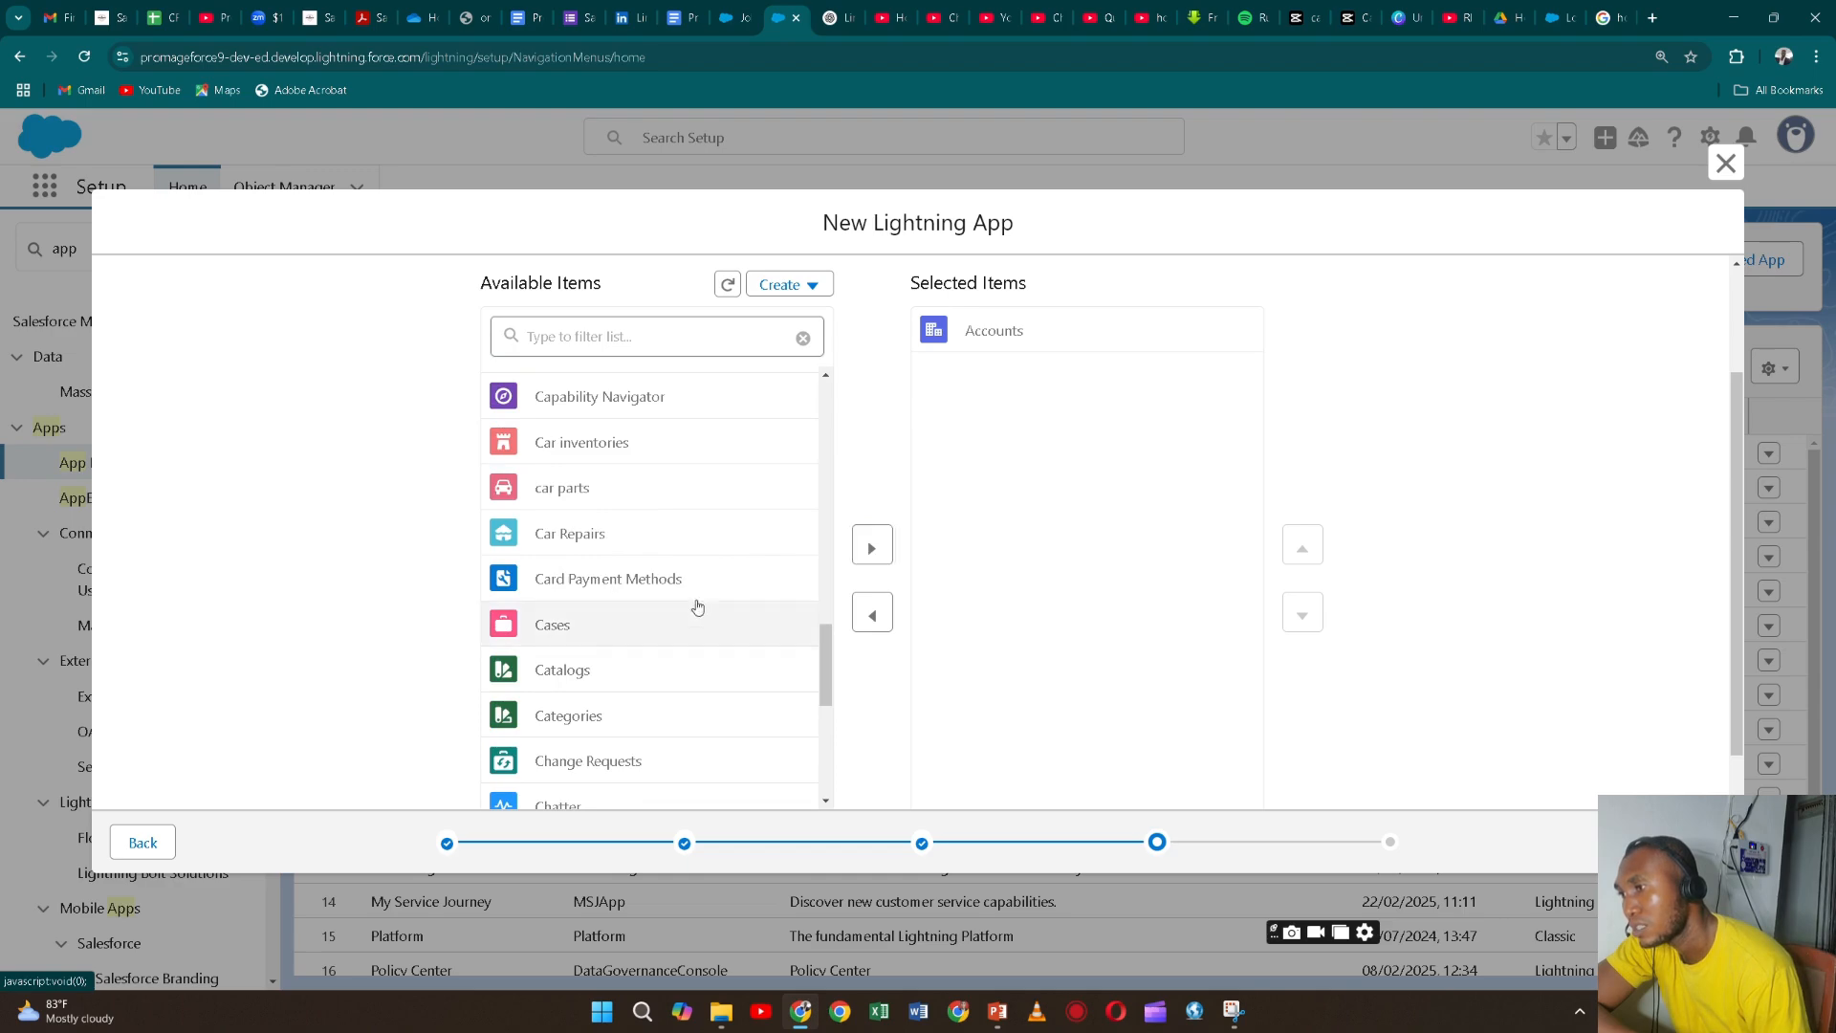
left_click(867, 548)
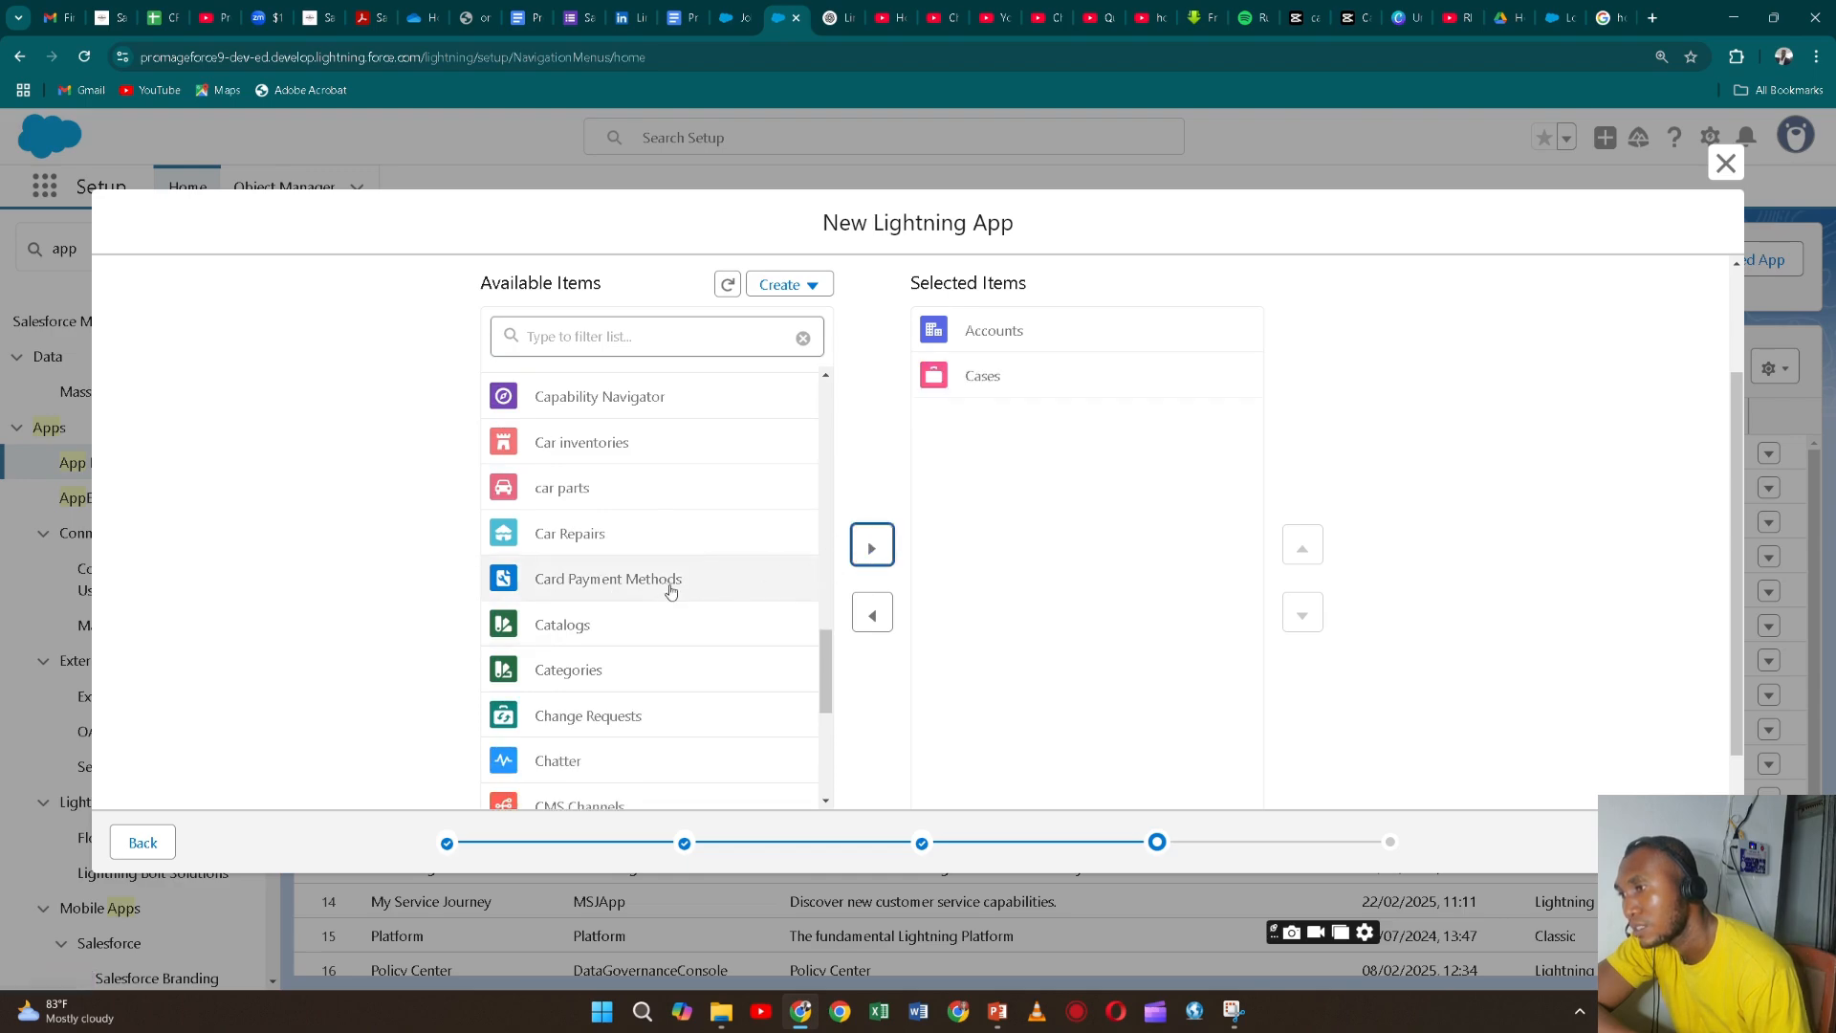
- Add Contacts to the app's selected navigation items
scroll(662, 598, "down", 2)
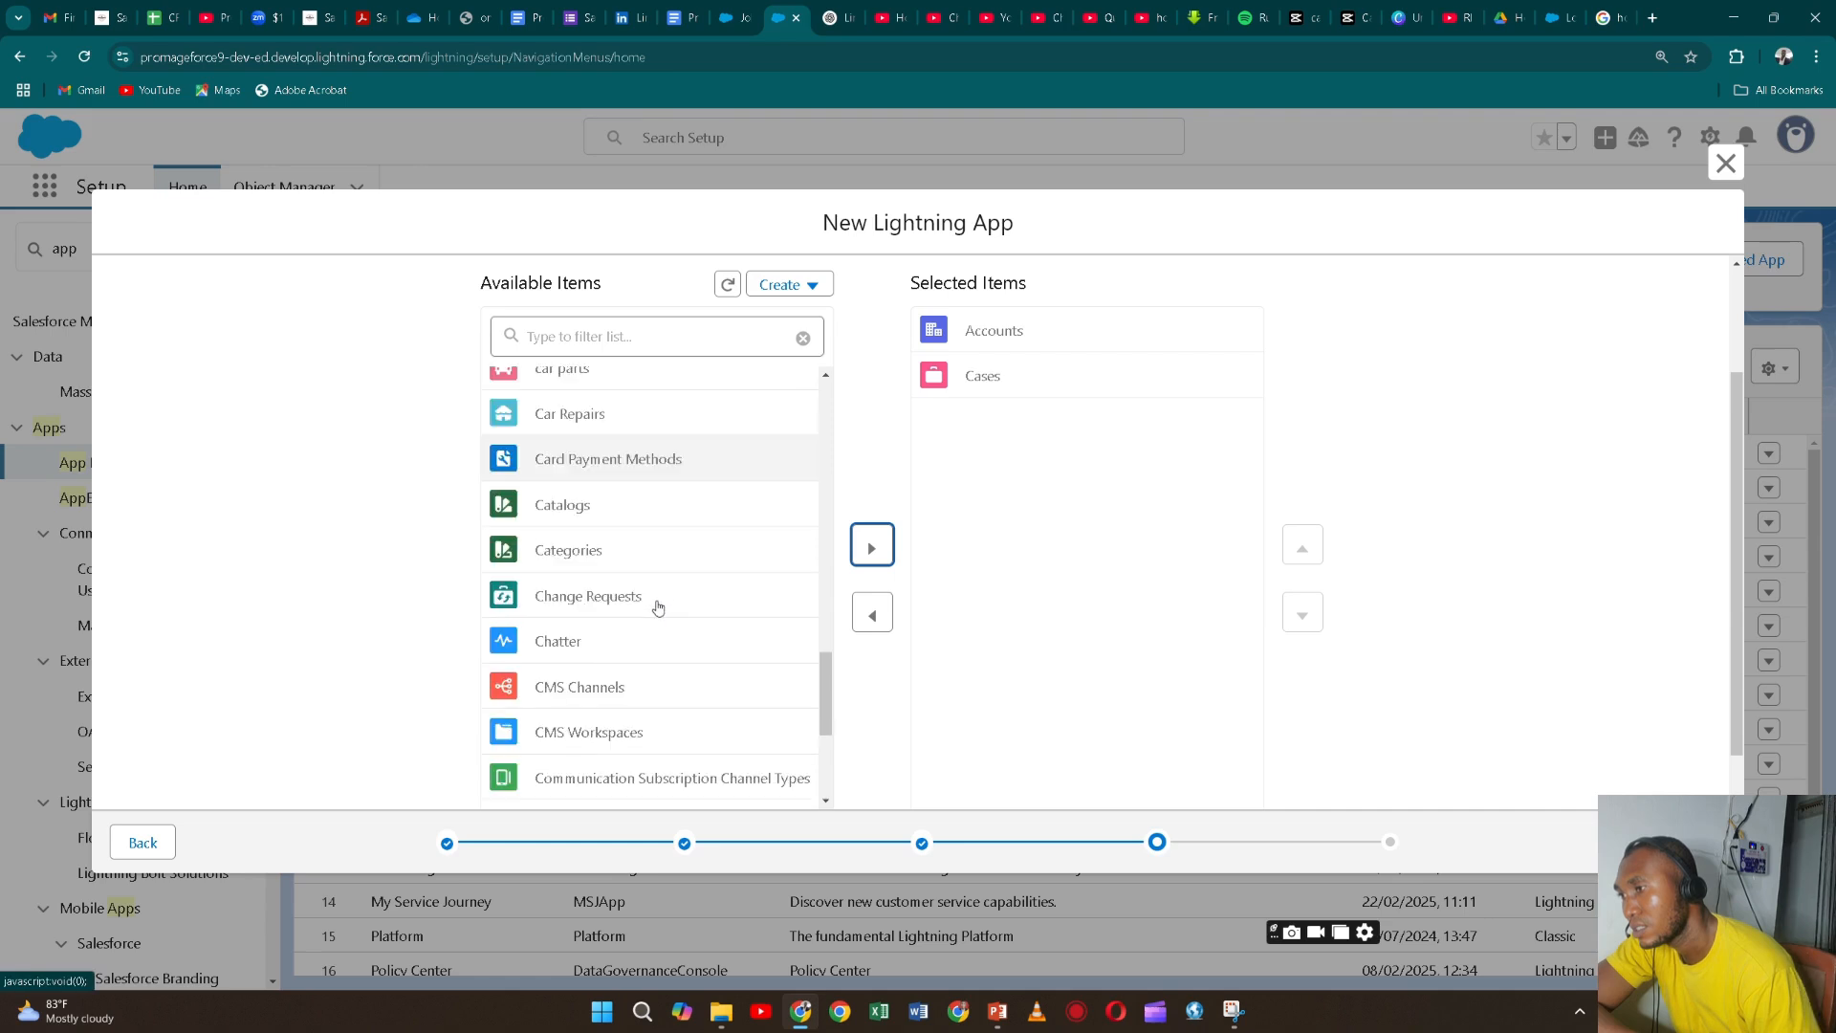
scroll(658, 604, "down", 2)
scroll(659, 617, "down", 6)
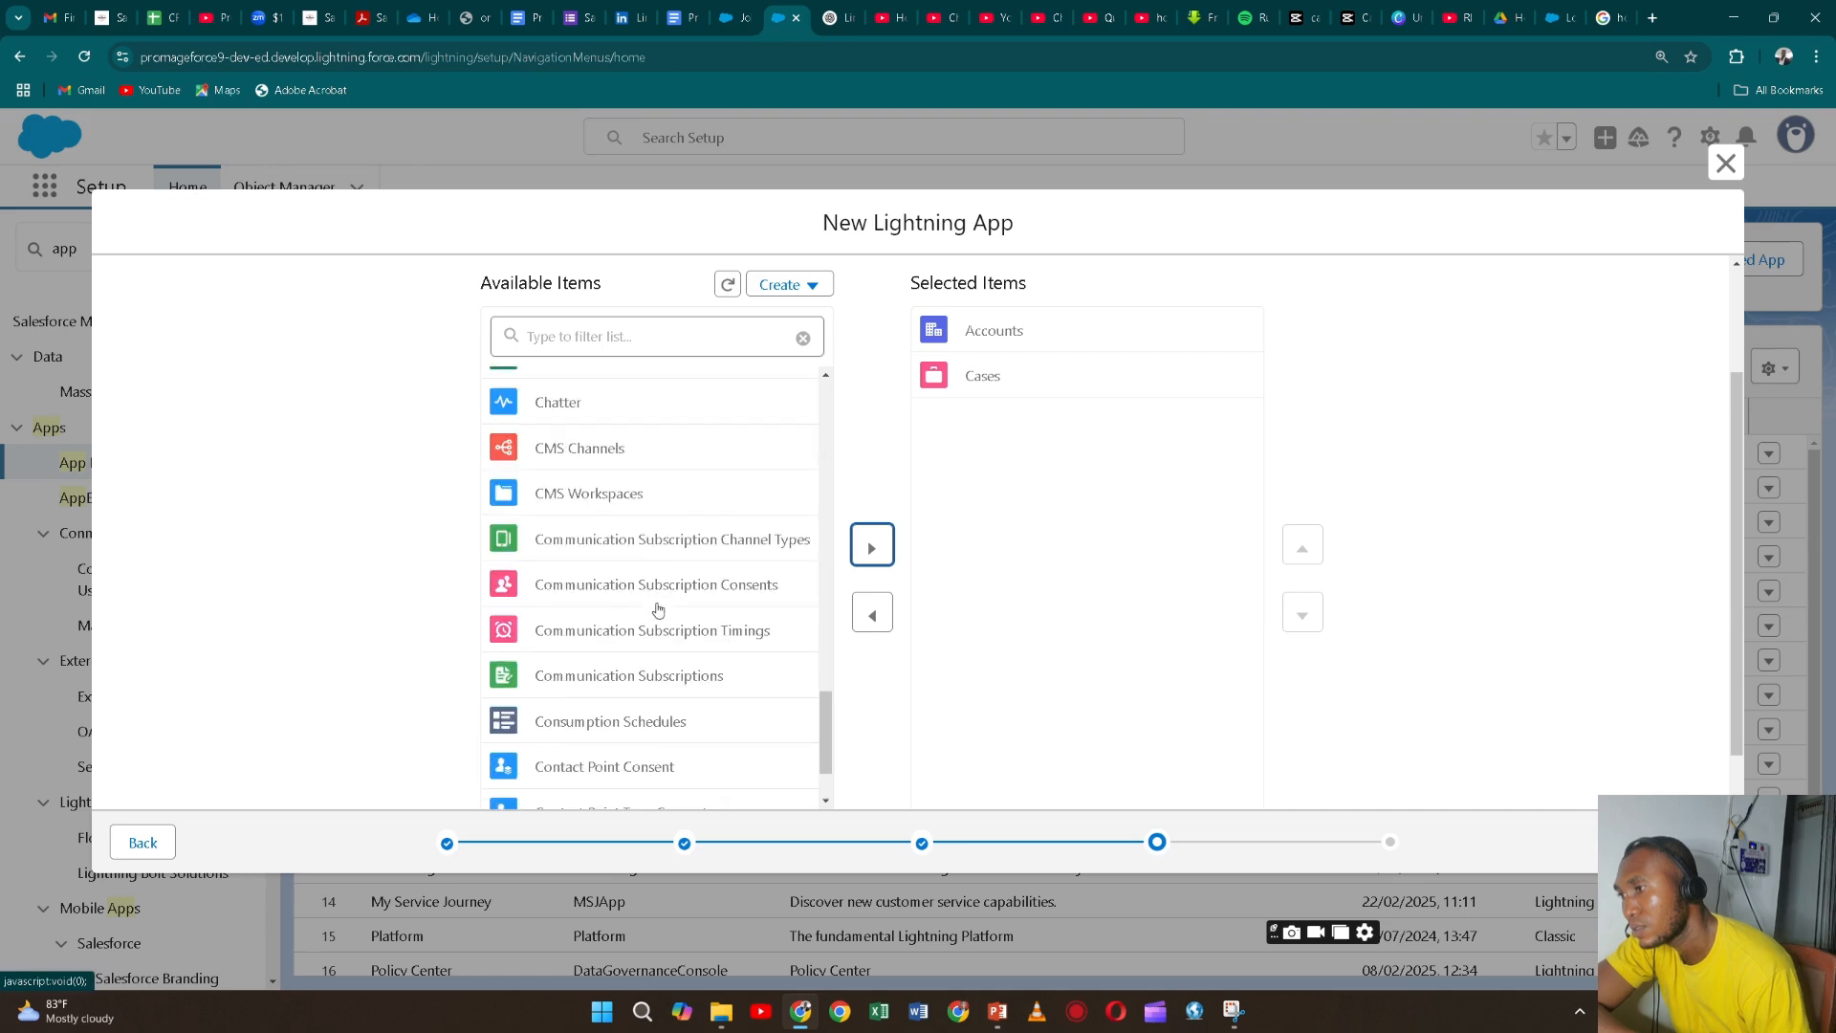
left_click(661, 660)
left_click(867, 547)
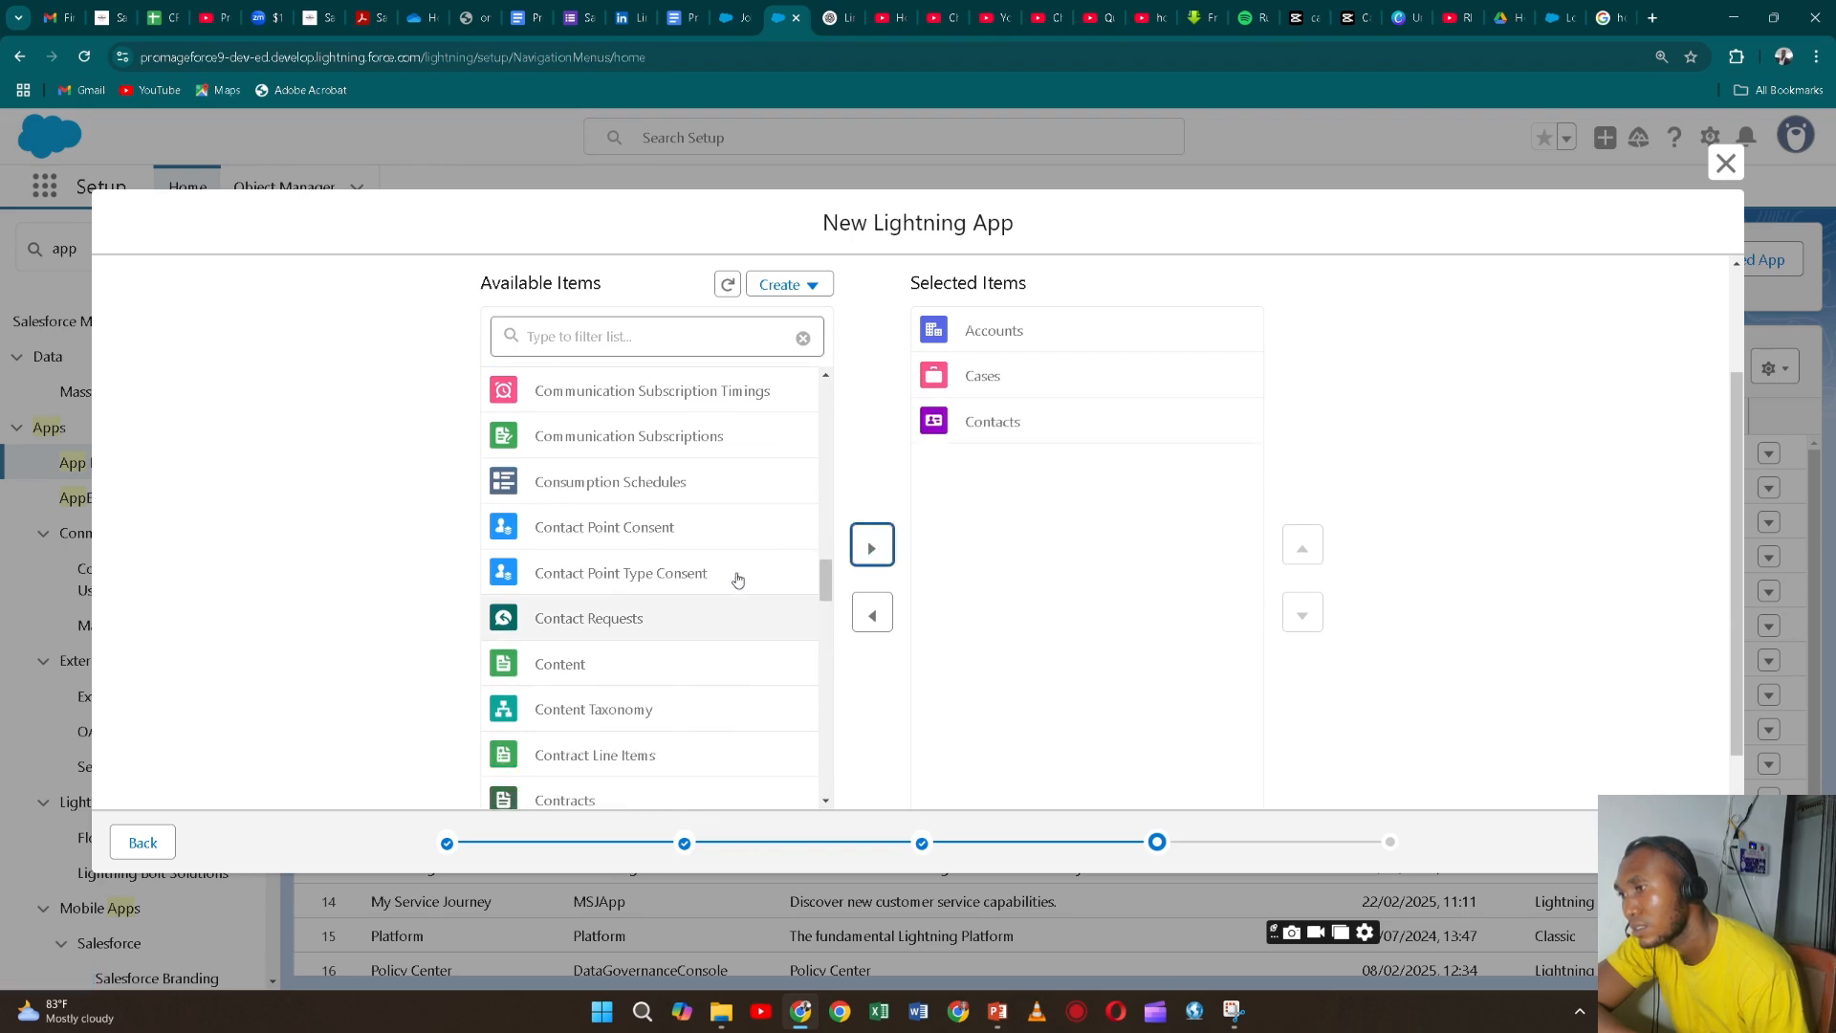
- Add the custom insurances object to the app's selected navigation items
scroll(727, 577, "down", 2)
scroll(724, 576, "down", 8)
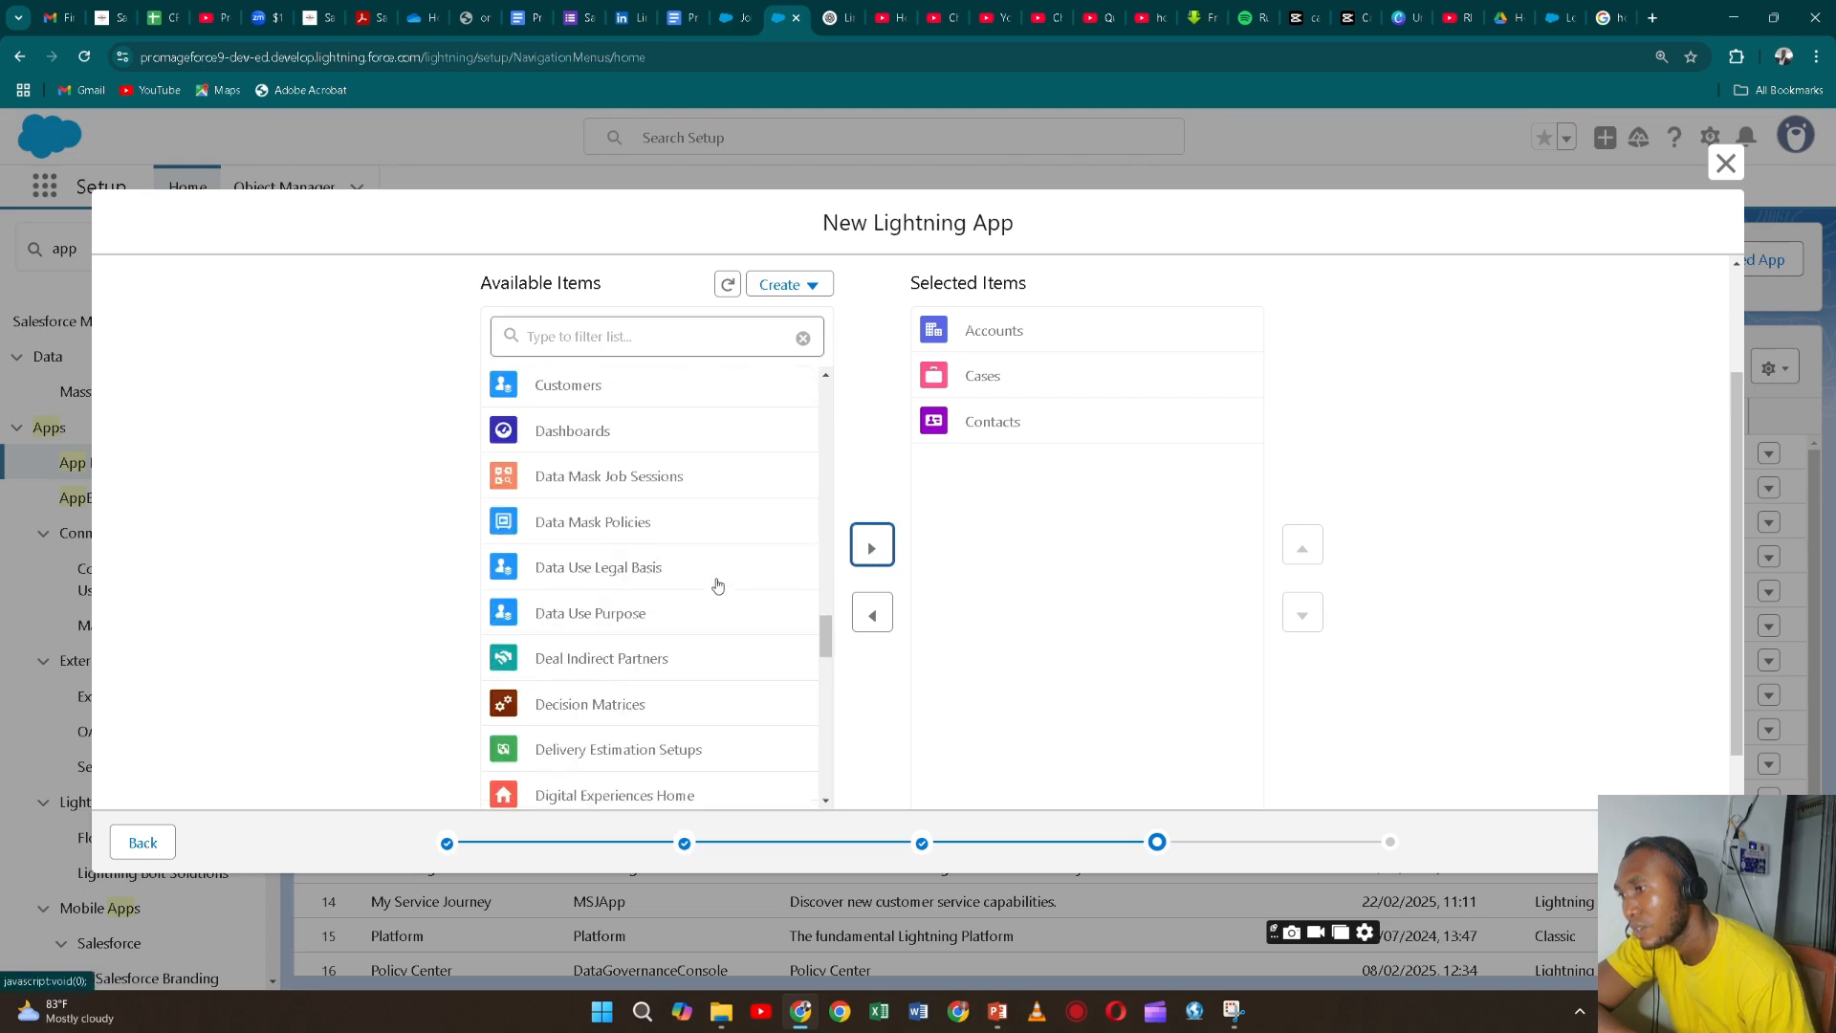
scroll(718, 585, "down", 5)
scroll(719, 587, "down", 5)
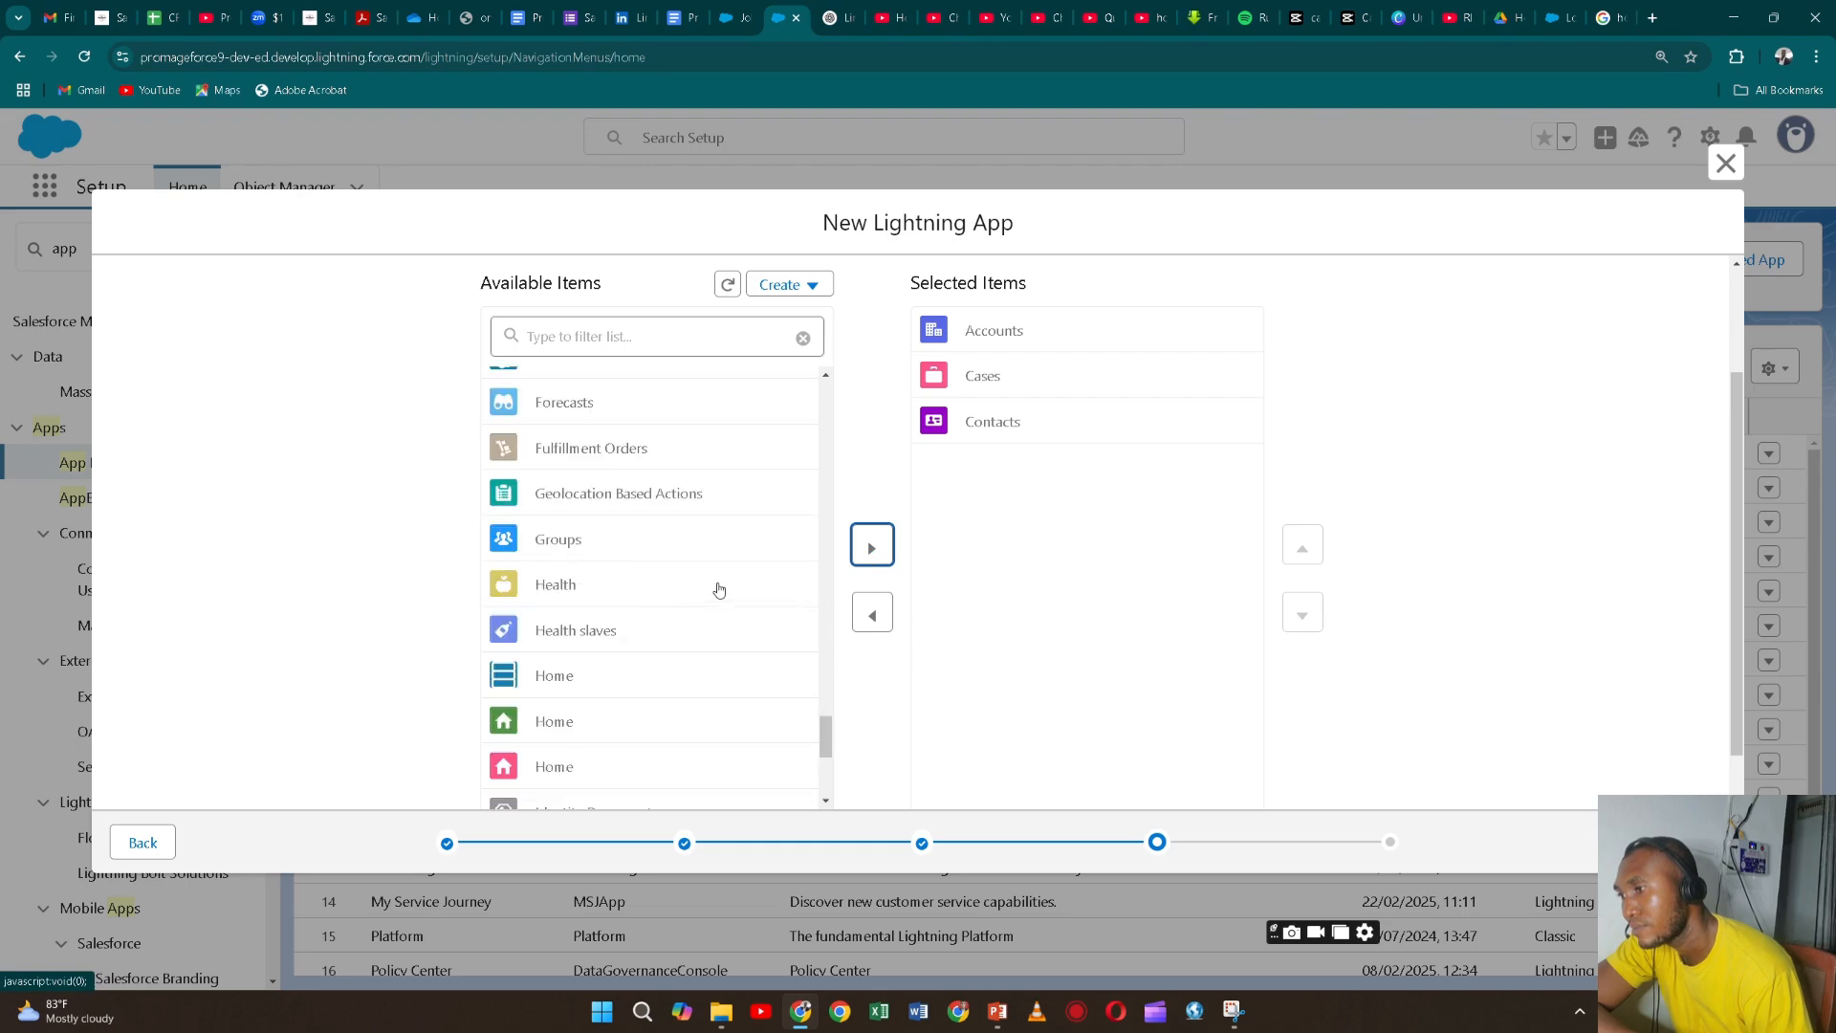
scroll(719, 589, "down", 4)
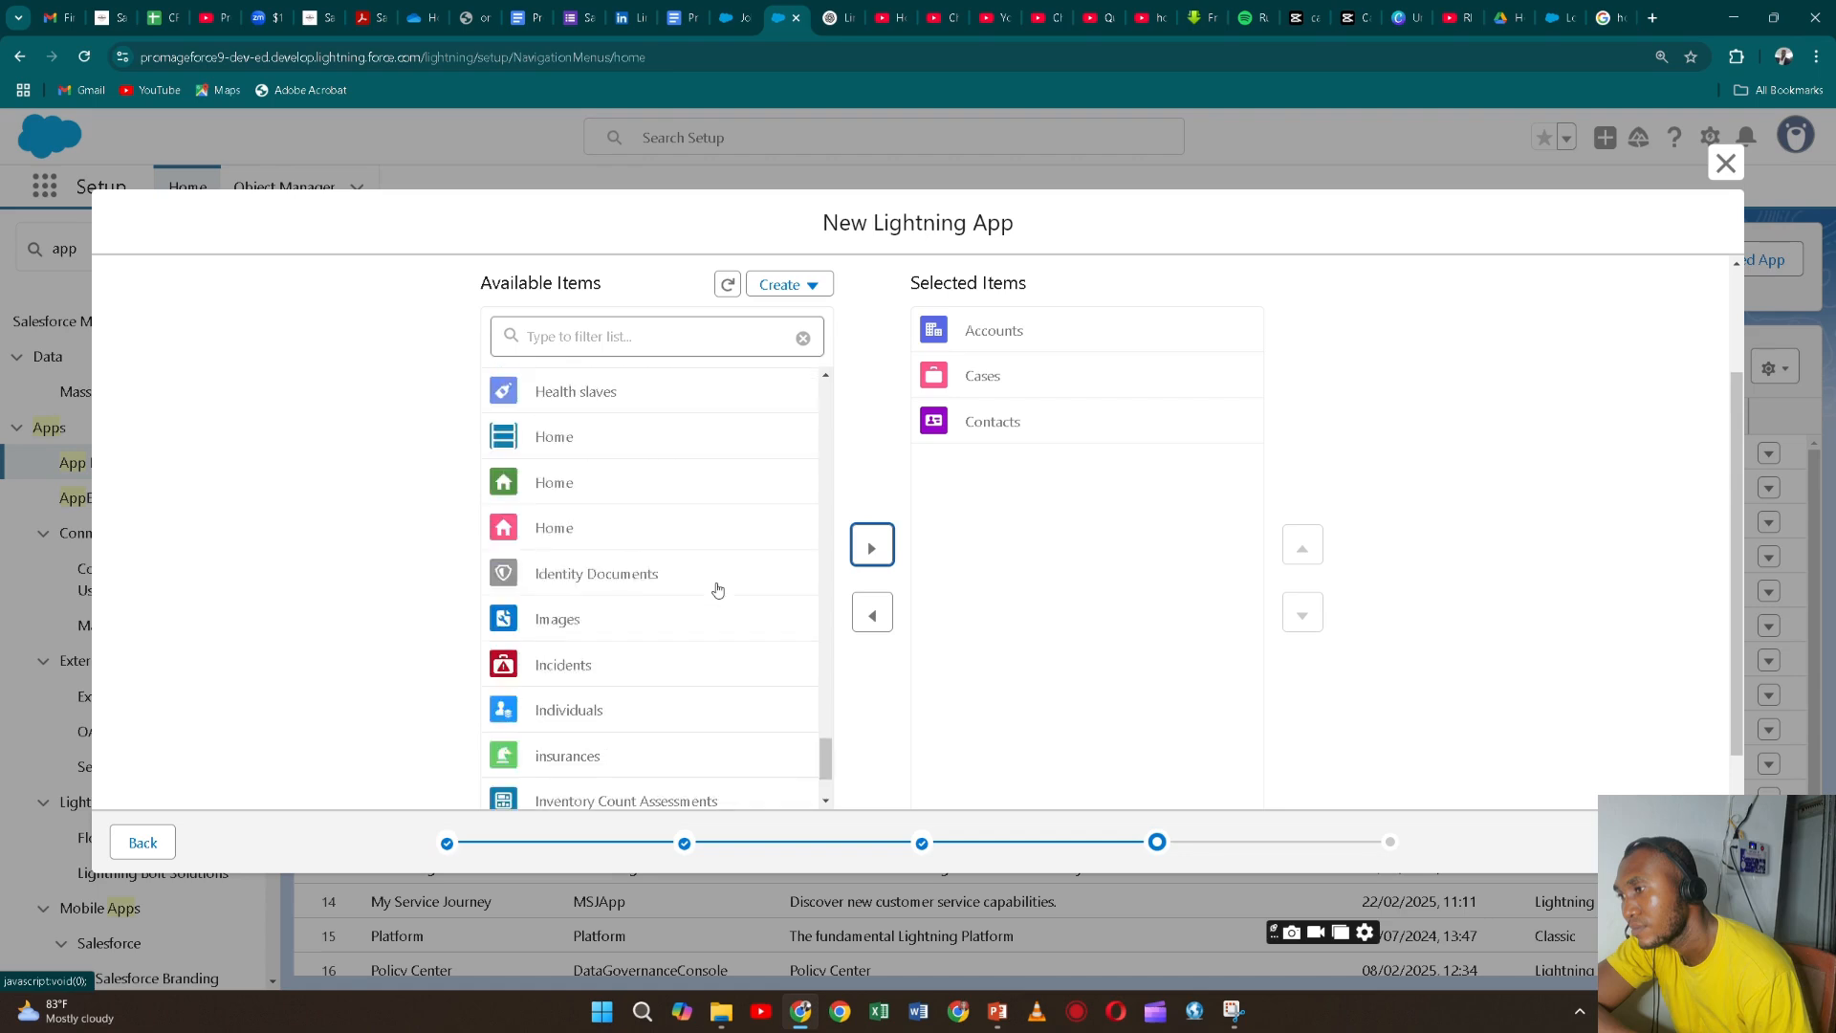
left_click(729, 634)
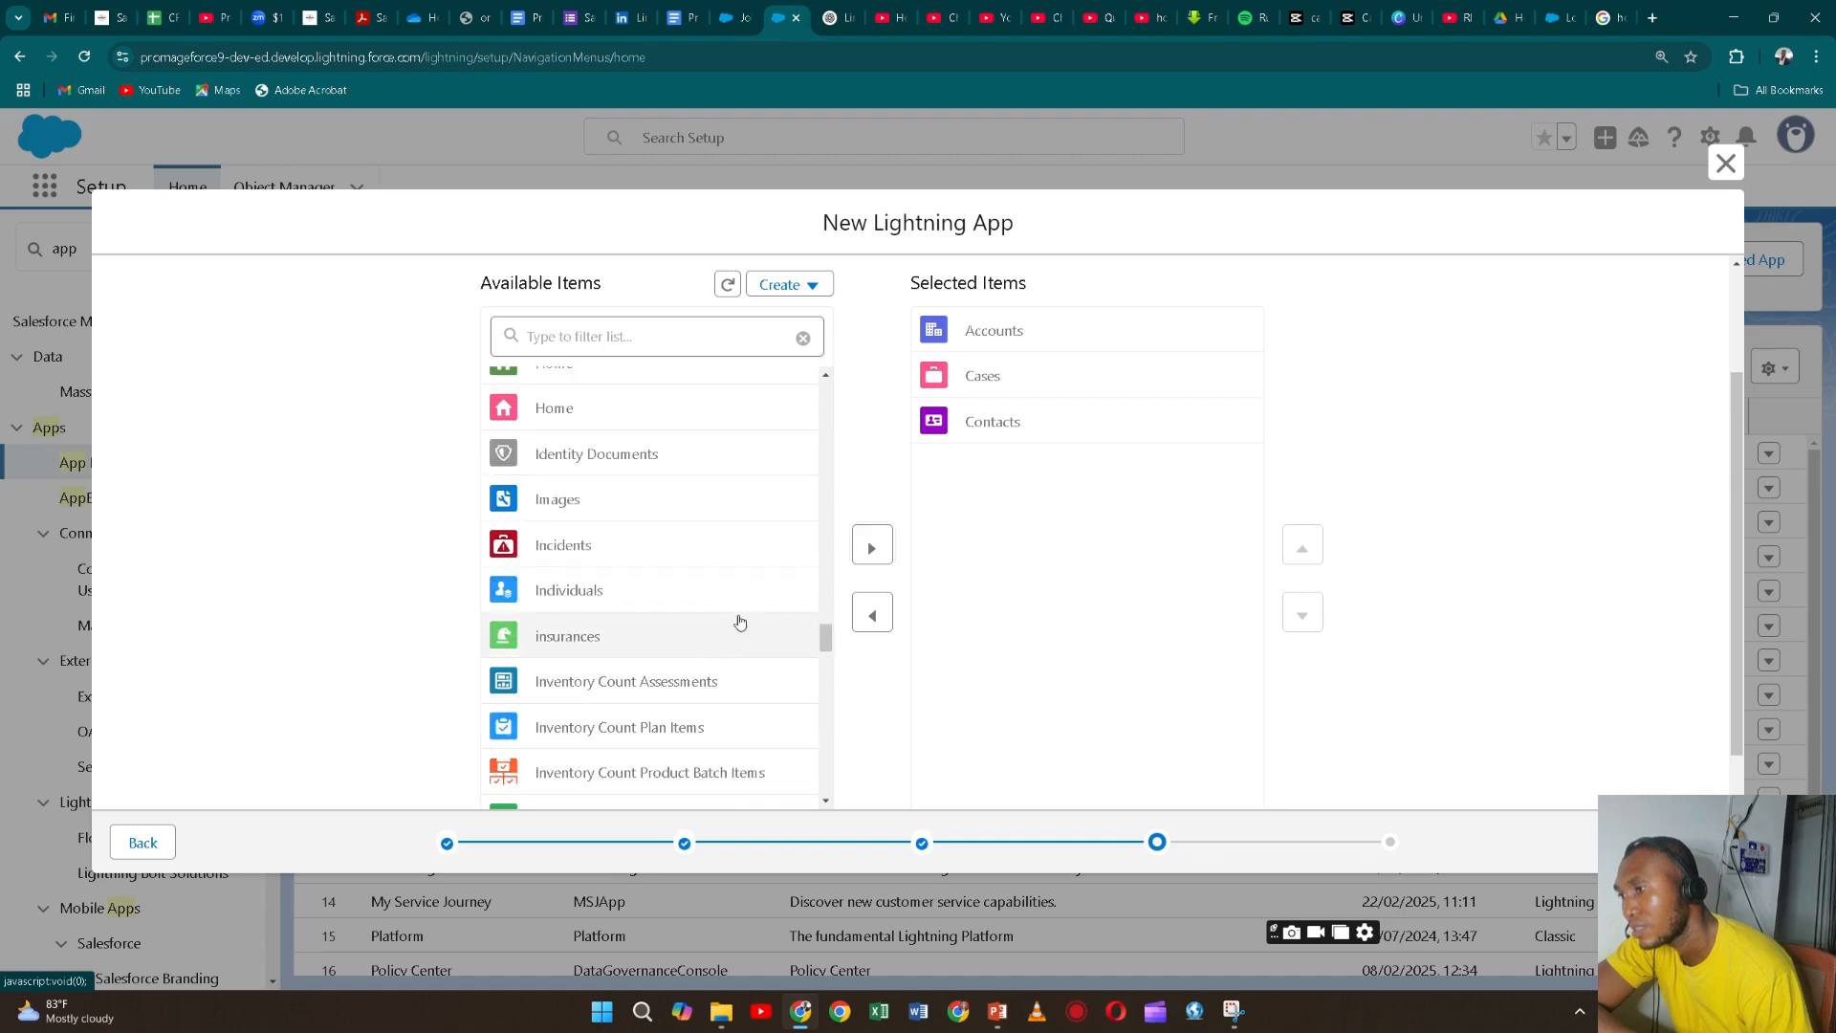
left_click(870, 544)
- Add Individuals to the app's selected navigation items
scroll(639, 586, "down", 3)
scroll(638, 585, "down", 3)
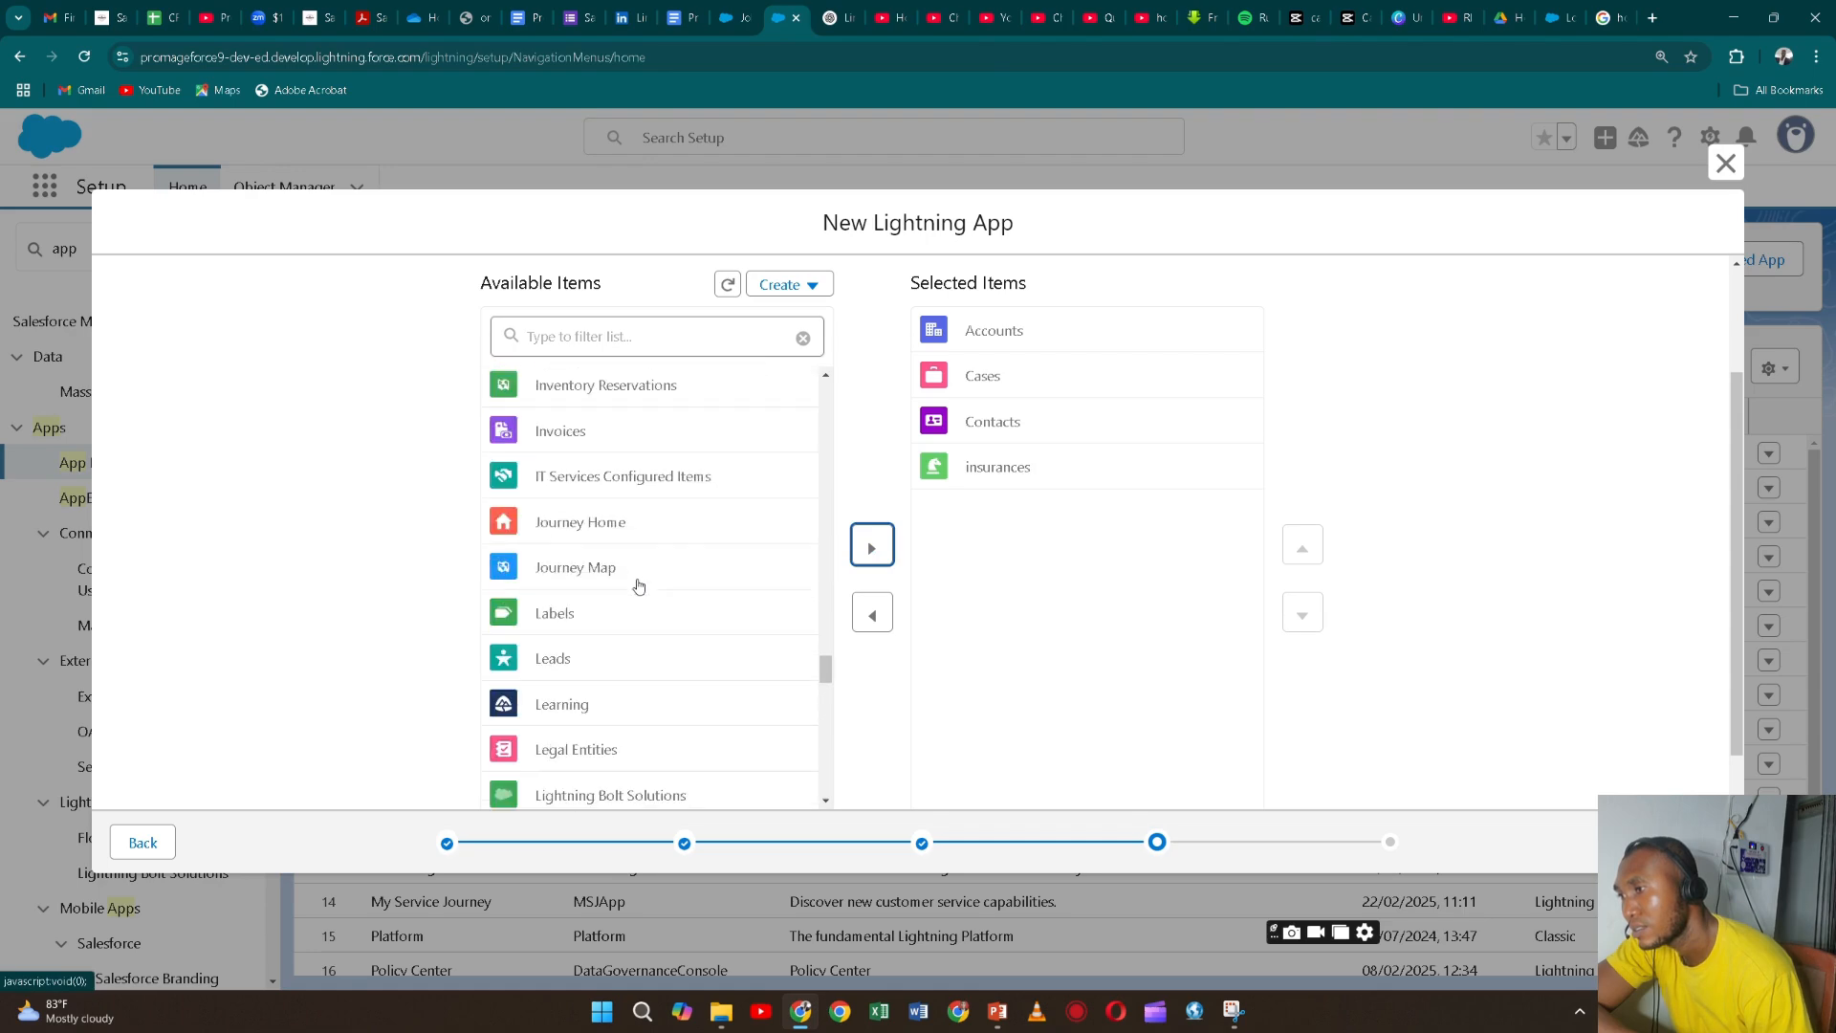
left_click(661, 669)
left_click(872, 547)
- Add Opportunities to the app's selected navigation items
scroll(640, 570, "down", 4)
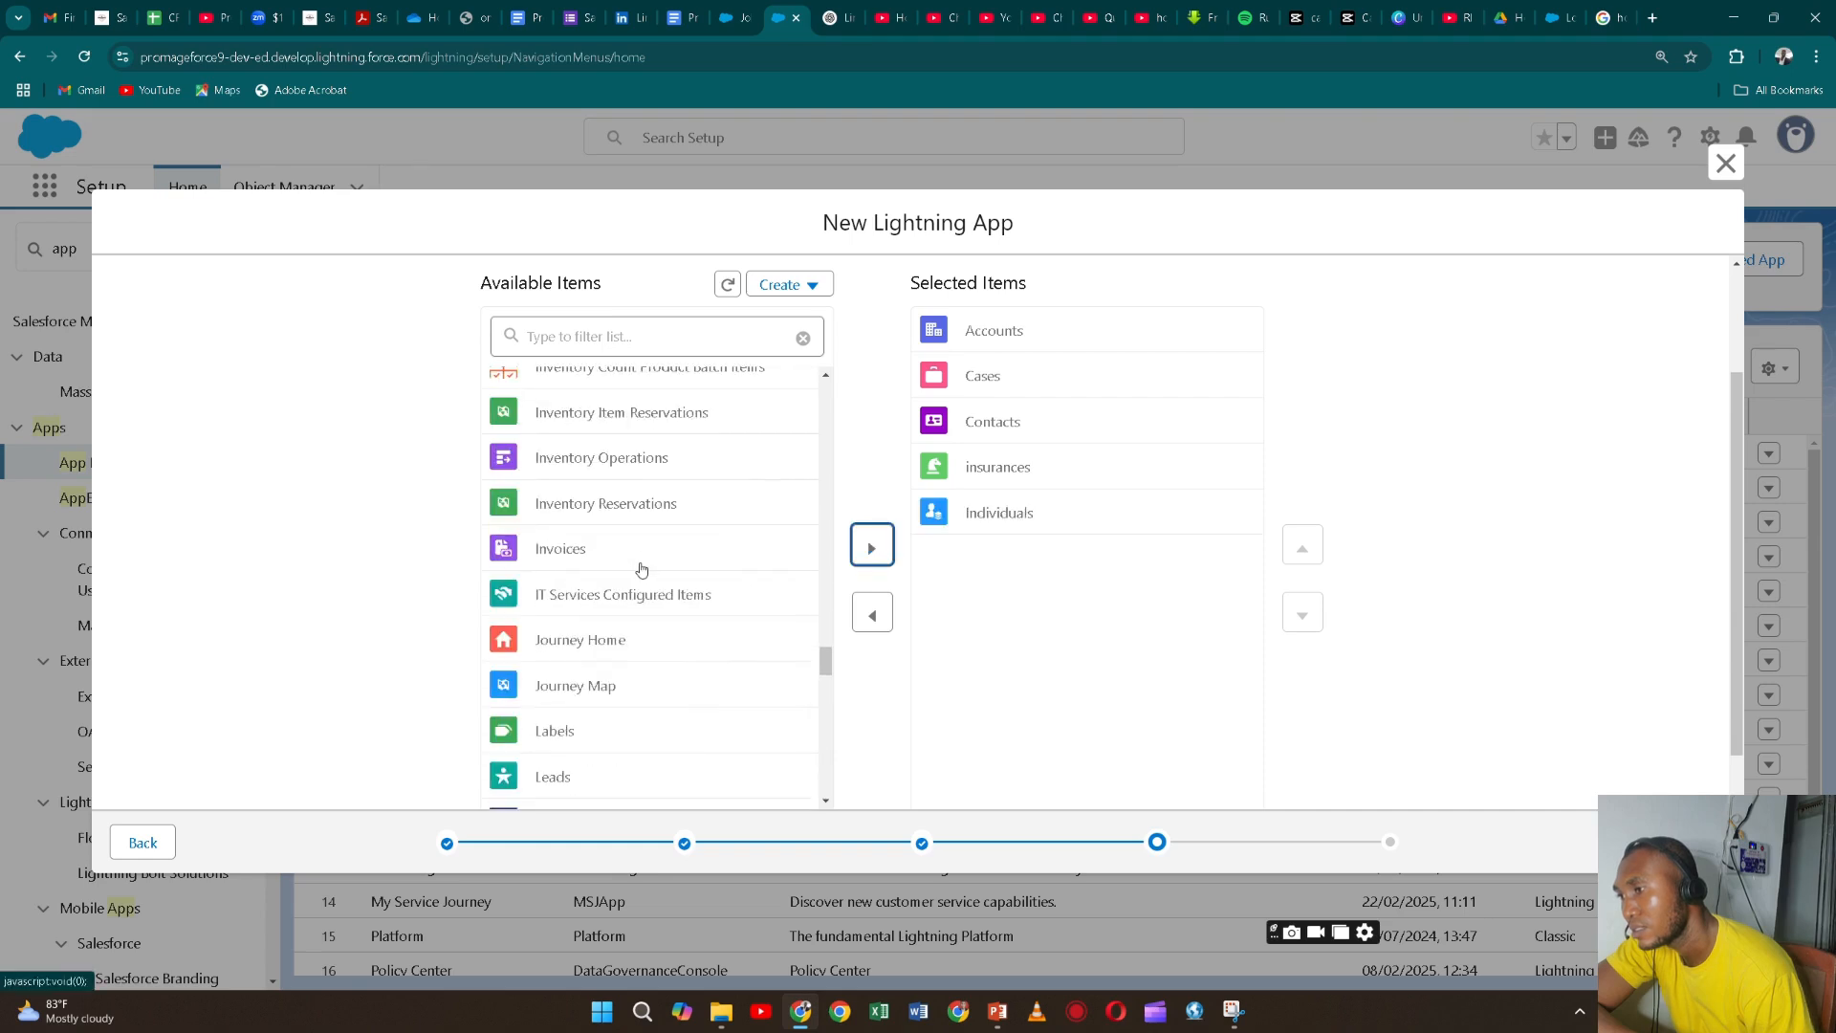
scroll(641, 569, "down", 1)
scroll(640, 572, "down", 4)
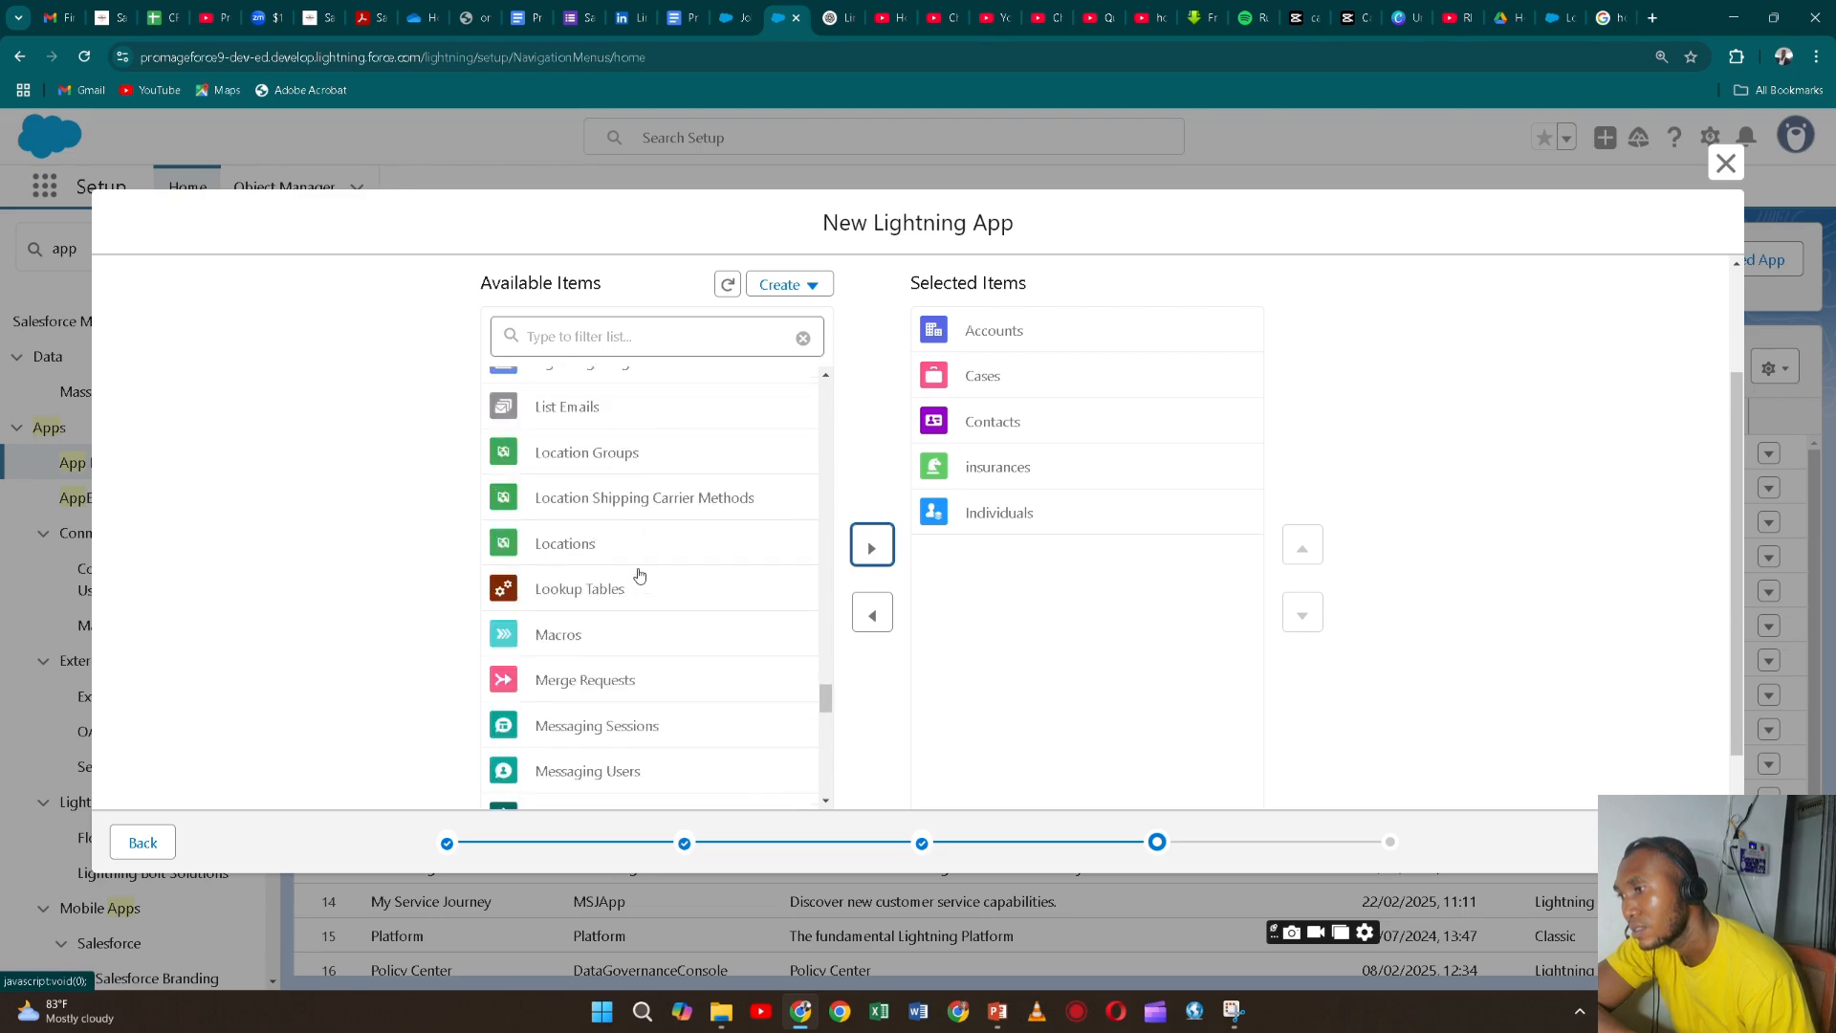
scroll(641, 567, "down", 1)
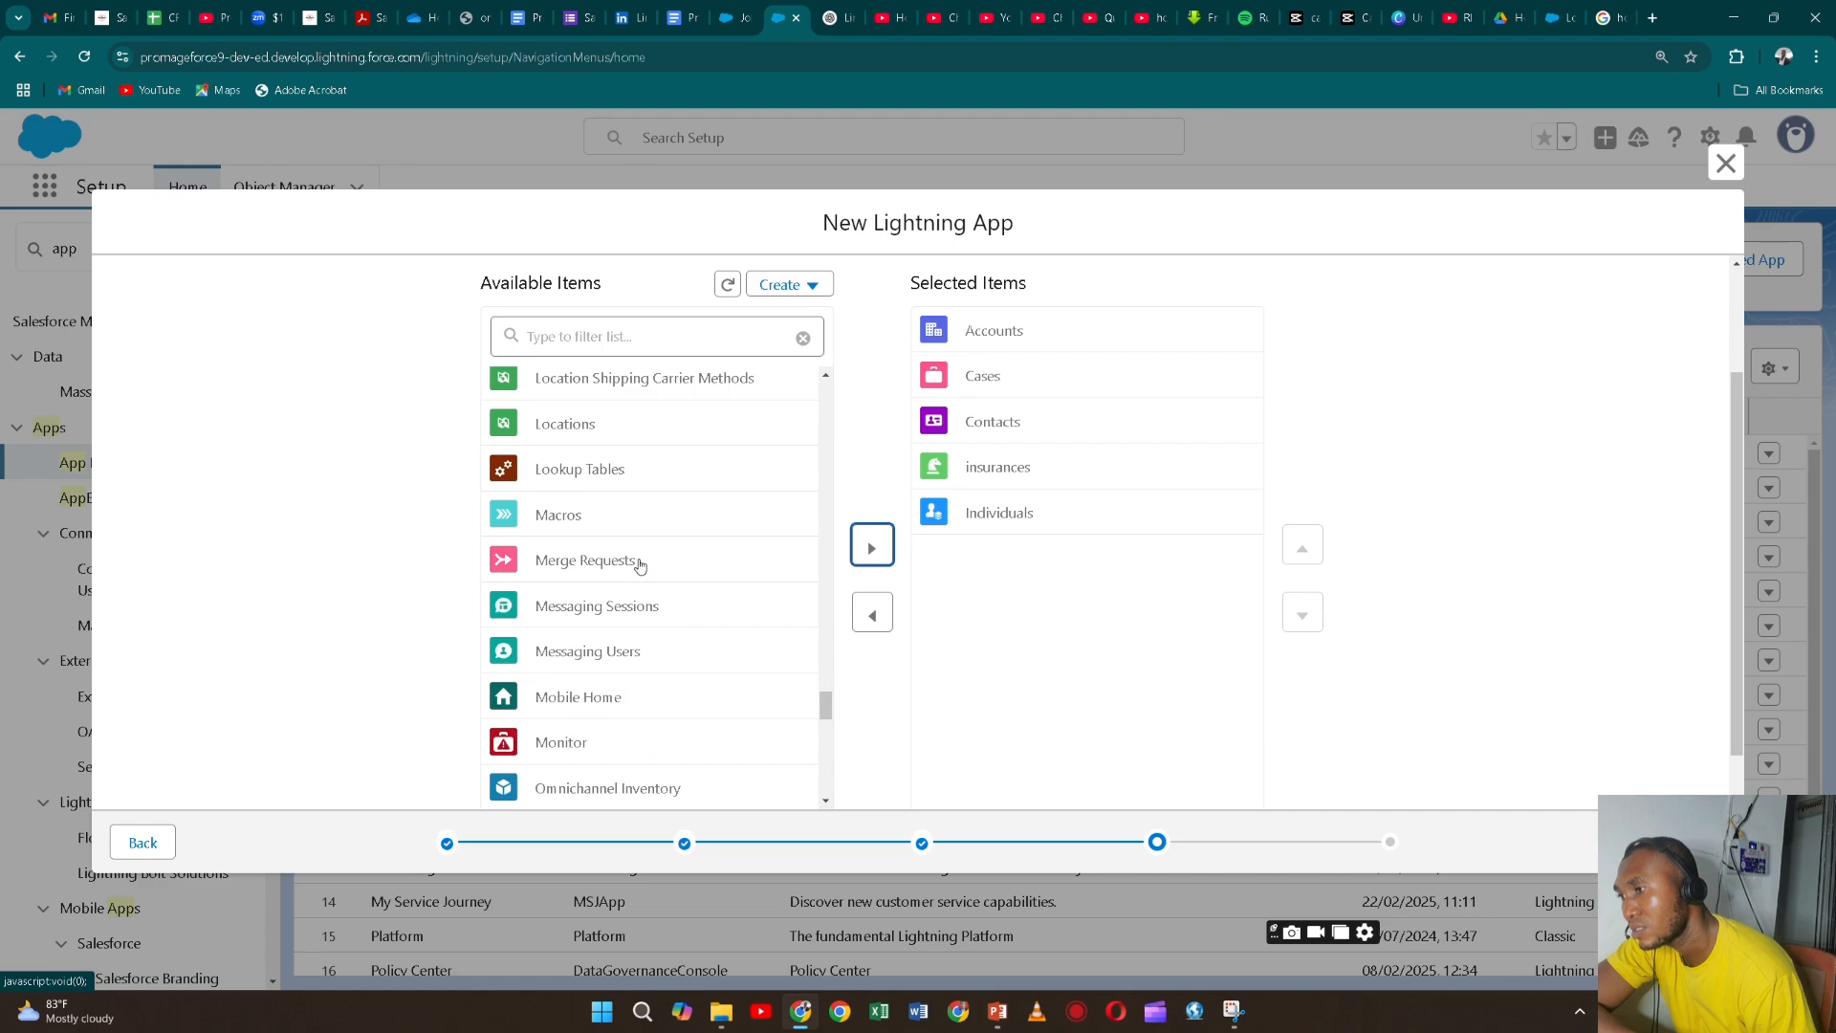
scroll(640, 566, "down", 2)
left_click(795, 627)
left_click(867, 546)
- Add Reports to the app's selected navigation items
scroll(574, 621, "down", 3)
scroll(578, 605, "down", 5)
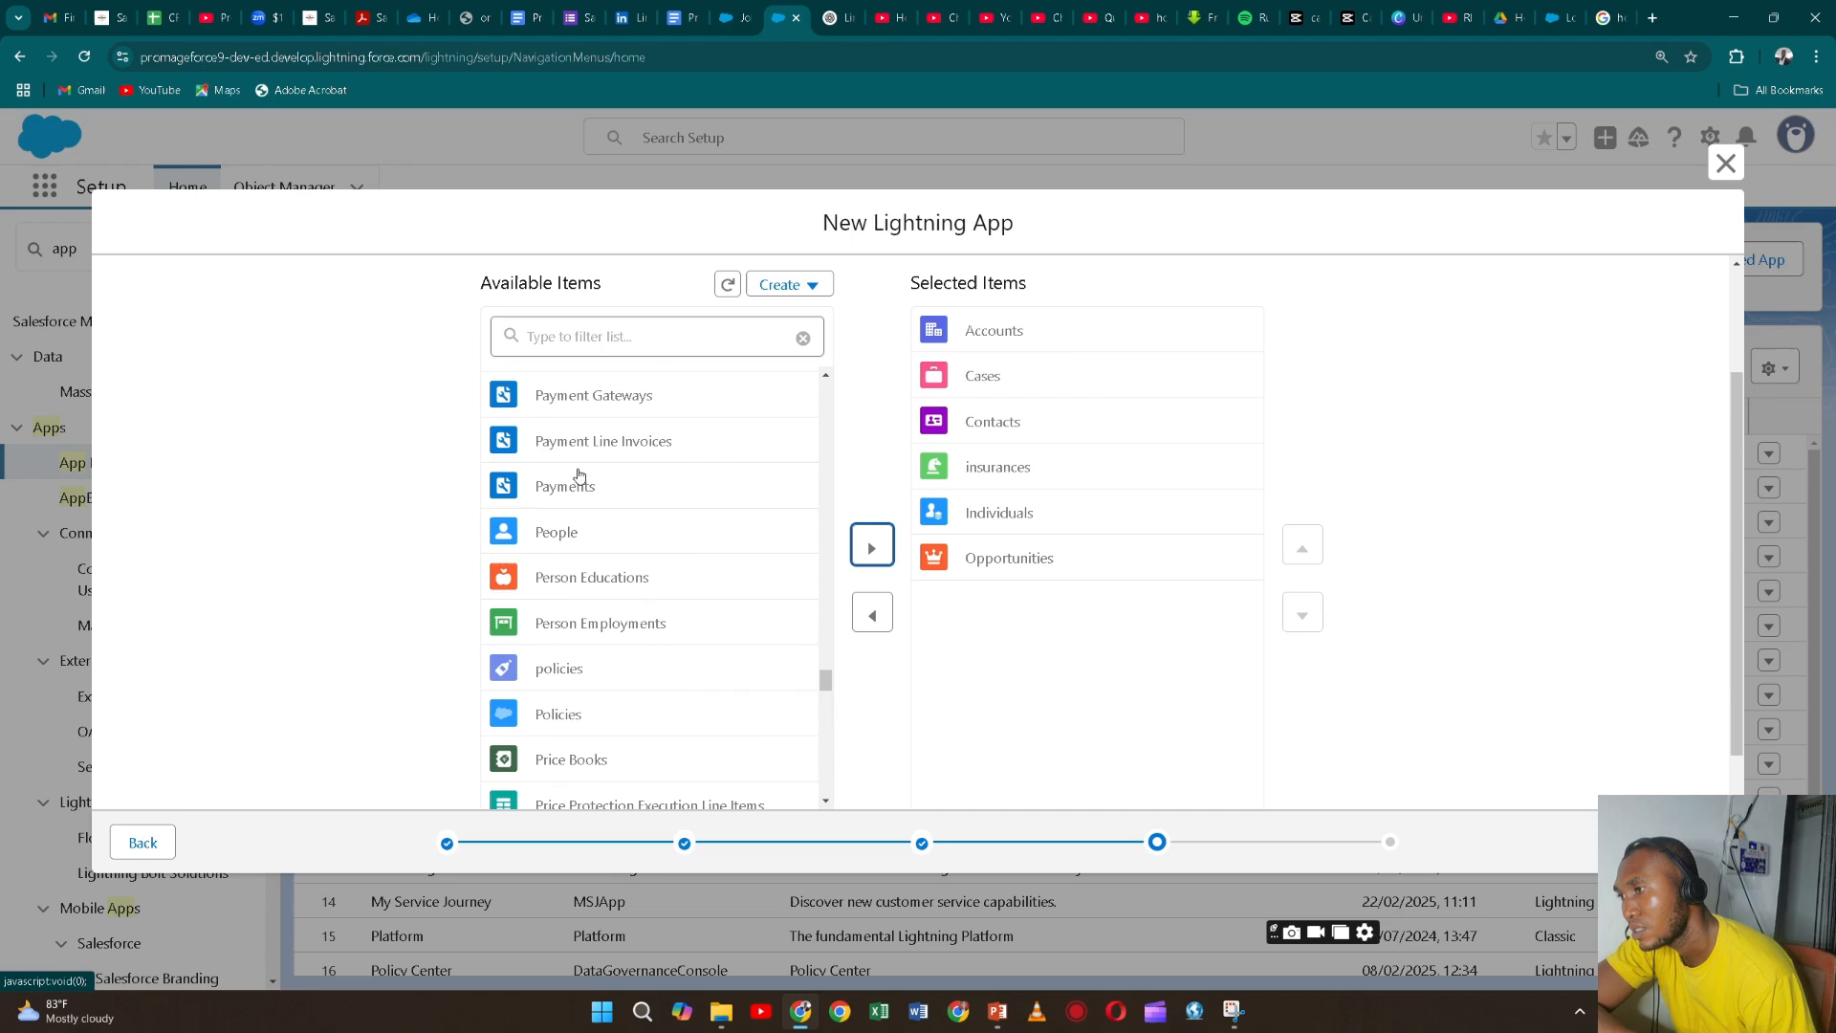
scroll(584, 497, "down", 3)
scroll(603, 574, "down", 6)
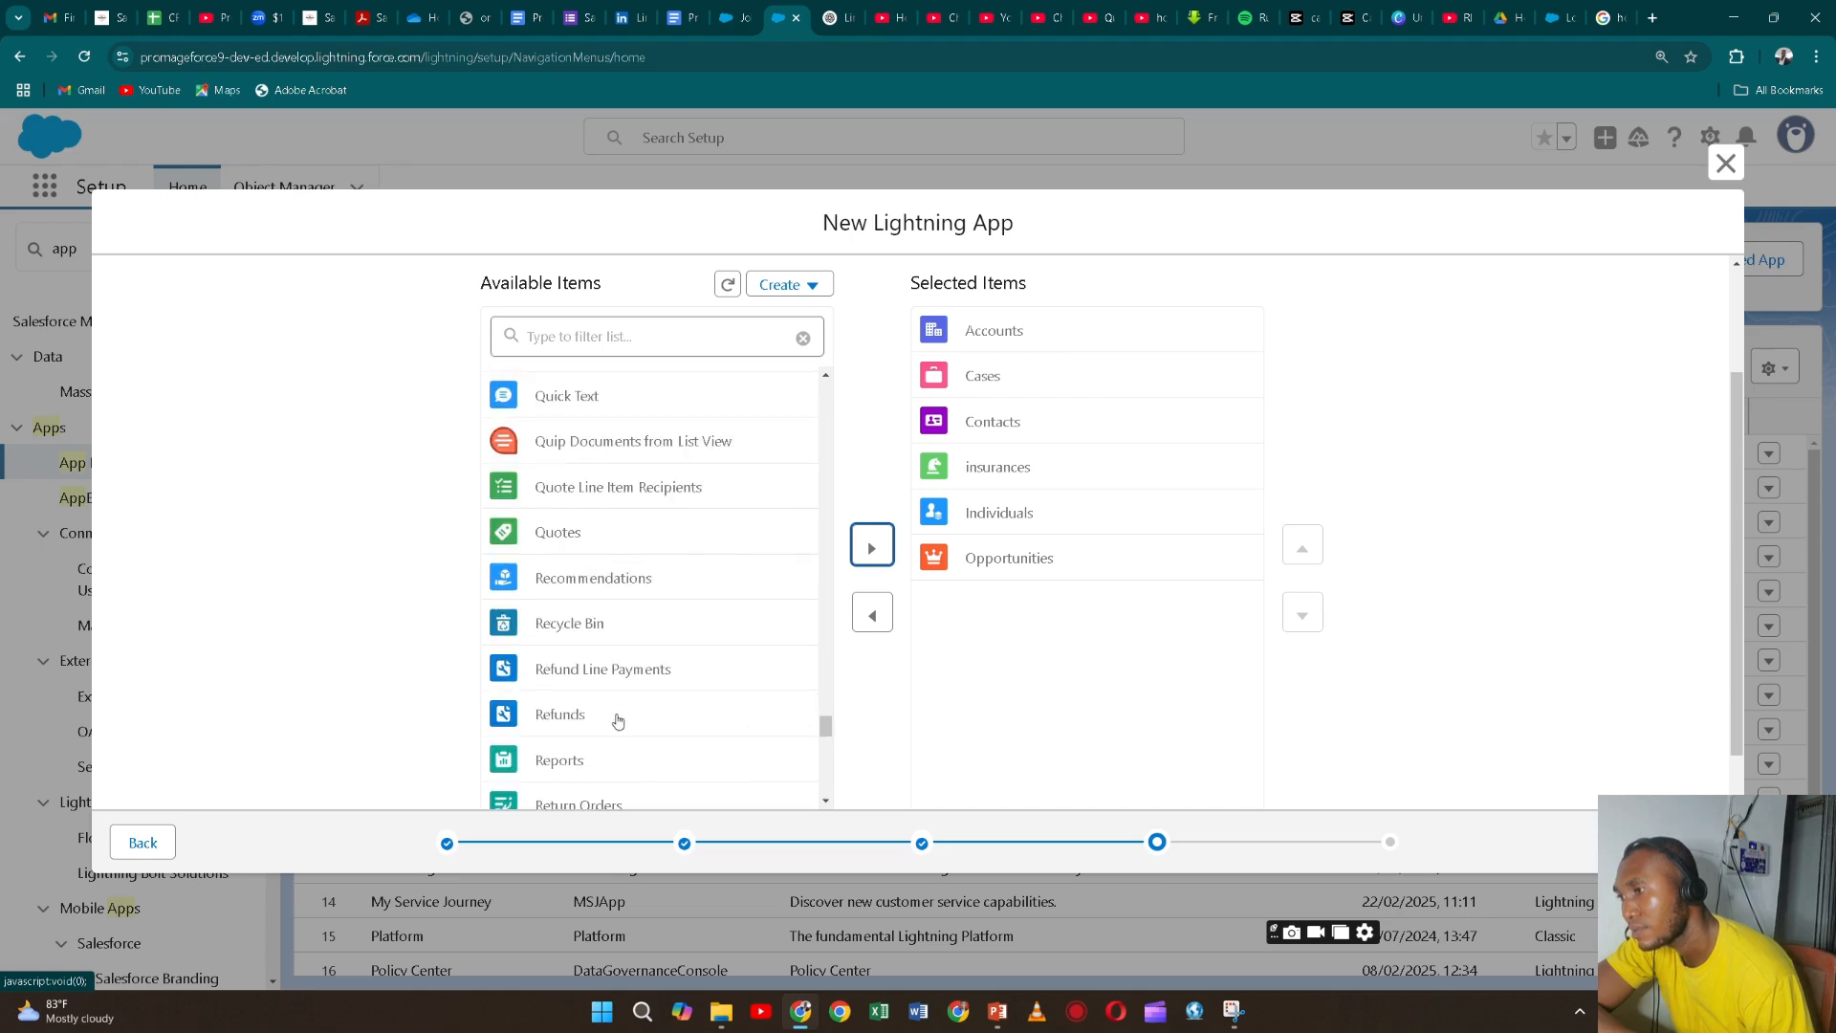
left_click(627, 761)
left_click(871, 564)
- Add Dashboards to the app's selected navigation items
scroll(765, 563, "down", 3)
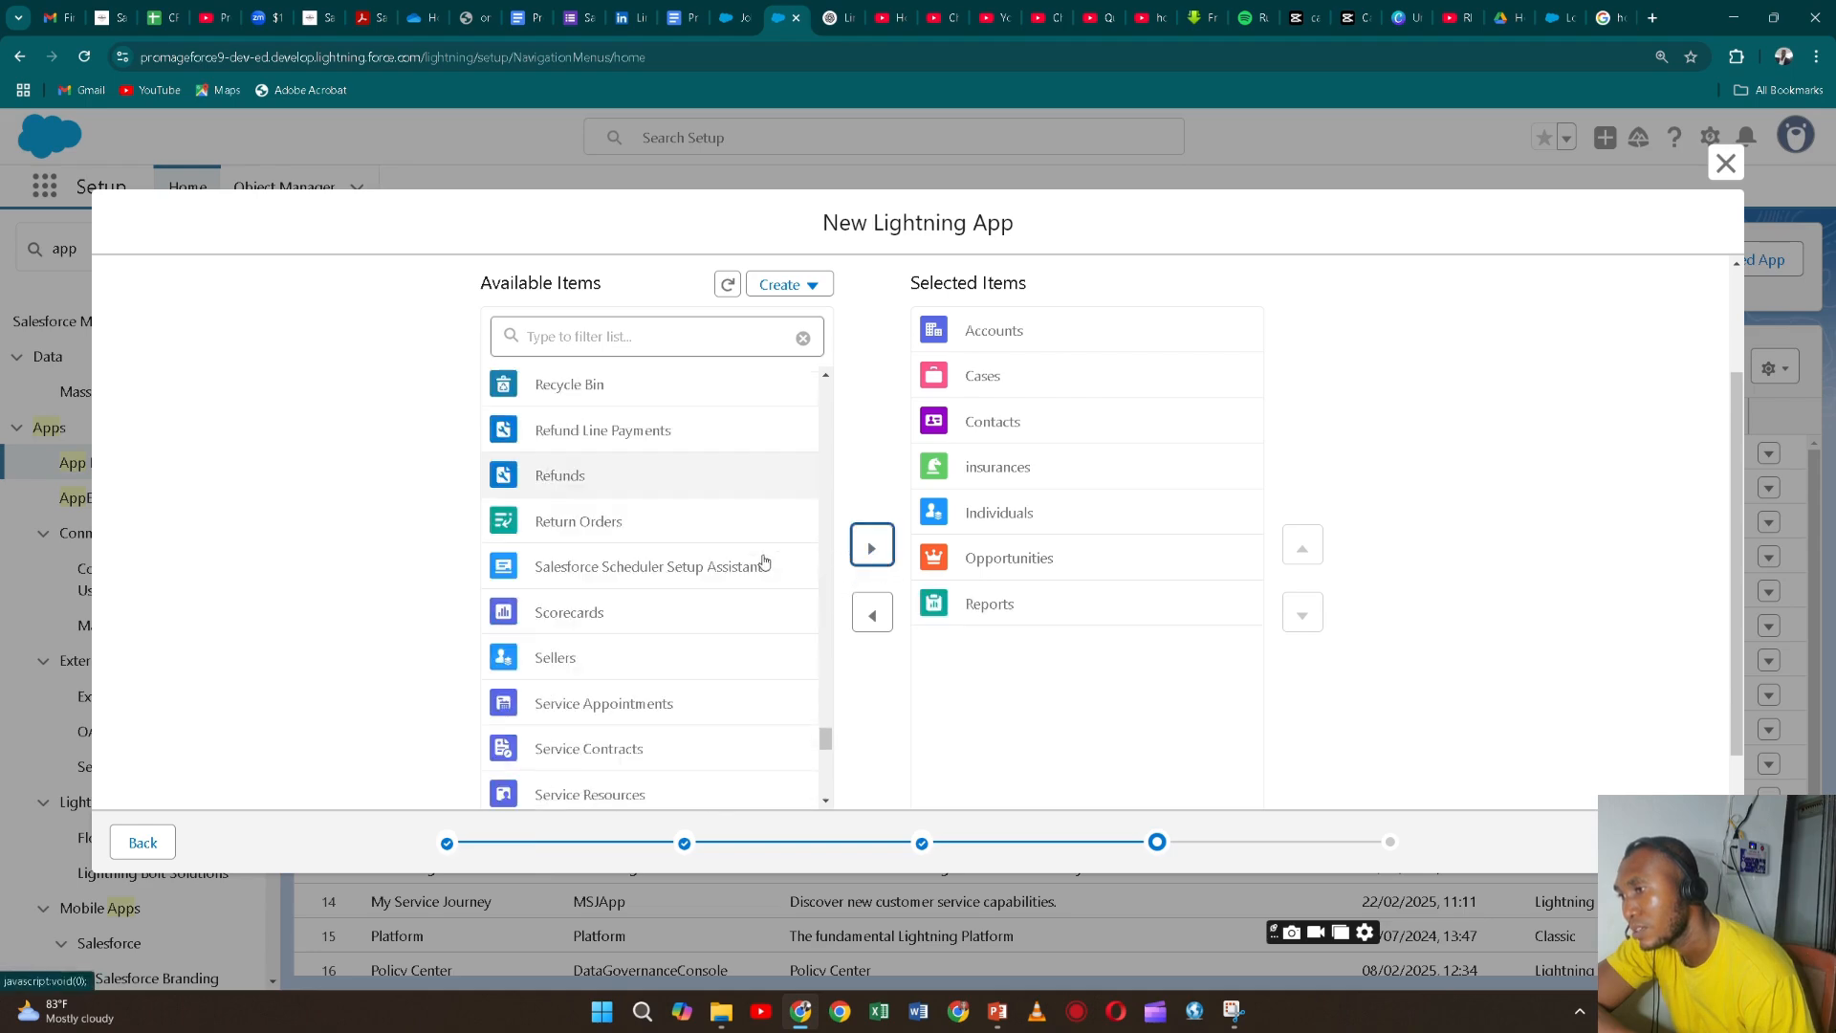
scroll(765, 562, "down", 10)
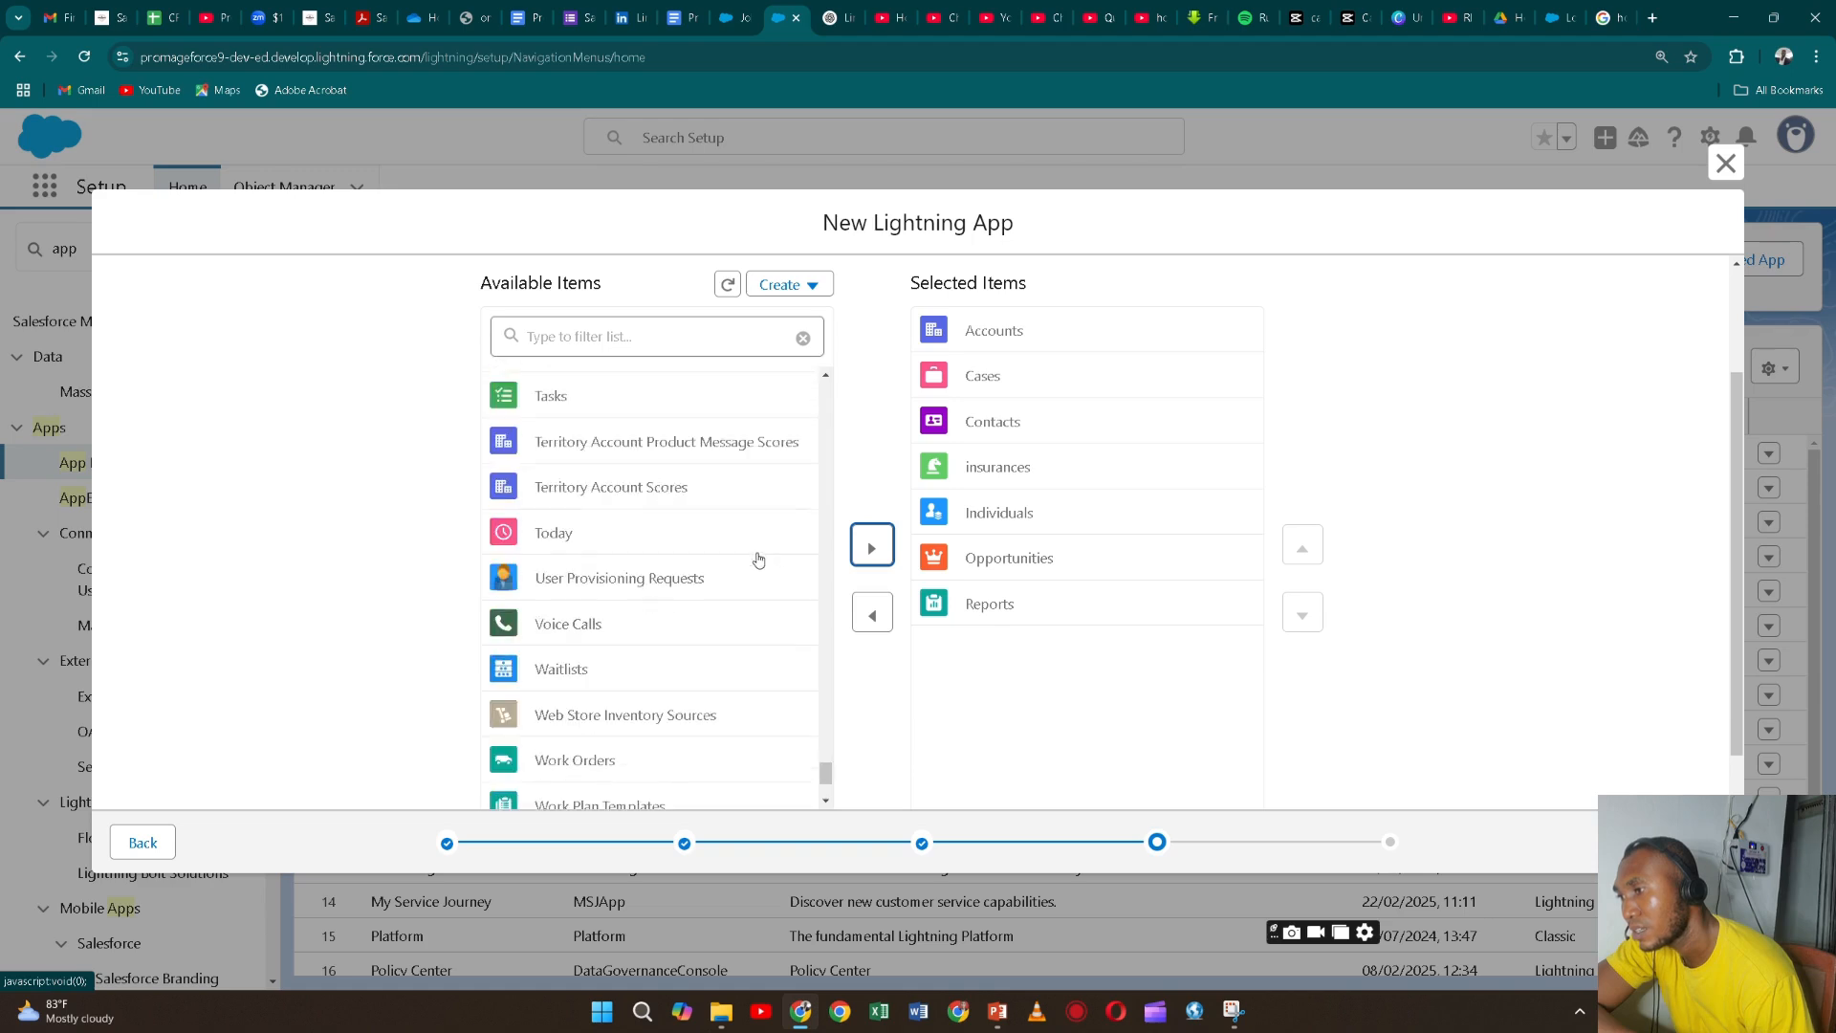
scroll(758, 561, "down", 2)
scroll(738, 570, "up", 10)
scroll(701, 583, "up", 10)
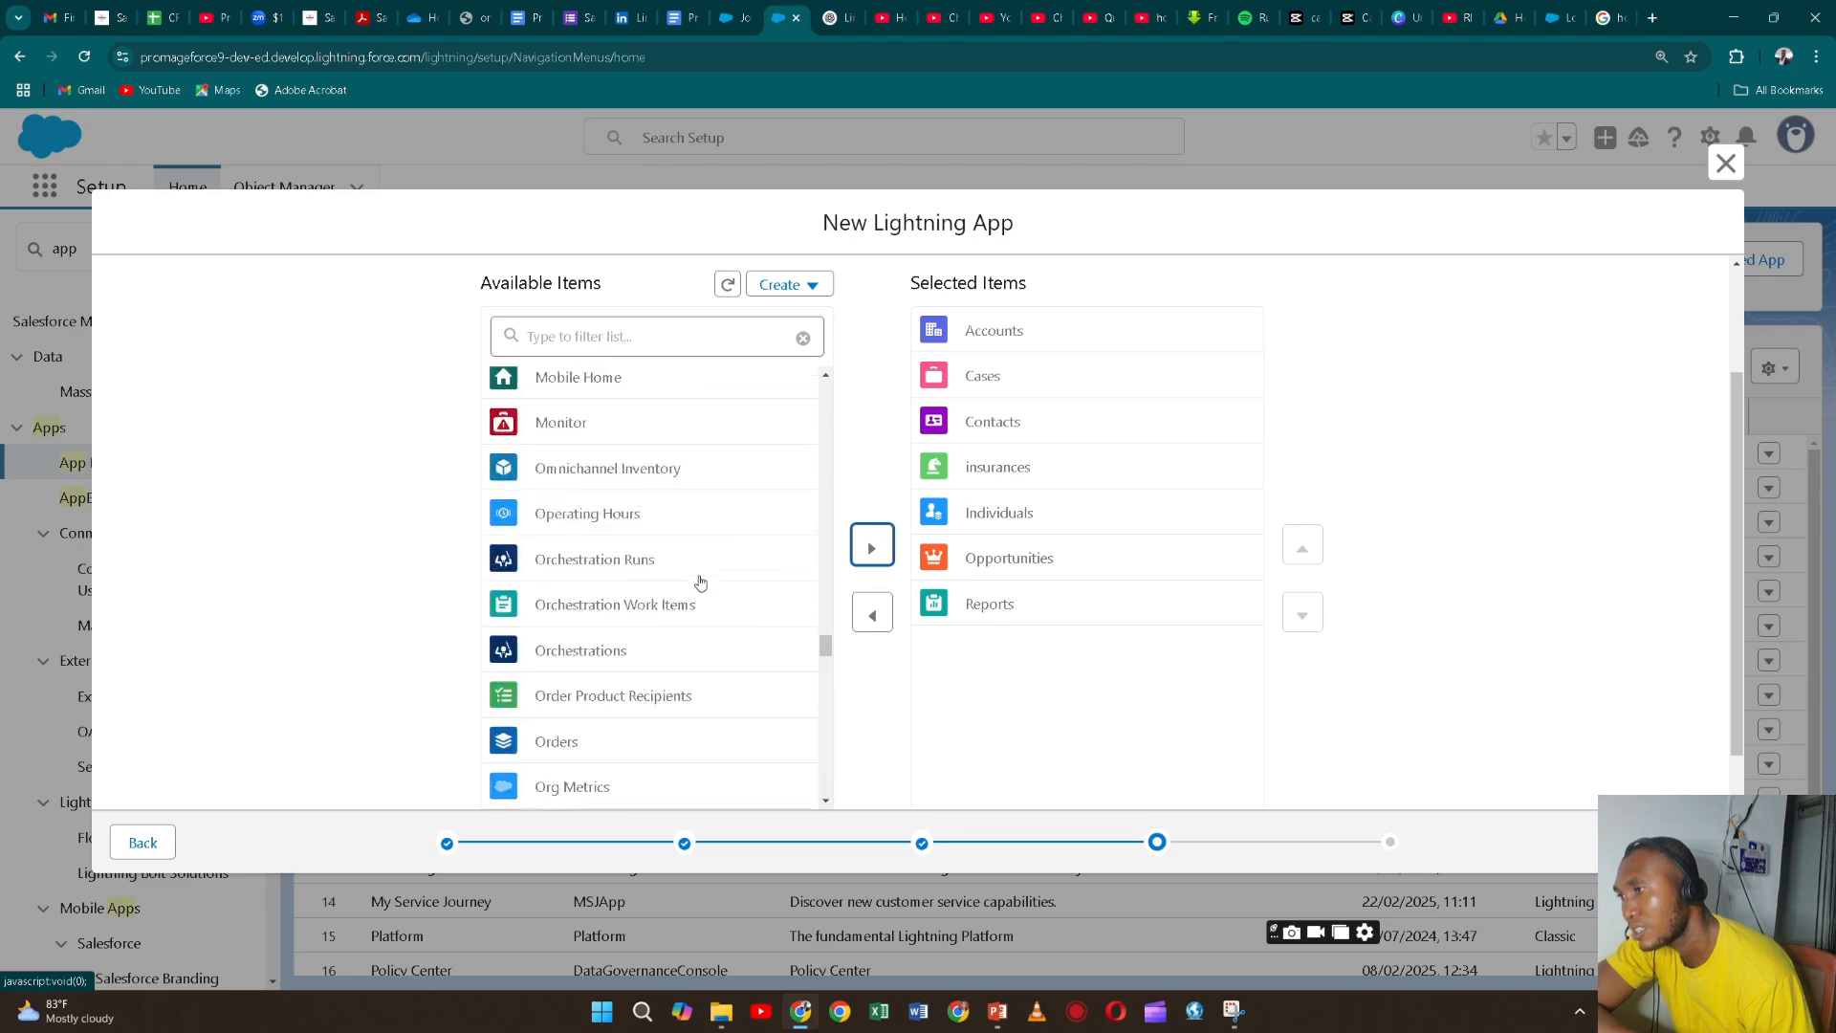
scroll(674, 578, "up", 5)
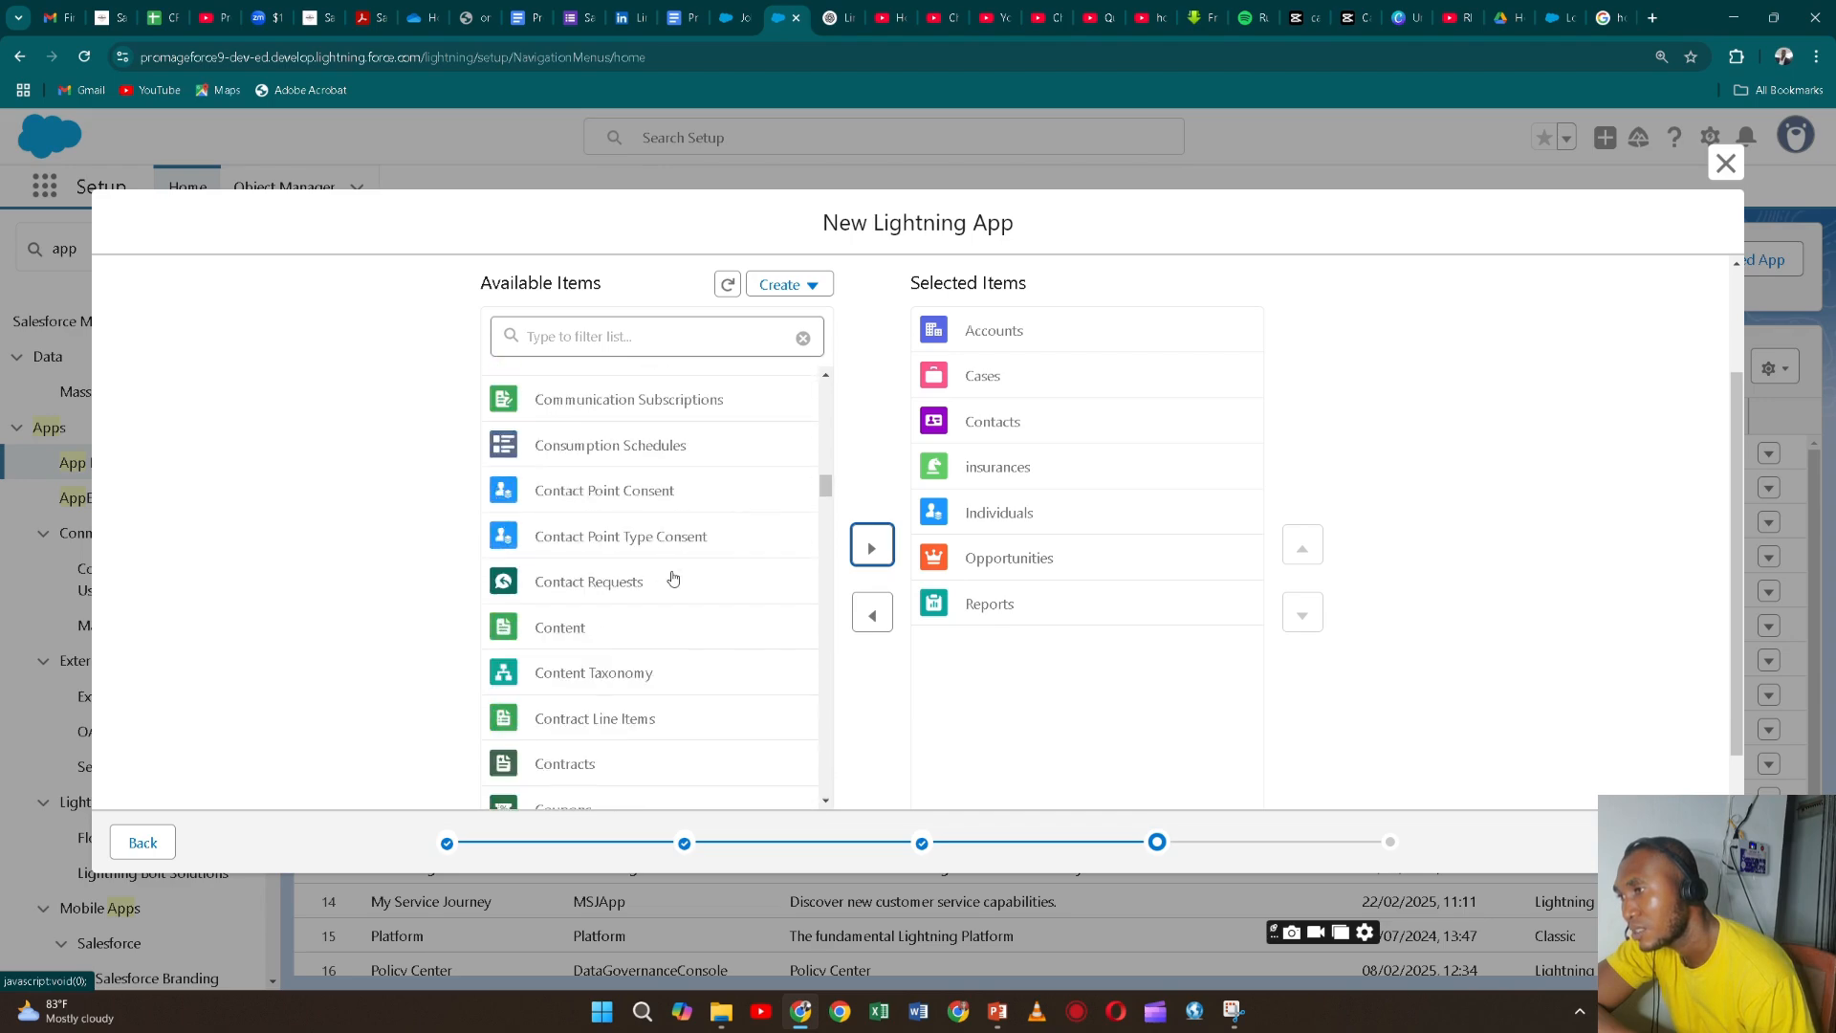
scroll(673, 578, "down", 6)
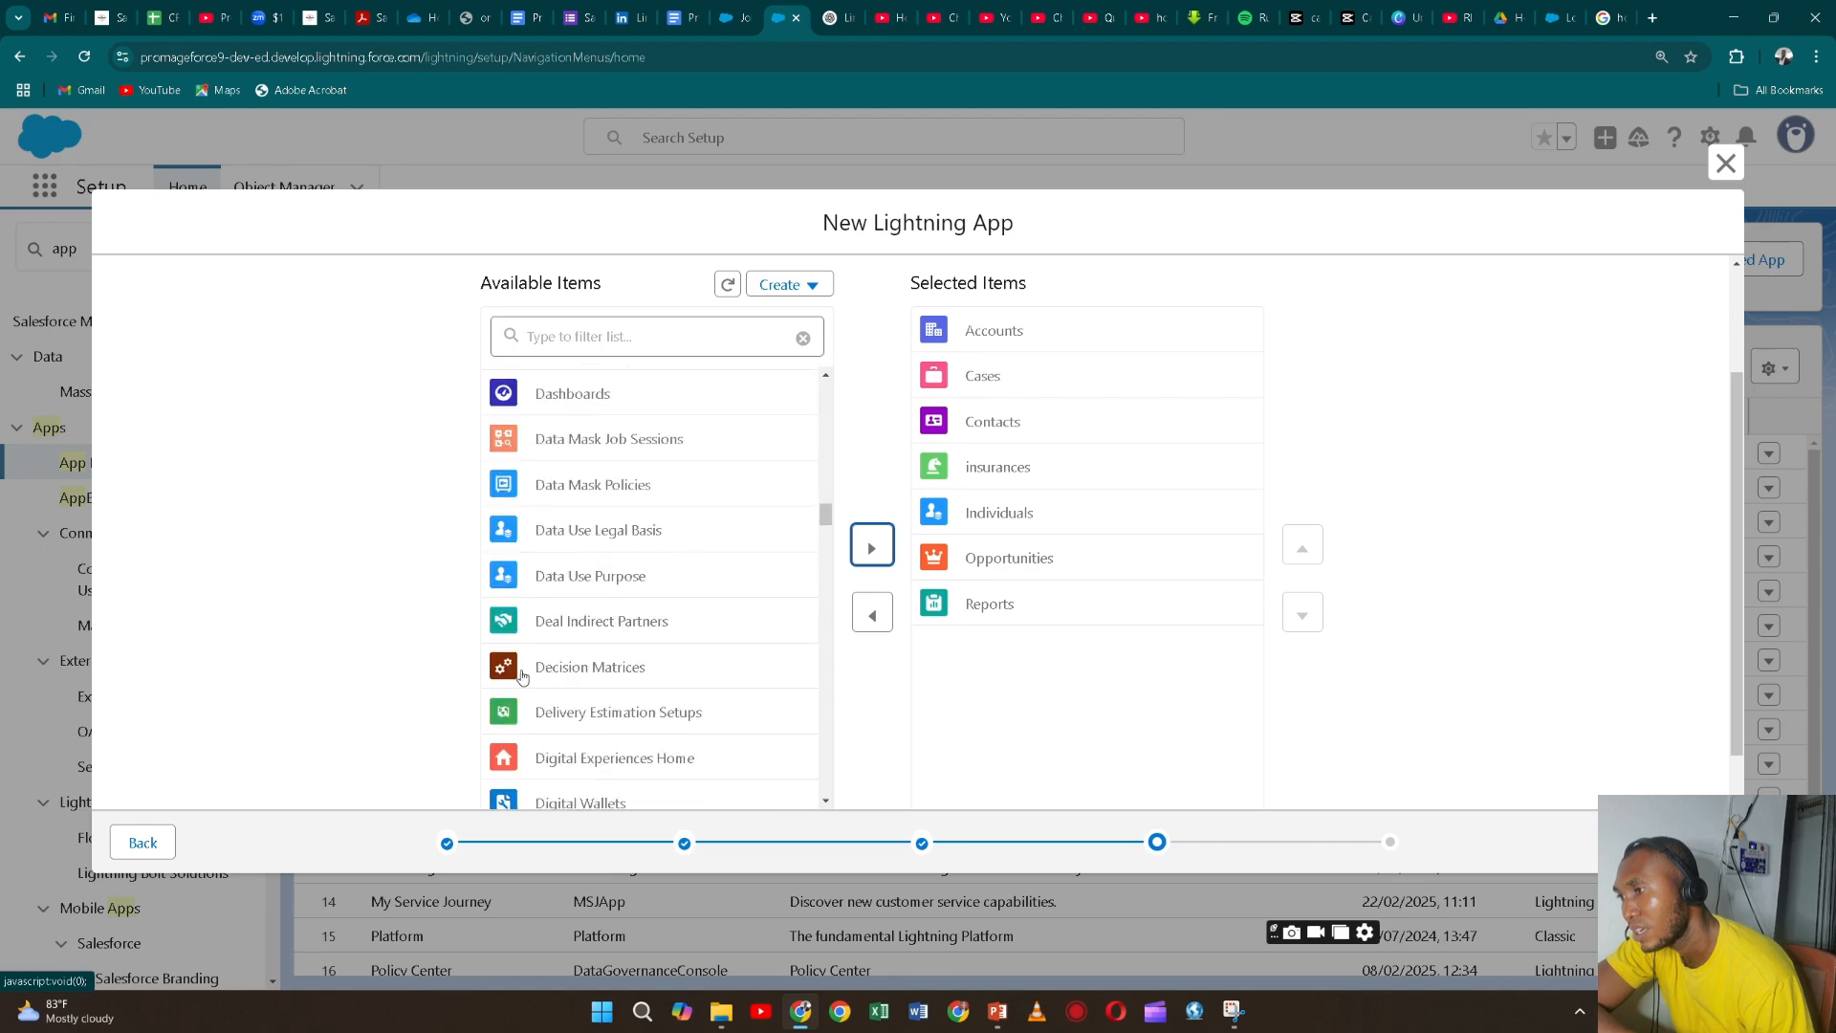
scroll(588, 564, "up", 3)
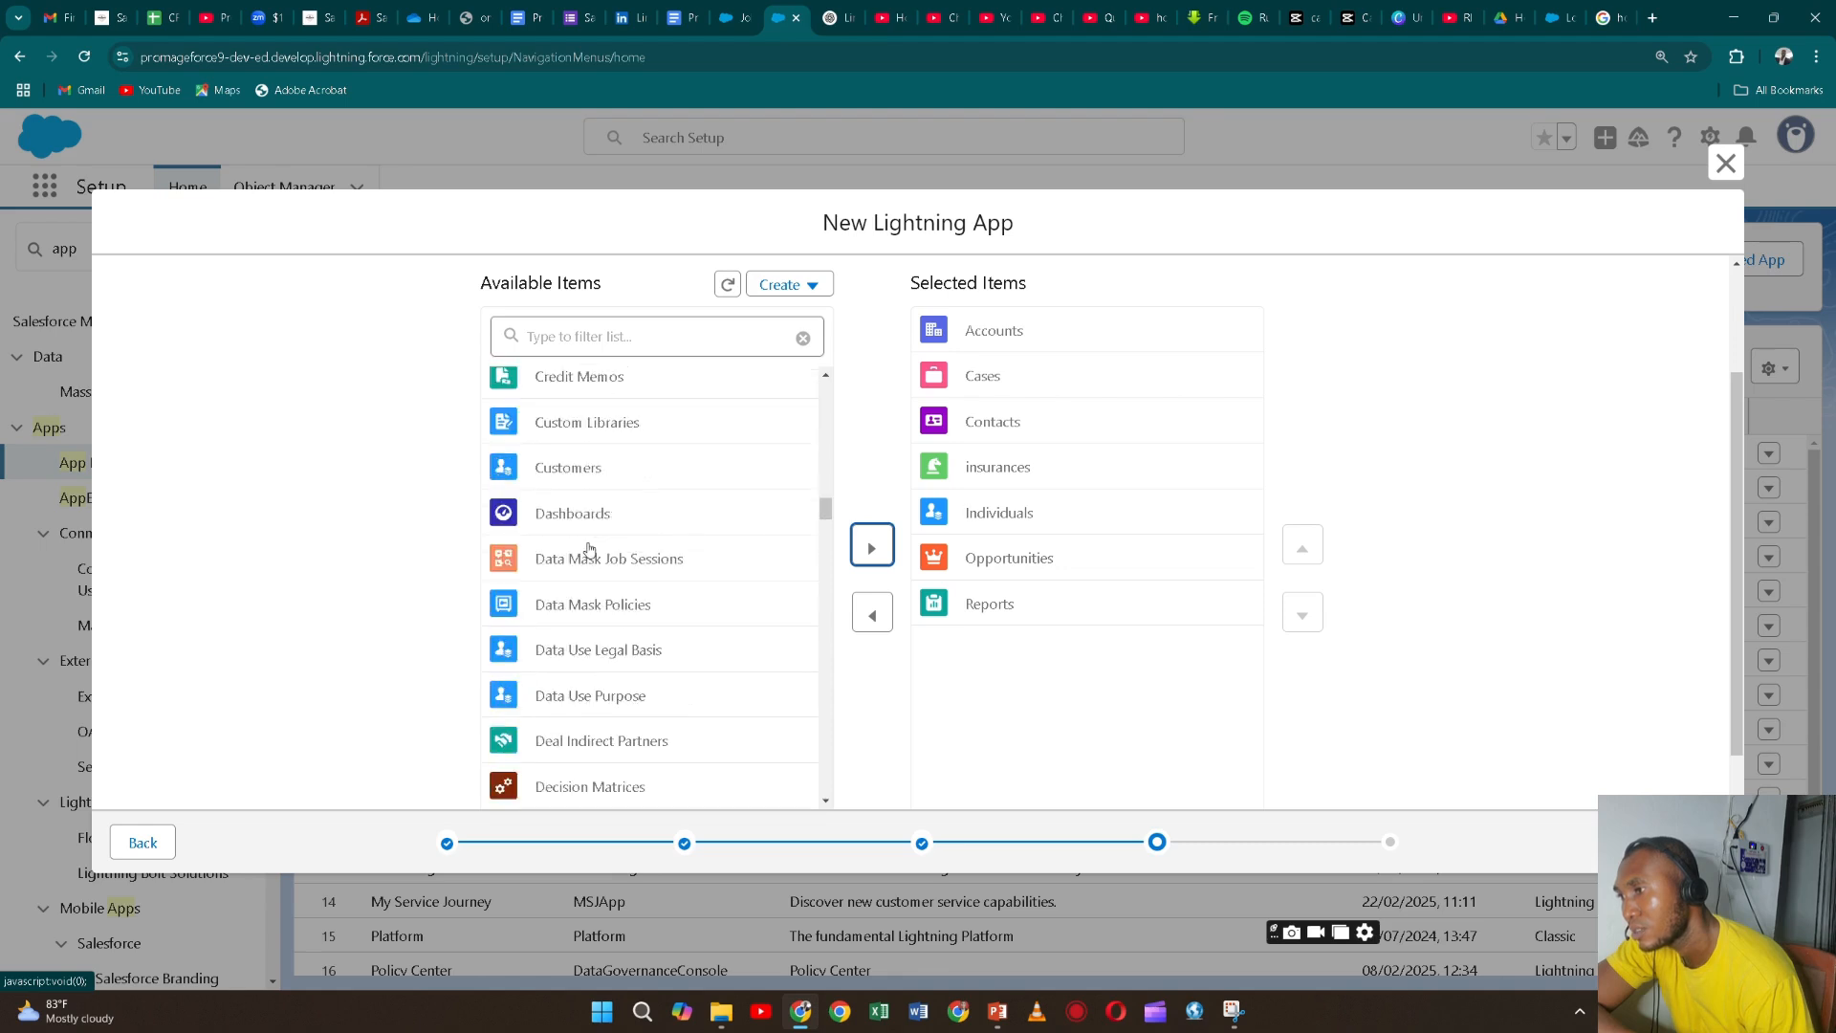
scroll(599, 421, "up", 2)
scroll(588, 449, "down", 5)
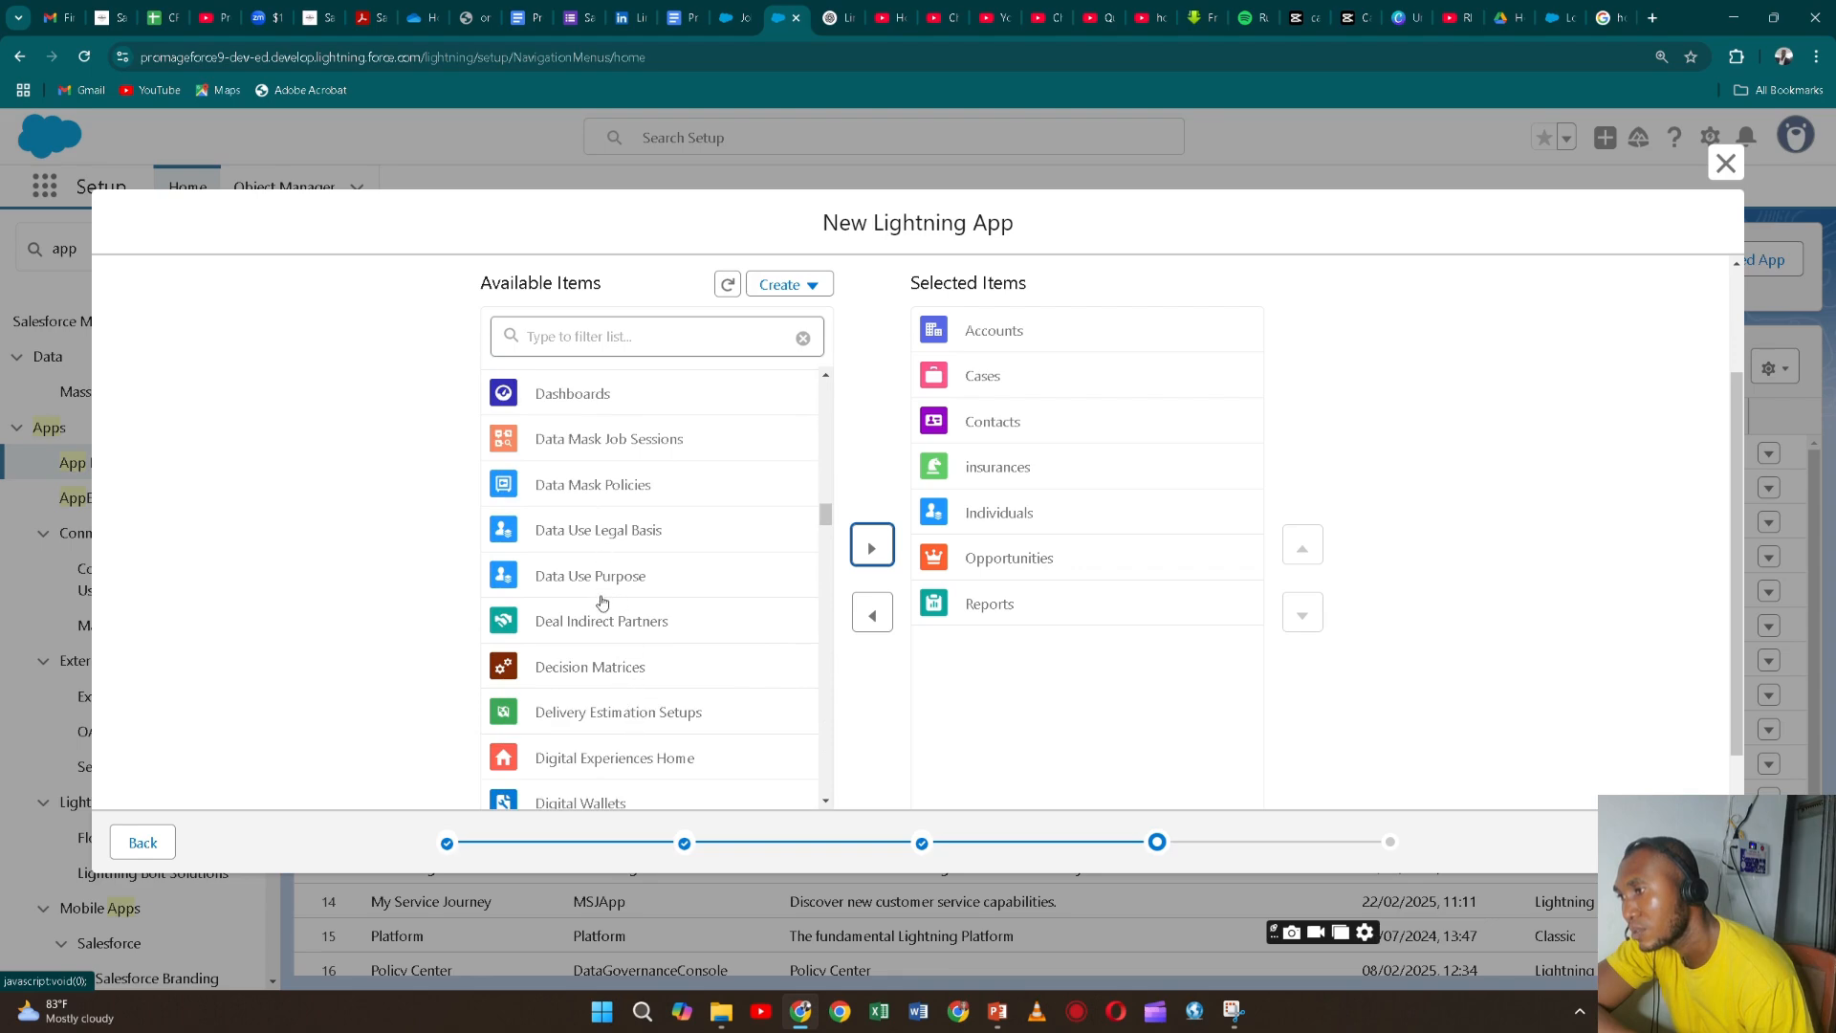
scroll(593, 545, "up", 3)
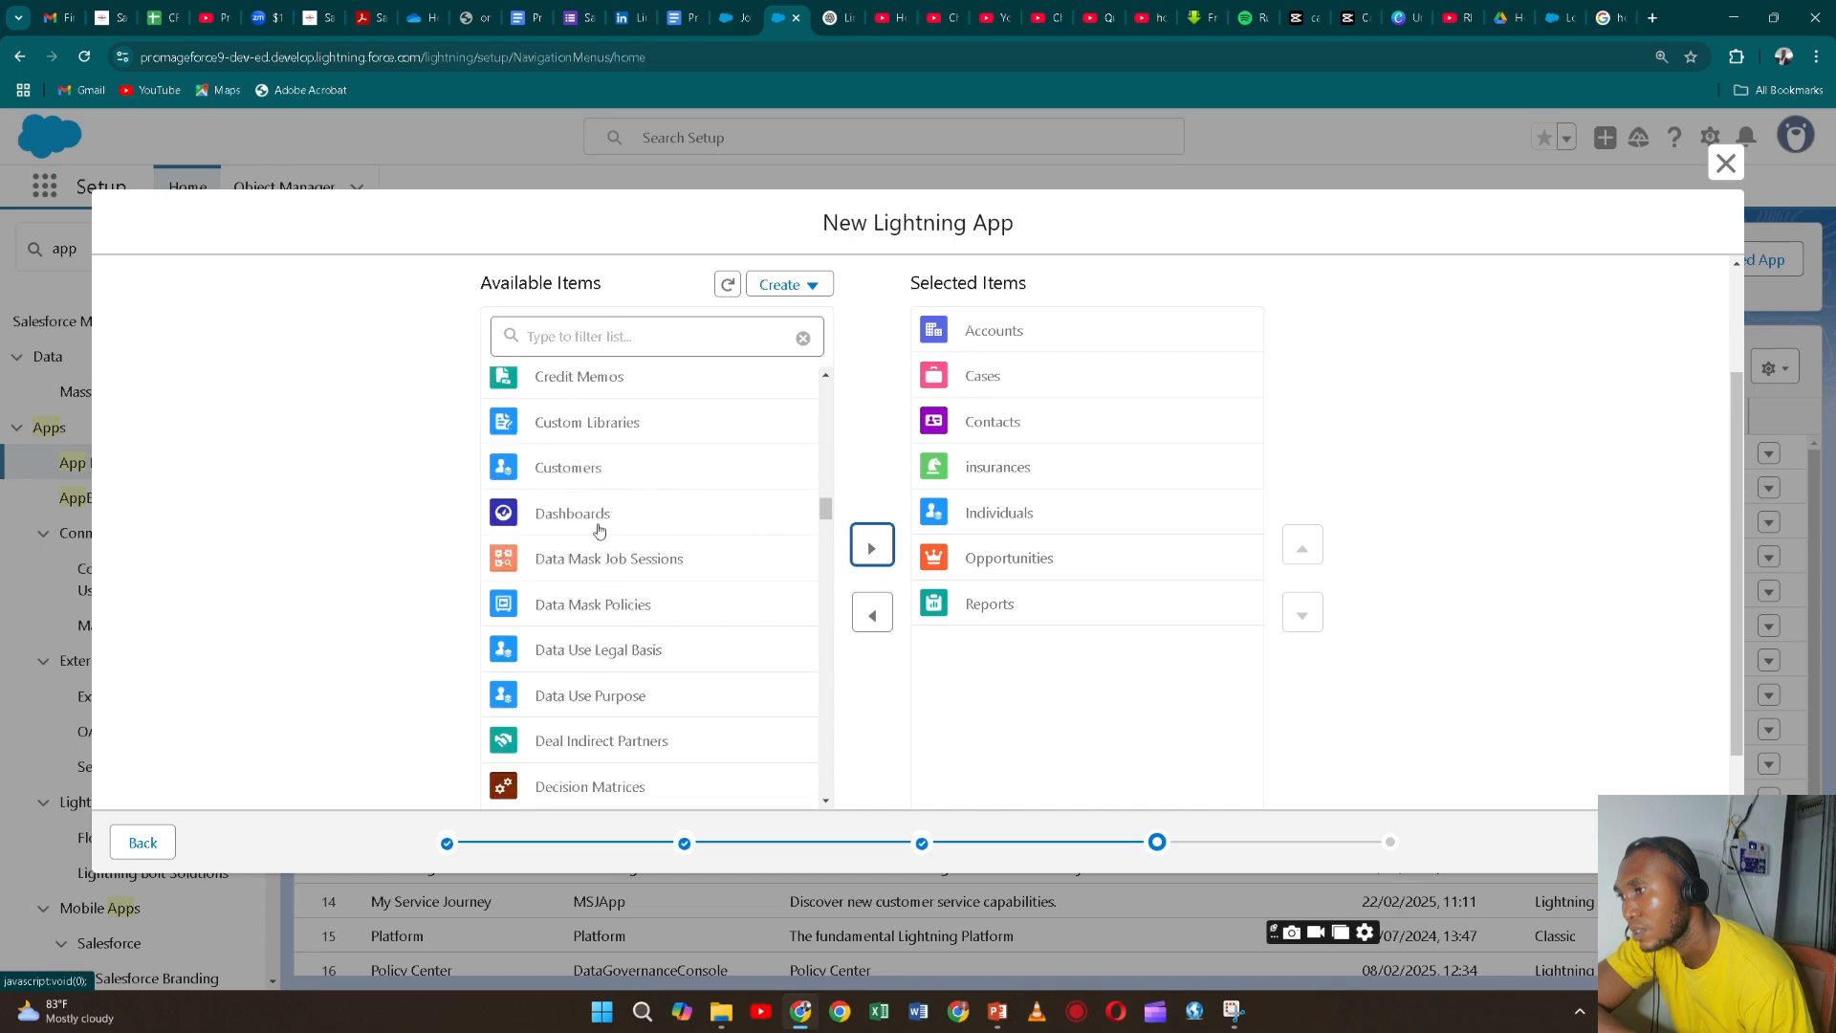
left_click(615, 525)
left_click(861, 553)
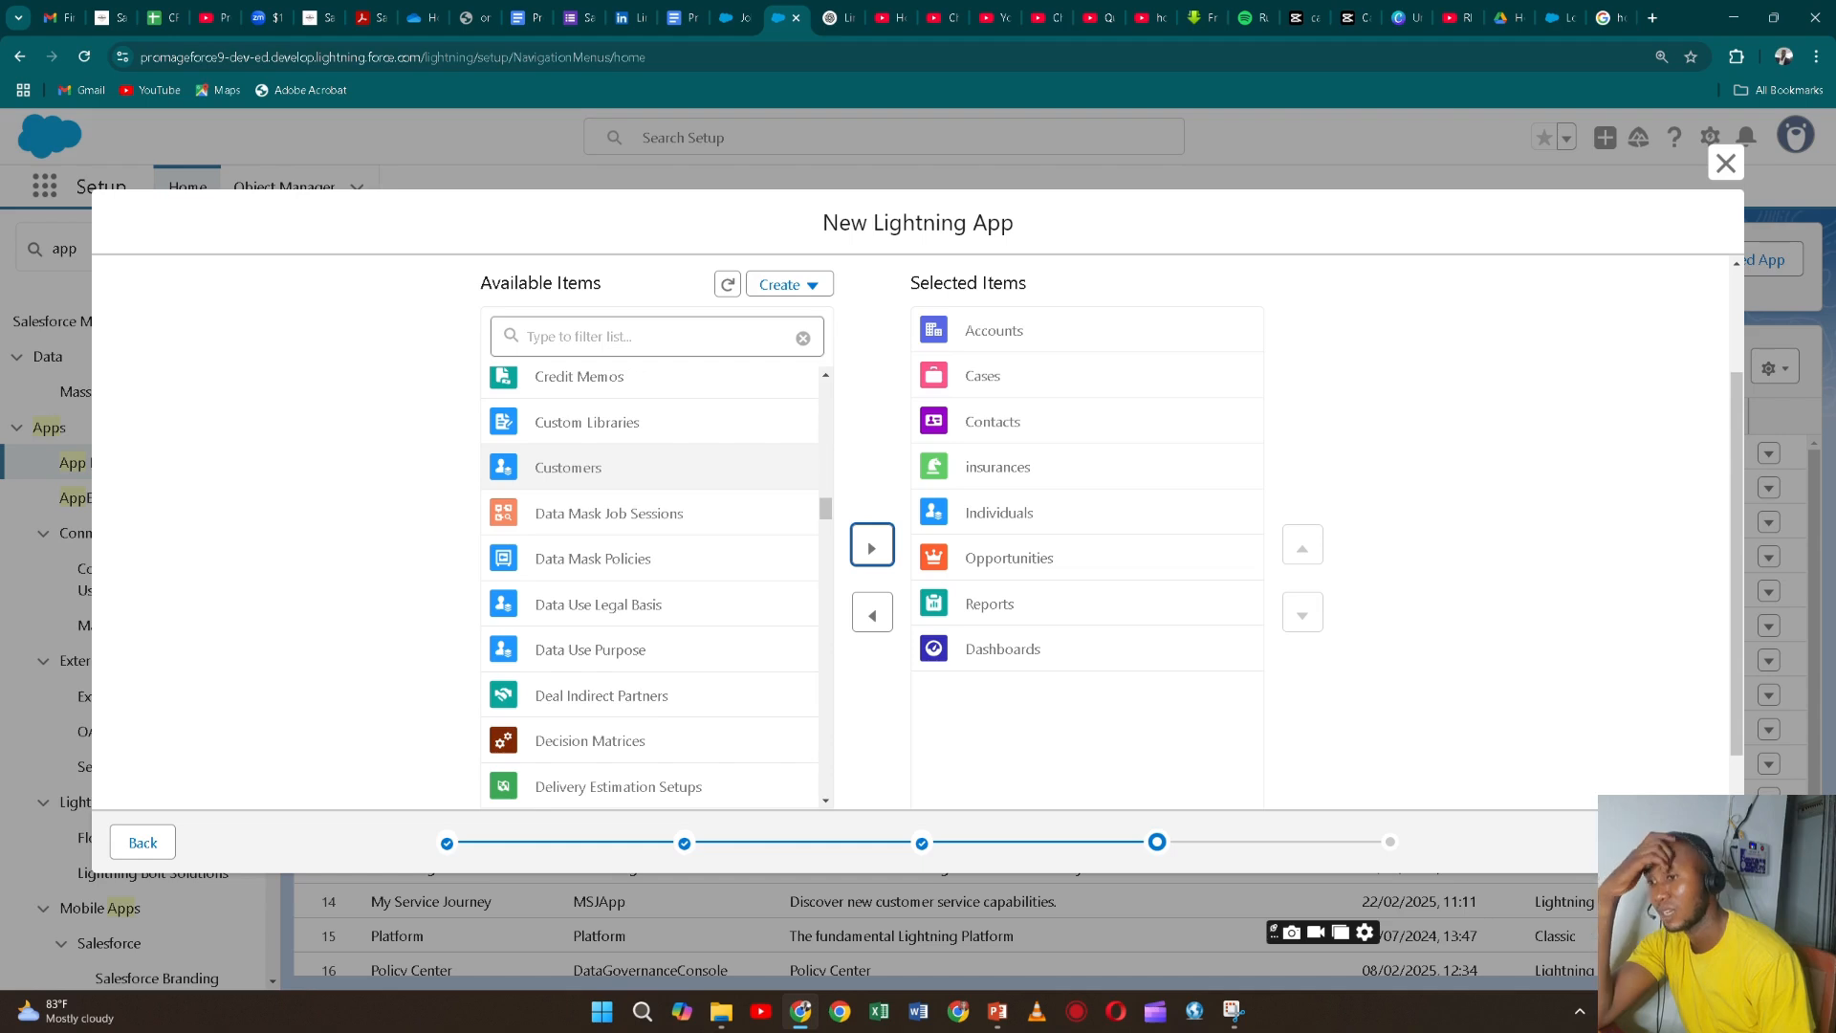
- Proceed to the user profiles page and grant the System Administrator profile access to the app
left_click(1693, 843)
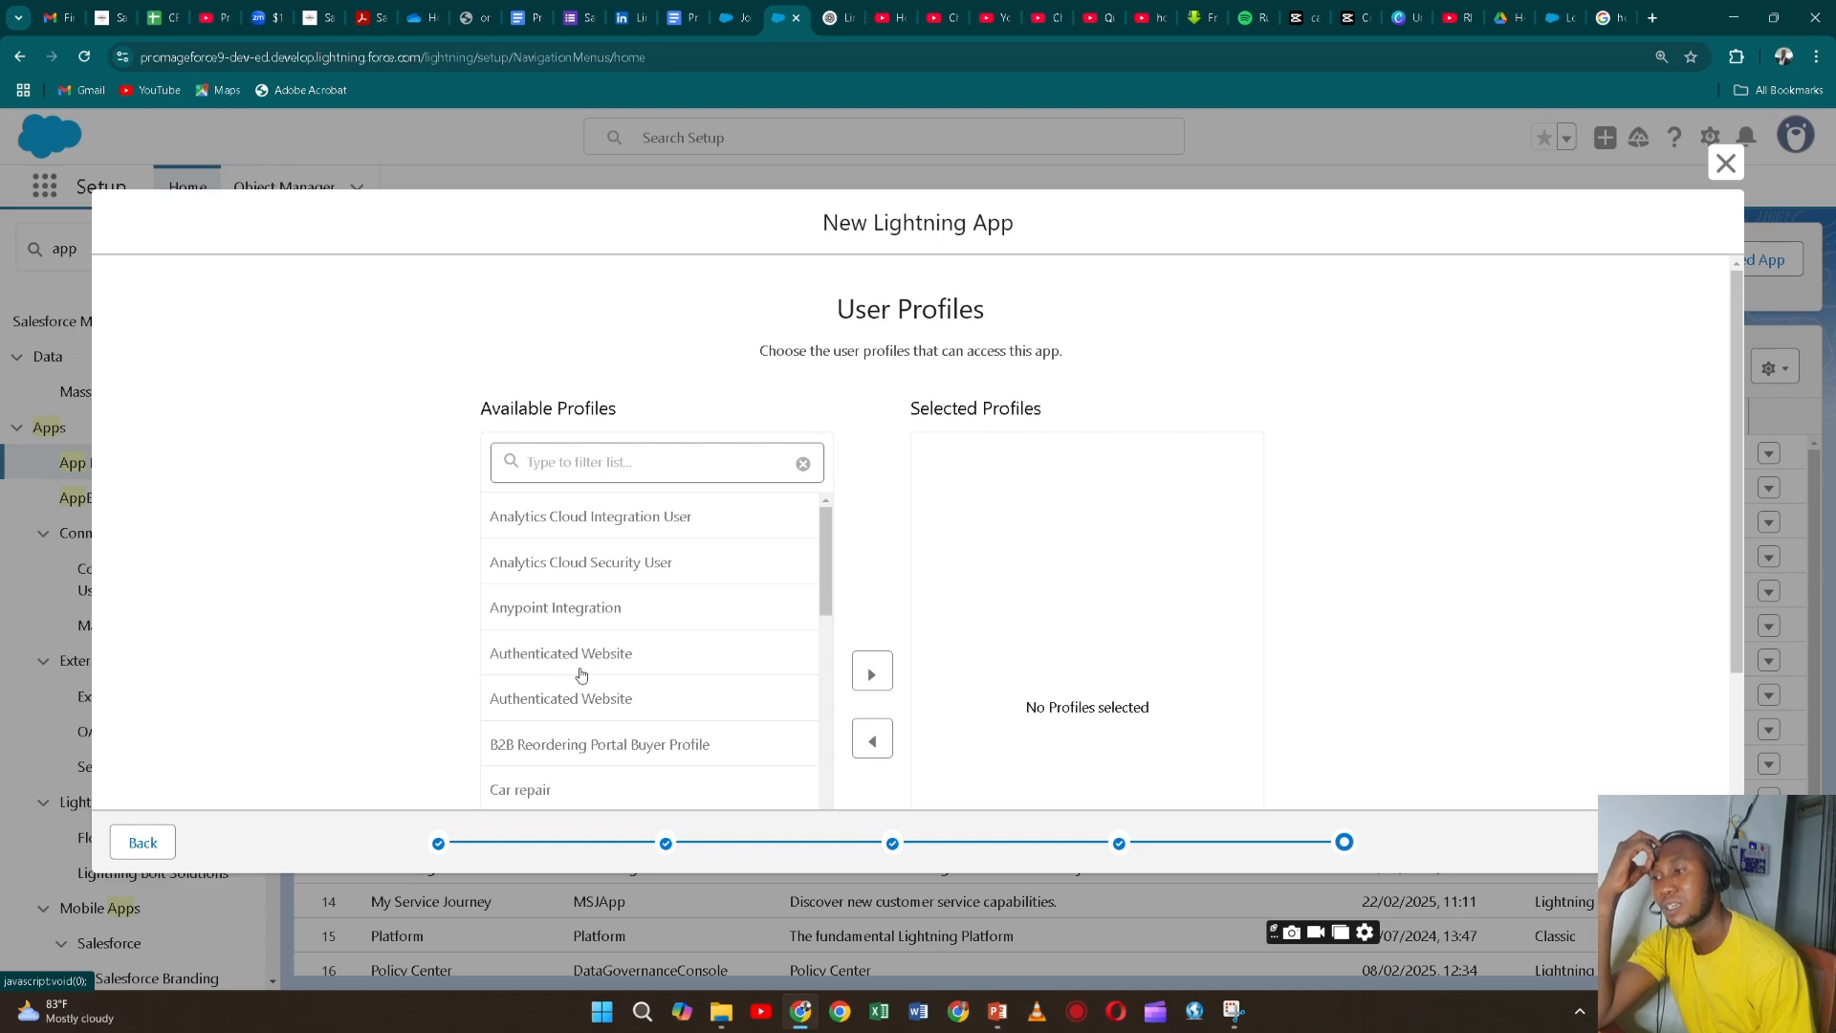
scroll(646, 680, "down", 10)
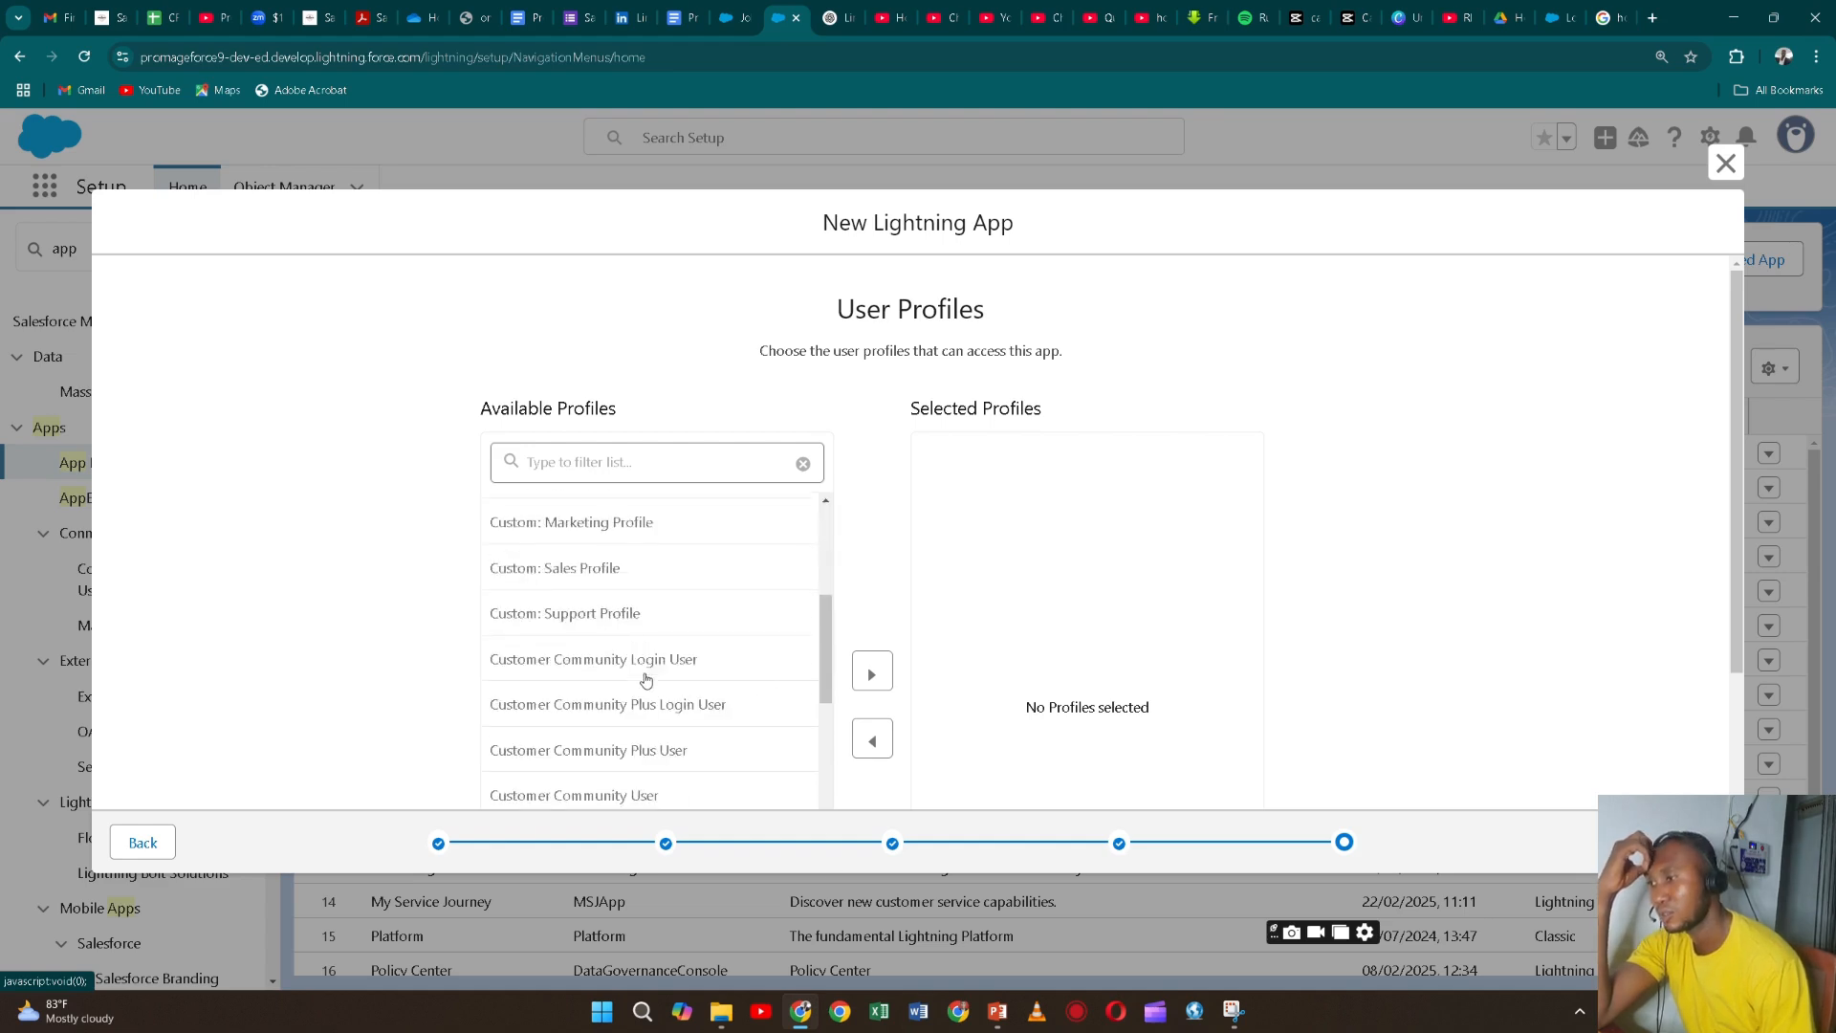
scroll(646, 708, "down", 2)
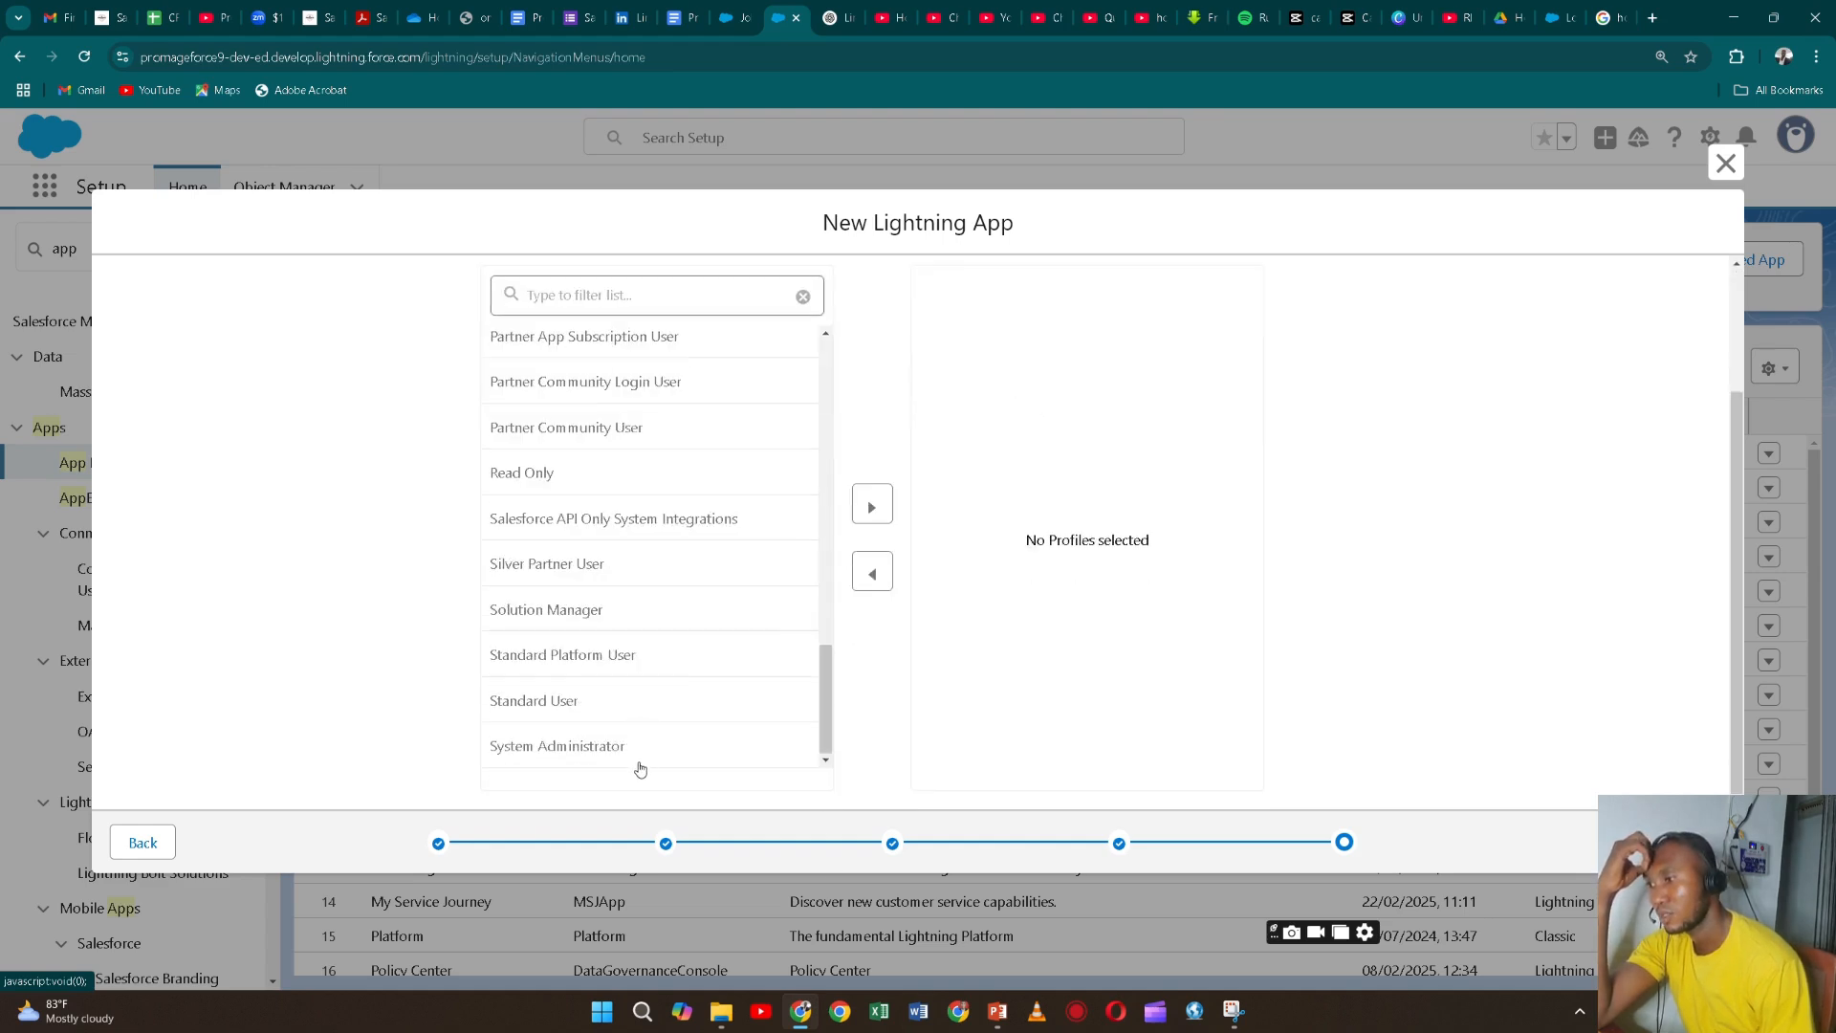
left_click(870, 506)
- Add the Partner Community User, Customer Community Plus User and External Apps Login User profiles to the selected profiles
left_click(607, 476)
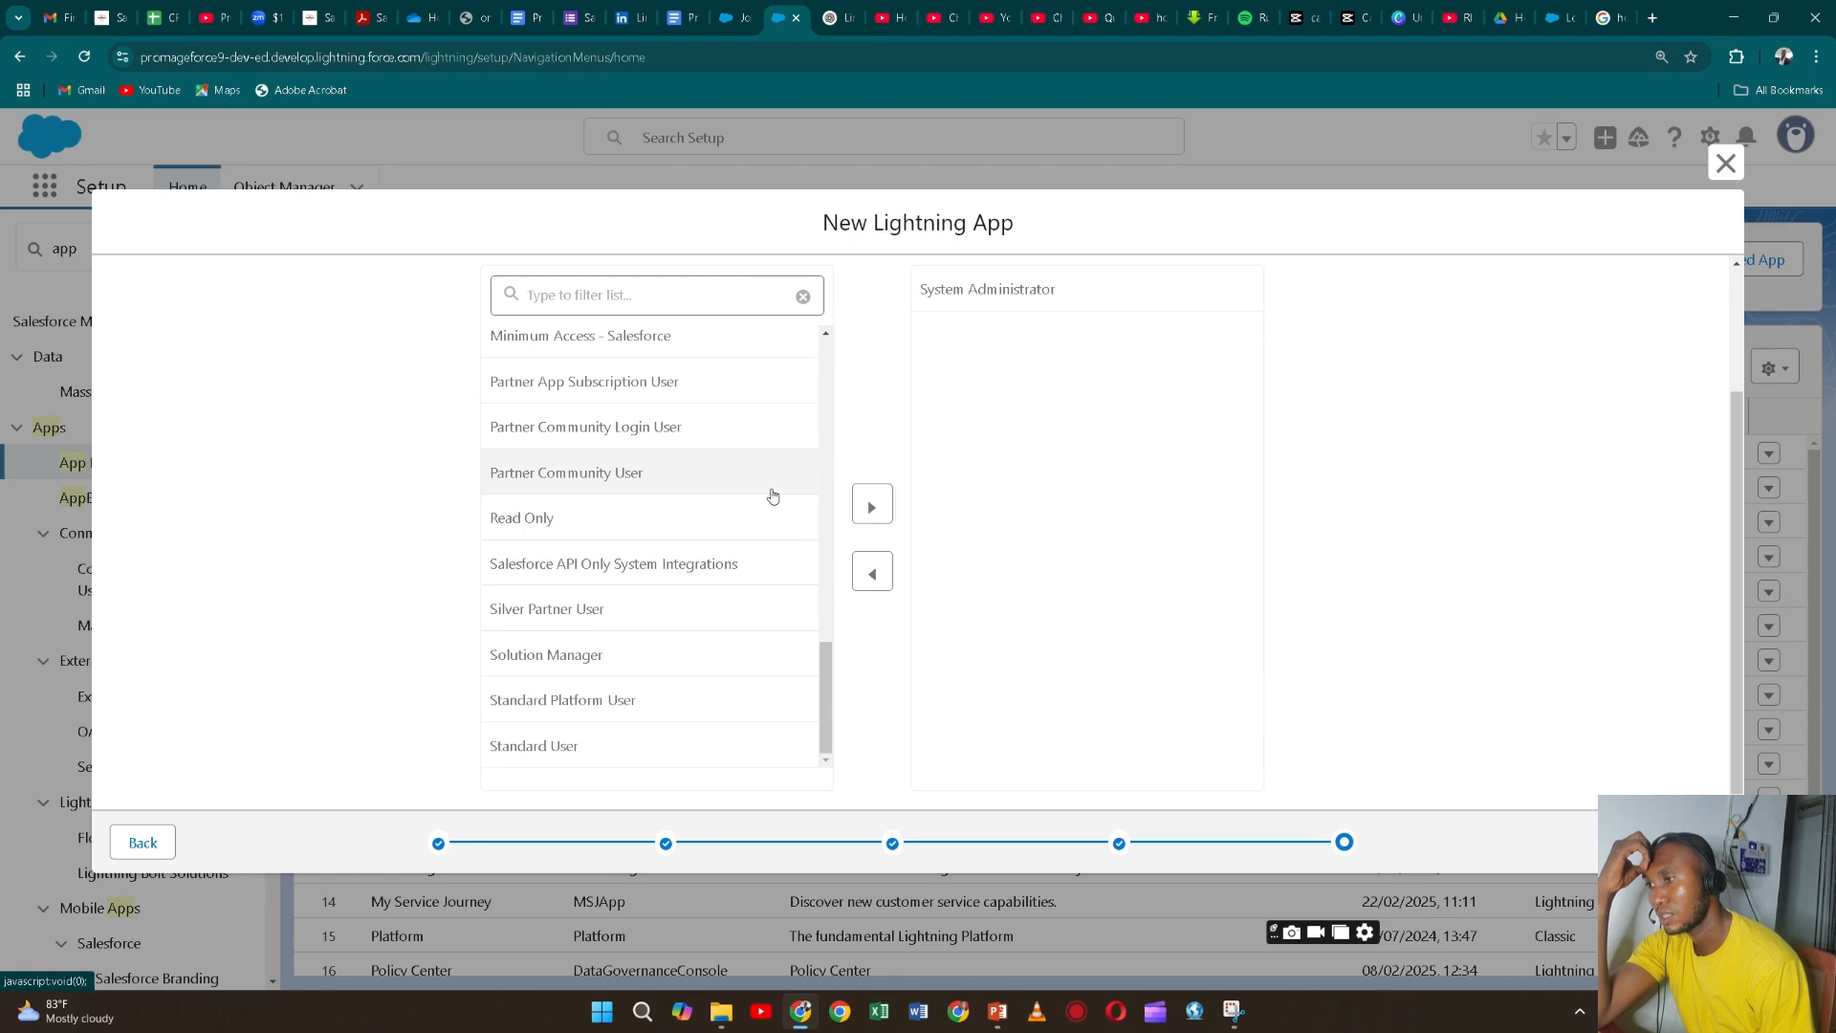
left_click(871, 507)
scroll(564, 545, "up", 5)
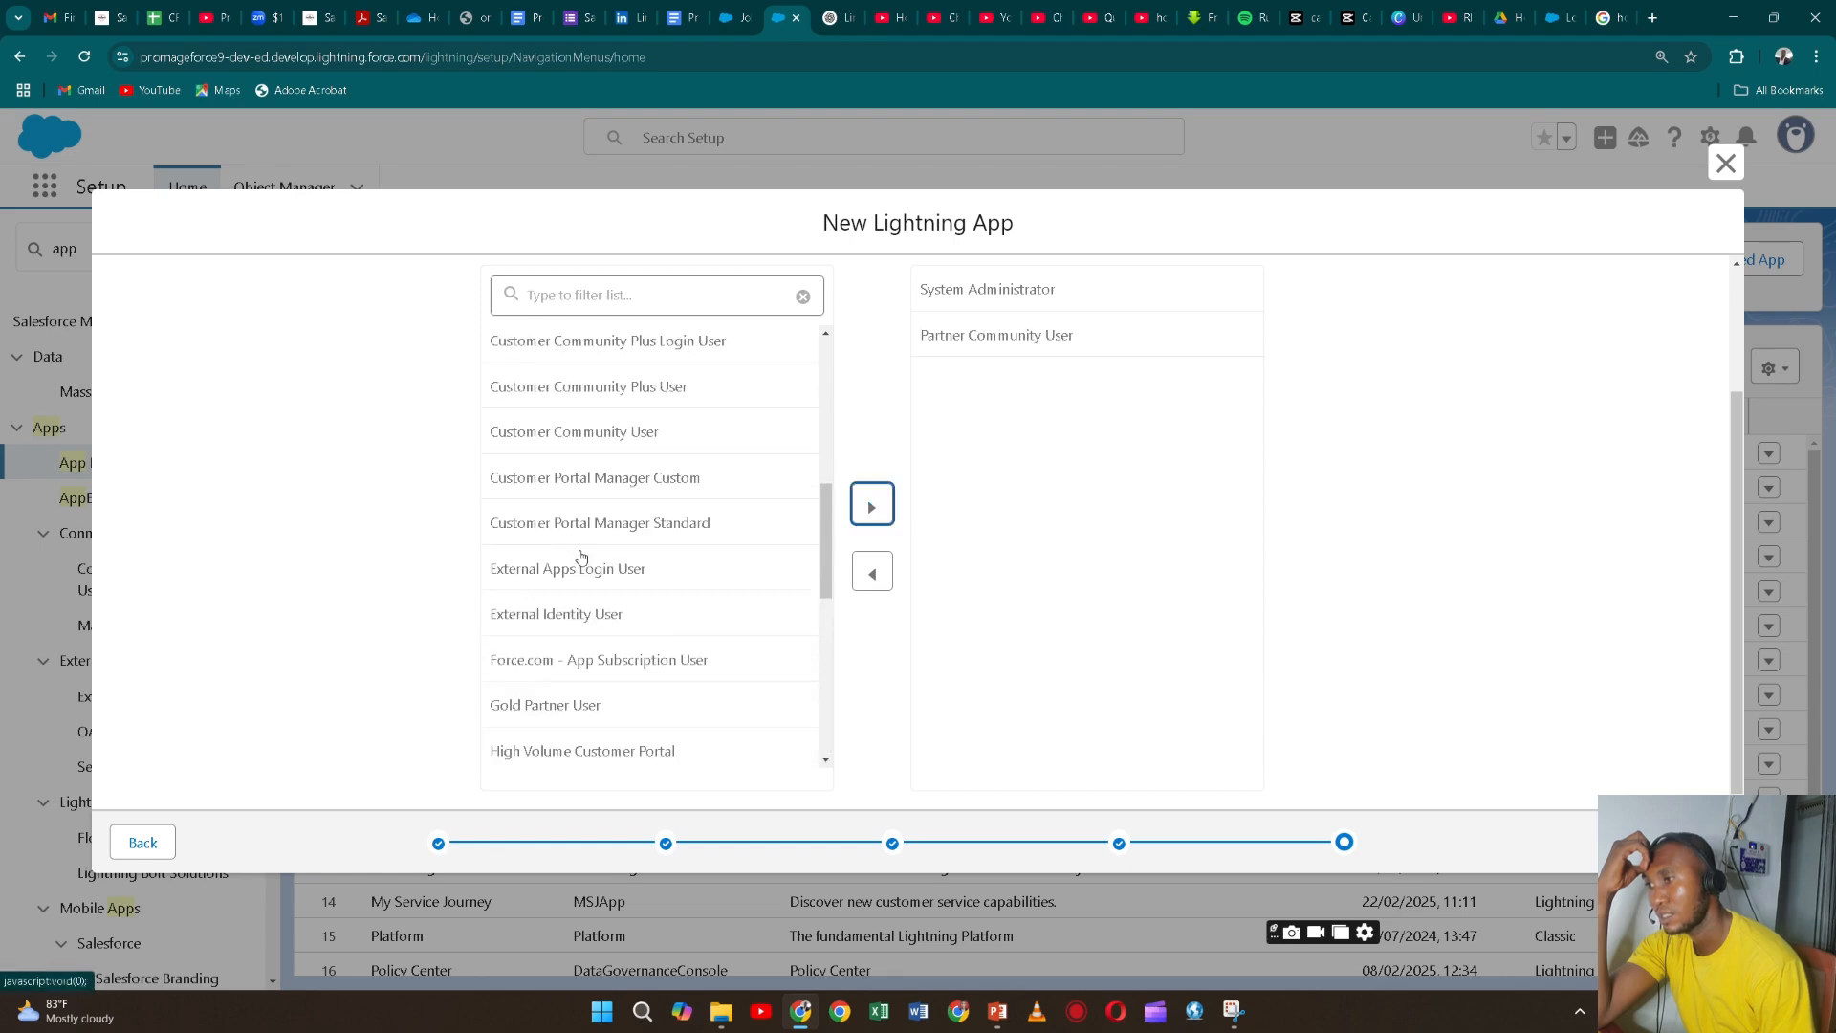
left_click(606, 408)
left_click(872, 505)
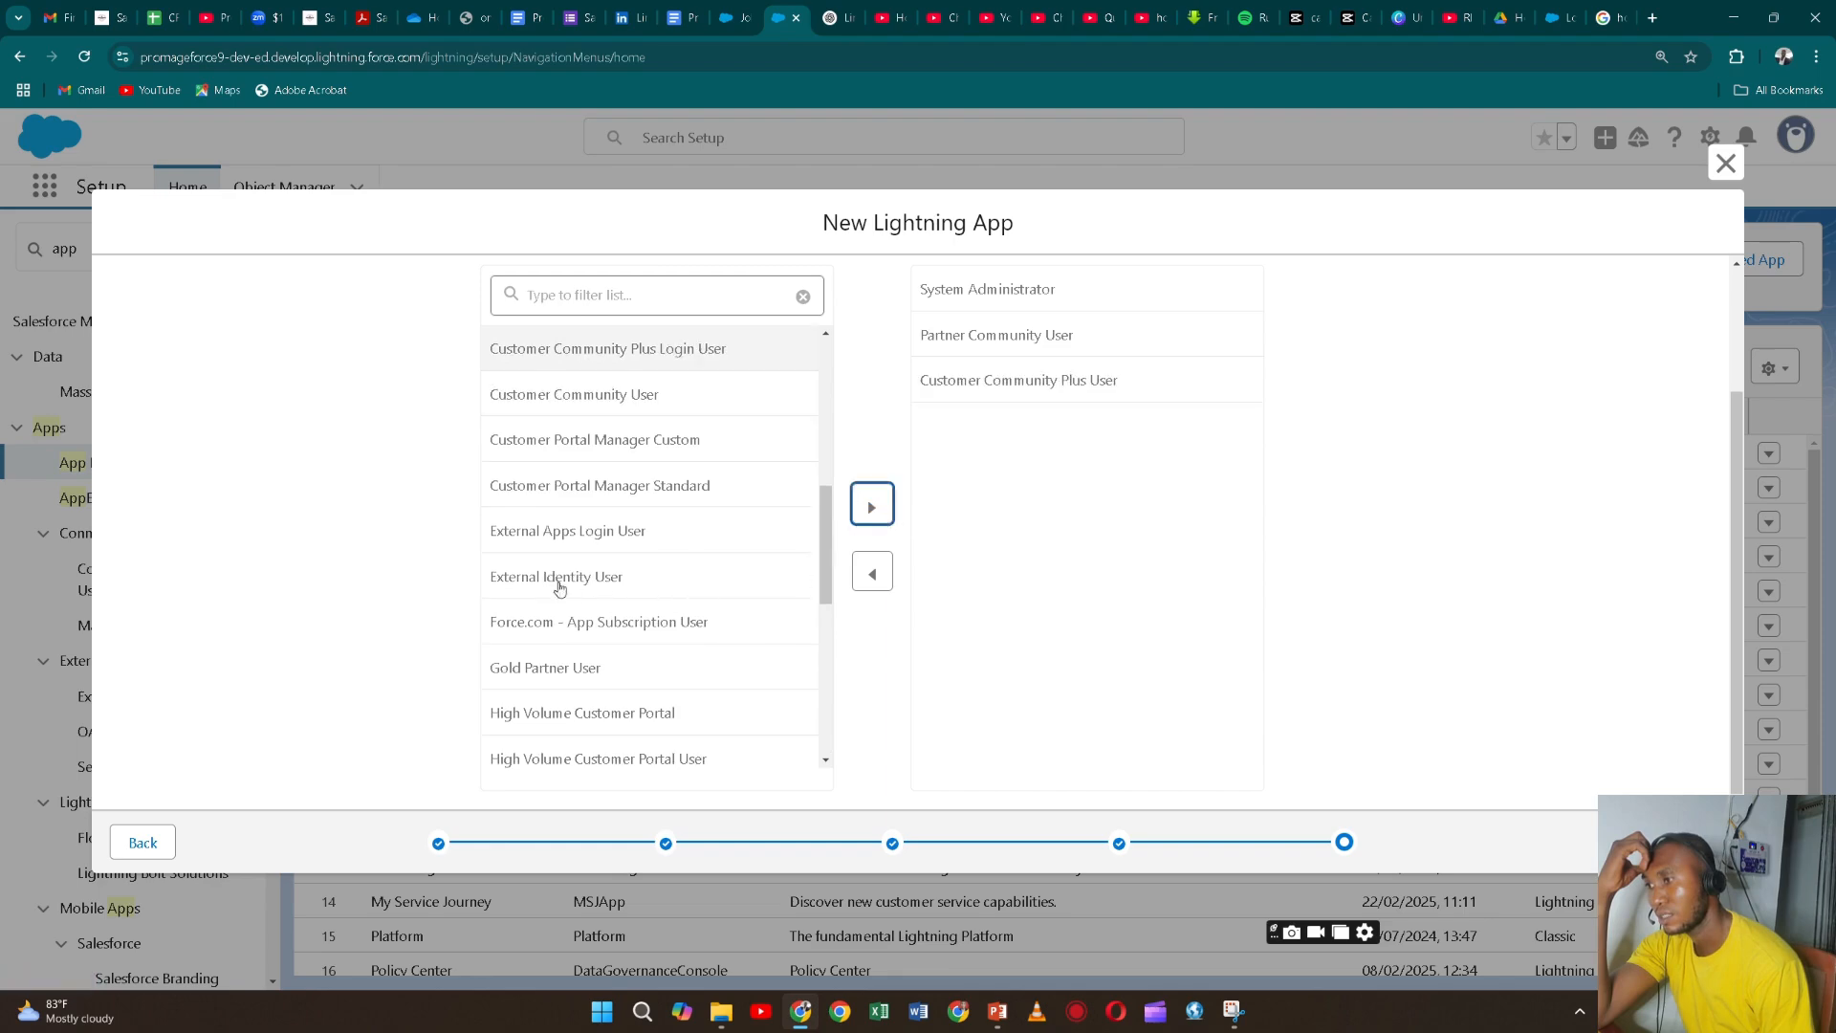
left_click(586, 533)
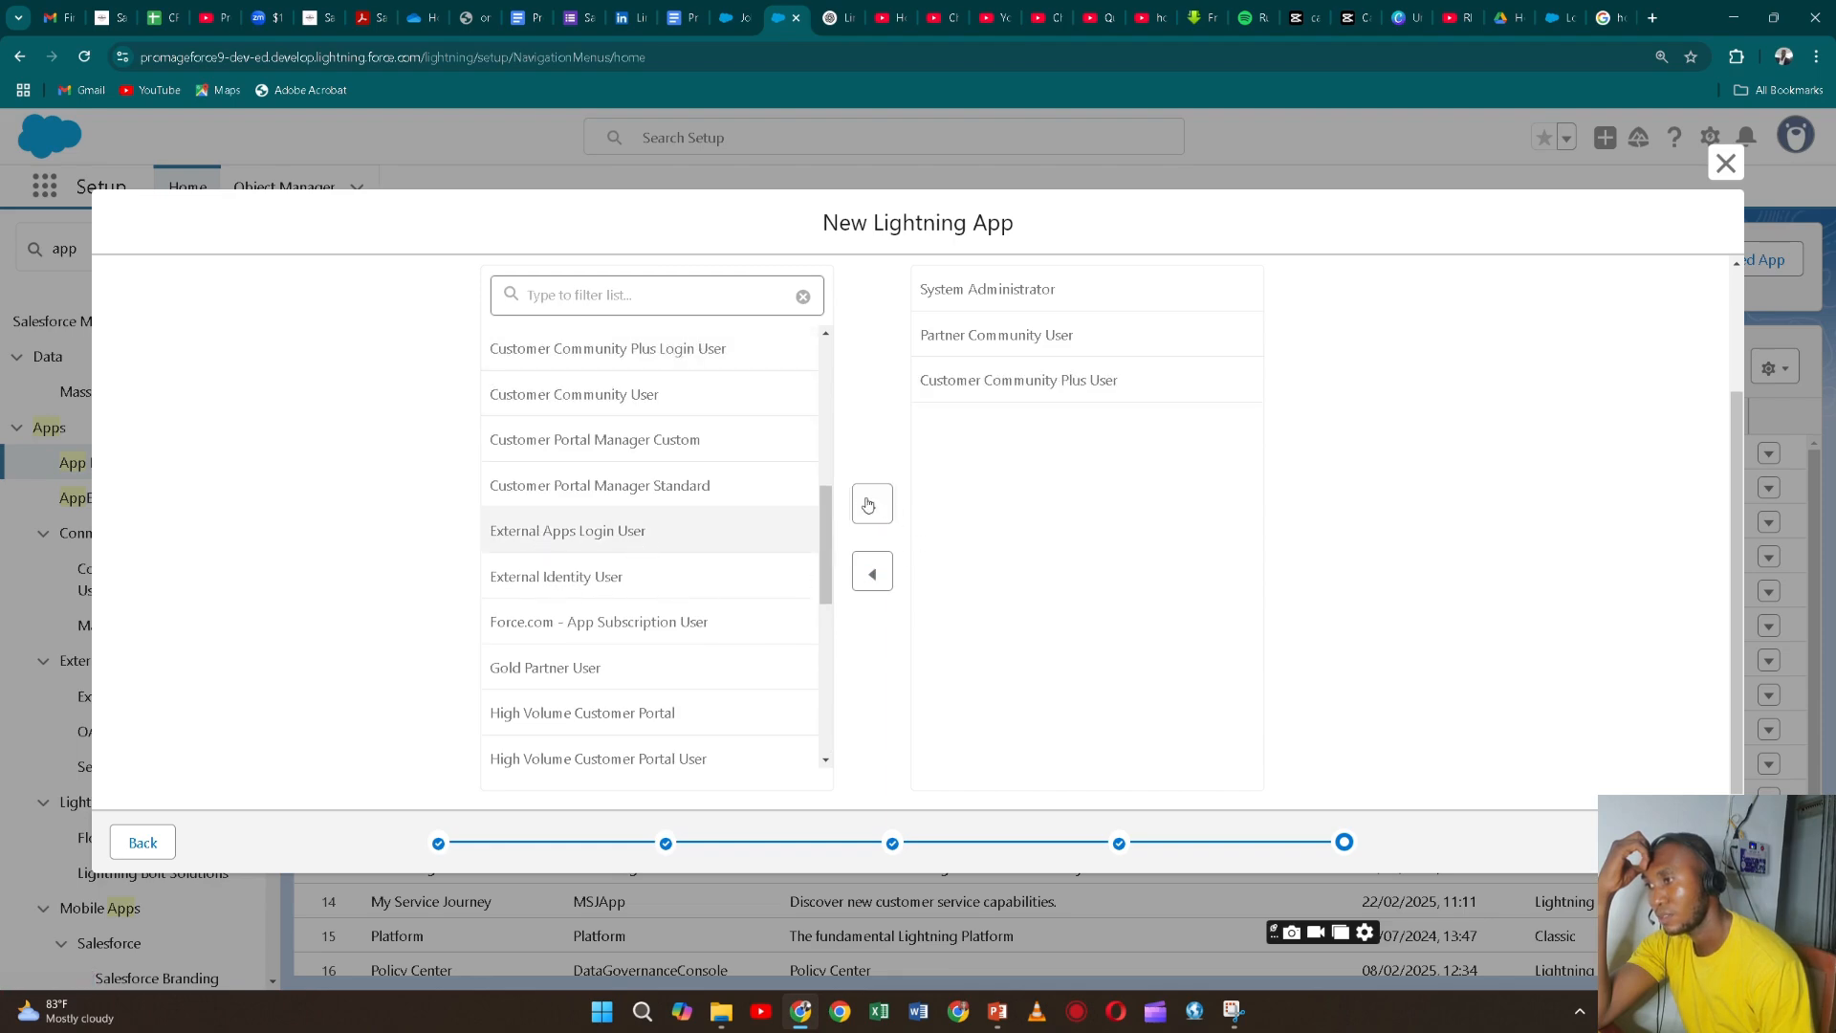
left_click(870, 505)
- Add the Authenticated Website profile to the selected profiles, and save and finish the new Lightning app
scroll(638, 496, "up", 5)
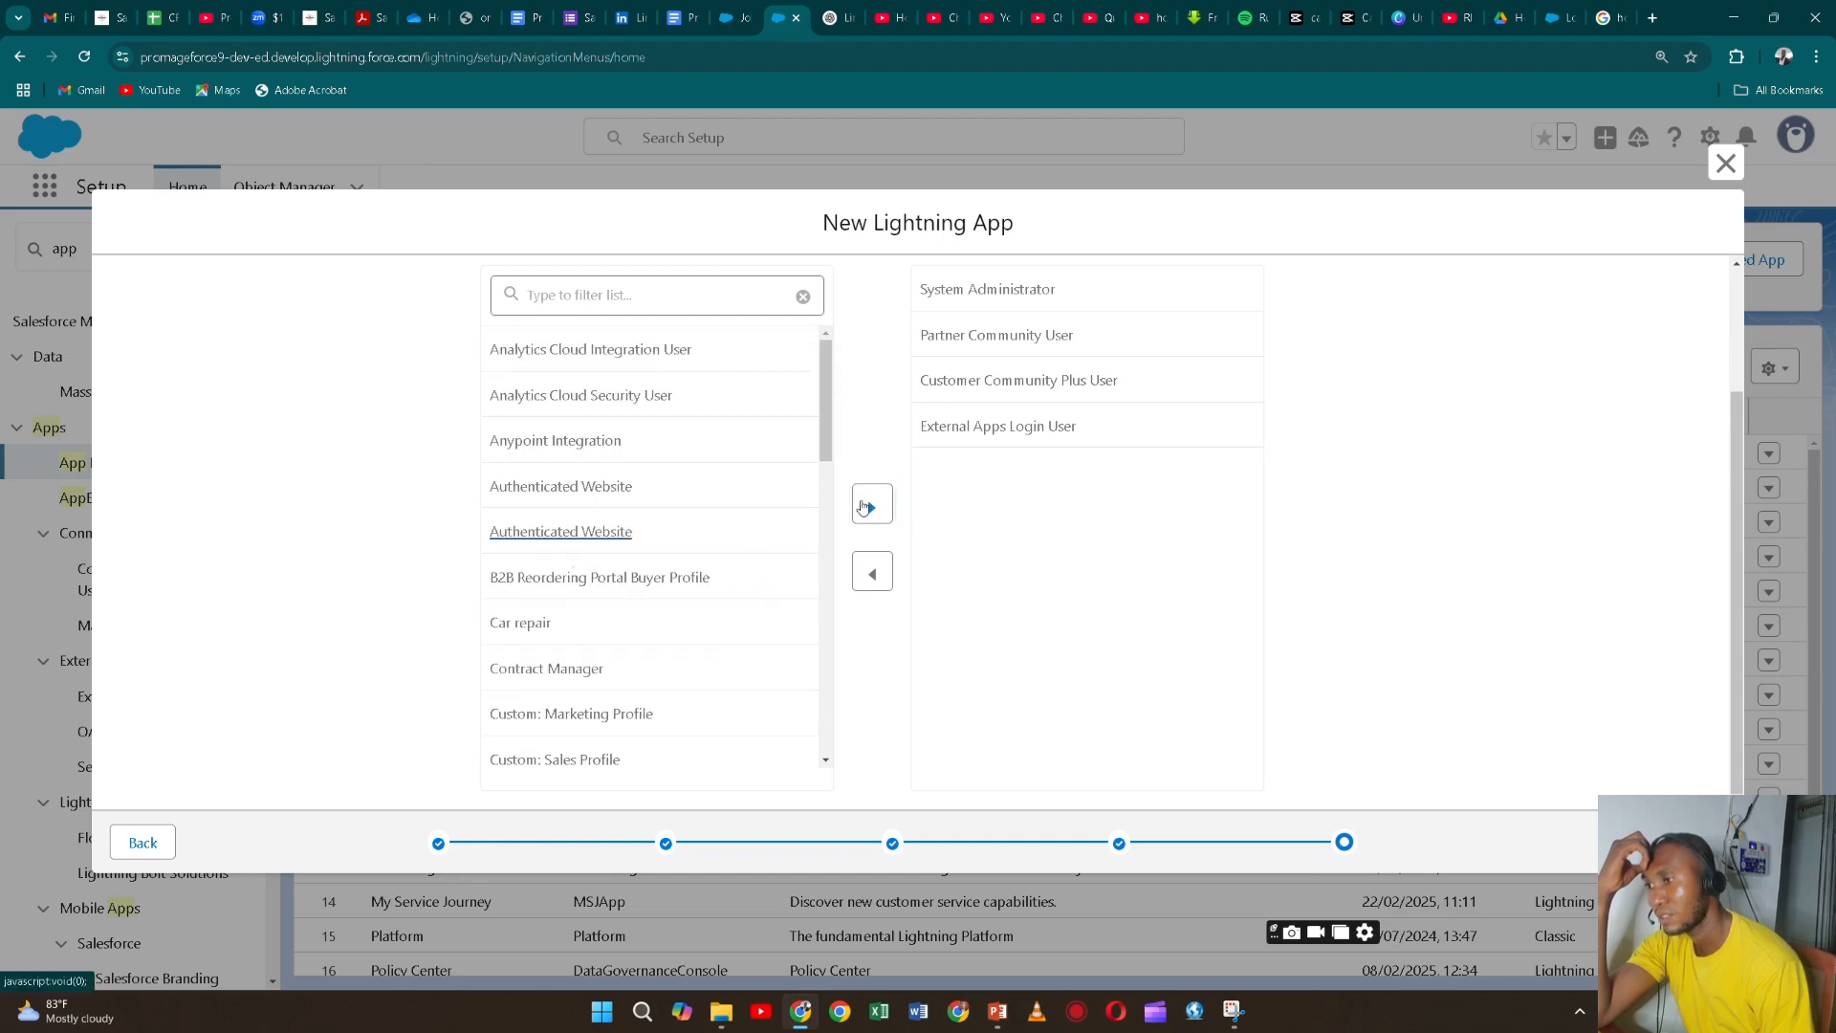
left_click(863, 507)
left_click(1668, 843)
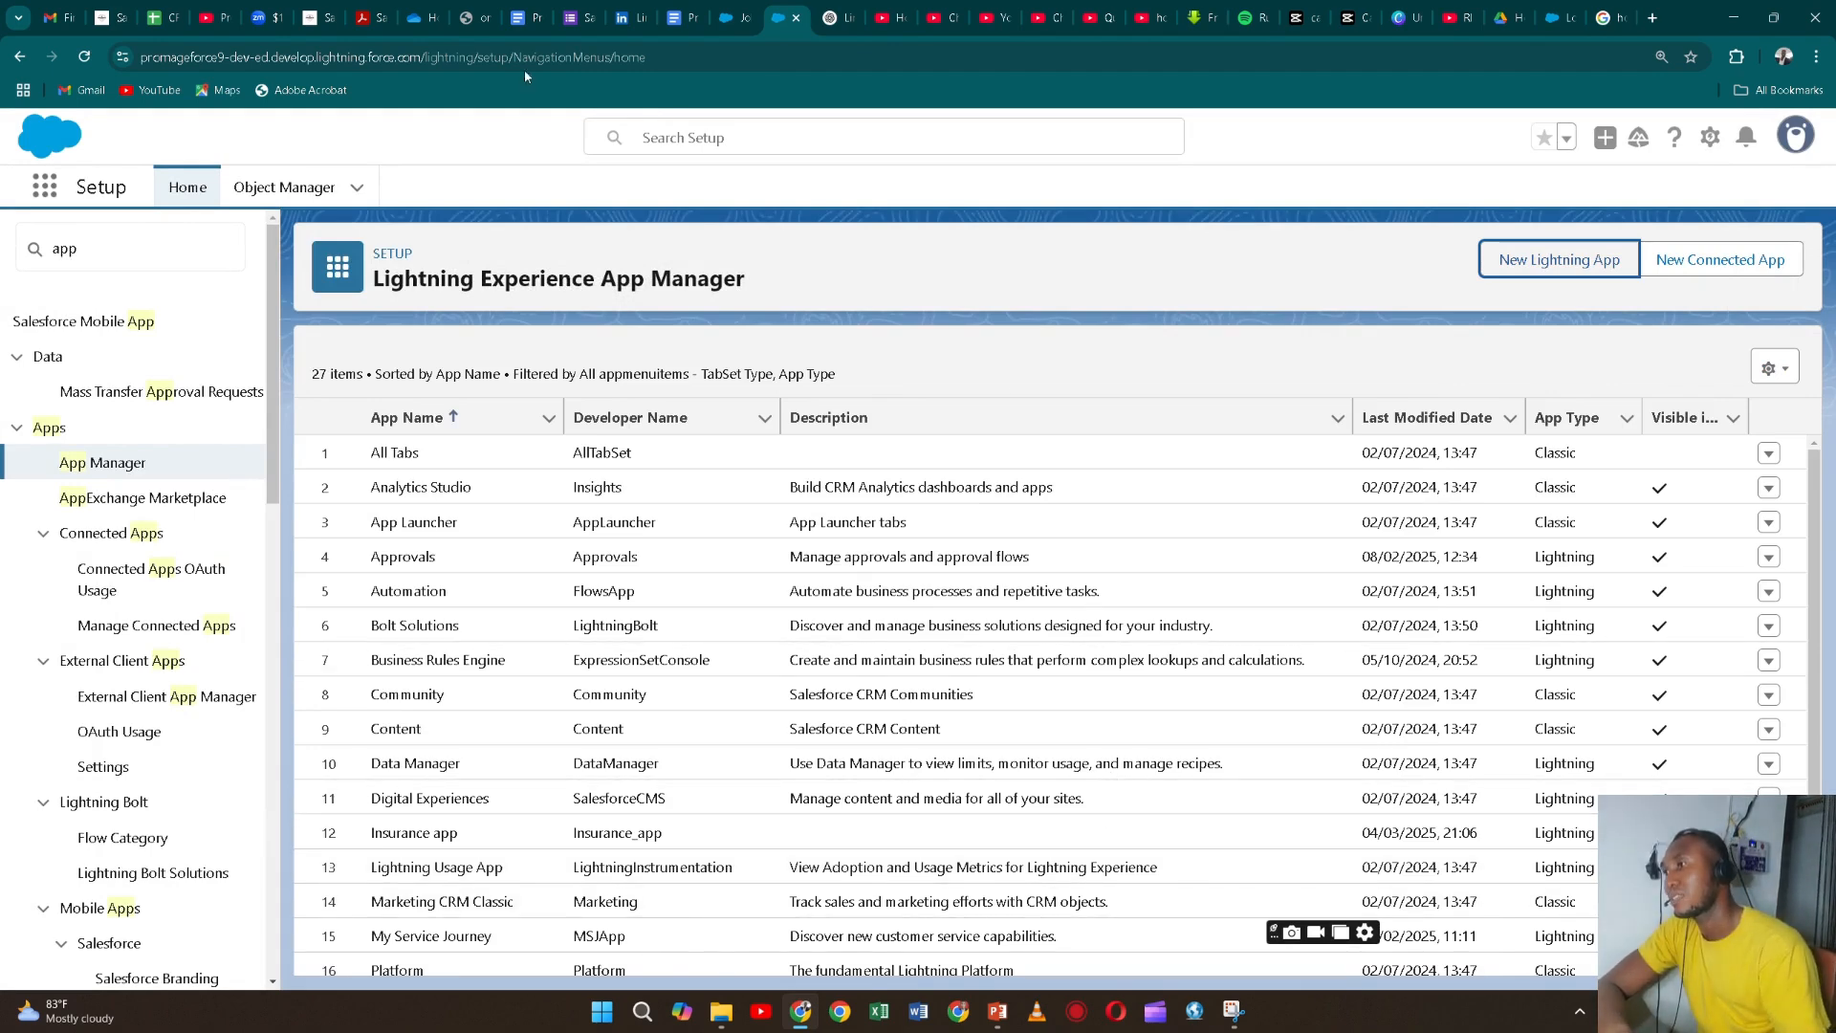
- Open the Insurance app from the full list of apps in the App Launcher
left_click(45, 187)
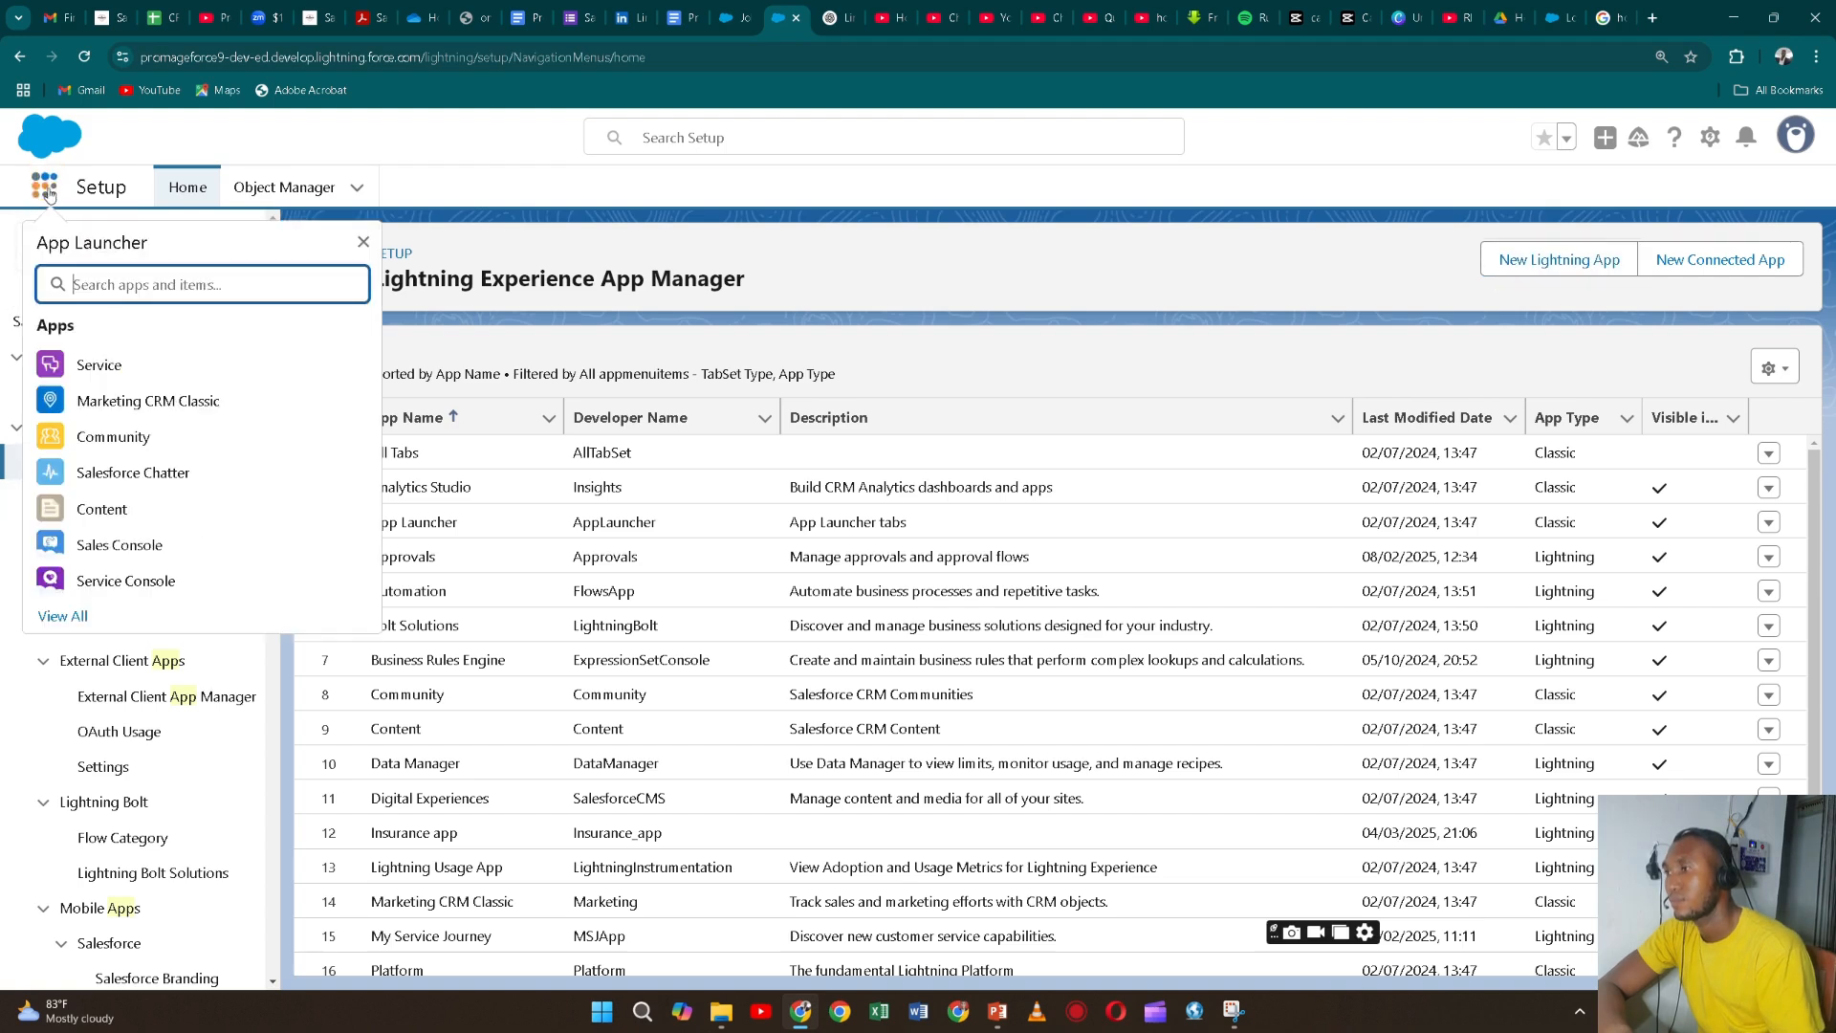
left_click(84, 617)
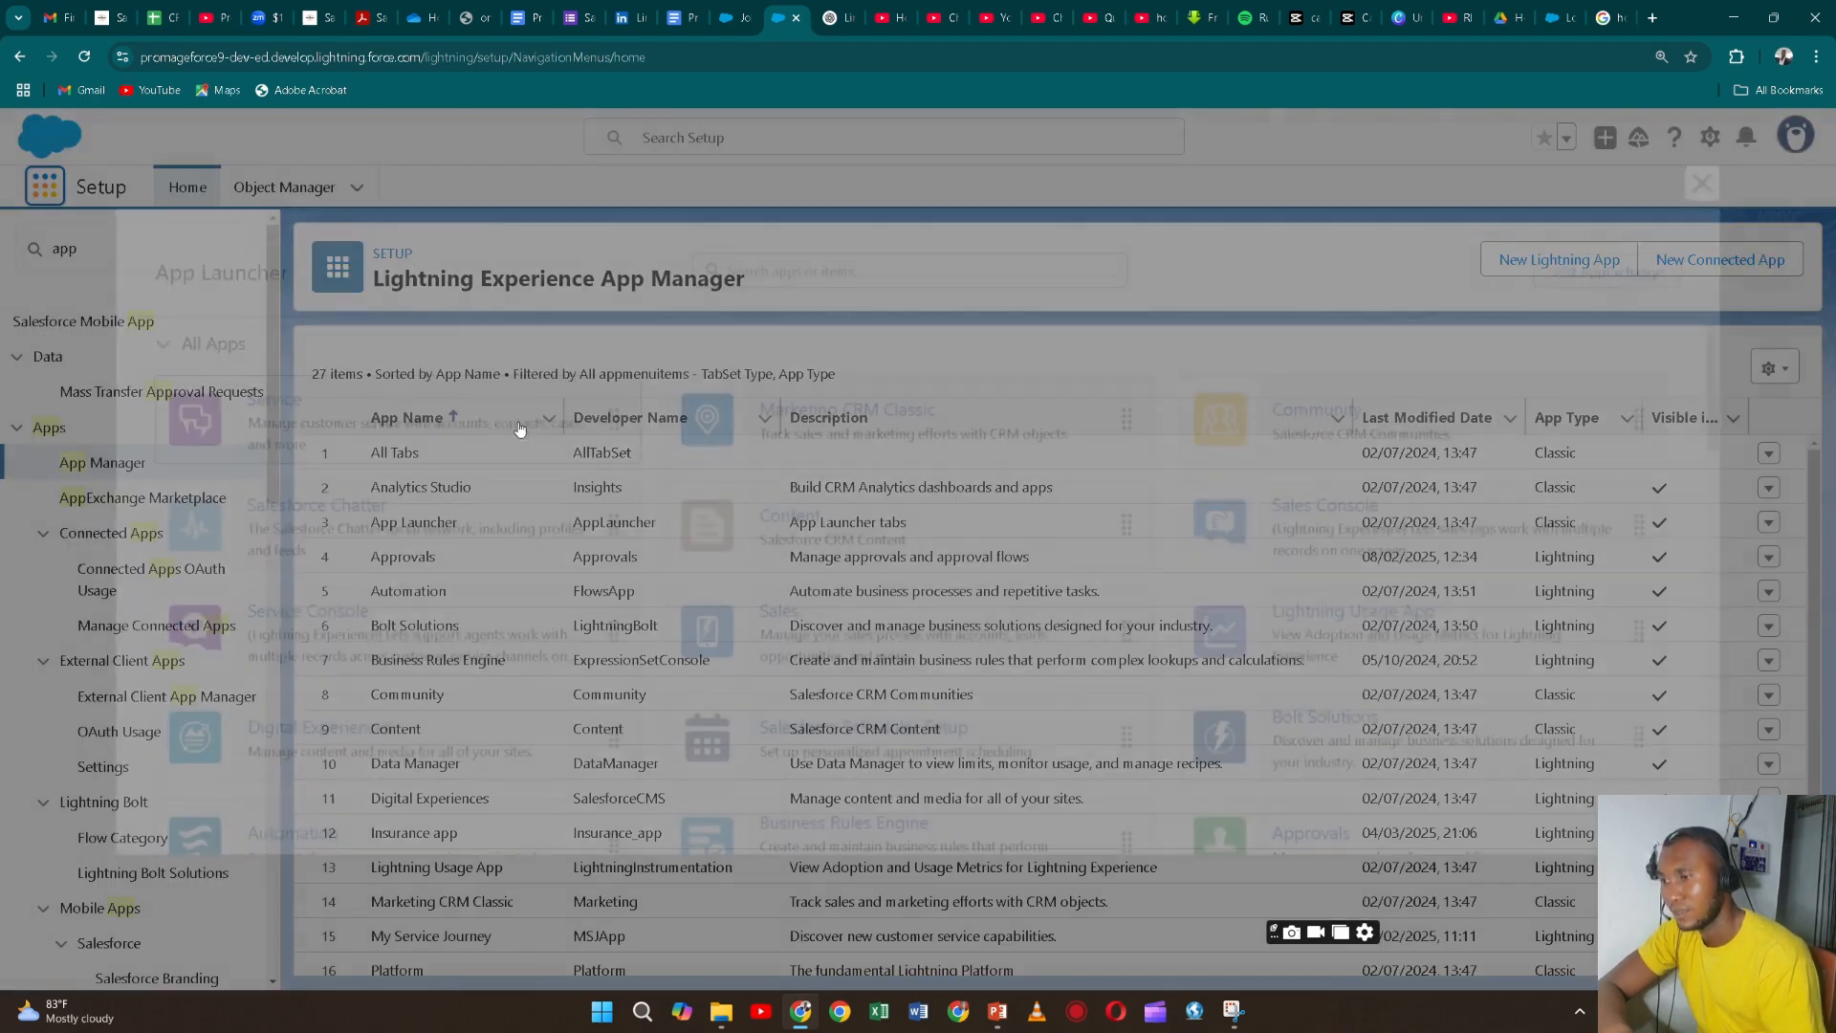
scroll(1014, 681, "down", 4)
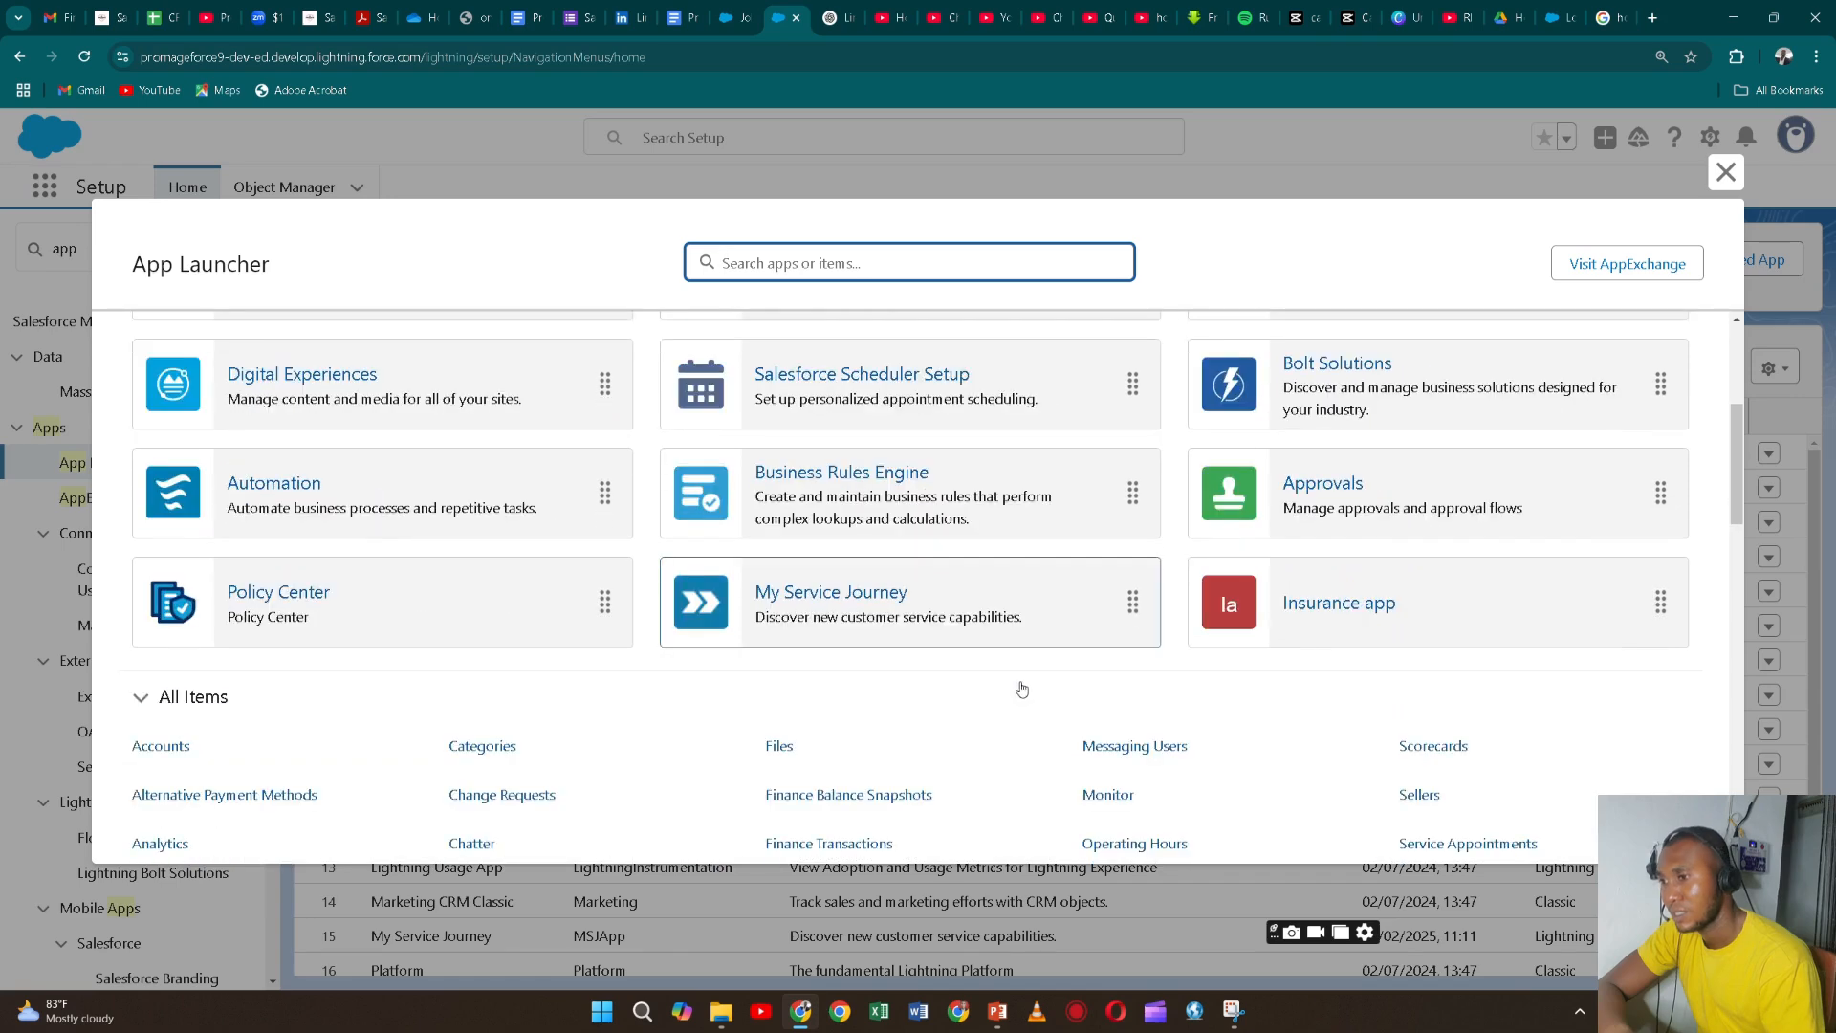
left_click(1341, 612)
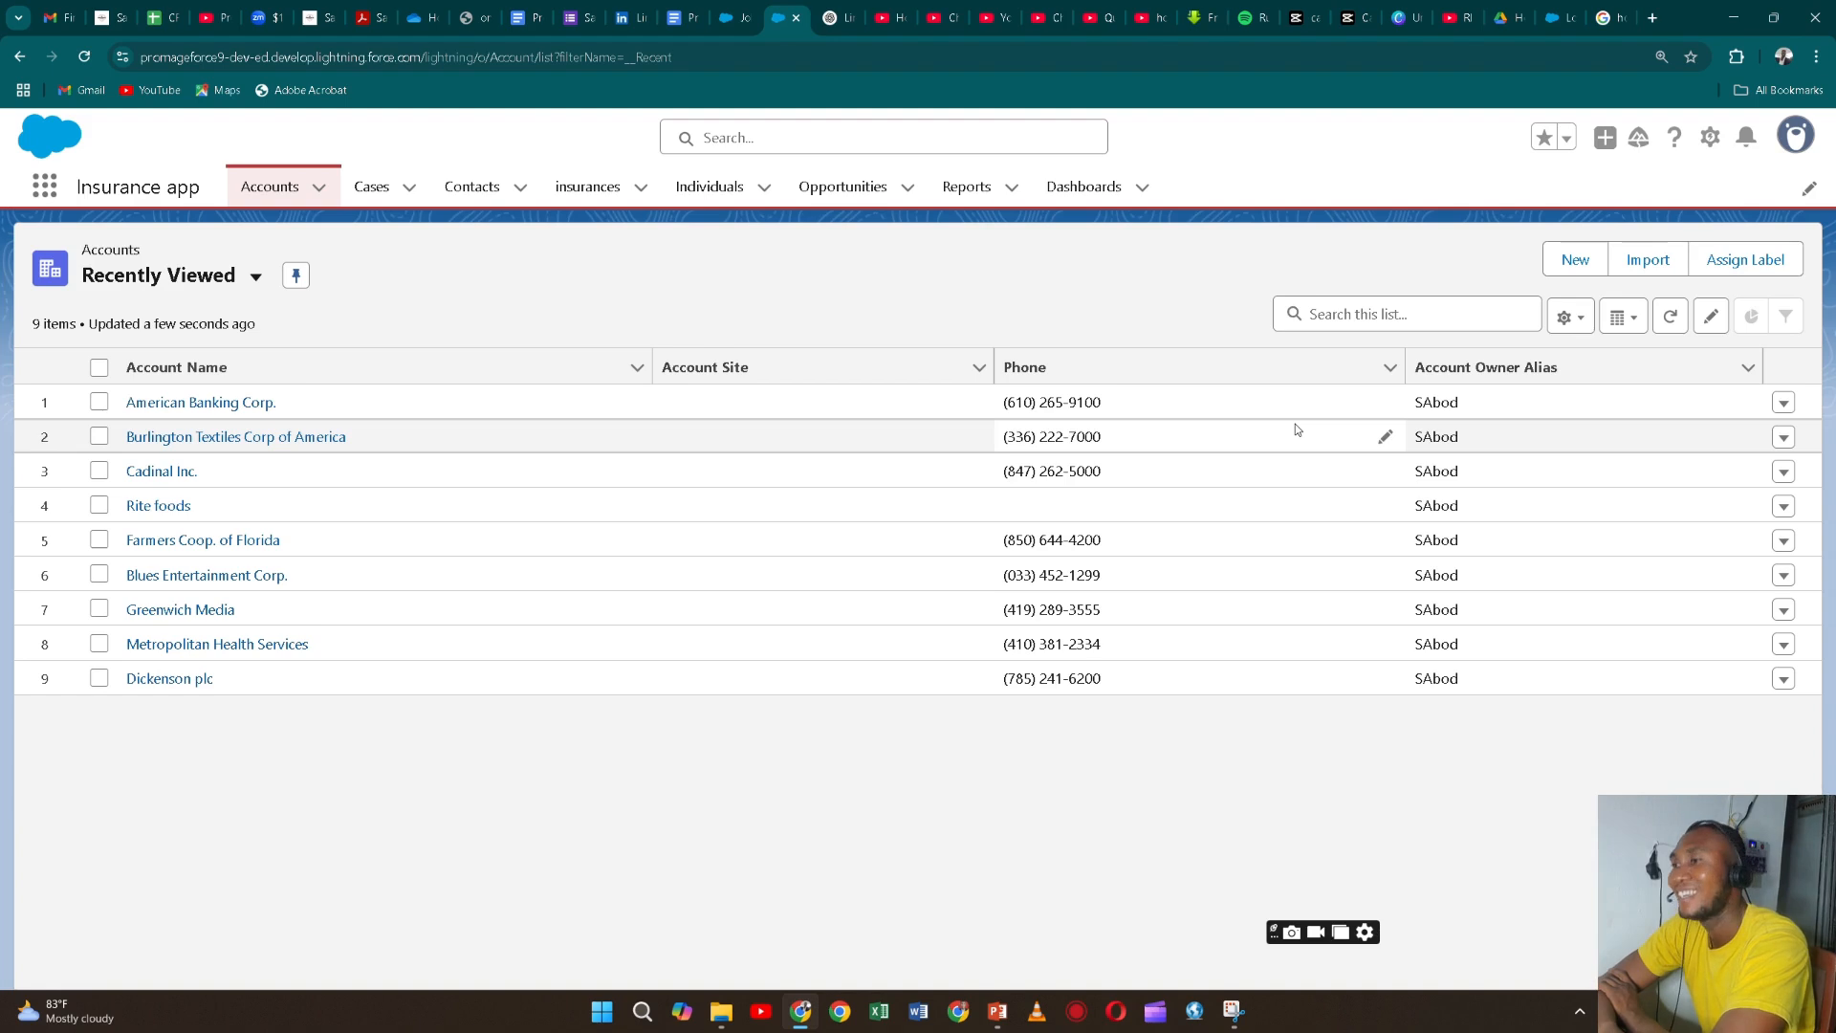
- Switch to the Assignment Week 8 document and read the car dealership requirements and the additional resources
key("alt+Tab")
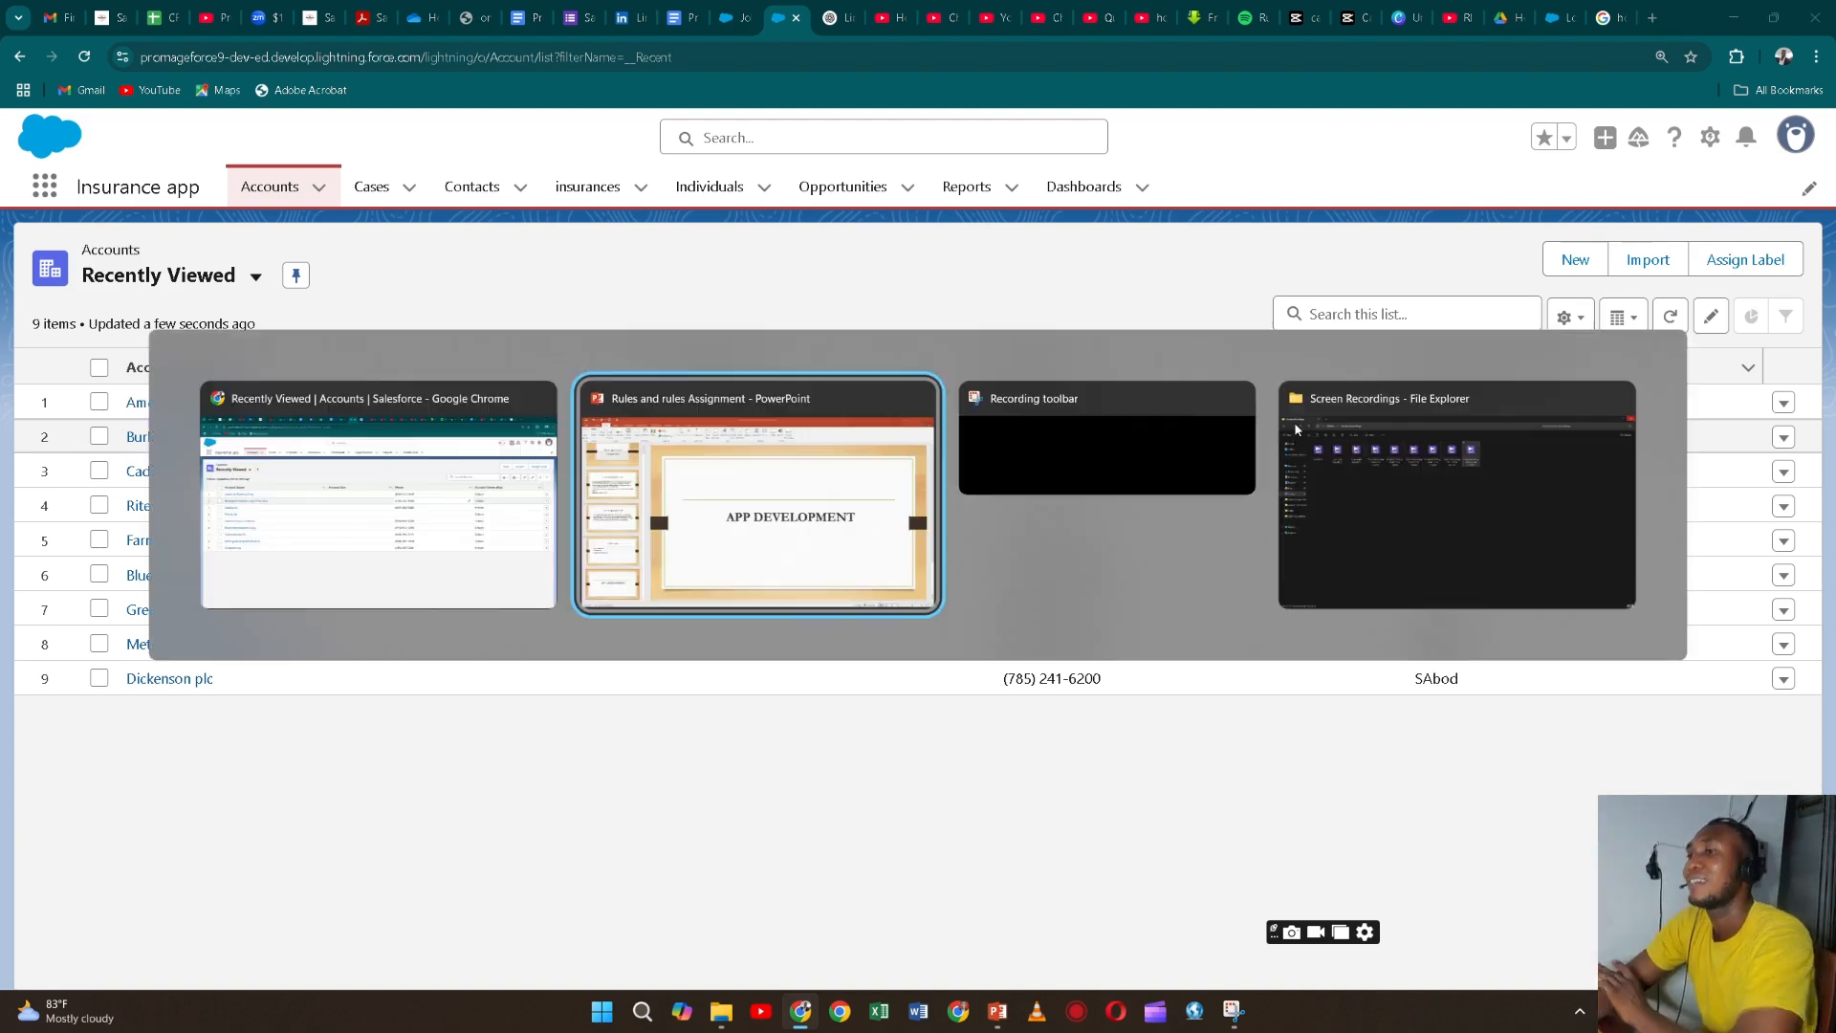
key("alt+Tab")
key("alt+Tab")
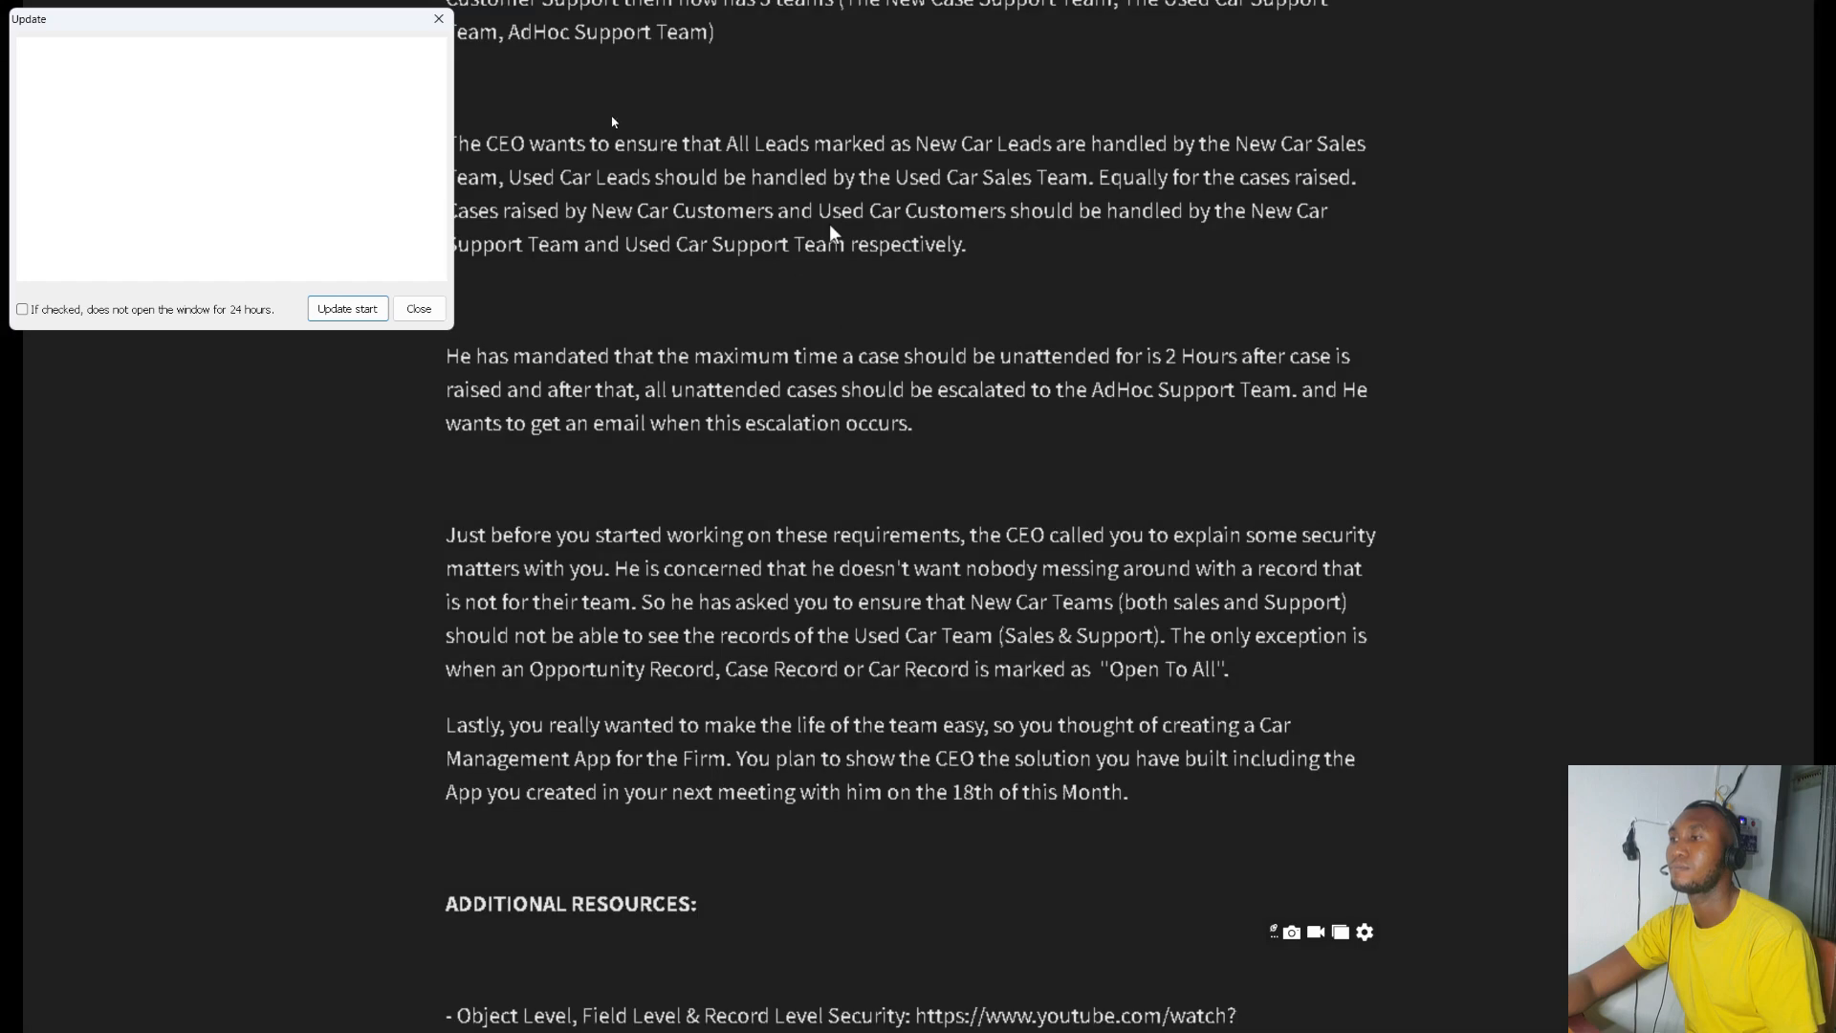
left_click(432, 19)
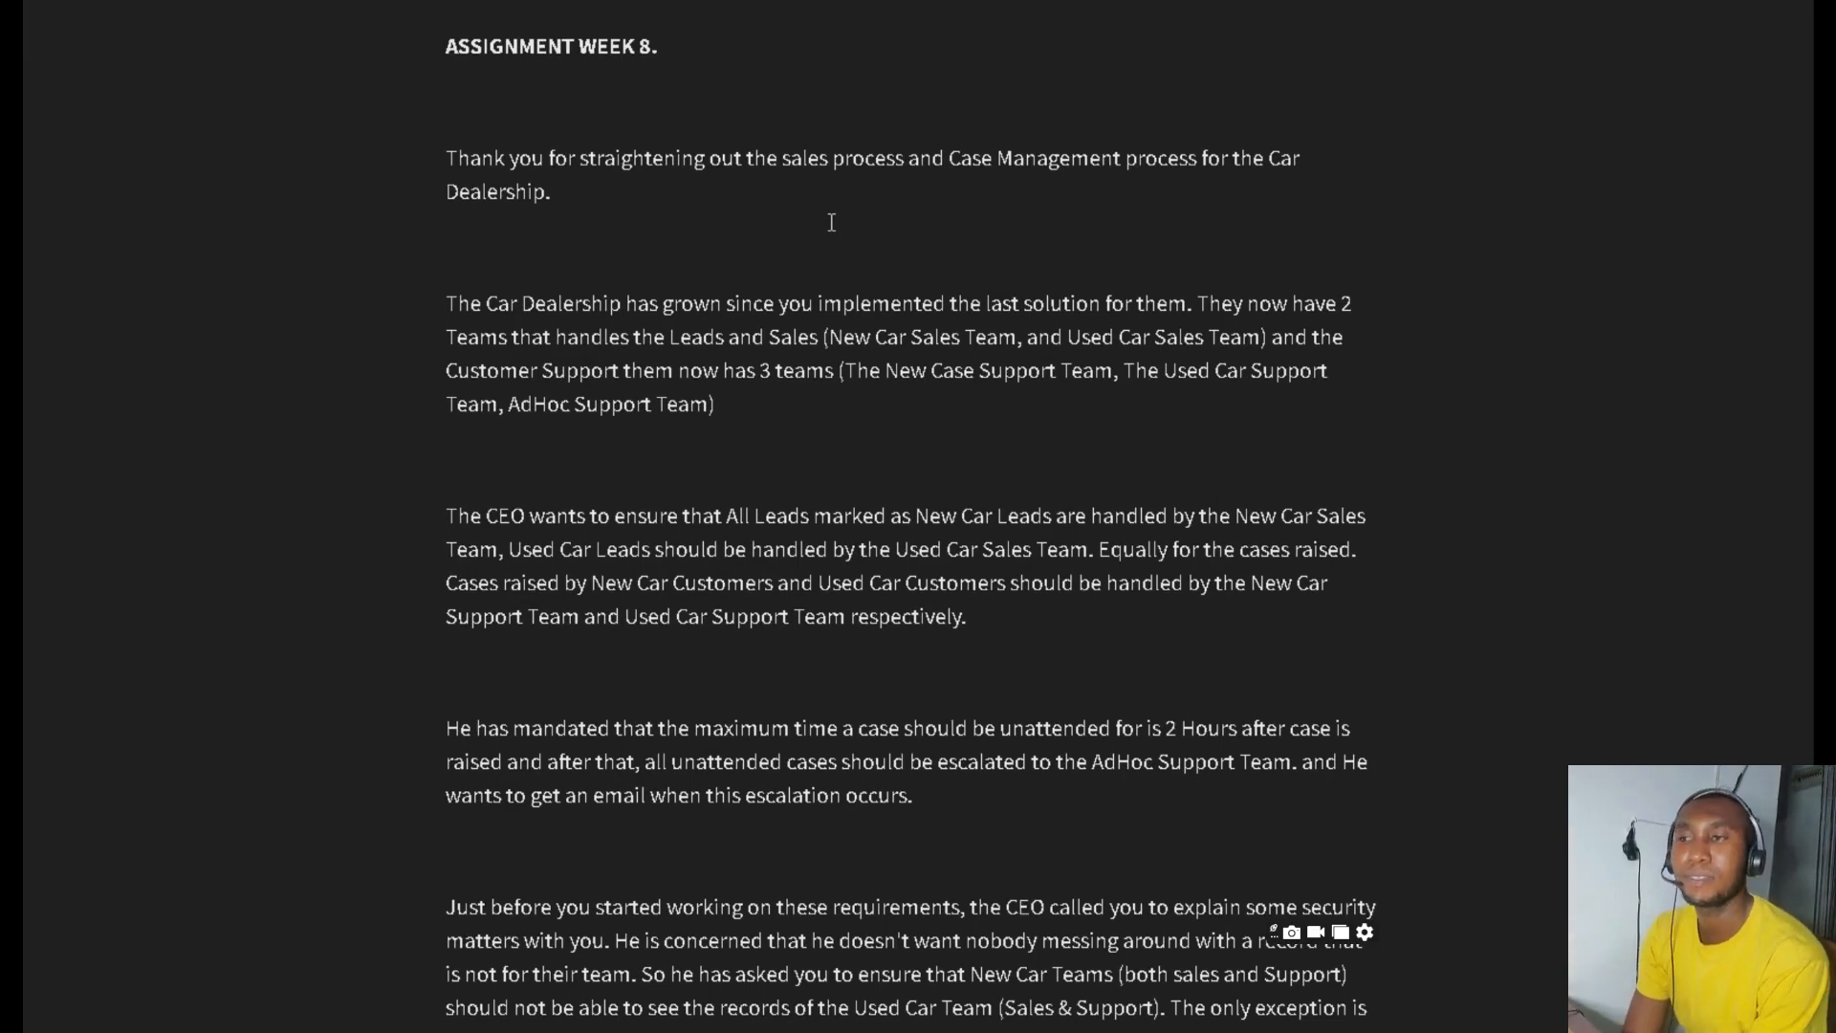
scroll(831, 222, "down", 2)
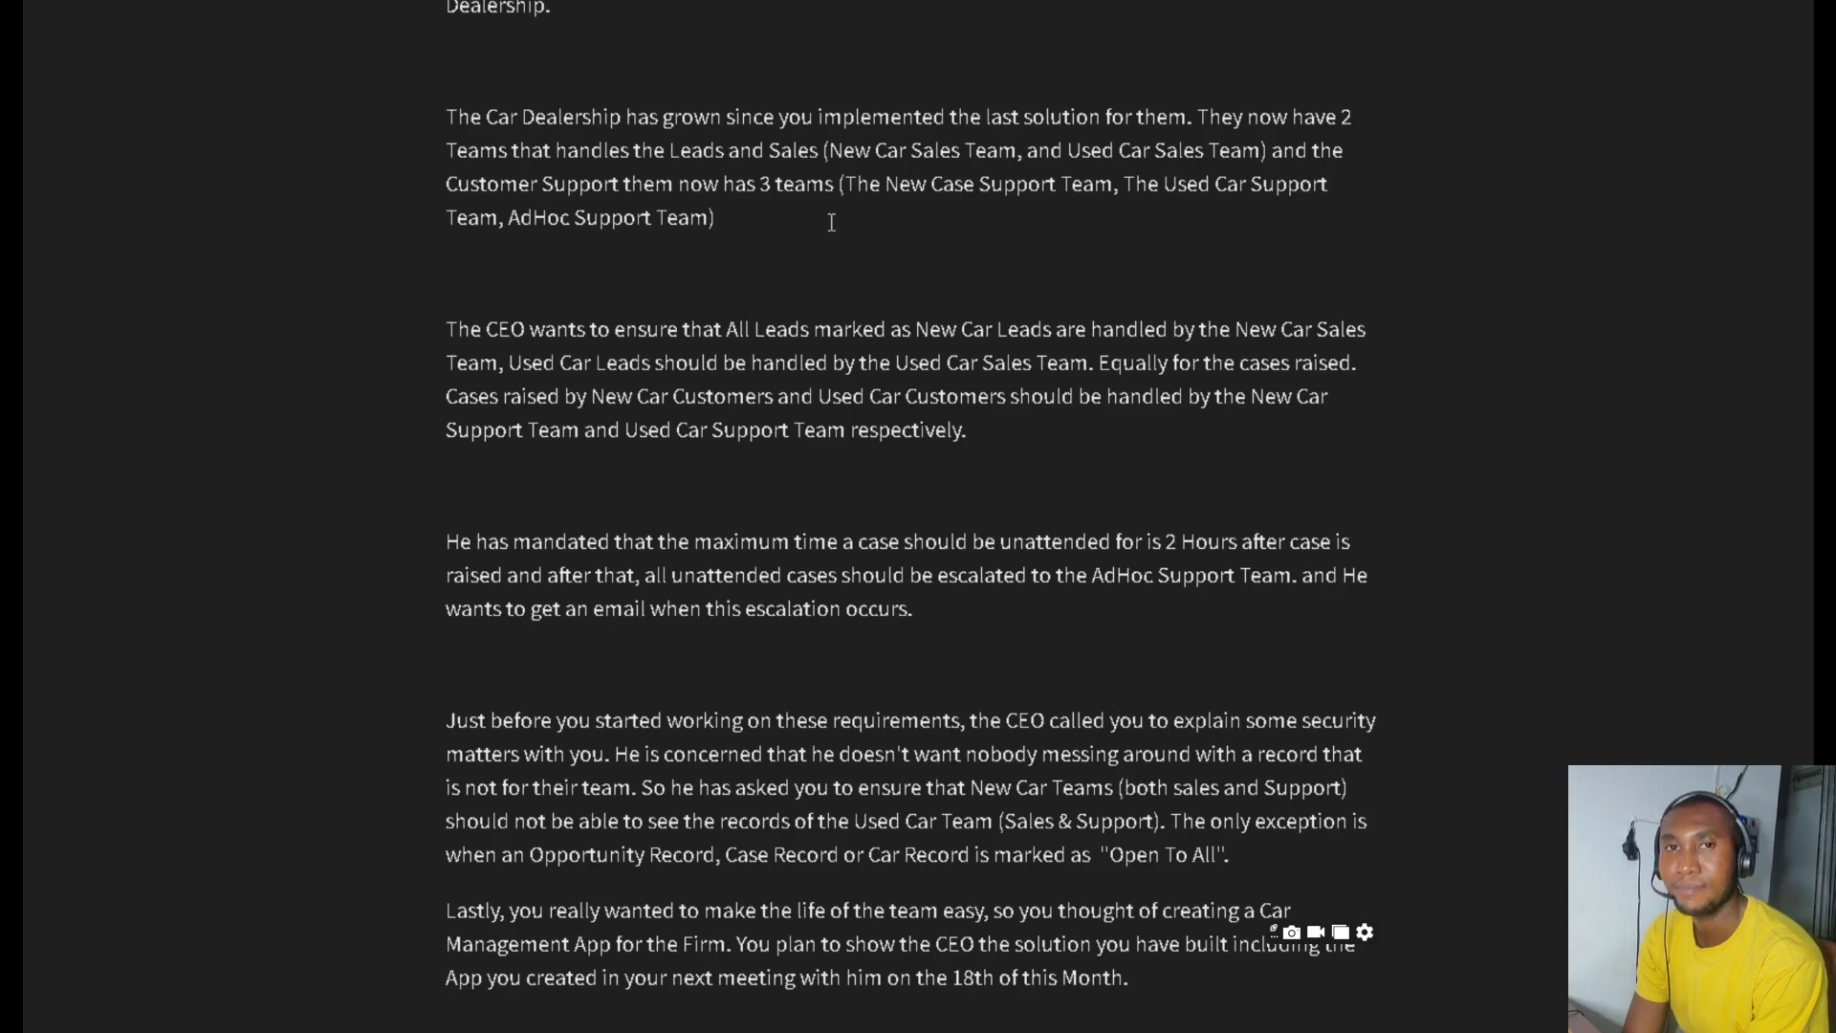
scroll(831, 222, "down", 2)
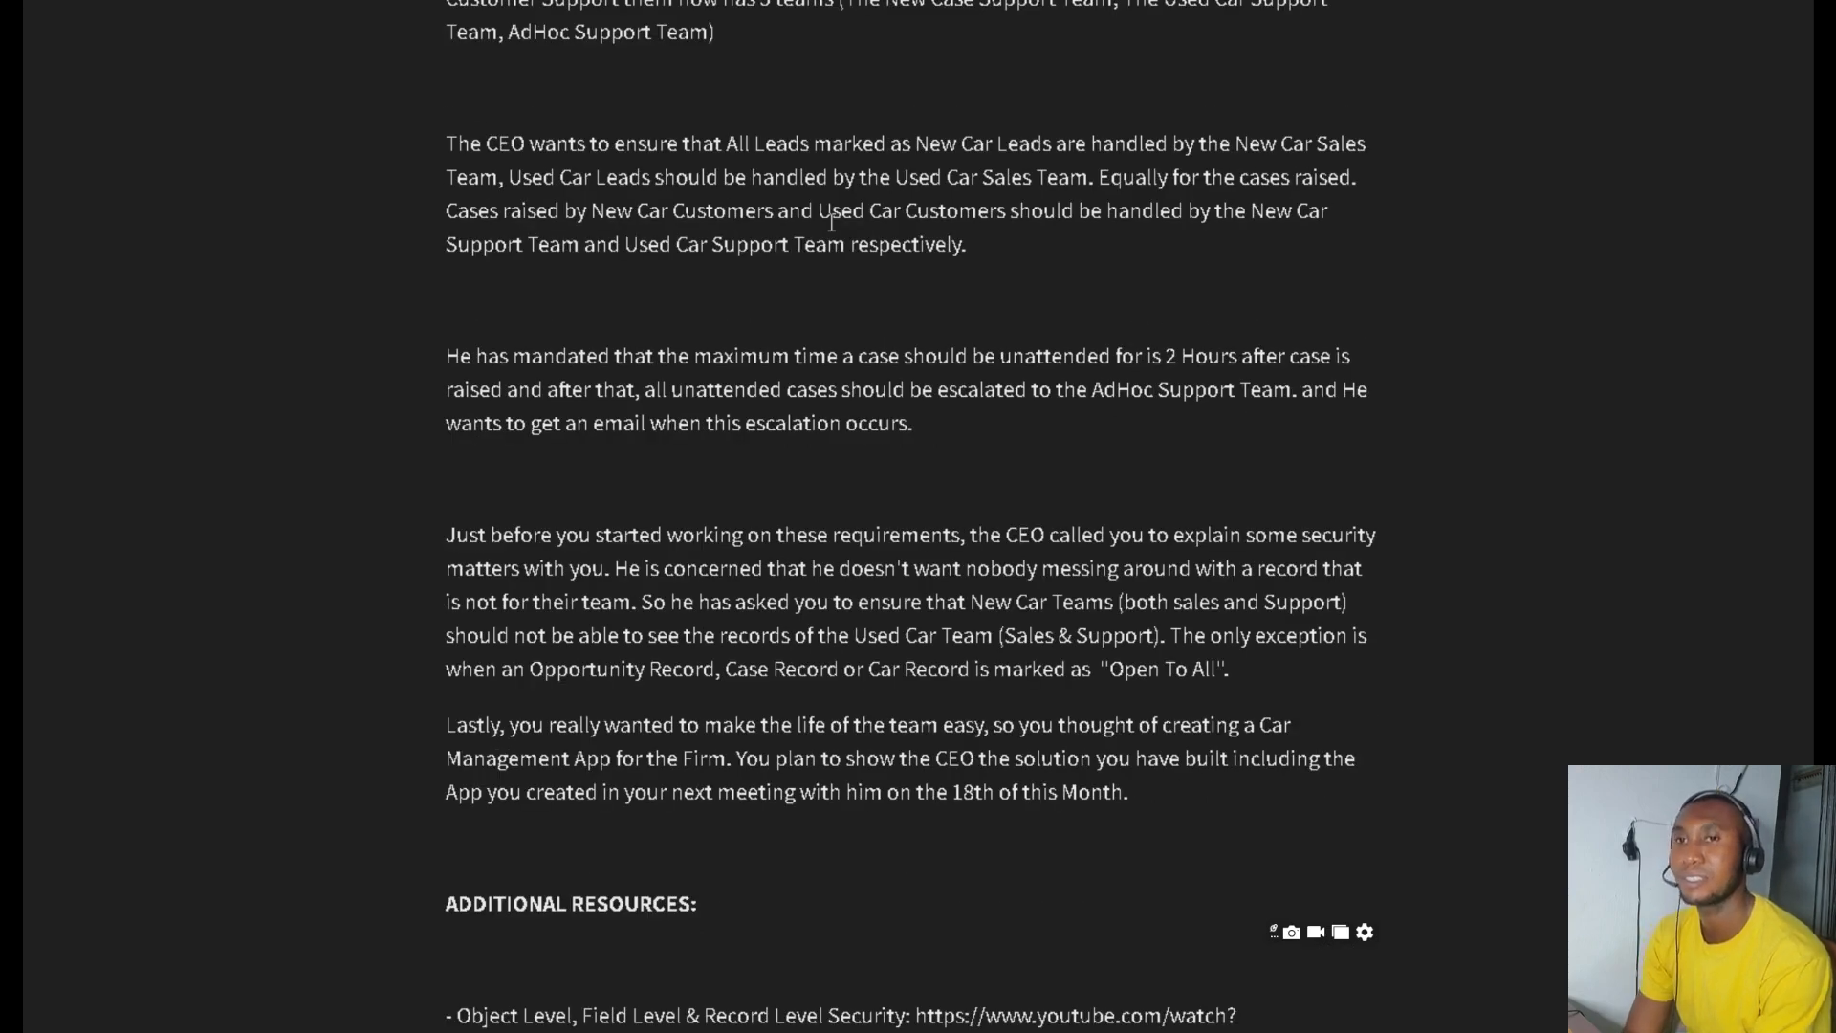
scroll(831, 222, "down", 2)
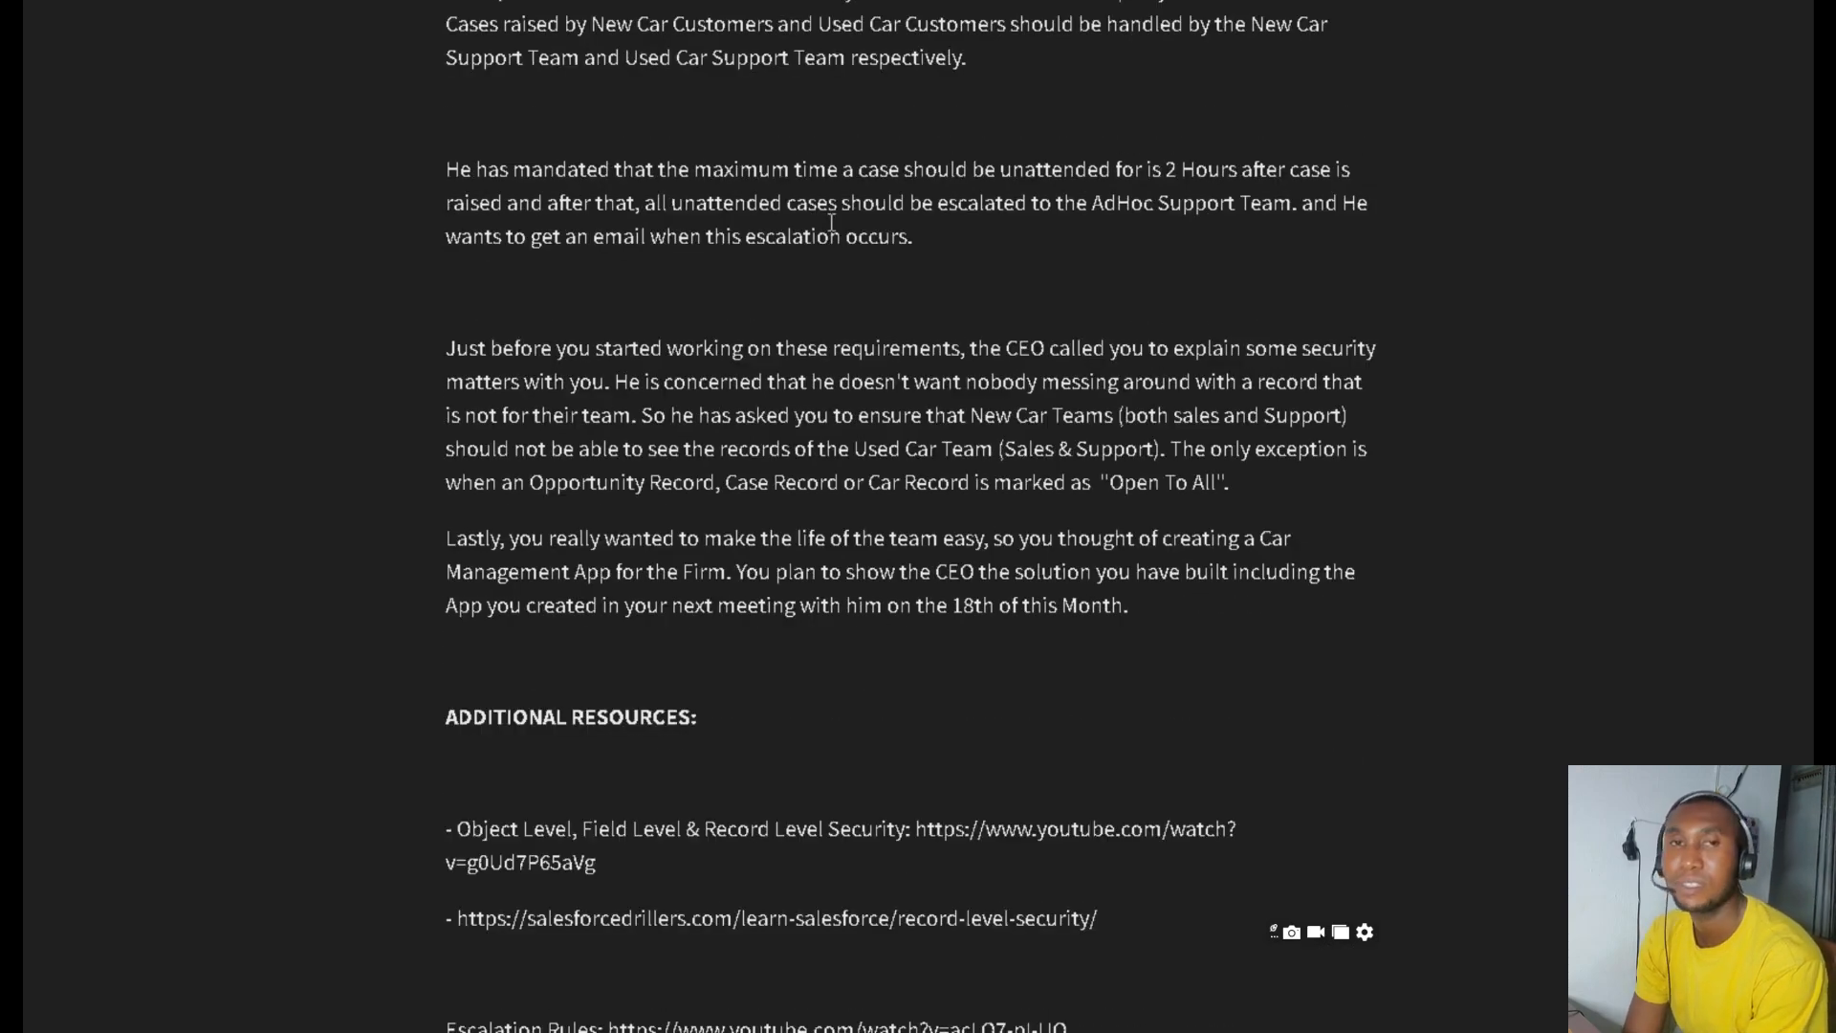
scroll(831, 222, "down", 4)
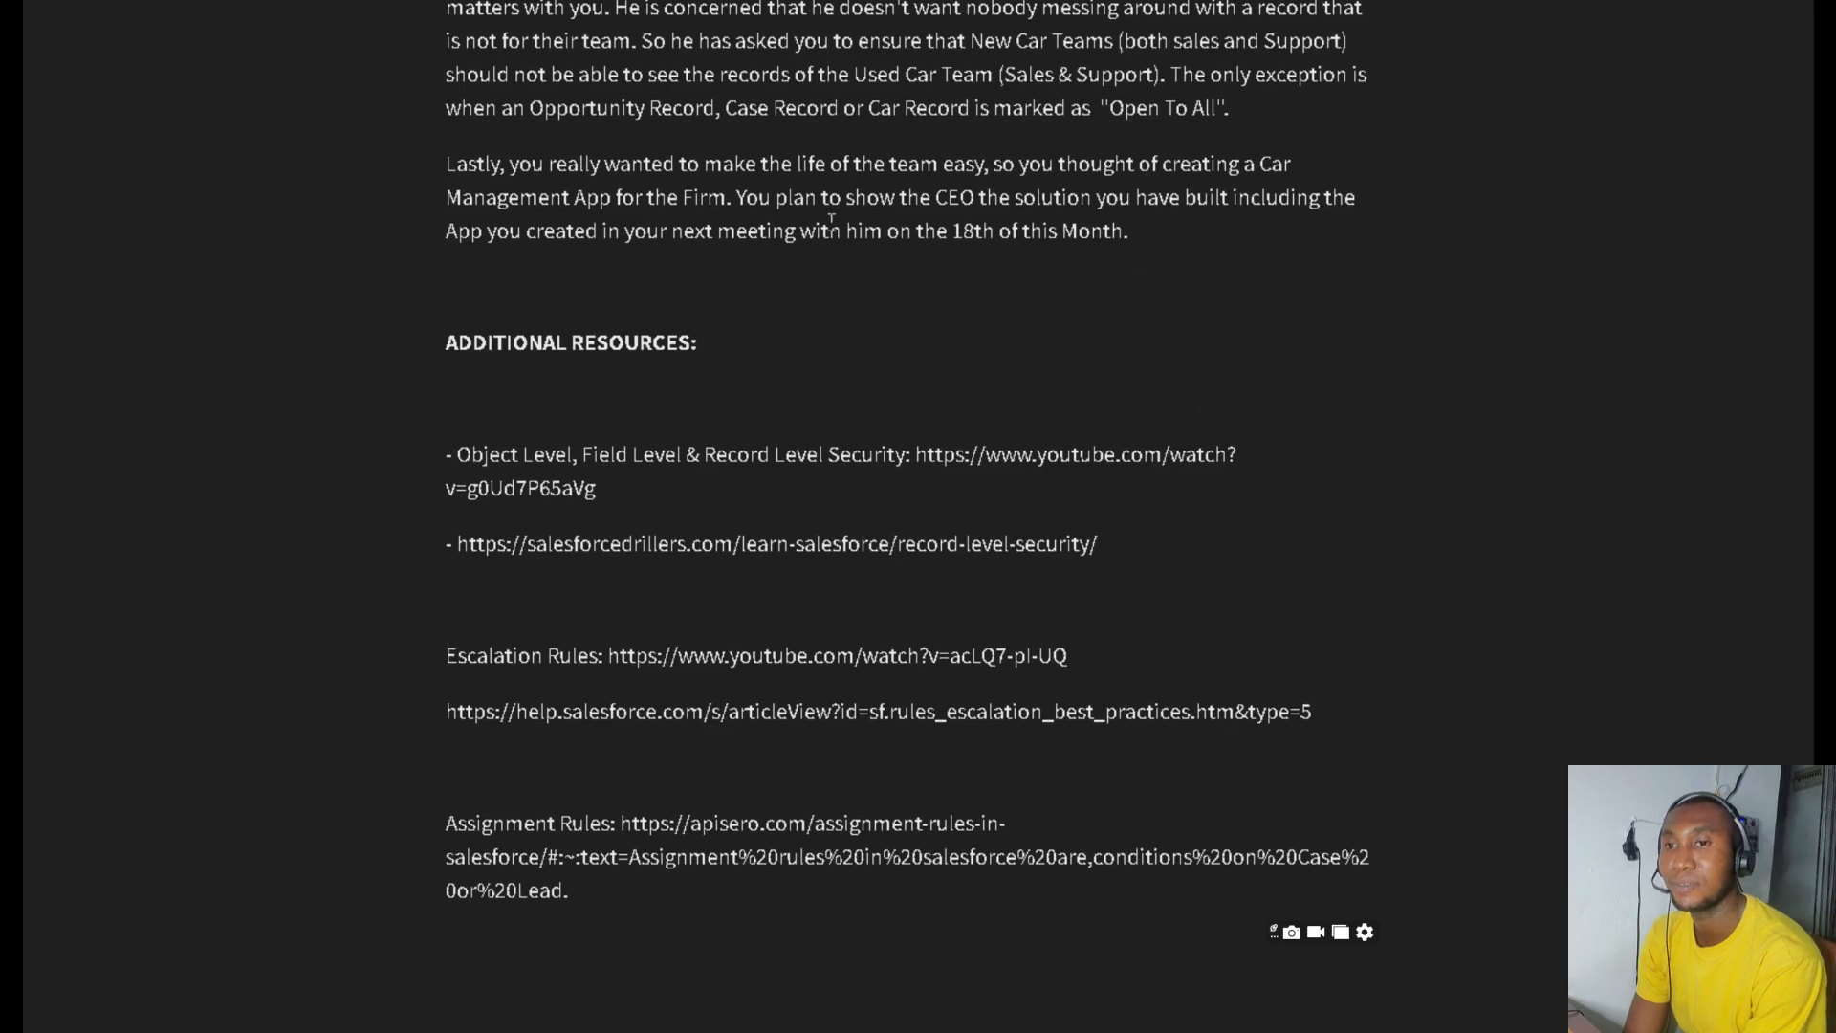